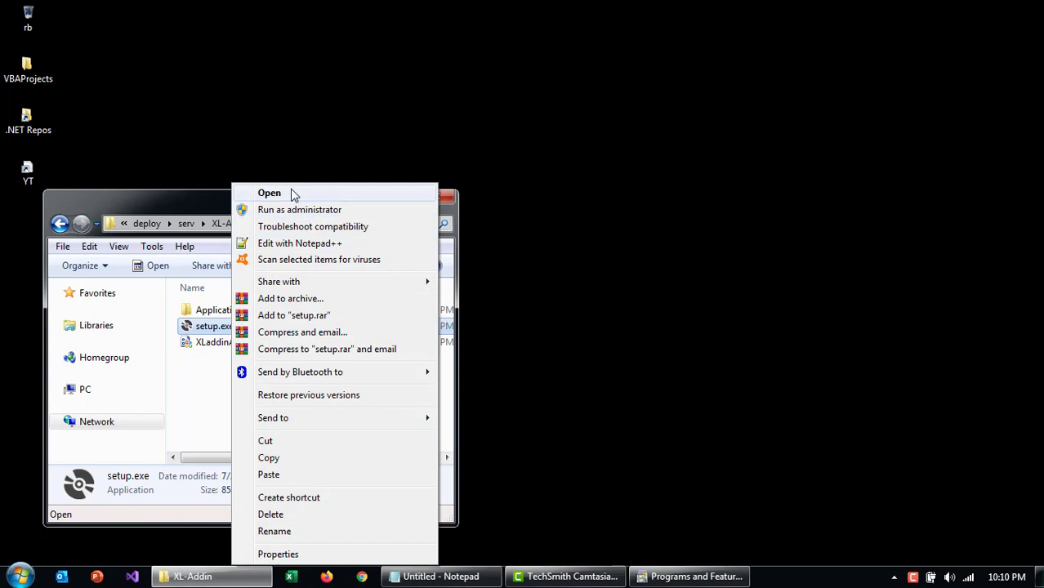
Step: Install the XL Addin App customization from the XL-Addin setup program, then return to Programs and Features
click(292, 194)
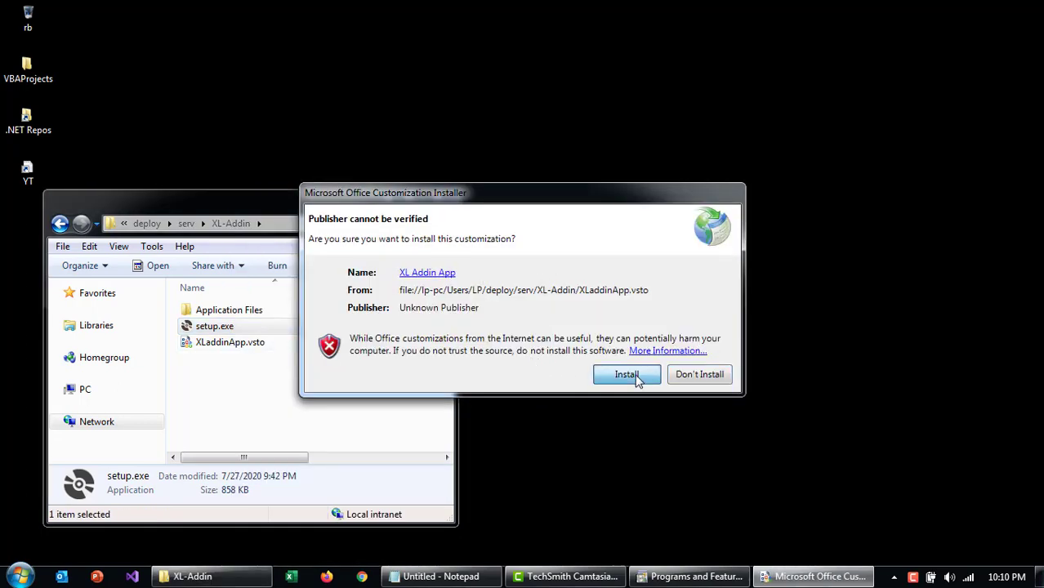
click(627, 374)
click(700, 327)
right_click(581, 461)
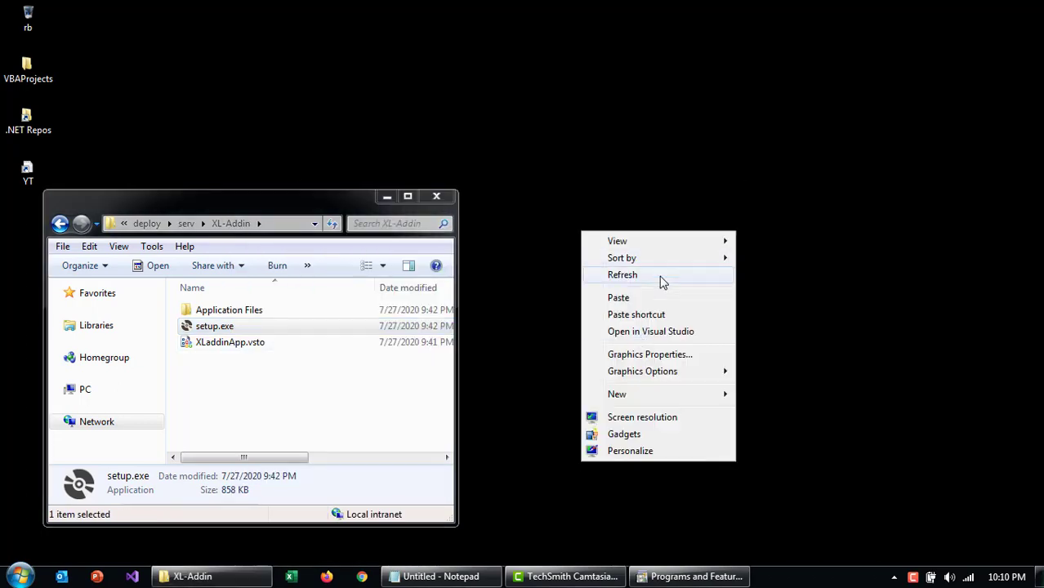
click(660, 275)
click(691, 577)
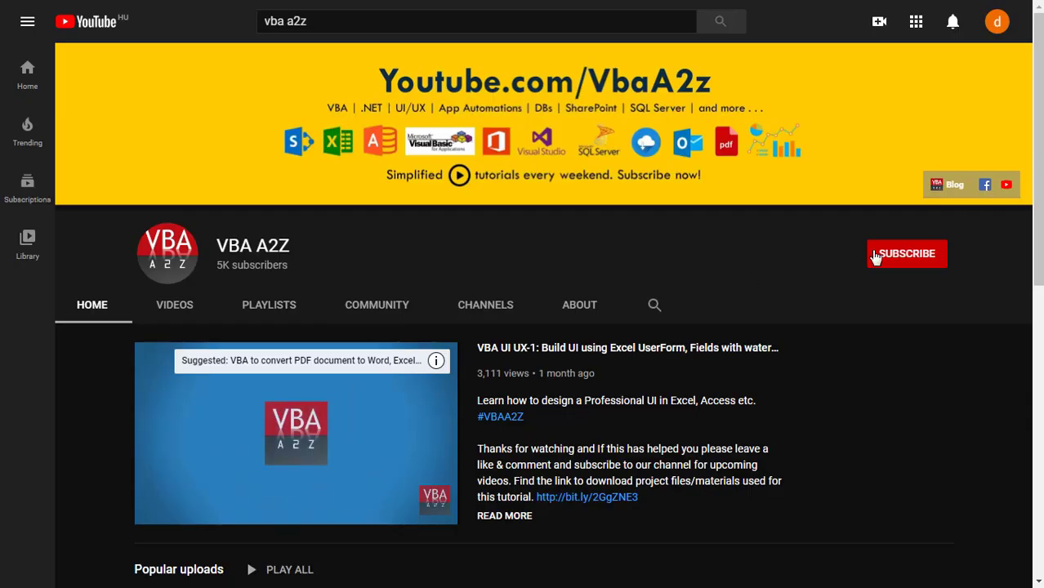
Step: Subscribe to the VBA A2Z channel and turn on all its notifications
click(877, 255)
click(936, 255)
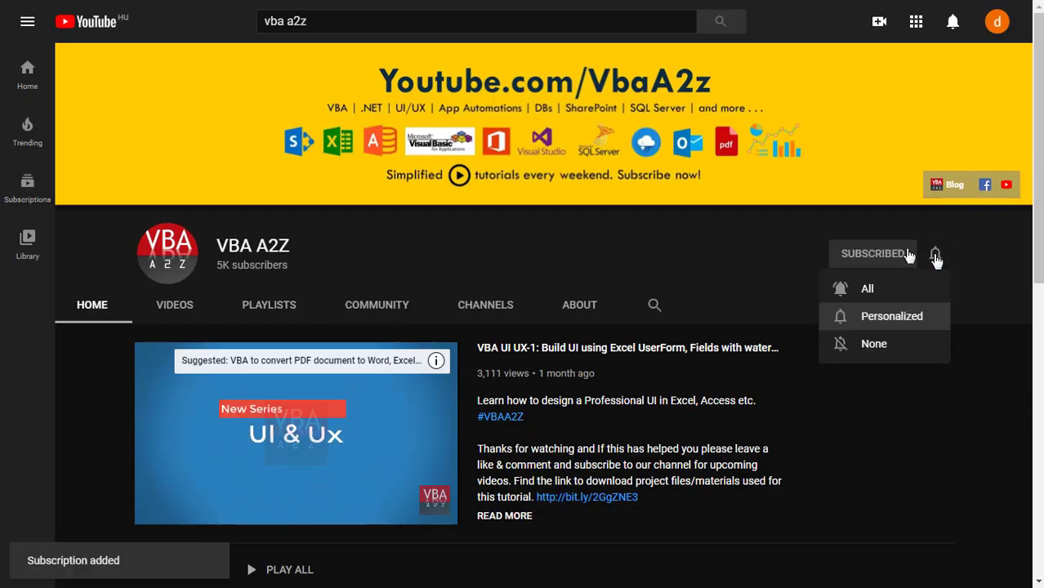
click(898, 294)
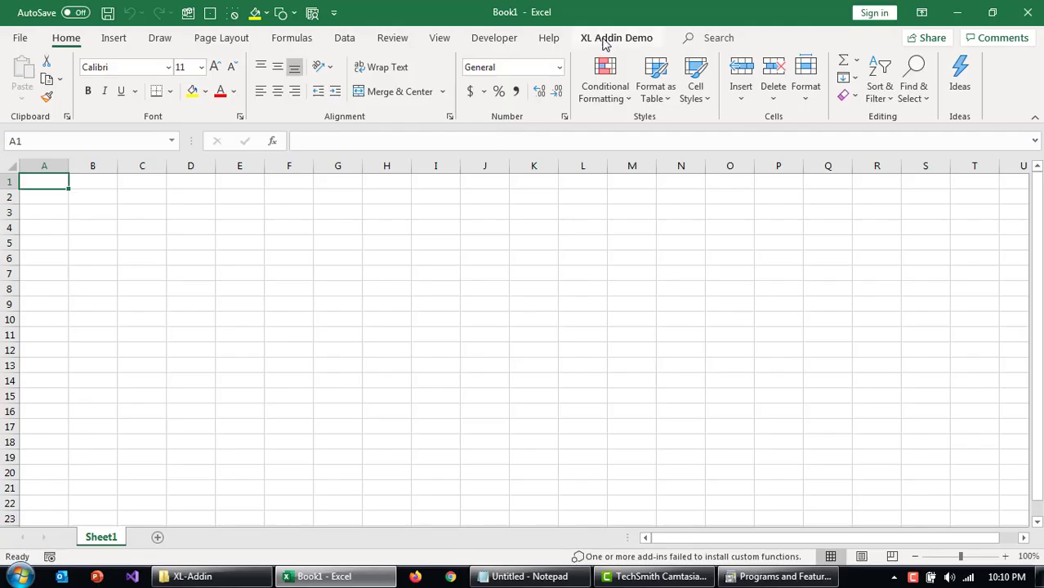
Step: Run Check Version on the XL Addin Demo tab and dismiss the Version 2.0 message
click(604, 41)
click(55, 84)
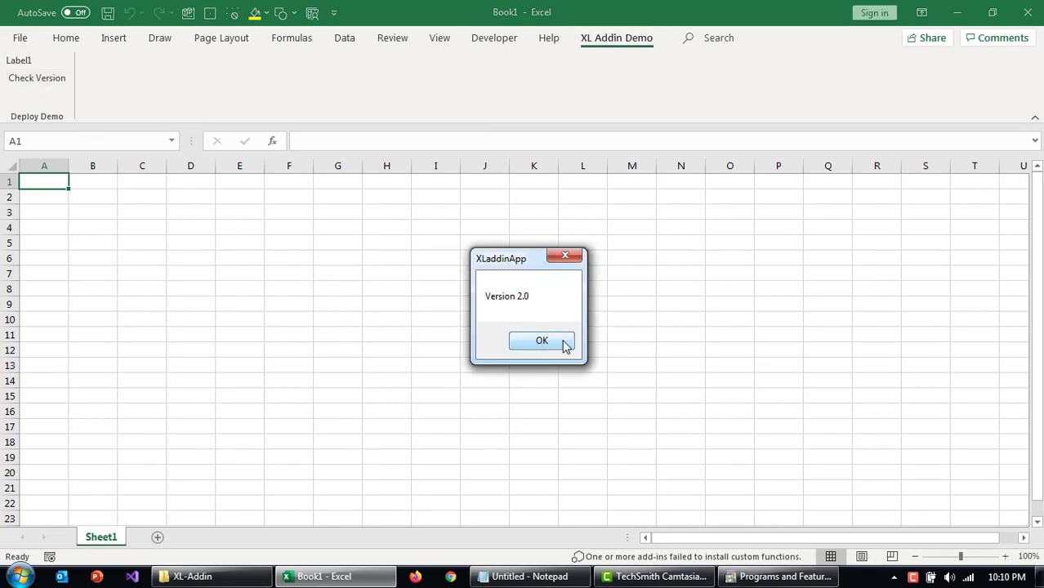
click(563, 343)
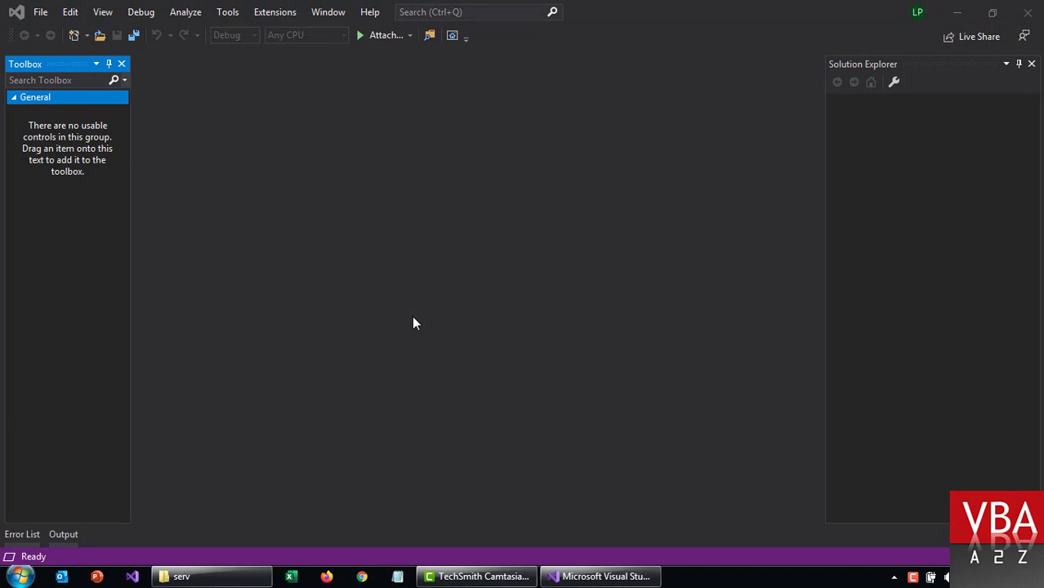
Step: Search the templates for 'excel' and choose the Visual Basic Excel VSTO Workbook template
click(377, 287)
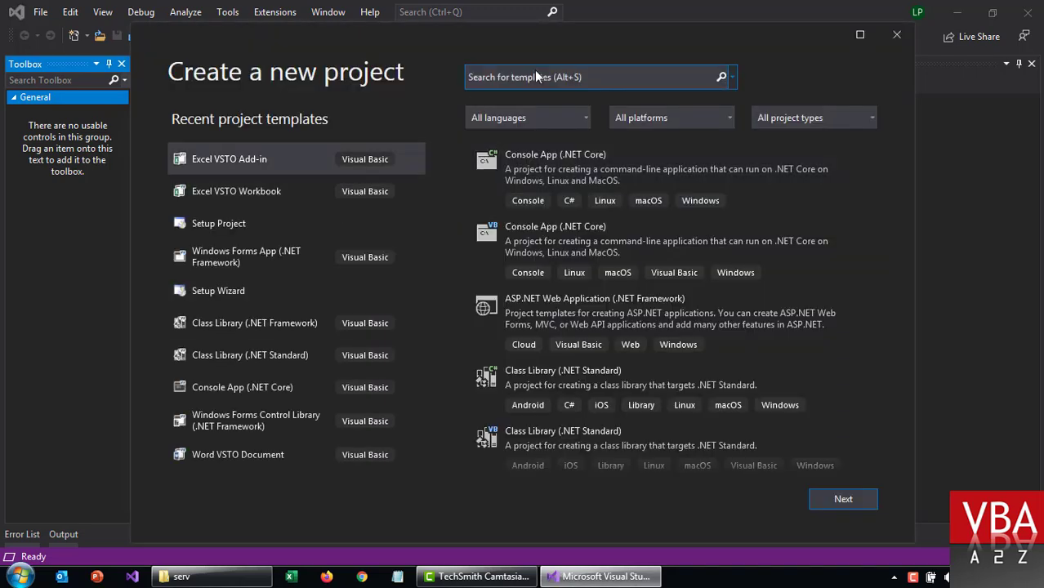
click(536, 74)
text(excel)
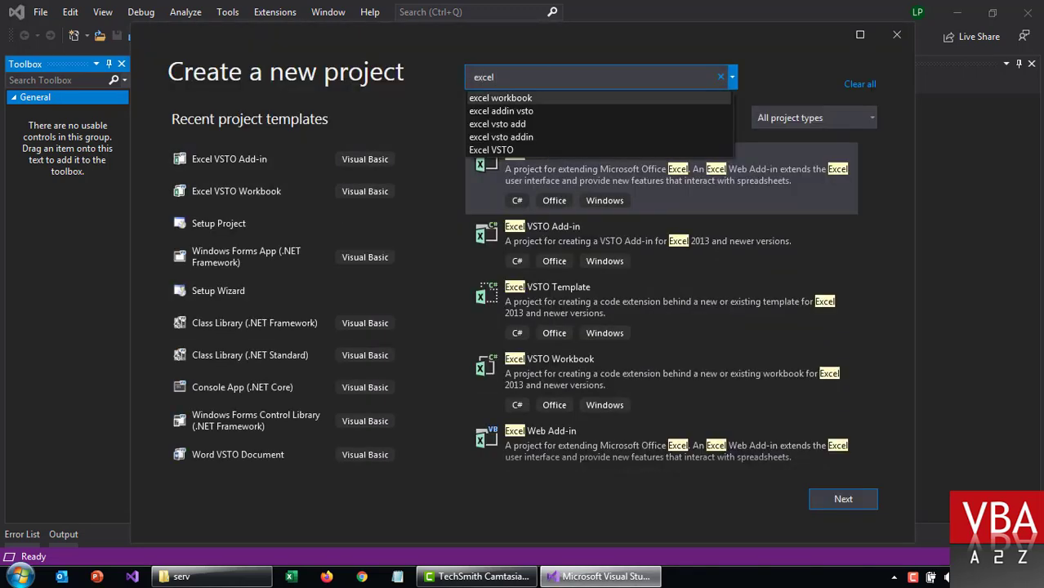
click(477, 96)
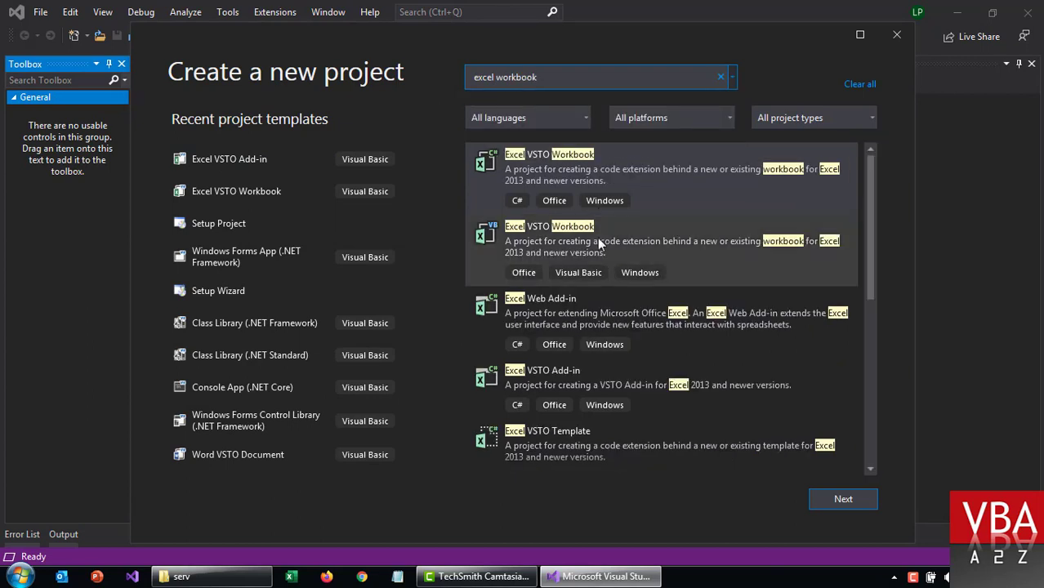
click(599, 240)
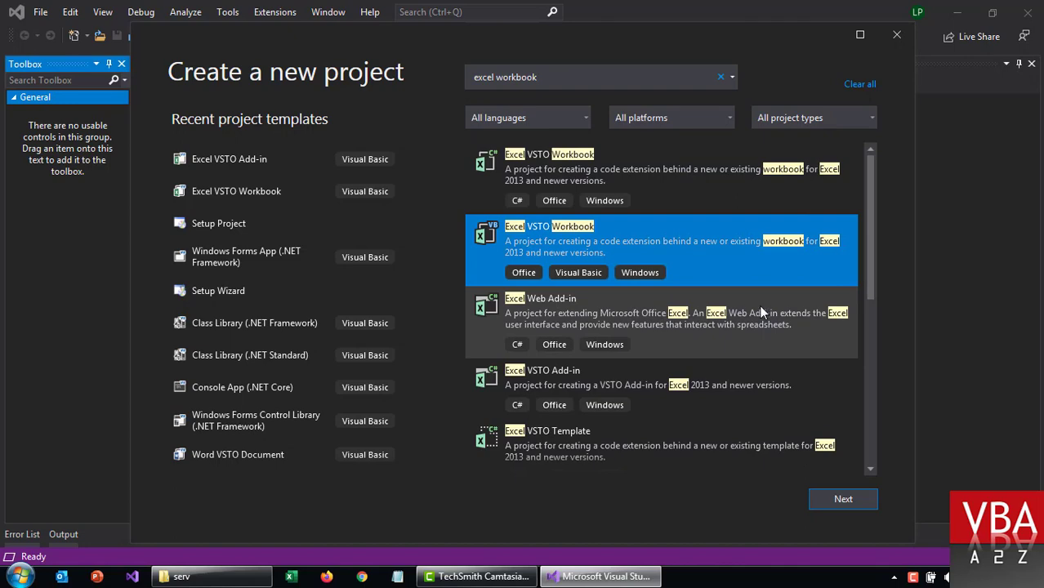
scroll(760, 305, down, 3)
scroll(759, 305, up, 3)
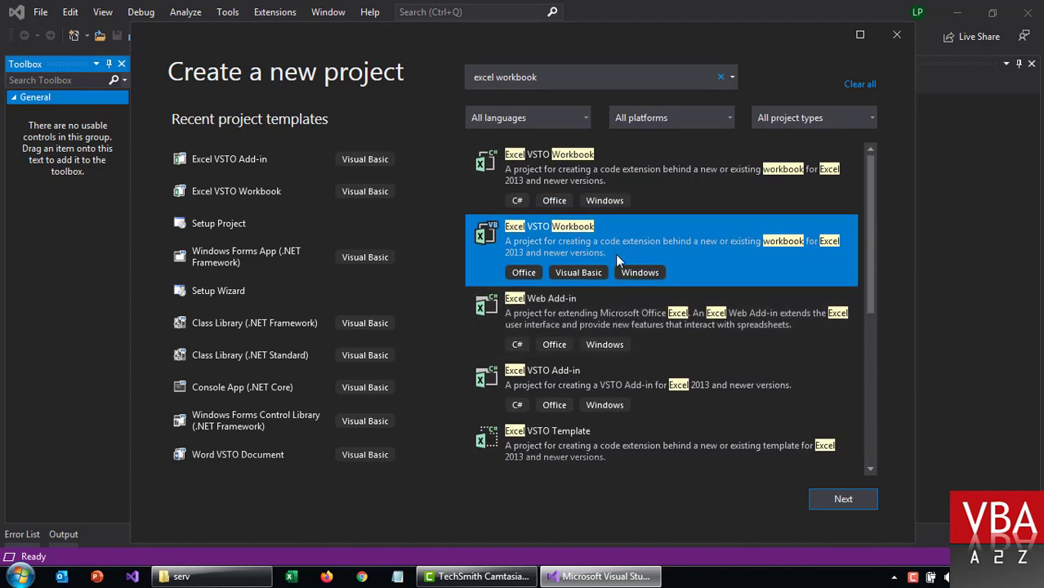
click(846, 501)
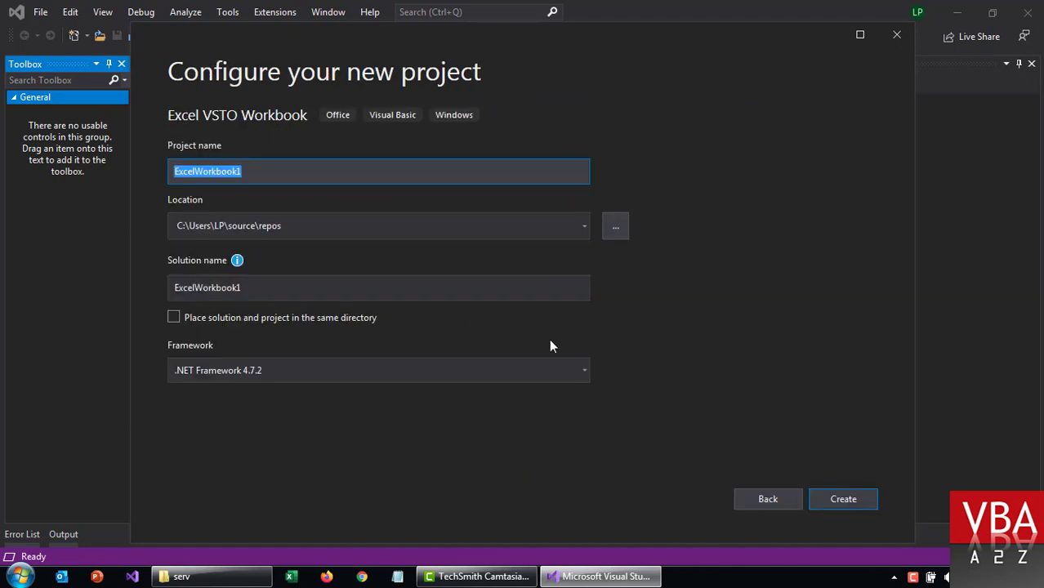
Step: Name the project XLapp, set its location to the youtube repos folder, and create it with a new workbook
text(XLapp)
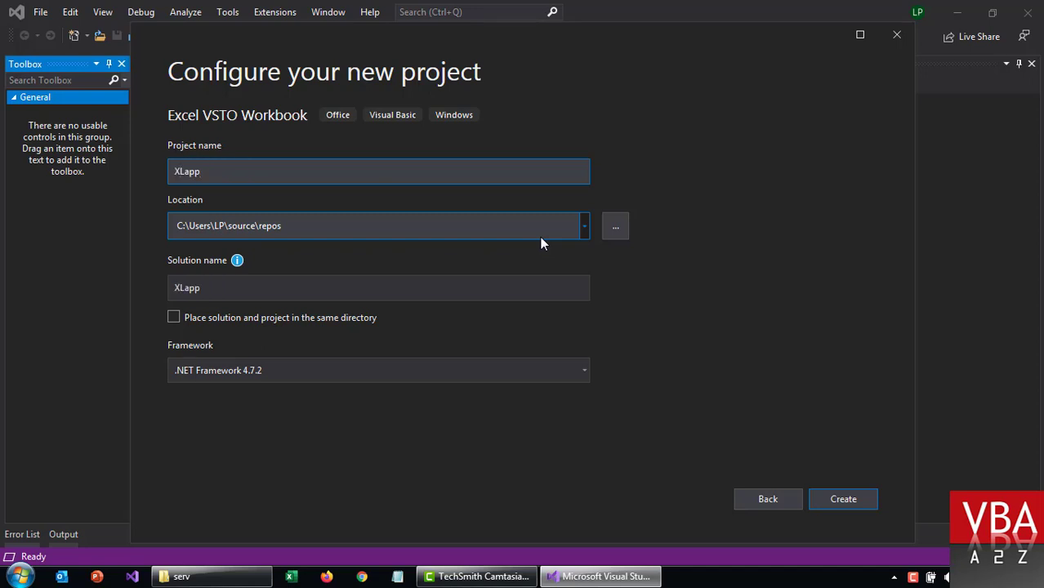
click(432, 226)
click(455, 227)
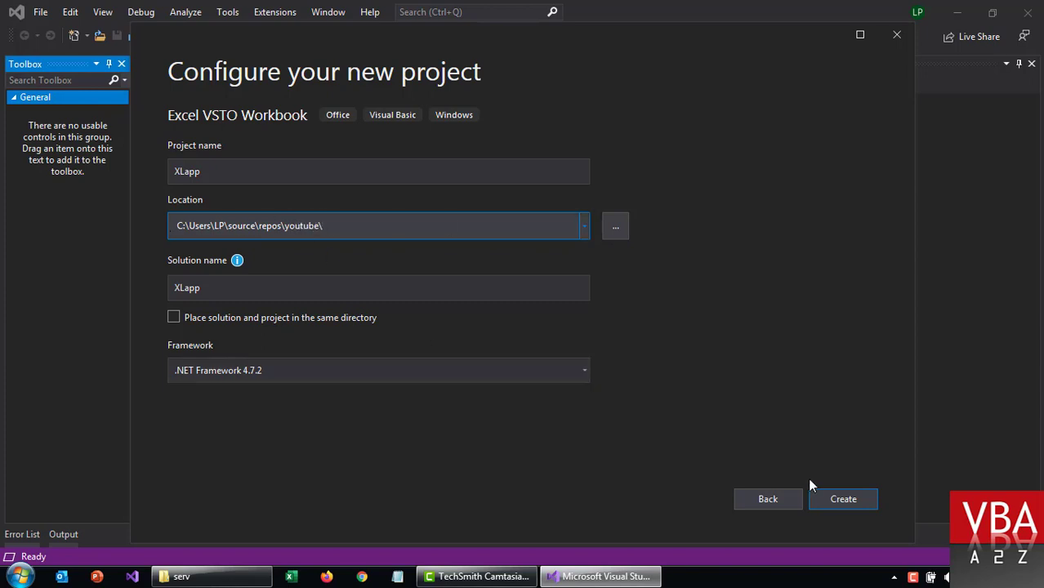
click(842, 500)
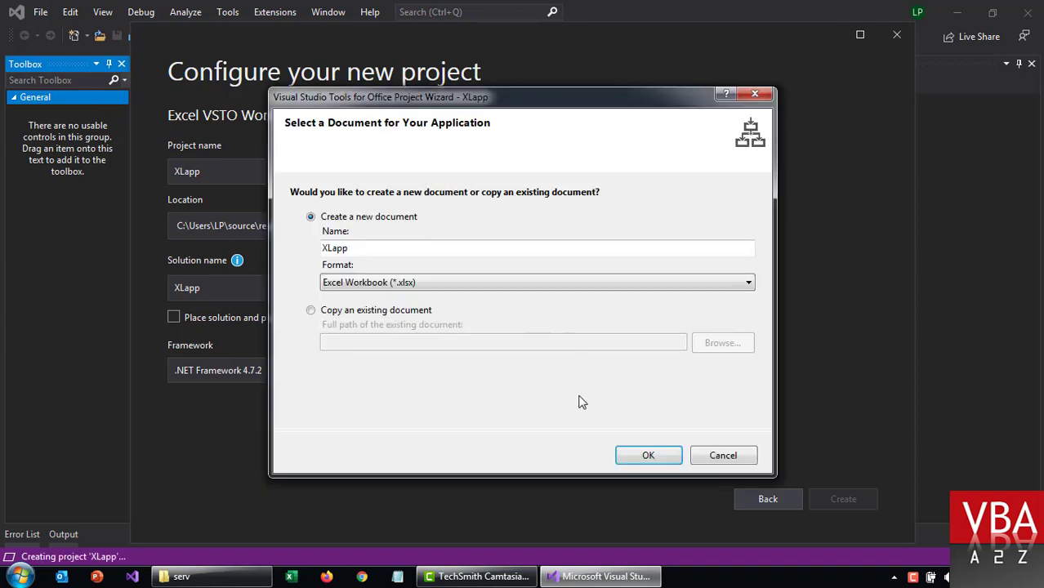
click(646, 455)
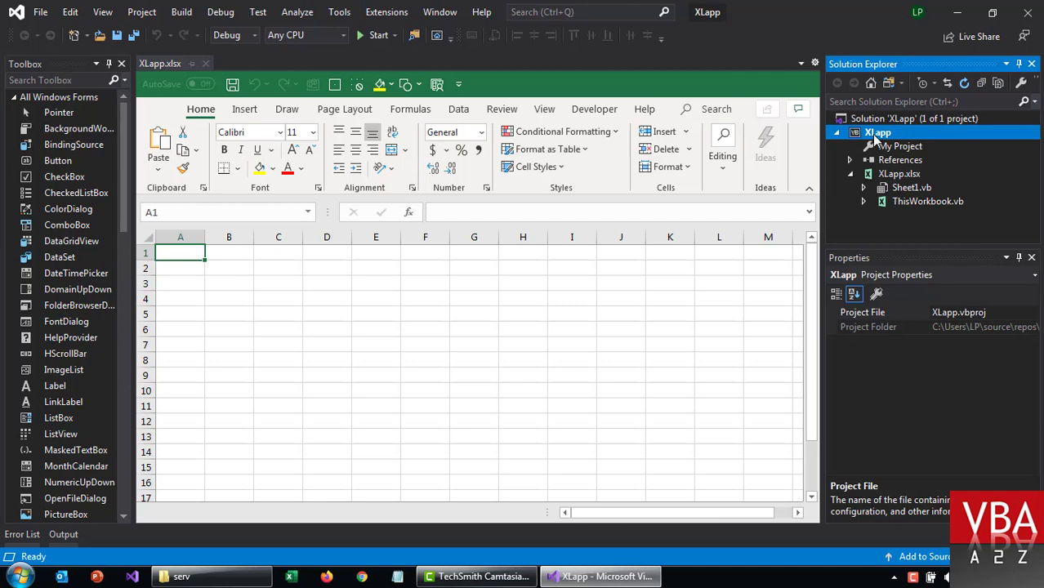
Step: Add a Ribbon (Visual Designer) item to the XLapp project
right_click(875, 136)
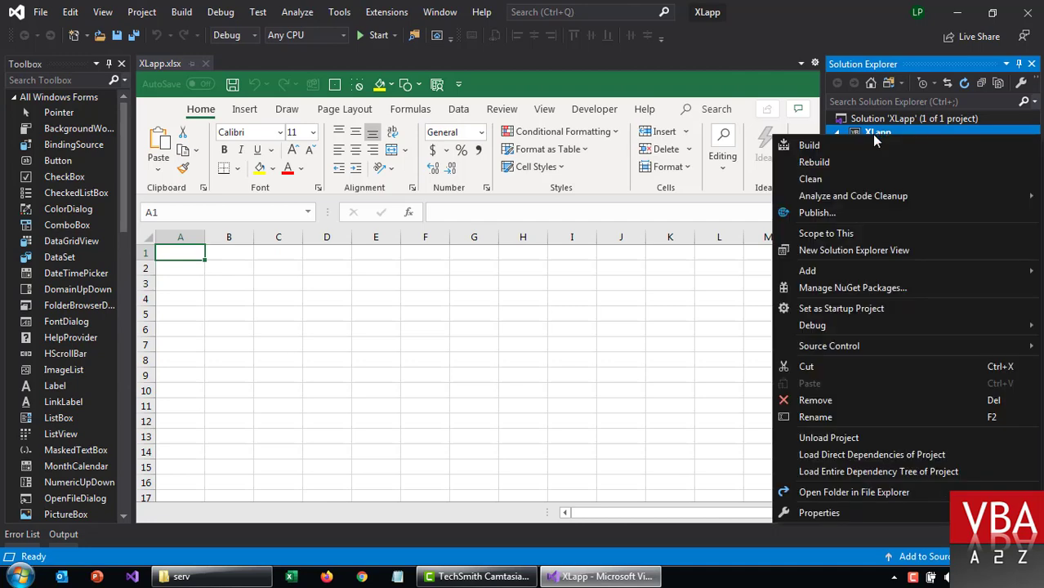
mouse_move(828, 270)
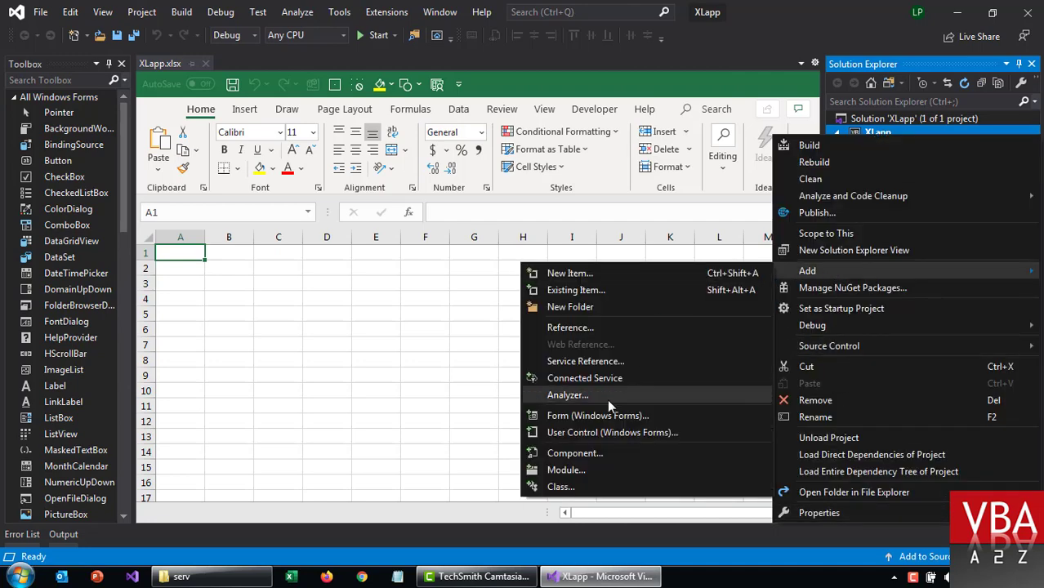
click(599, 449)
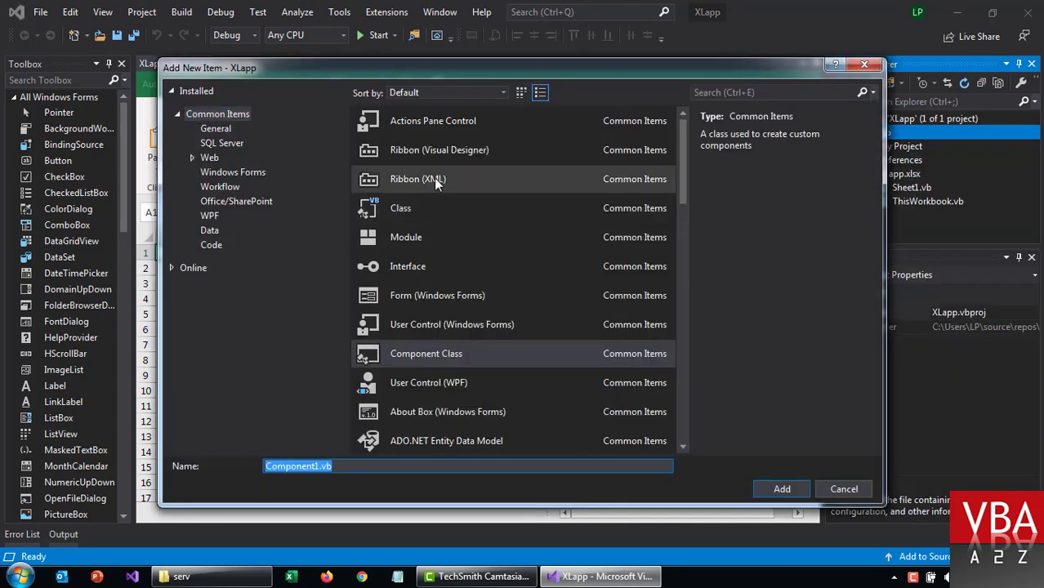
double_click(435, 153)
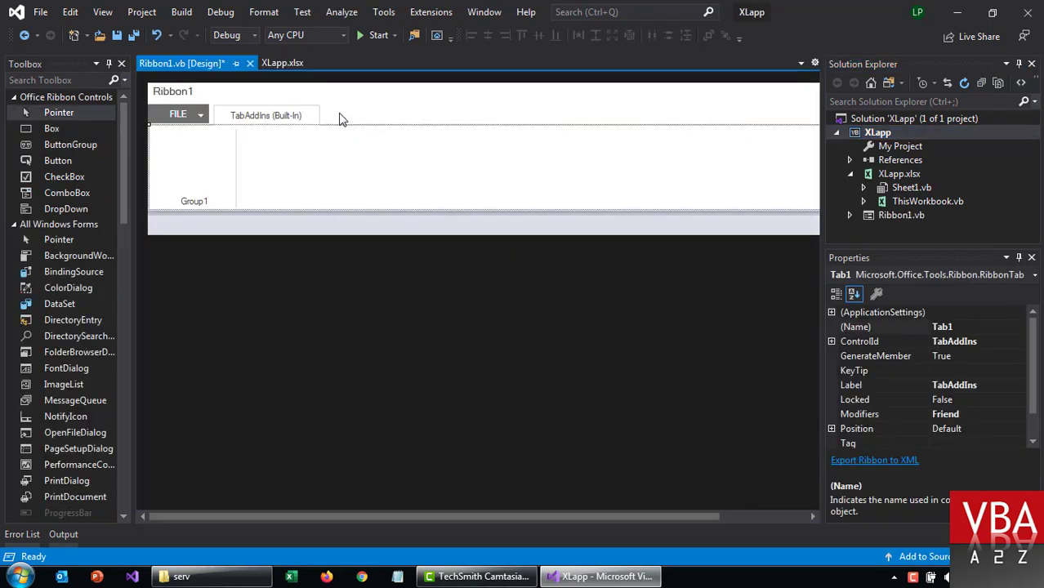
Step: Add a ribbon tab with a group holding a label that reads Version 1.0
right_click(342, 120)
click(396, 185)
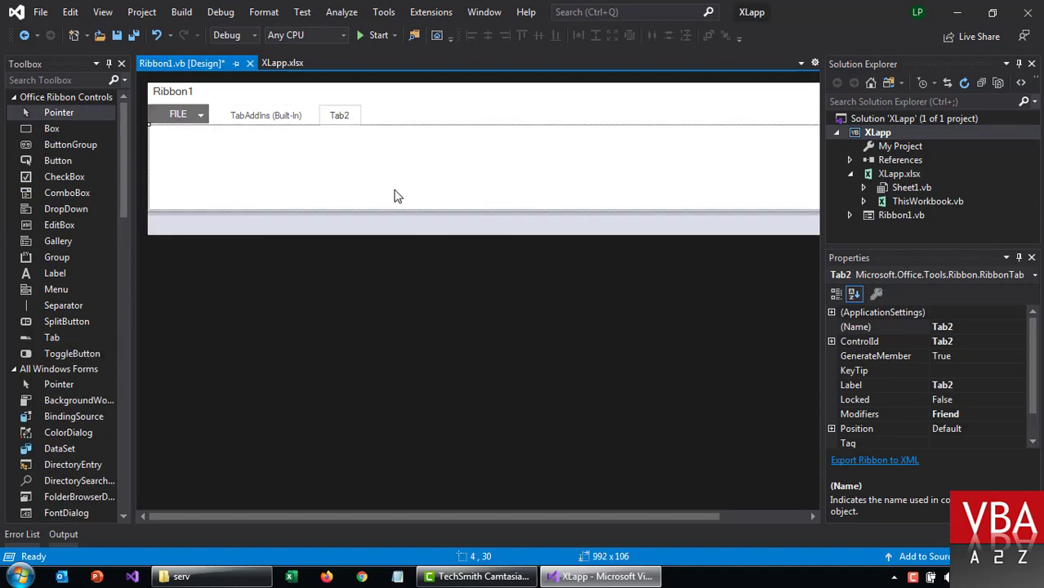
double_click(61, 258)
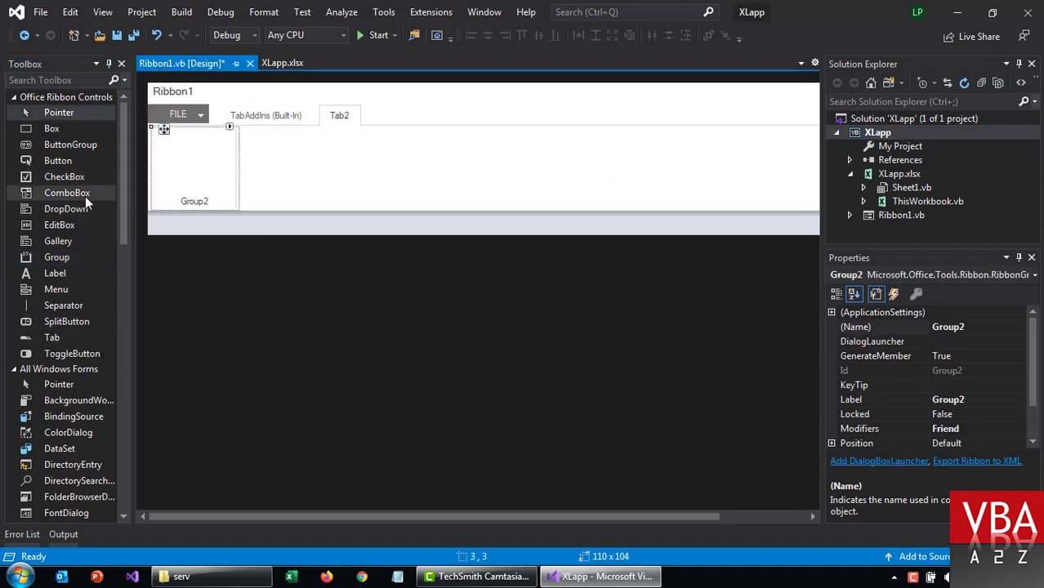
double_click(58, 275)
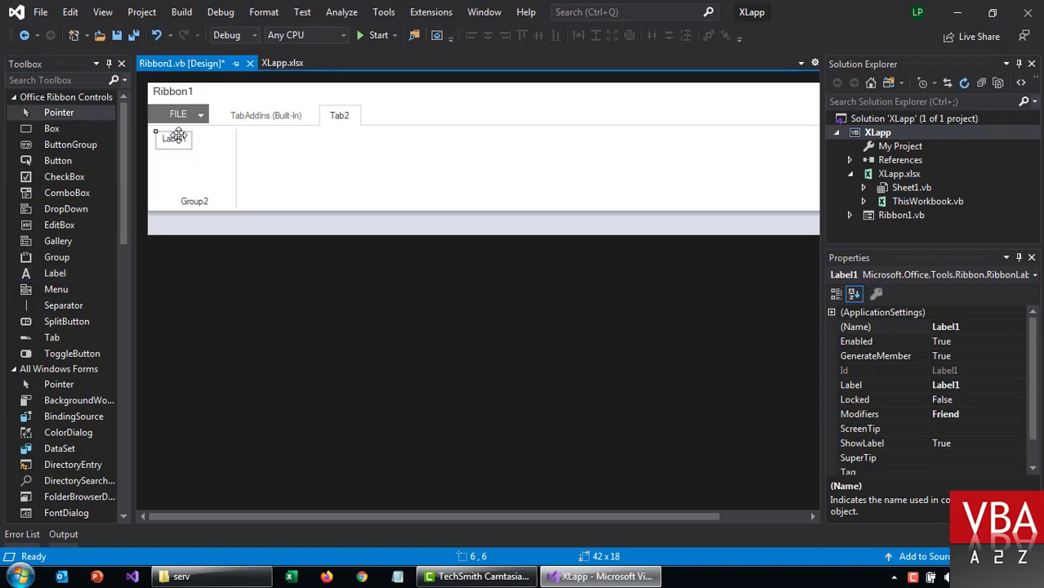
double_click(870, 384)
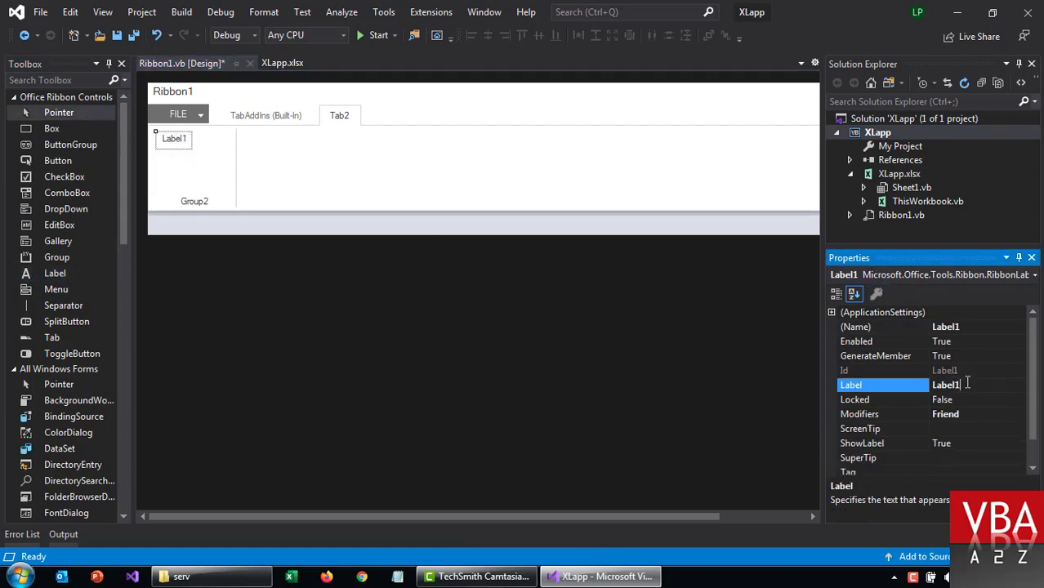
text(Version 1.0)
key(Return)
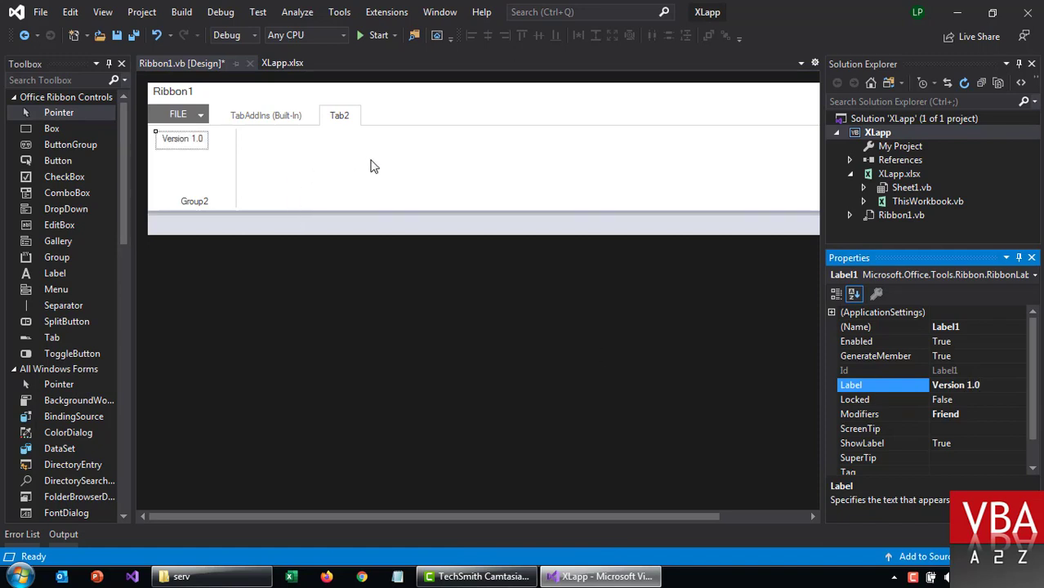
Step: Save all, run the add-in with F5, and check Tab2's Version 1.0 label in Excel
click(137, 37)
click(313, 180)
key(F5)
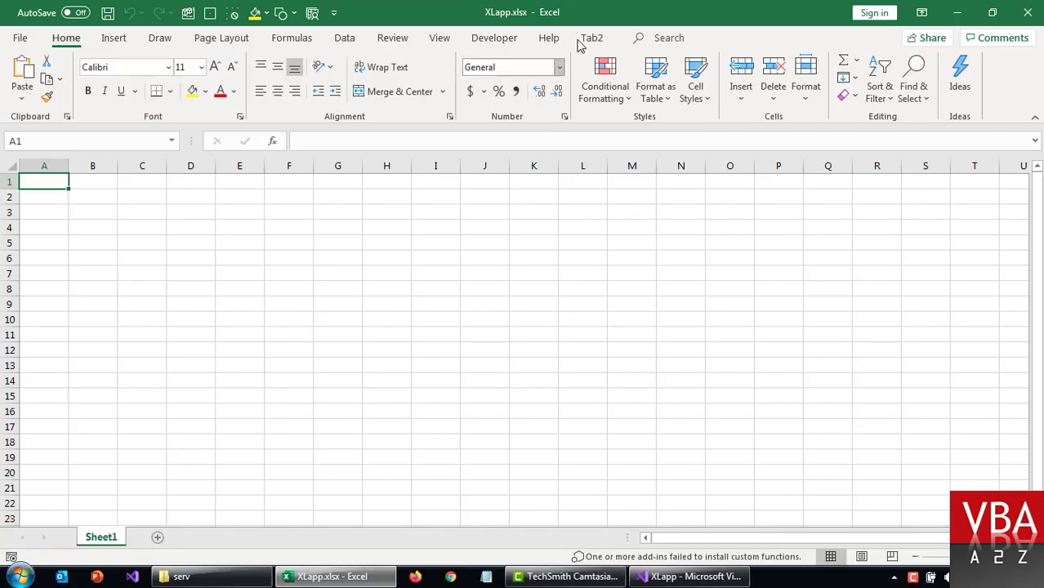
click(591, 38)
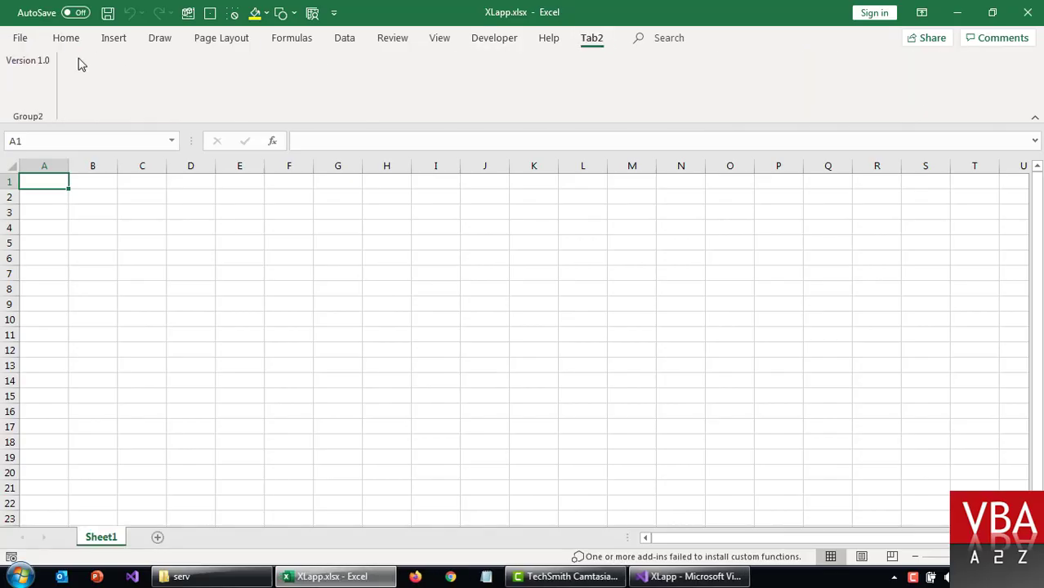
click(296, 294)
key(alt+F4)
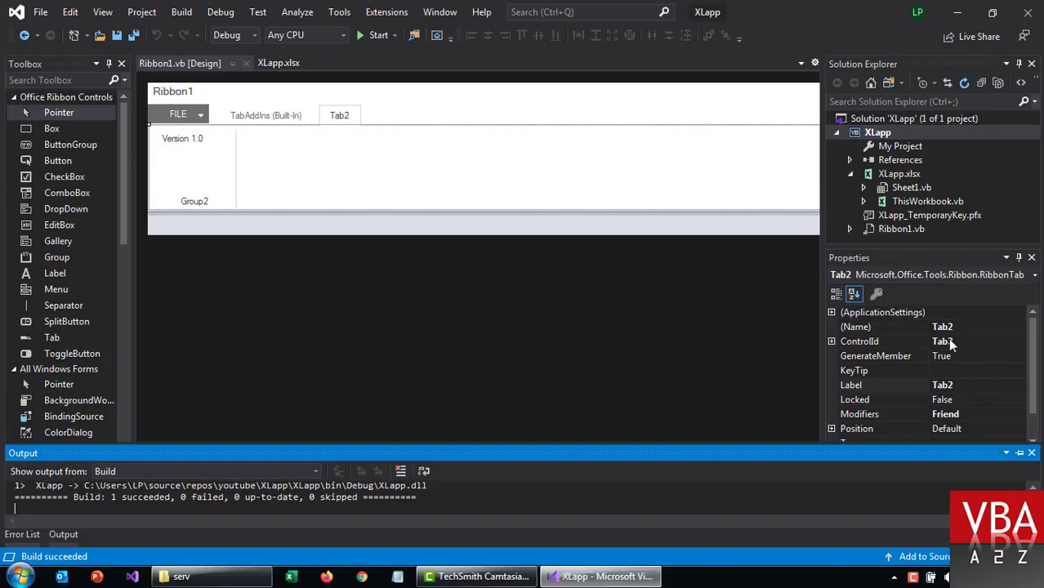
Step: Change the ribbon tab's Label property from Tab2 to XLapp and save Ribbon1's design
click(948, 339)
click(961, 386)
double_click(967, 387)
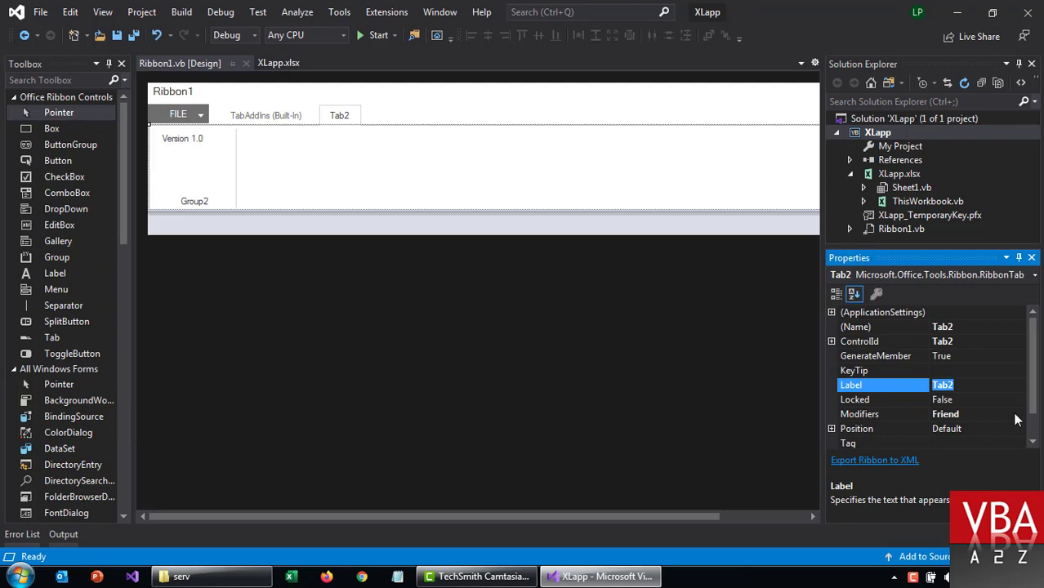
text(A)
key(Return)
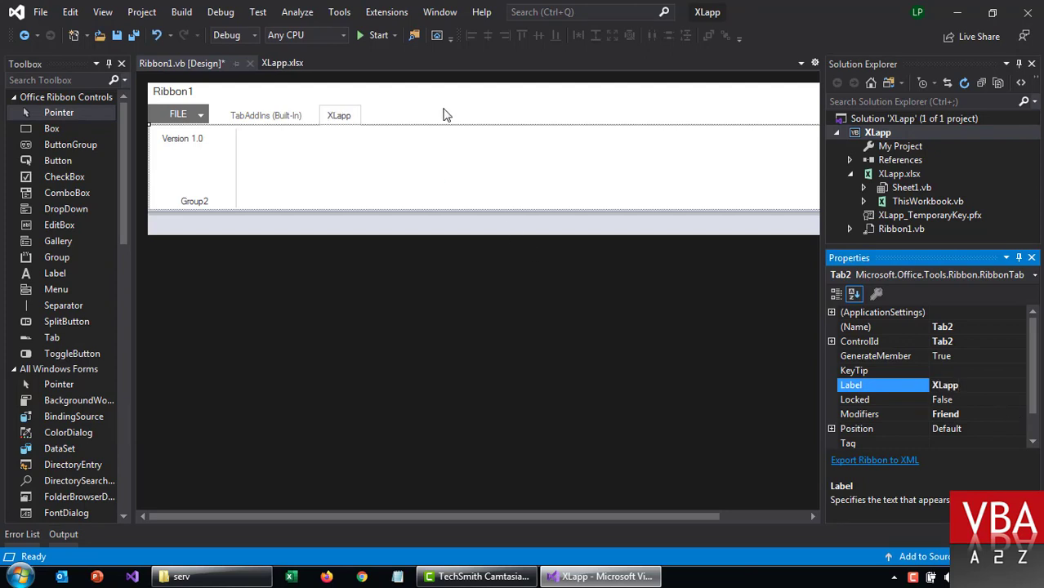
click(444, 112)
key(ctrl+s)
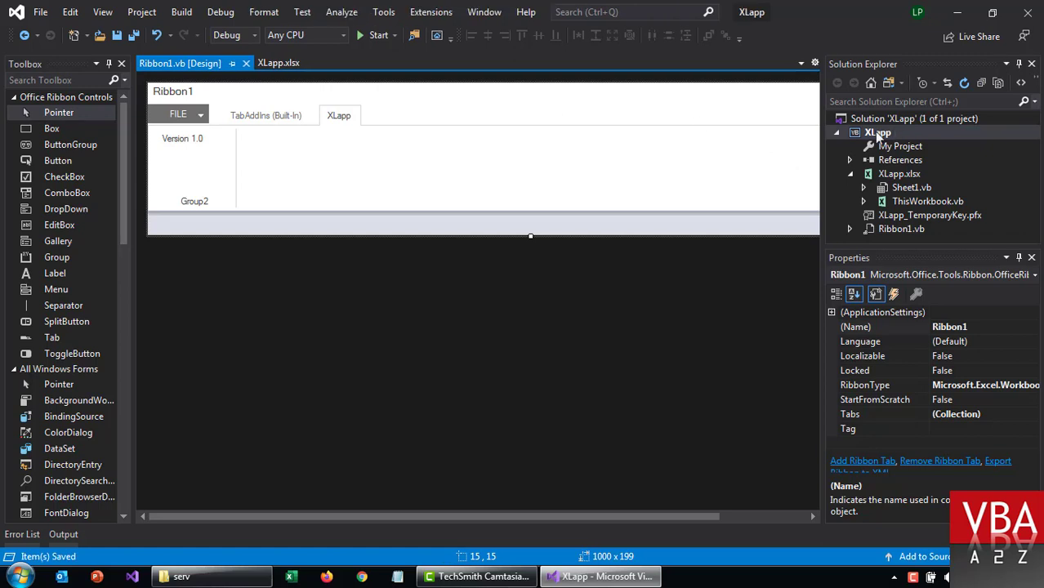
drag(894, 250, 890, 306)
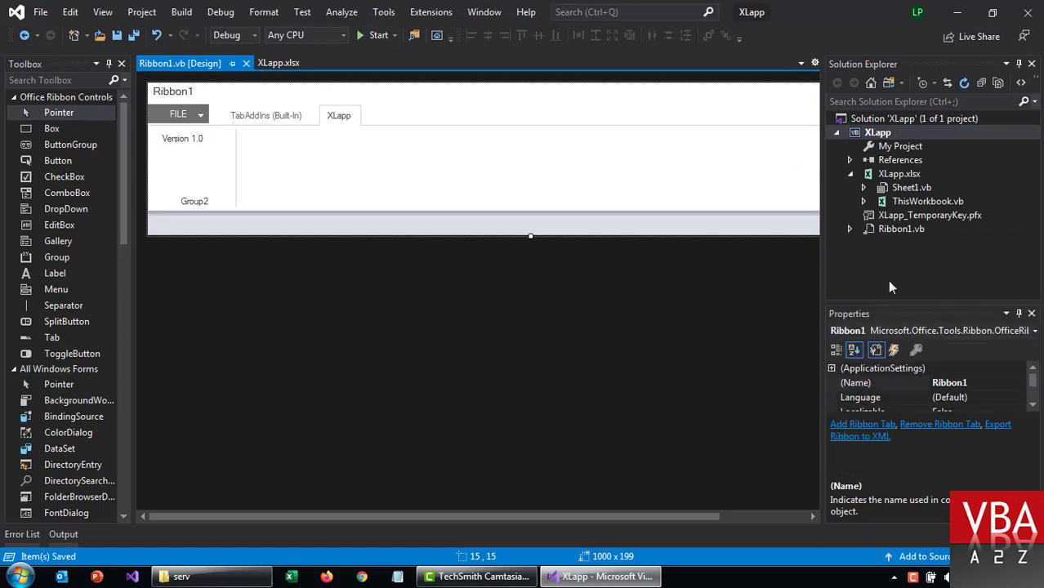
right_click(882, 137)
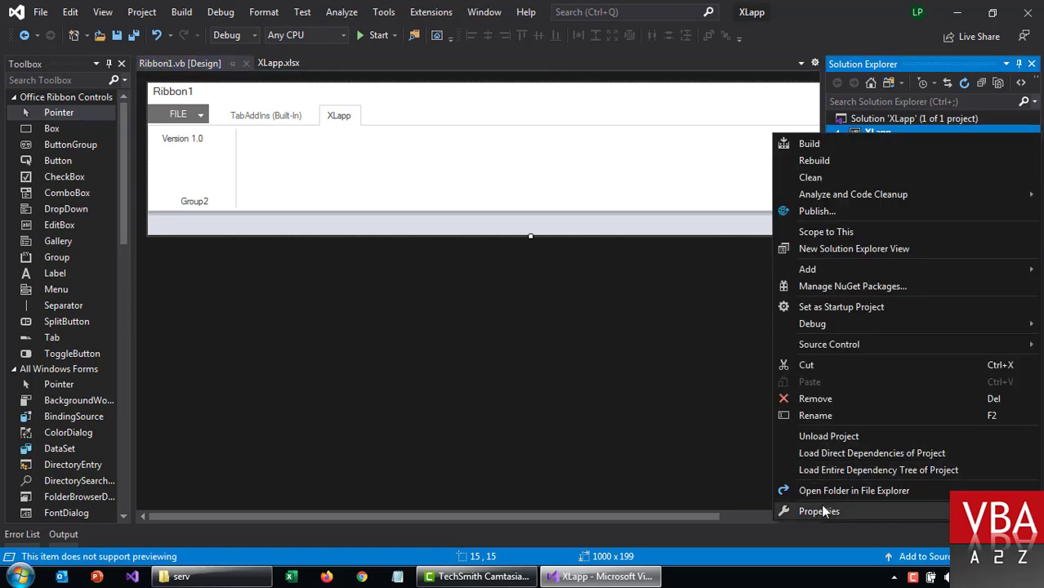
Step: Go to the Signing page of XLapp's project properties and start creating a test certificate
click(820, 509)
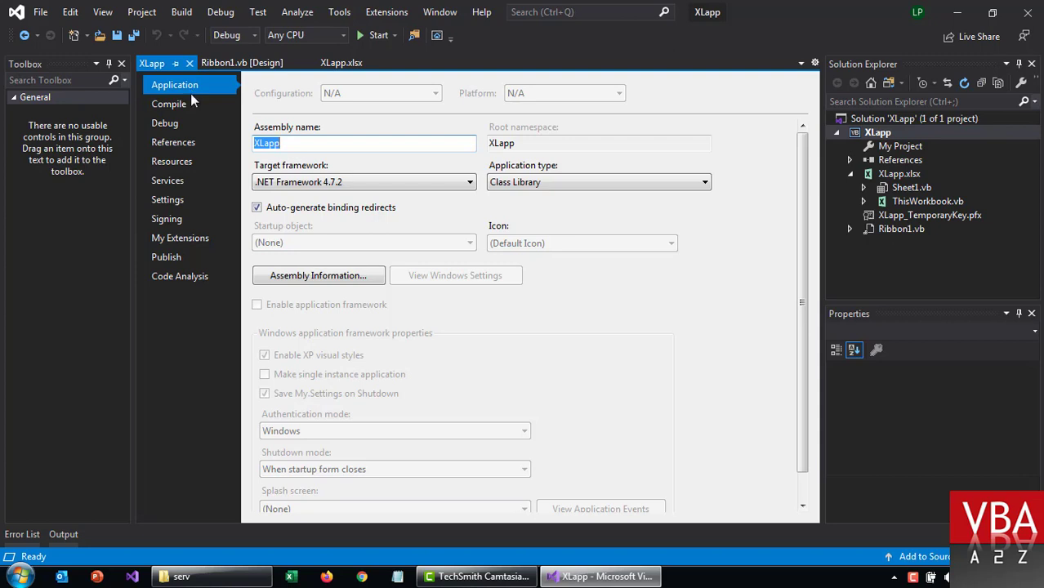
click(175, 221)
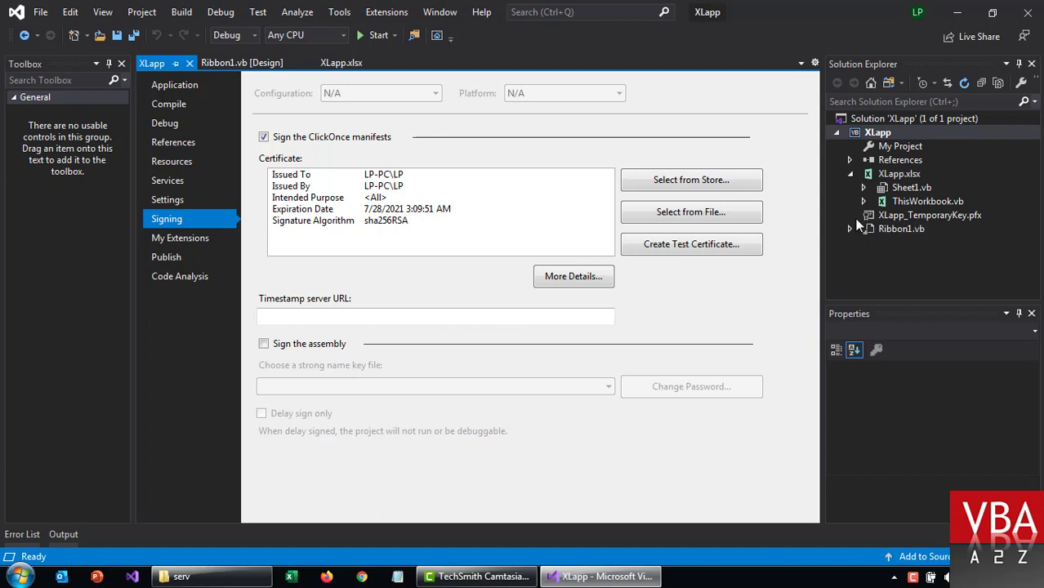
click(681, 245)
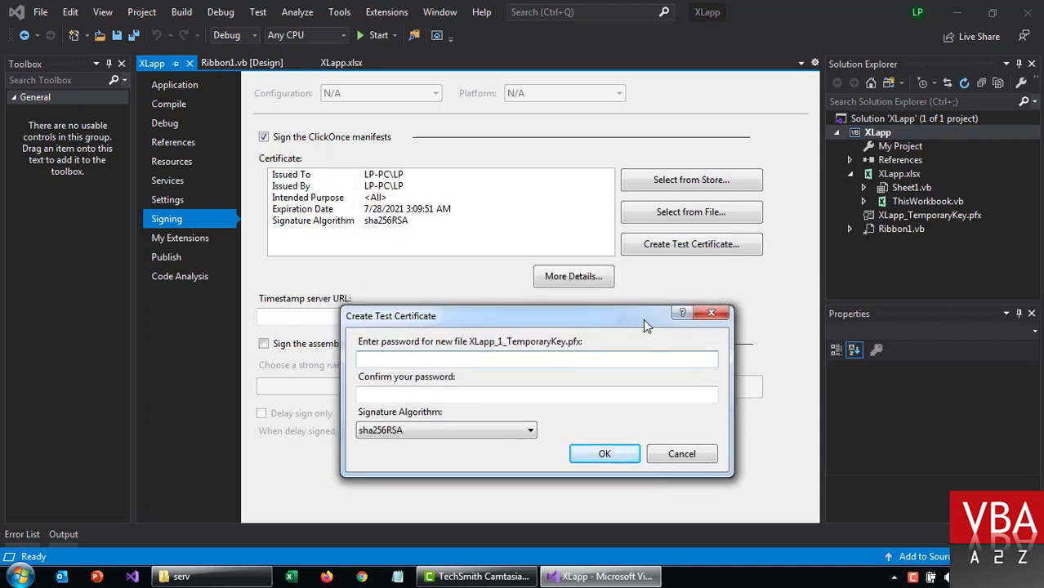
Step: Create a sha256RSA test certificate, entering and confirming its password
drag(644, 318, 635, 221)
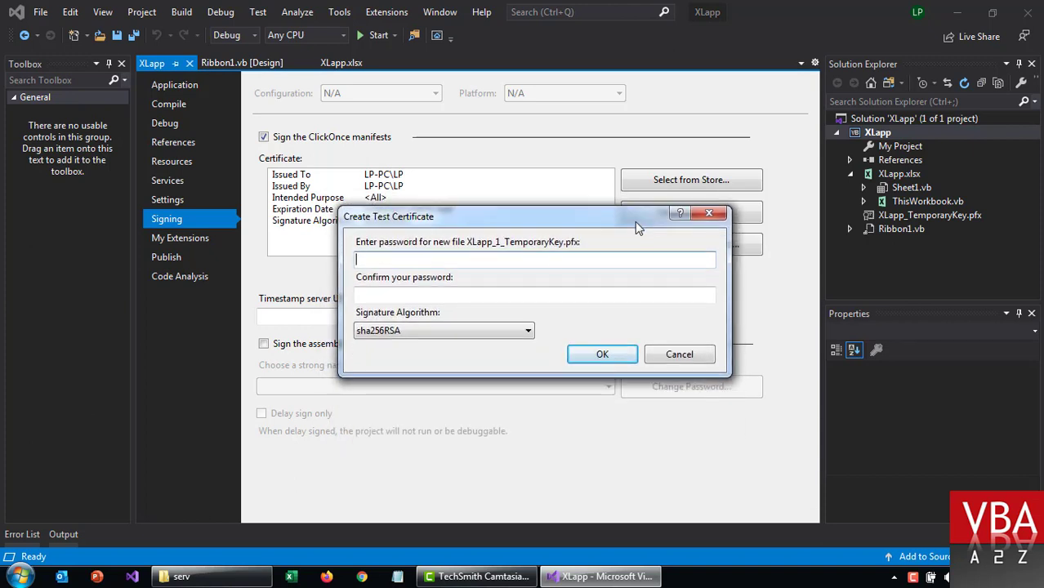
double_click(460, 262)
key(BackSpace)
click(420, 293)
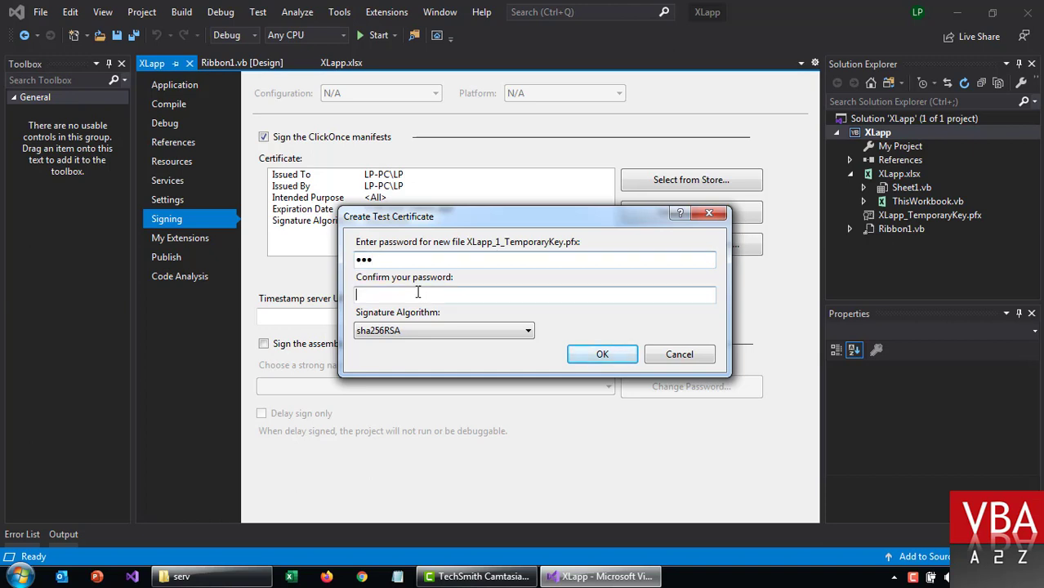
text(123)
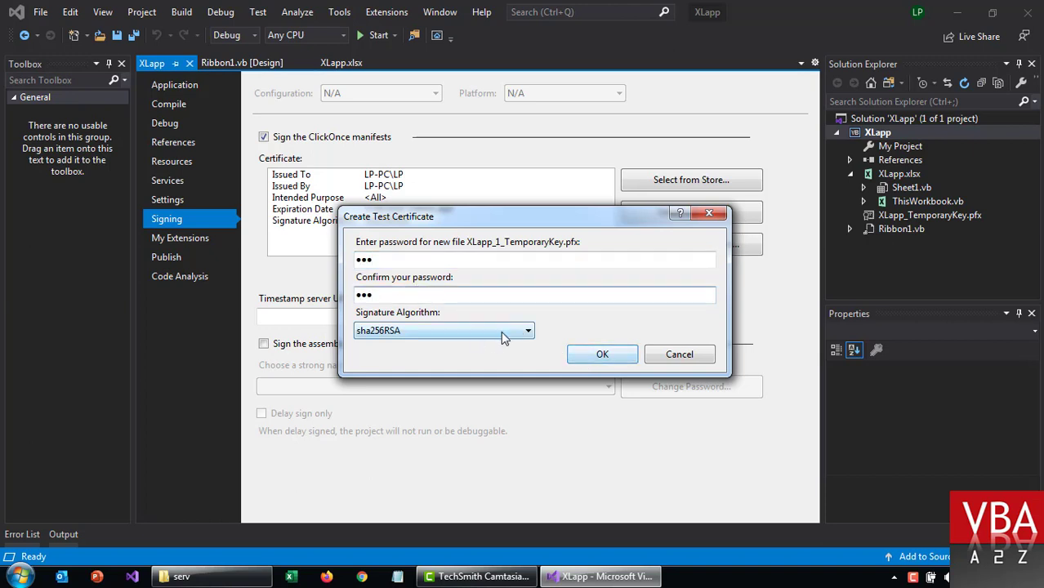
click(515, 335)
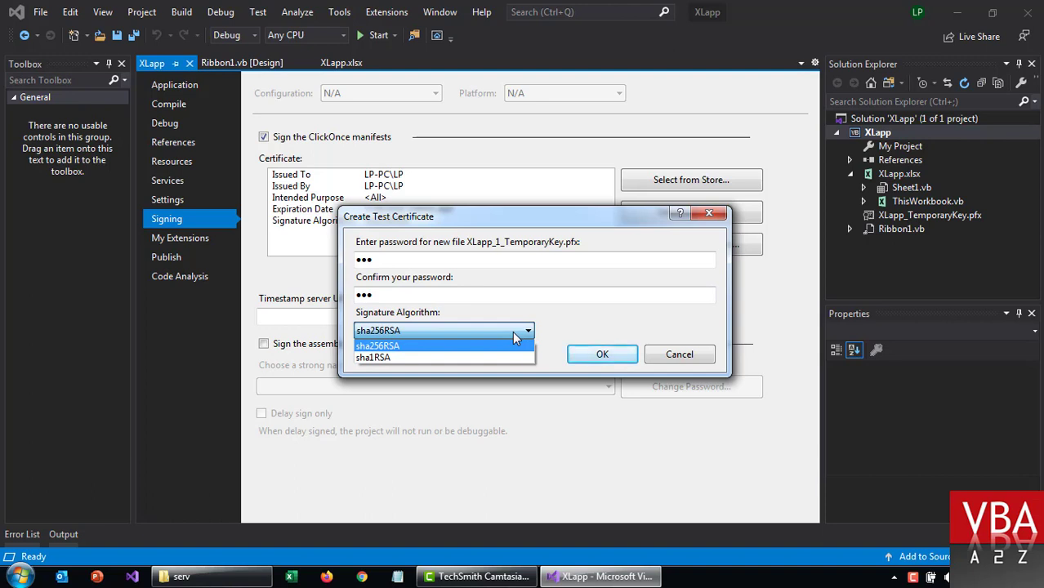
click(513, 333)
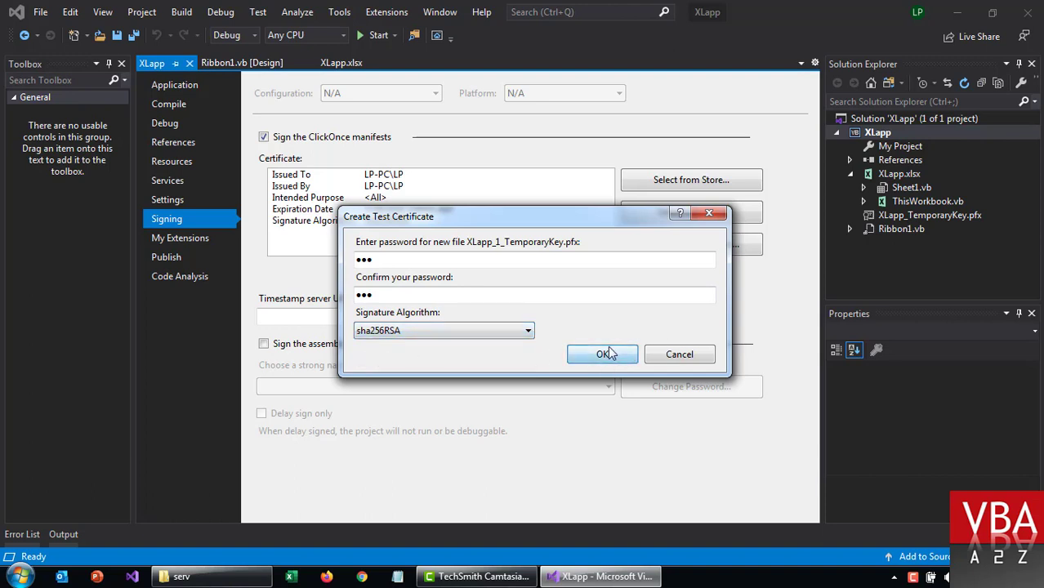
click(606, 354)
Step: Sign the assembly with XLapp_TemporaryKey.pfx as the strong name key file and save all changes
click(286, 347)
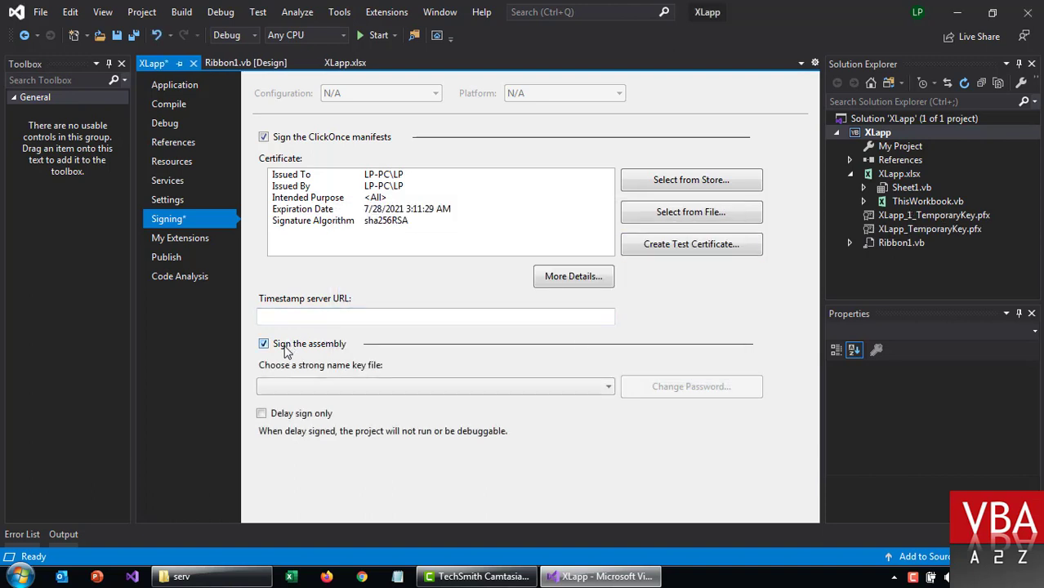
click(488, 387)
click(488, 387)
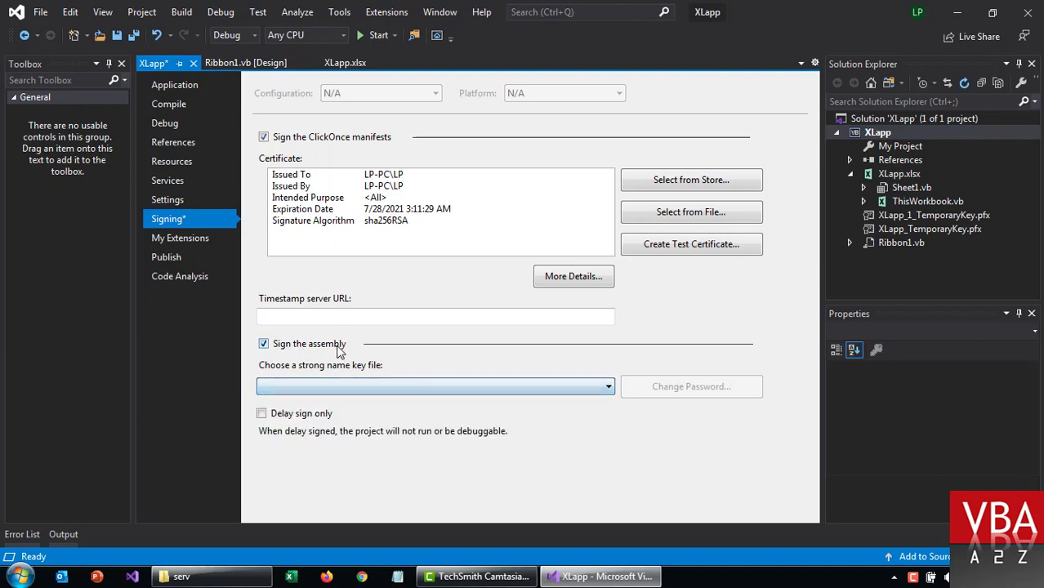
click(527, 386)
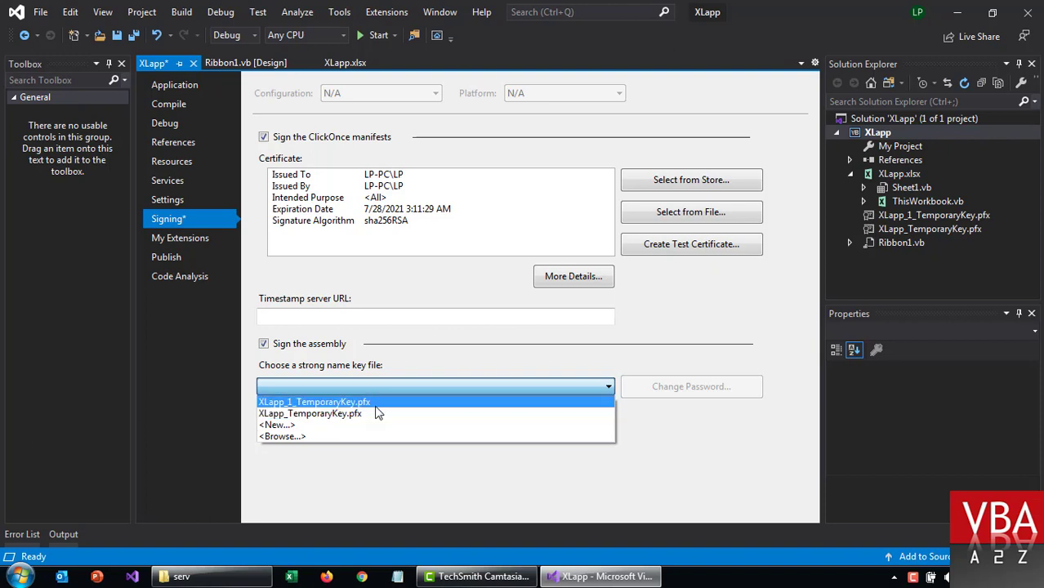
click(376, 406)
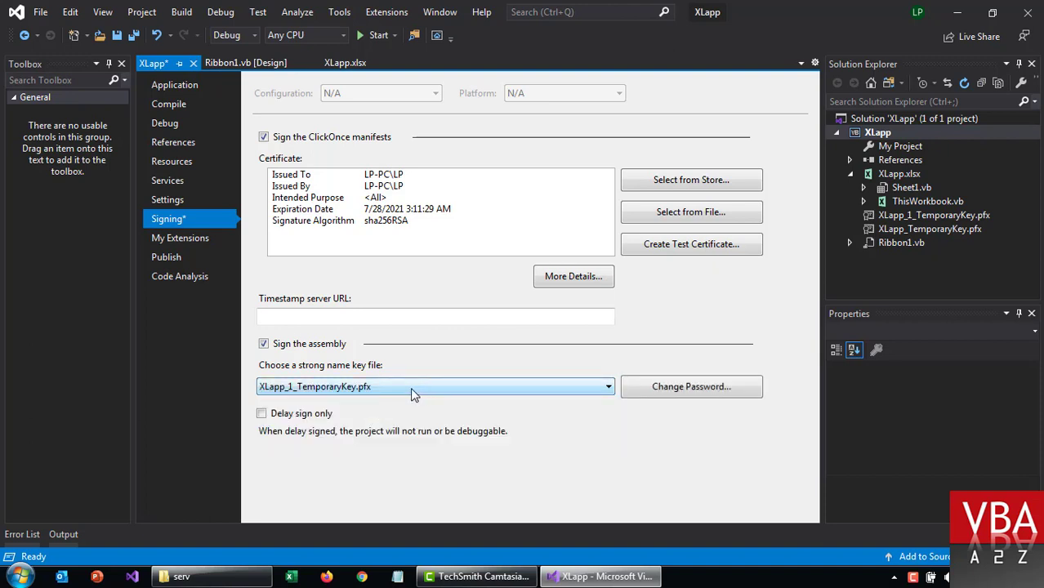
click(410, 388)
click(389, 414)
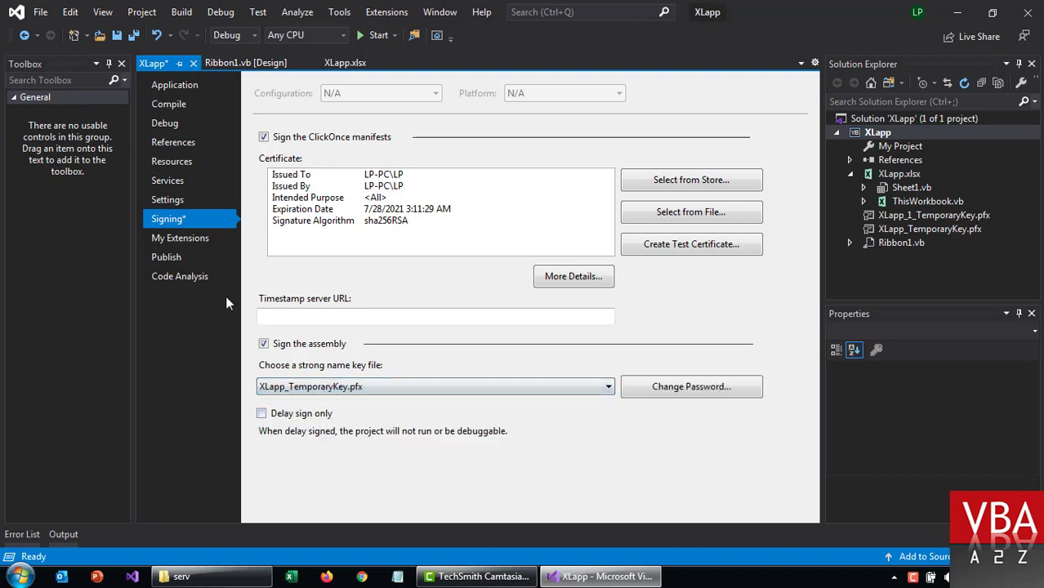
click(134, 34)
click(168, 258)
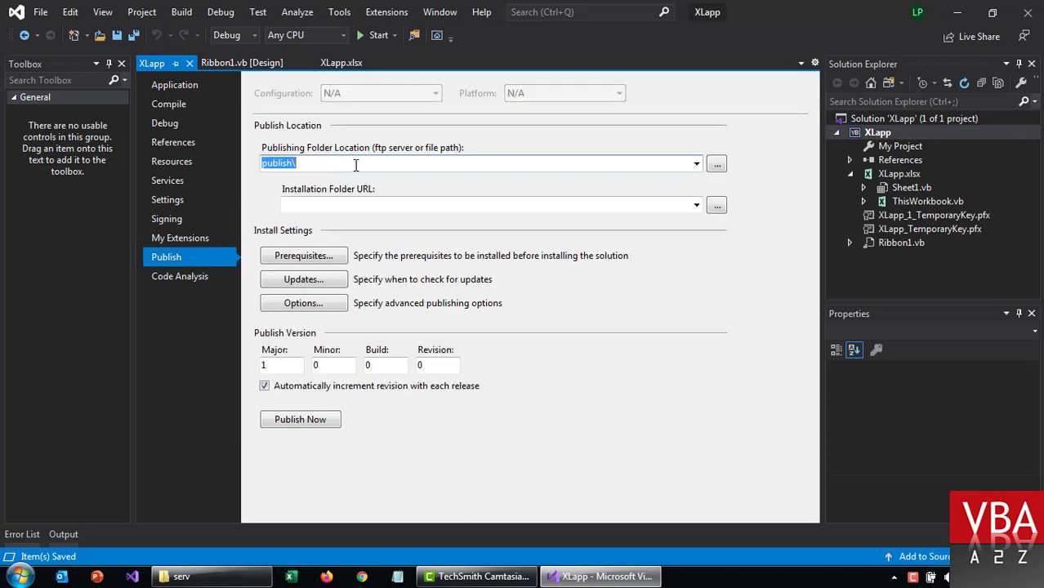
Step: Review the checked publish prerequisites: .NET Framework 4.7.2 and the VSTO runtime
click(322, 259)
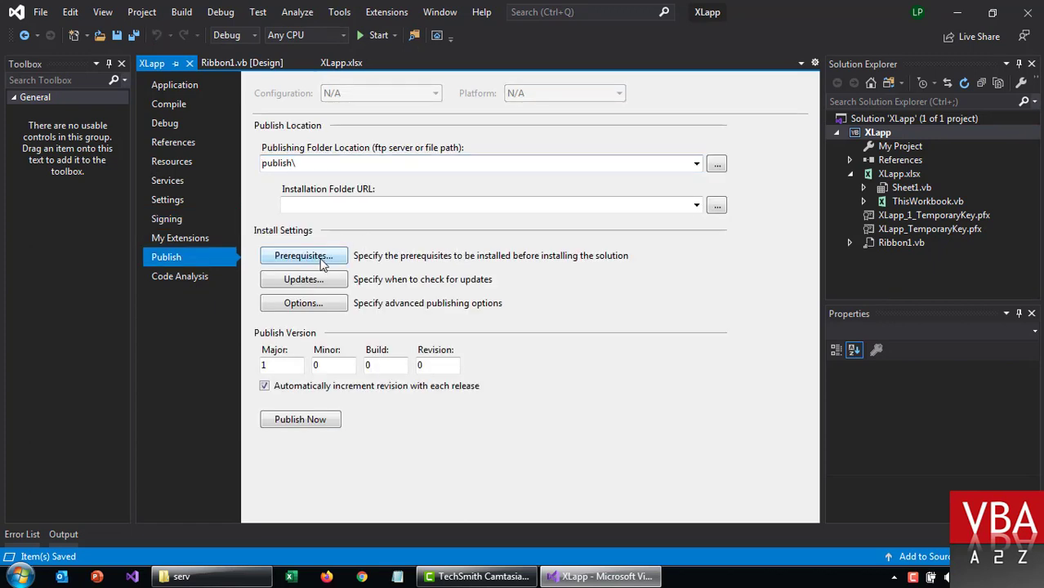
scroll(618, 259, down, 6)
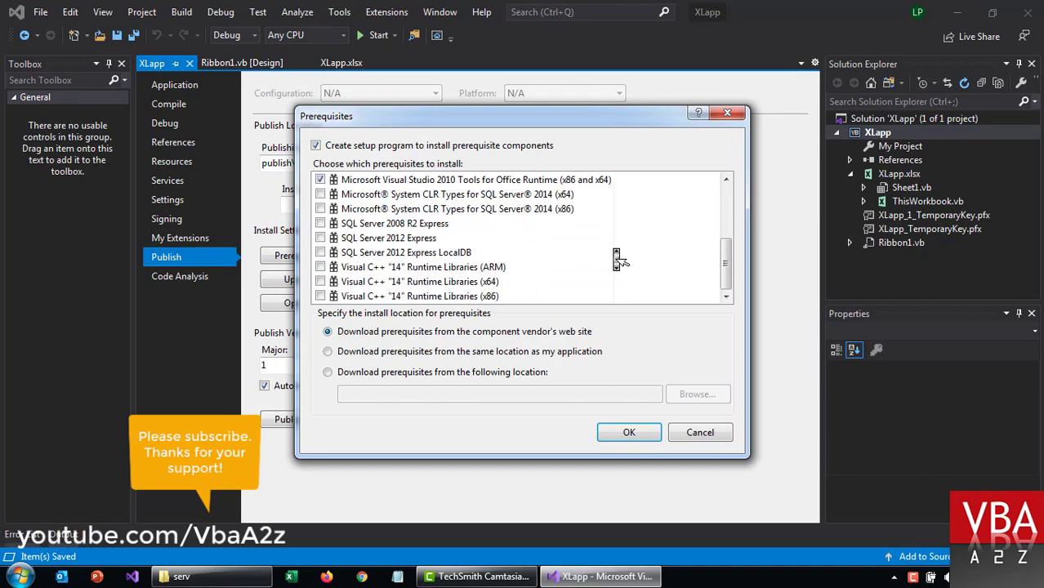
scroll(617, 259, up, 6)
scroll(618, 259, down, 6)
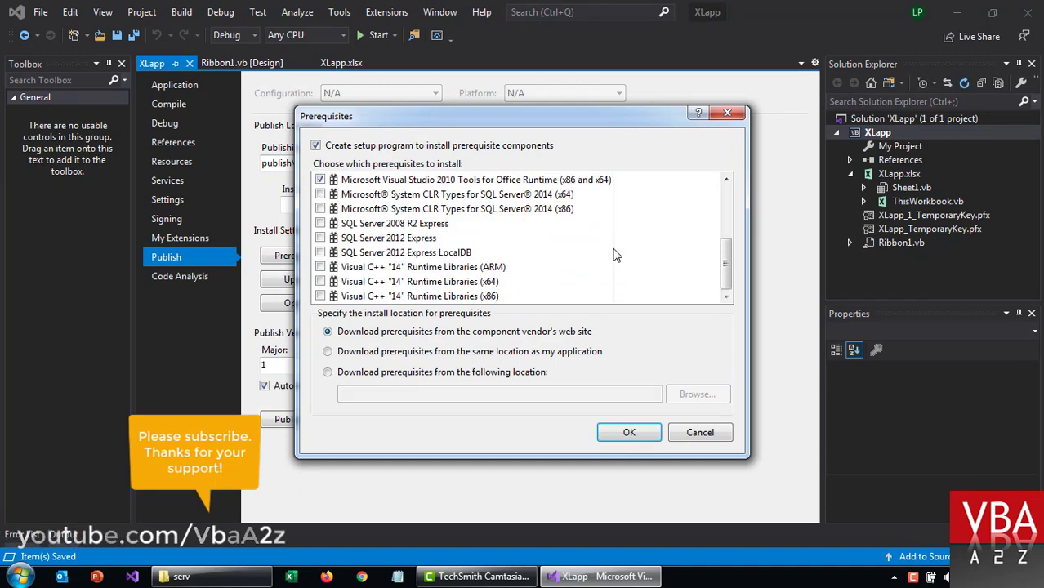
scroll(616, 256, up, 6)
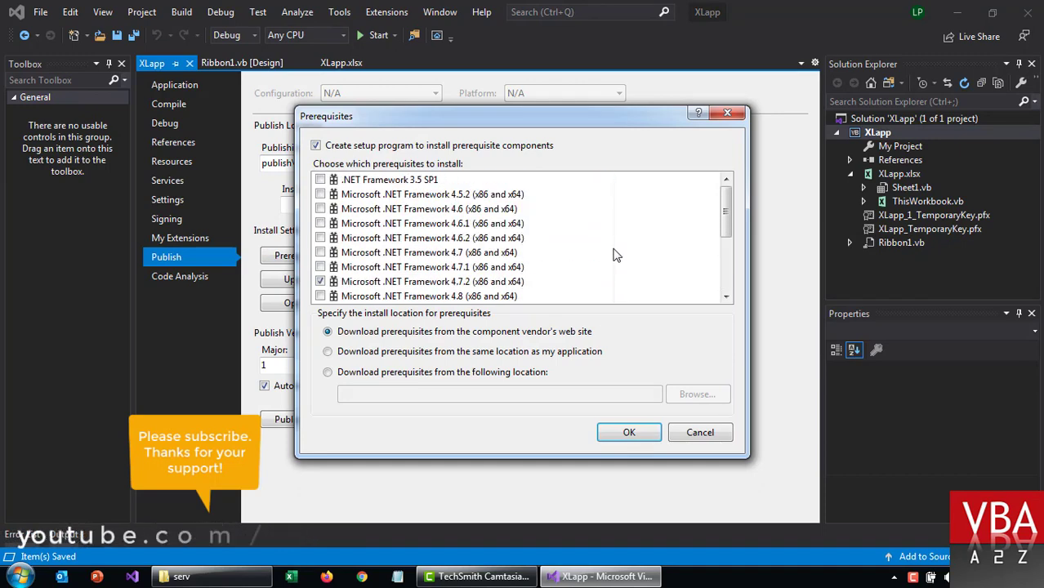
scroll(617, 256, down, 6)
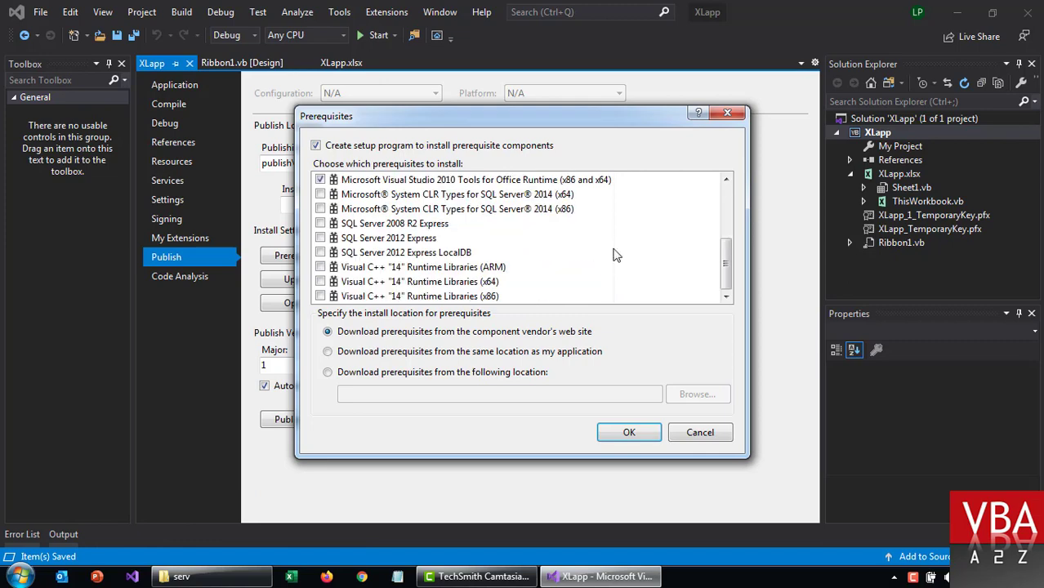
scroll(617, 256, up, 6)
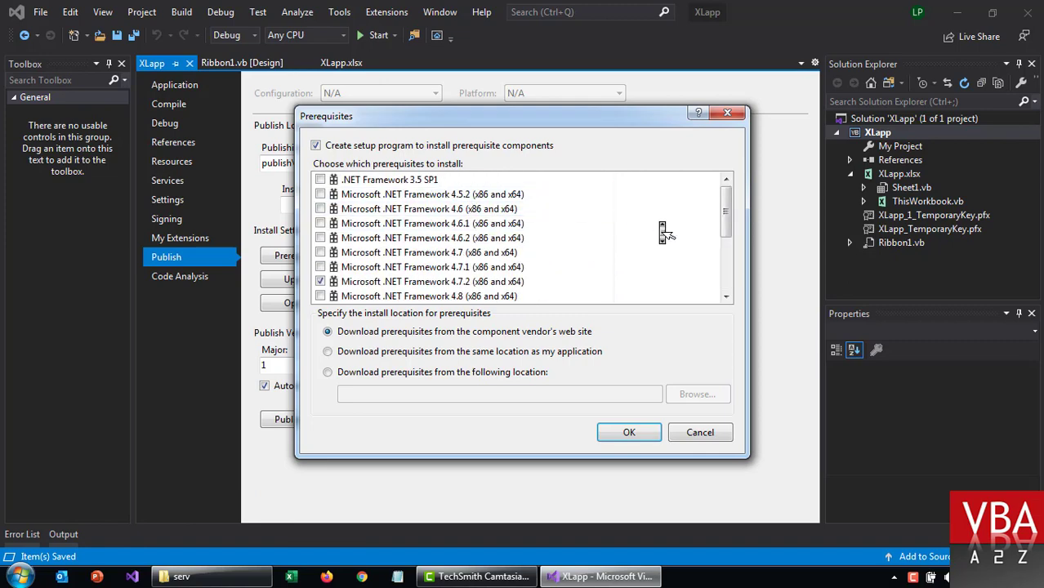
scroll(663, 233, down, 6)
scroll(662, 229, up, 6)
scroll(662, 229, down, 2)
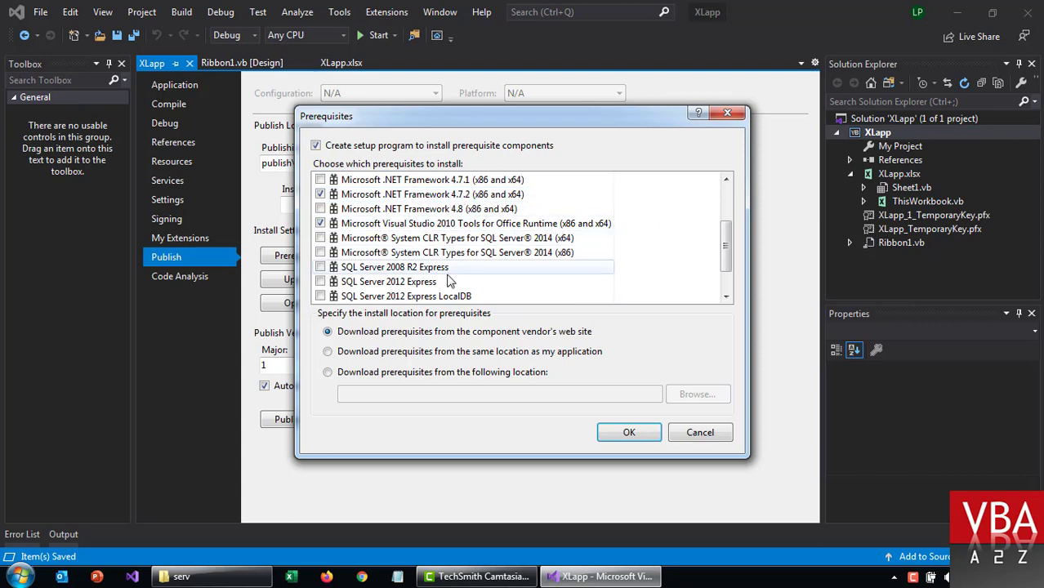
scroll(437, 281, down, 1)
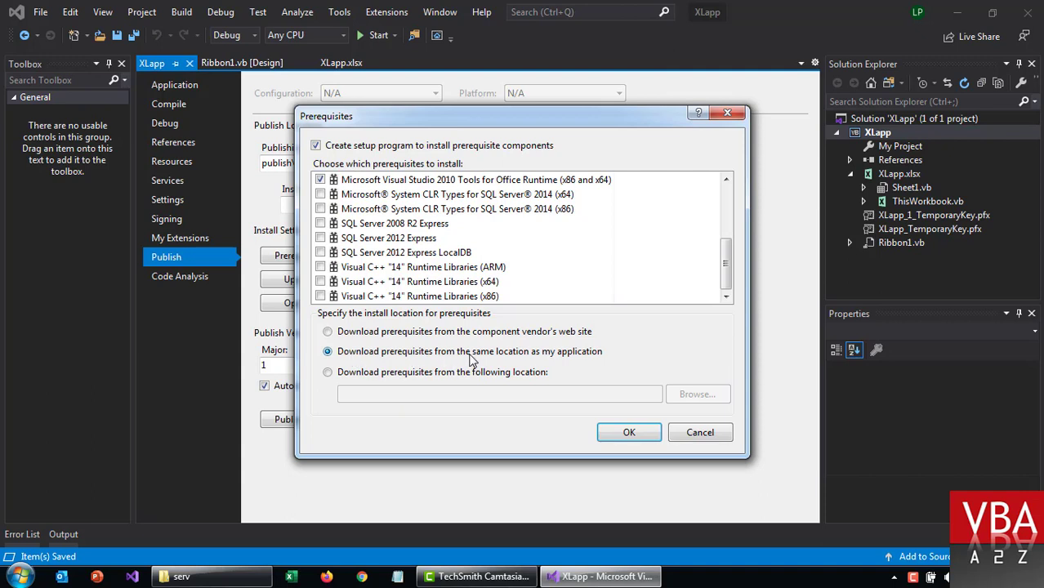
Step: Keep prerequisites downloading from the component vendor's web site and confirm the choices
click(435, 374)
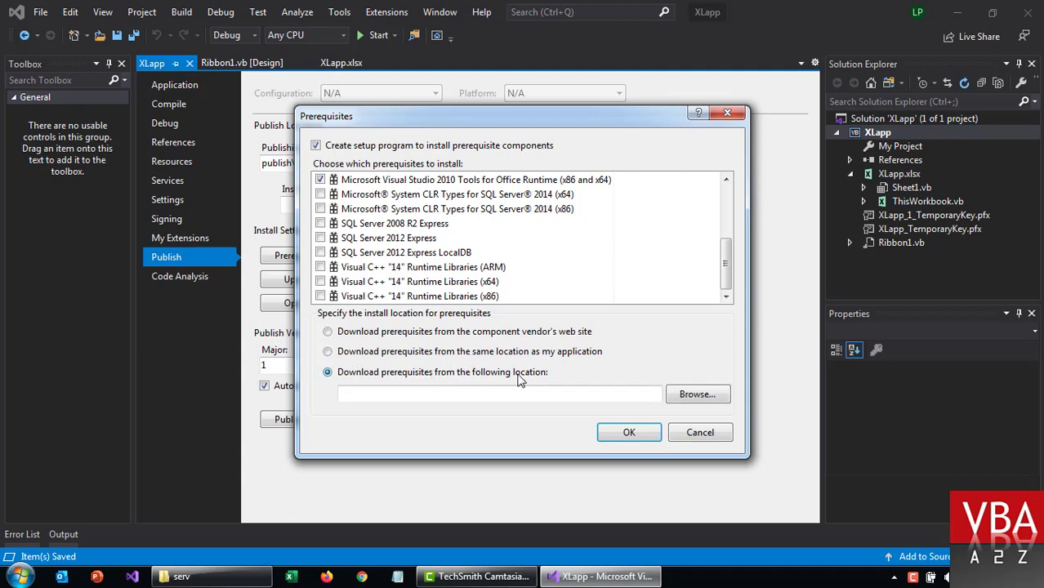
click(392, 334)
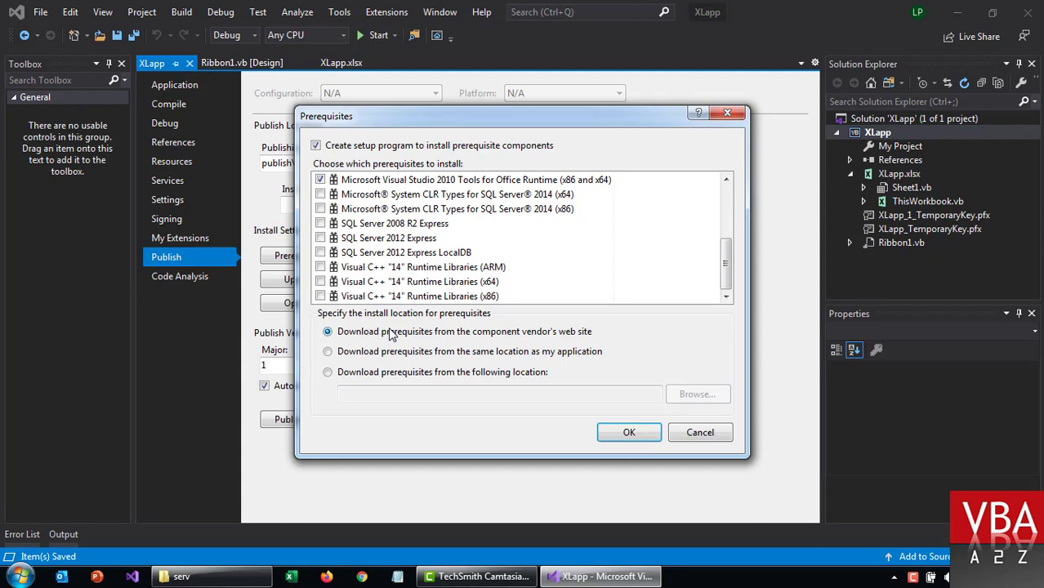
click(328, 333)
click(629, 434)
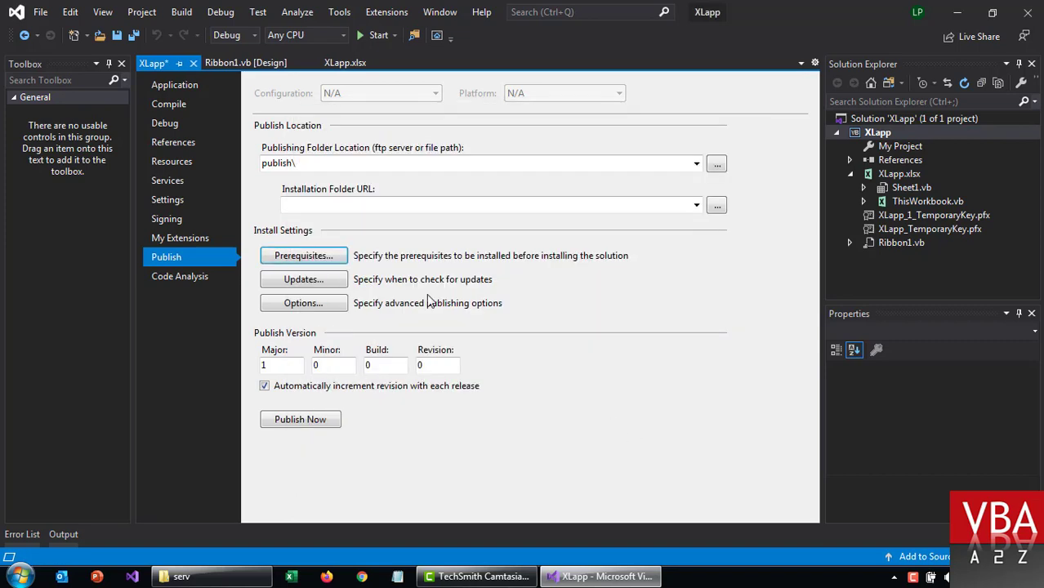
Step: Set customization updates to check every time the customization runs
click(335, 280)
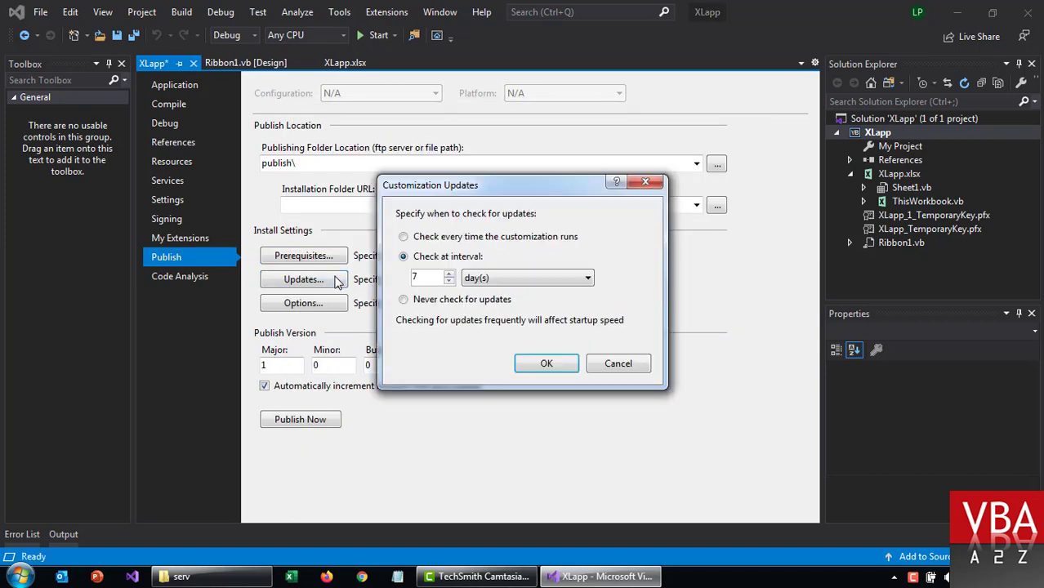
click(432, 241)
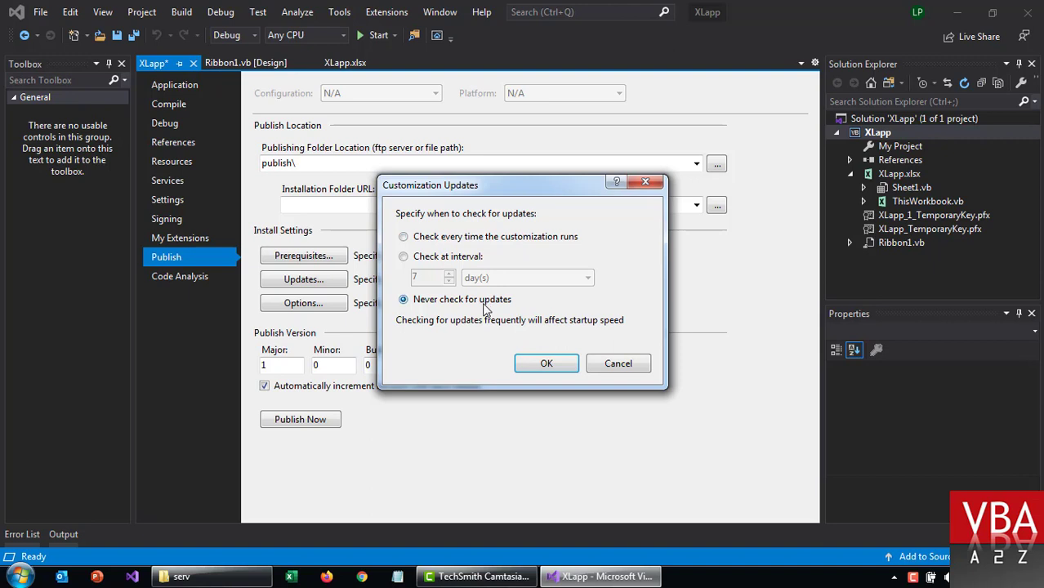
click(404, 257)
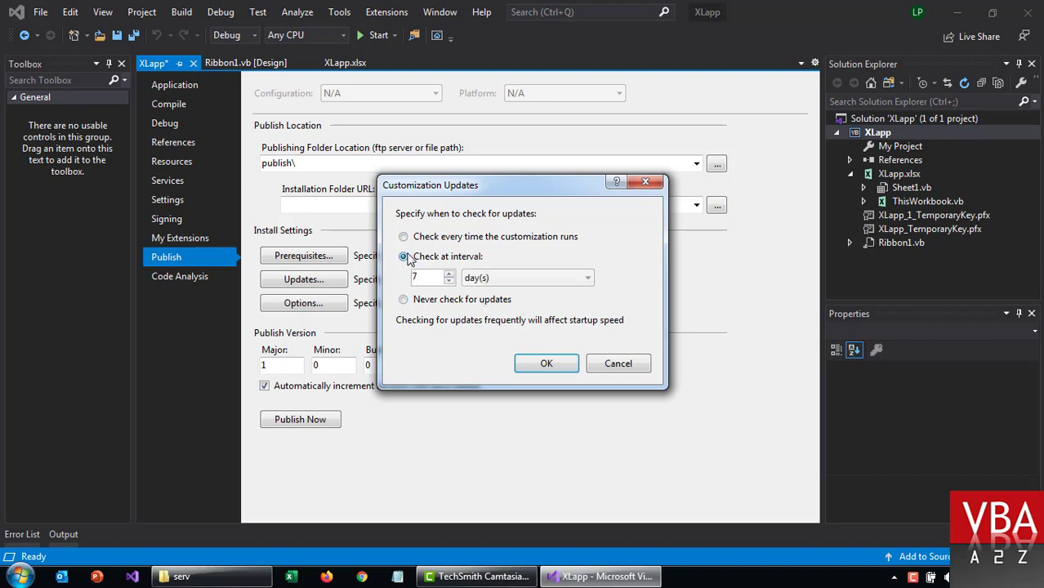
click(455, 239)
click(545, 363)
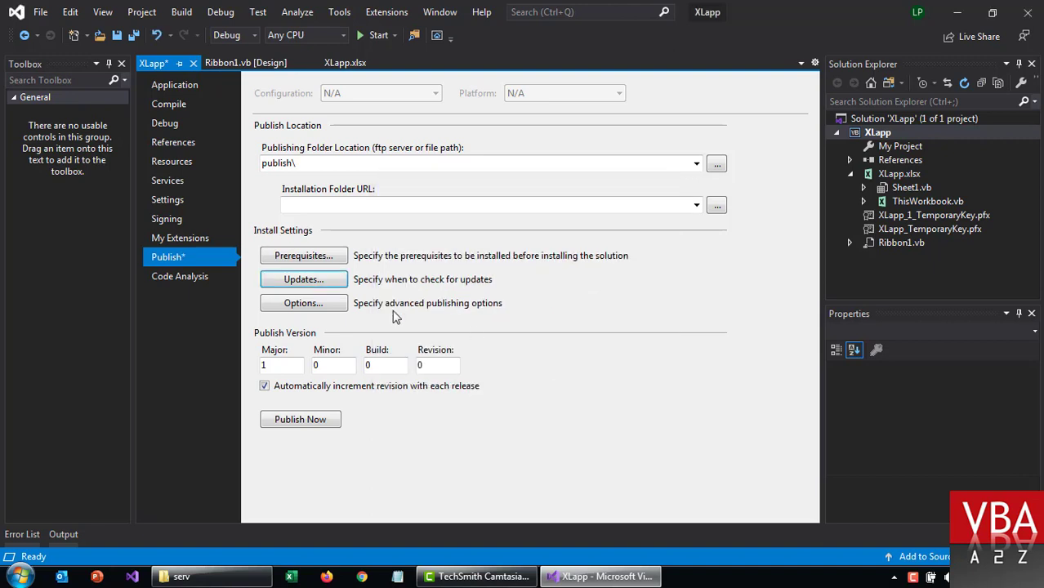
click(344, 303)
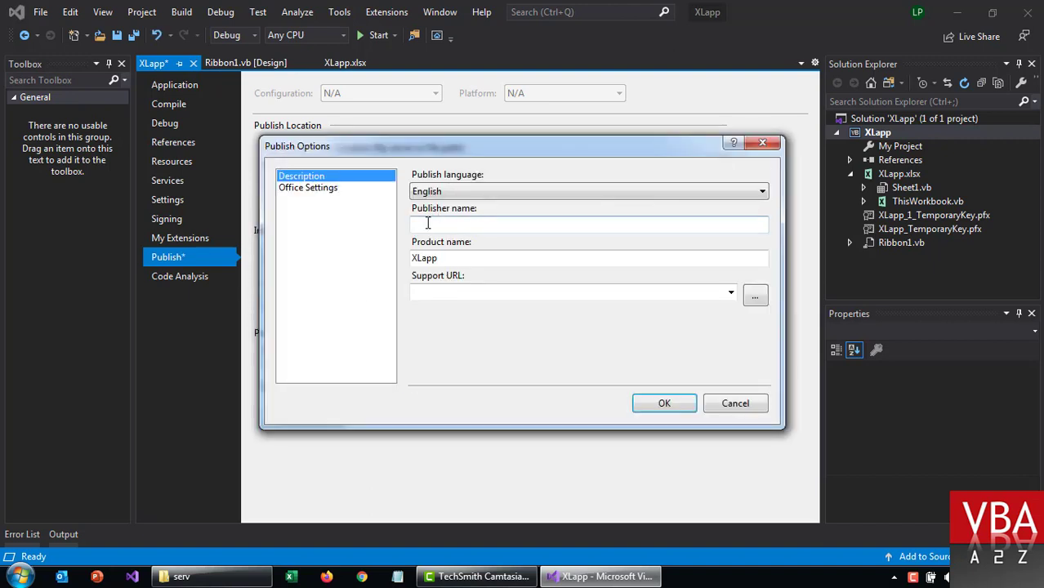
Step: Open the installed programs list in Control Panel's Uninstall a program
key(super)
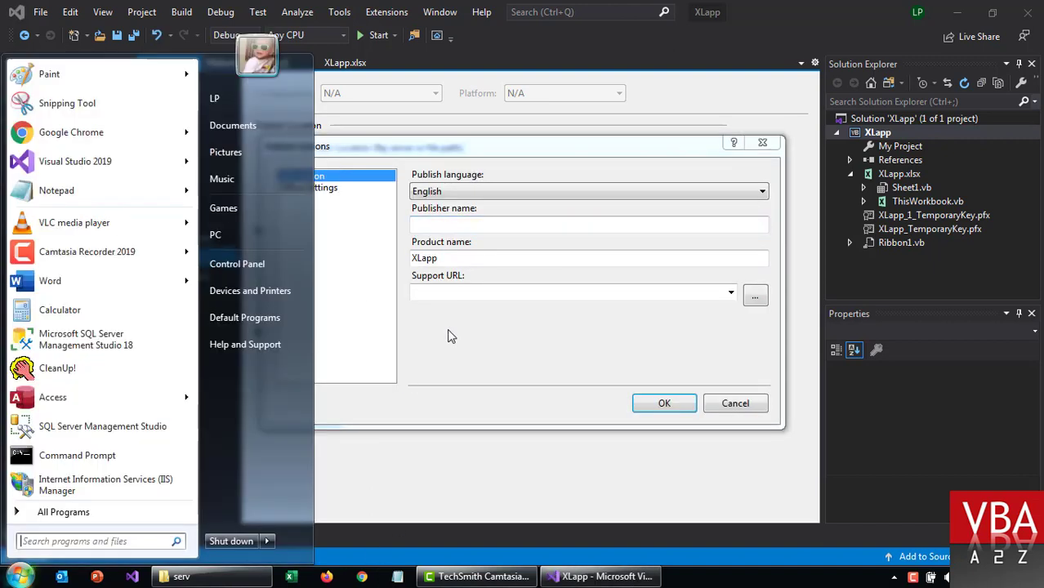
click(271, 263)
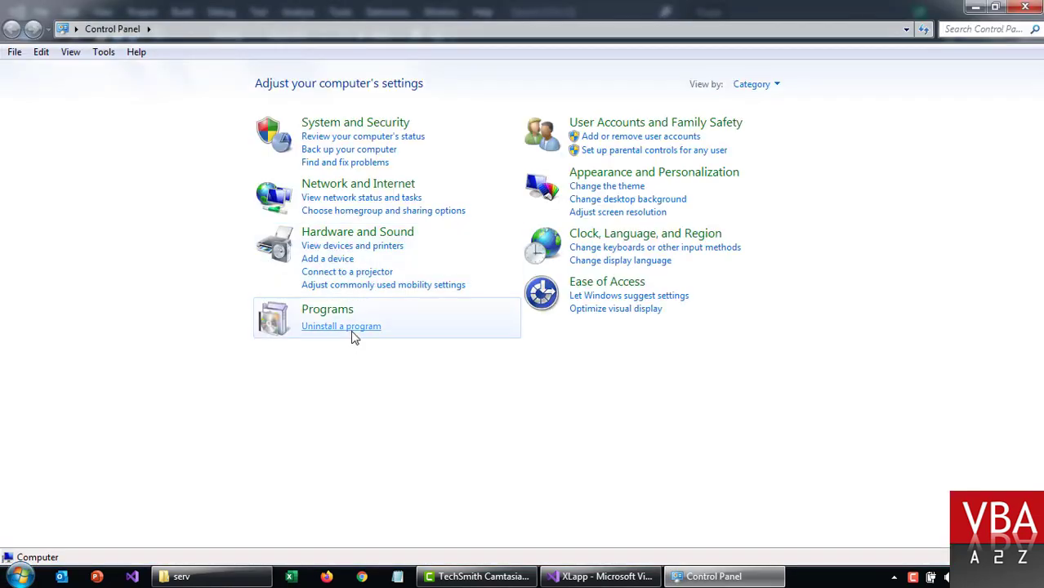
click(353, 329)
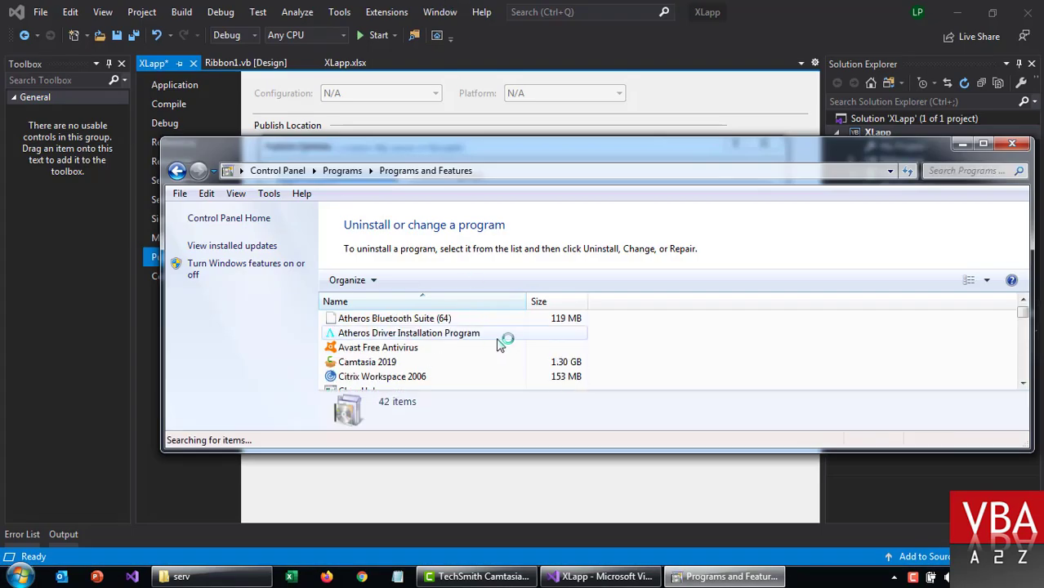
Step: Add Installed On and Publisher columns and sort programs by install date, newest first
right_click(561, 303)
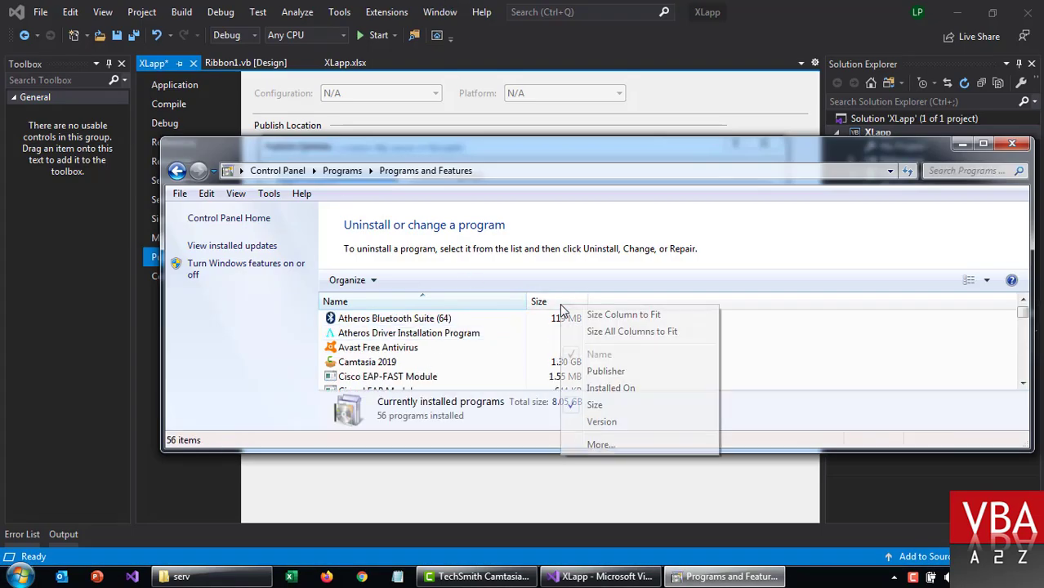
click(605, 389)
right_click(603, 301)
click(638, 367)
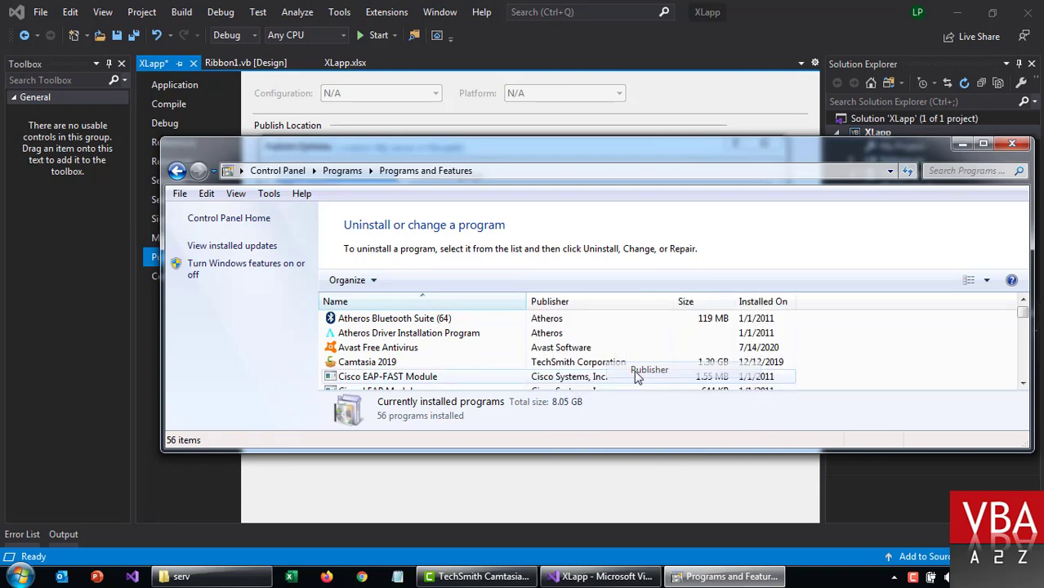
click(590, 325)
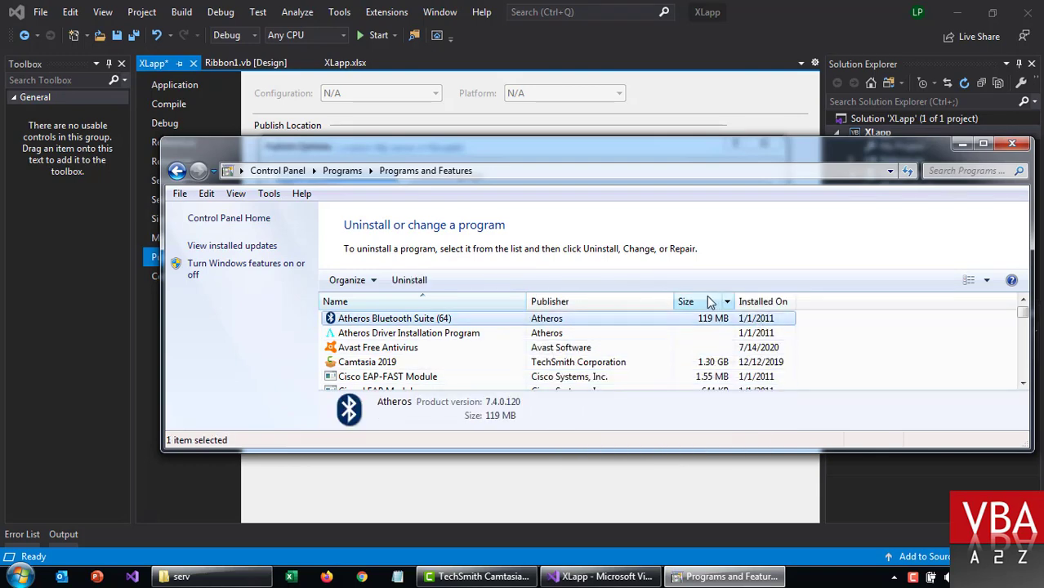
click(750, 302)
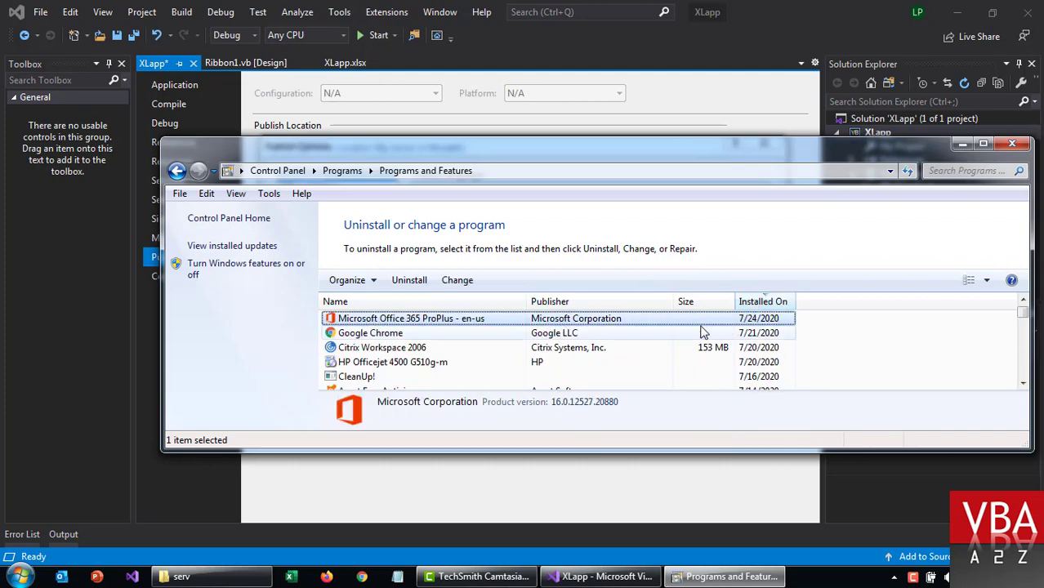
click(767, 2)
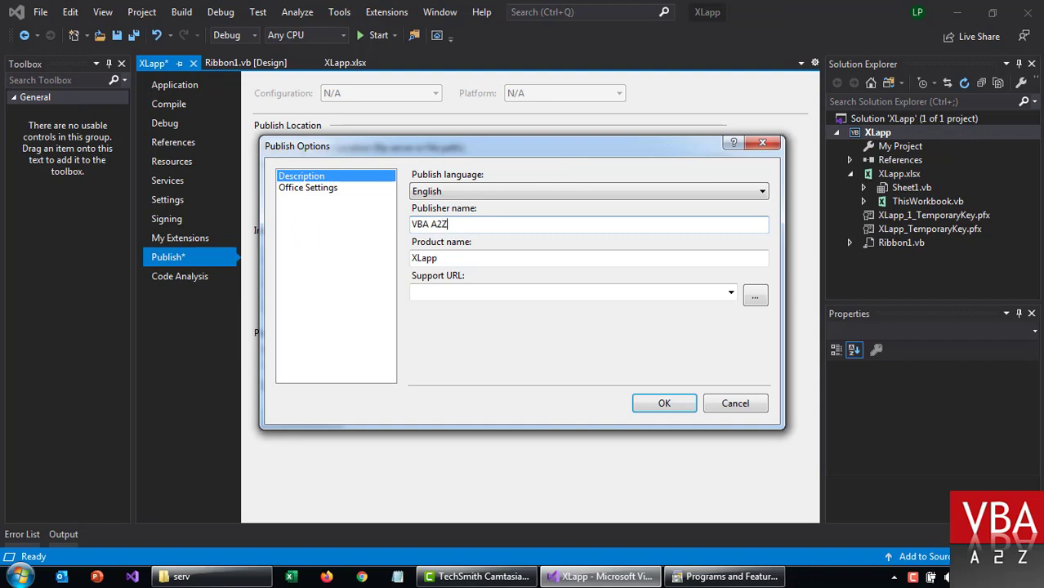
click(451, 258)
double_click(451, 258)
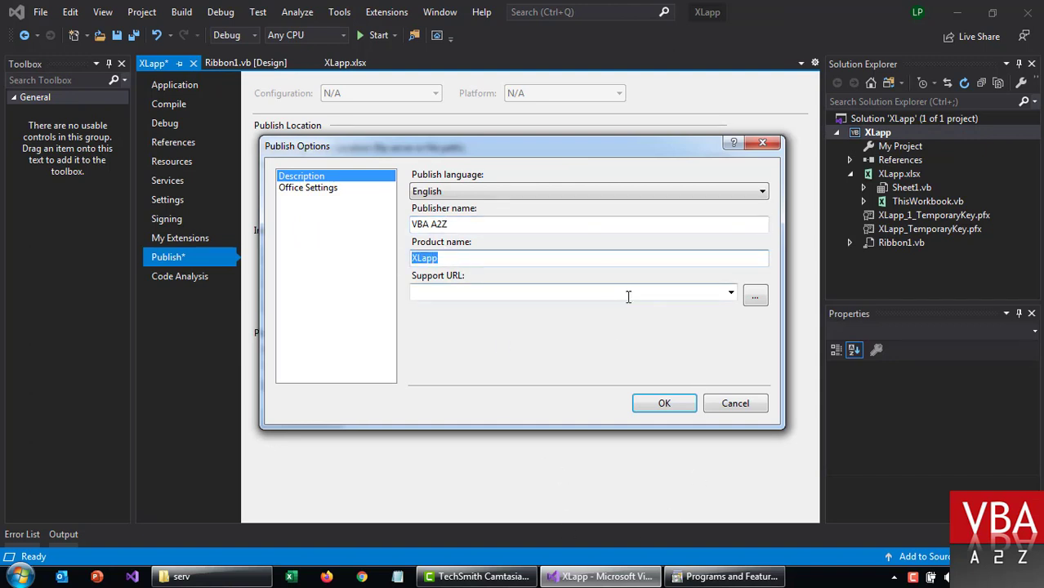
click(500, 294)
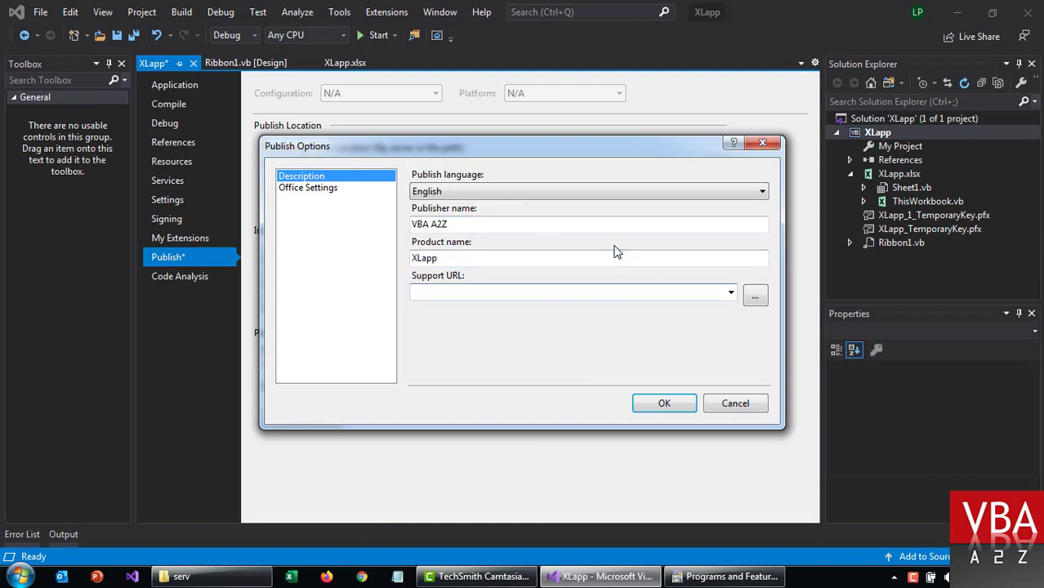
right_click(467, 292)
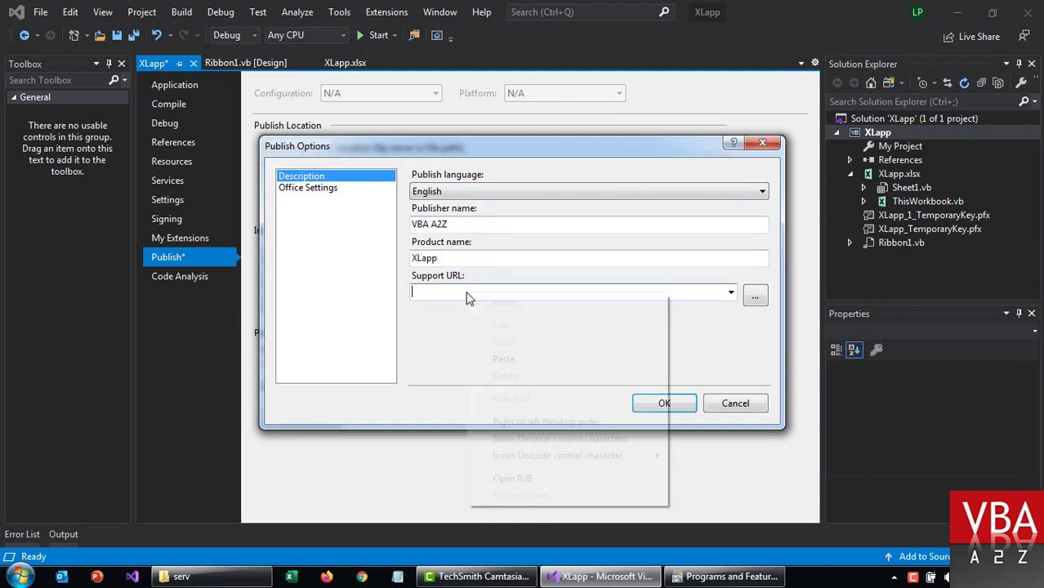
click(505, 358)
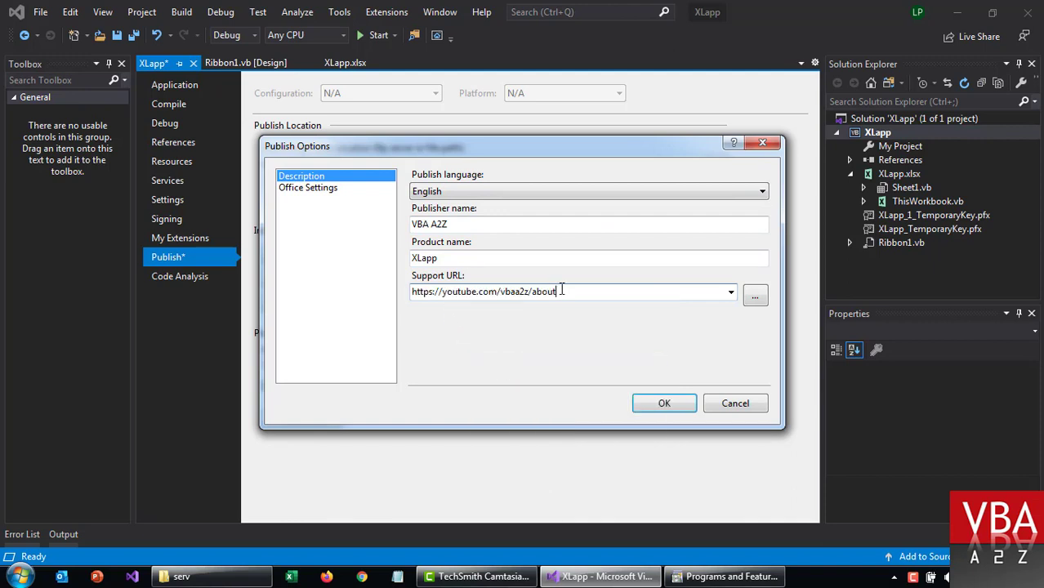
Step: Paste the same URL into the Office Settings description
click(307, 188)
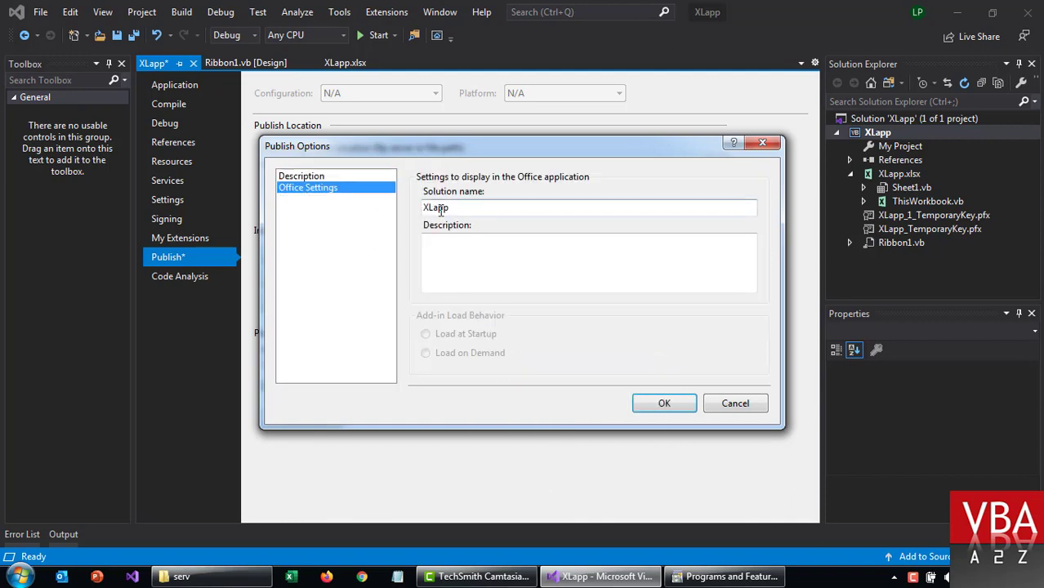
click(466, 254)
text(https://youtube.com/vbaa2z/about)
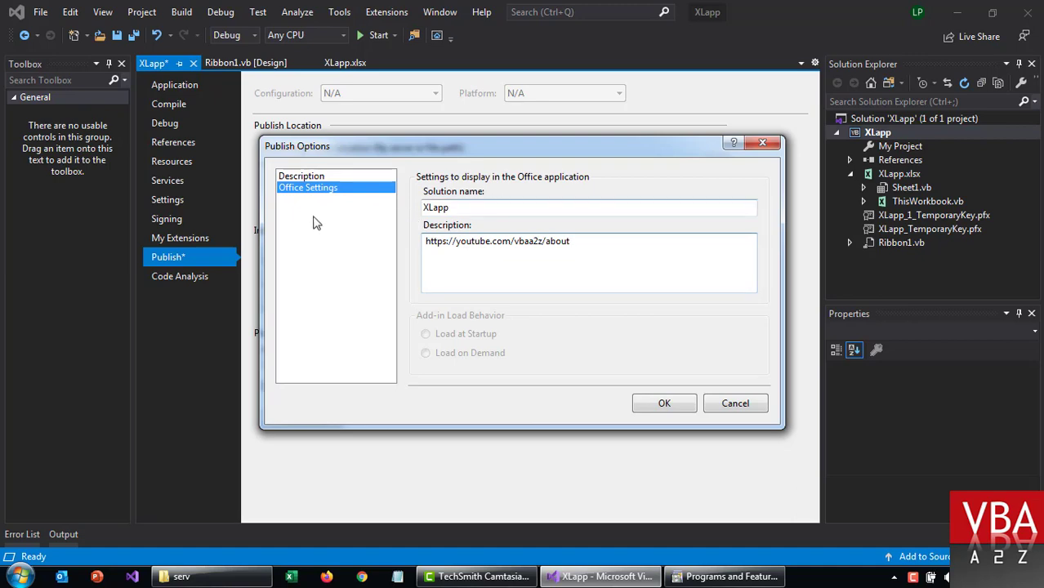
click(314, 175)
Step: Rename the product from XLapp to XLApp and confirm the publish options
double_click(451, 260)
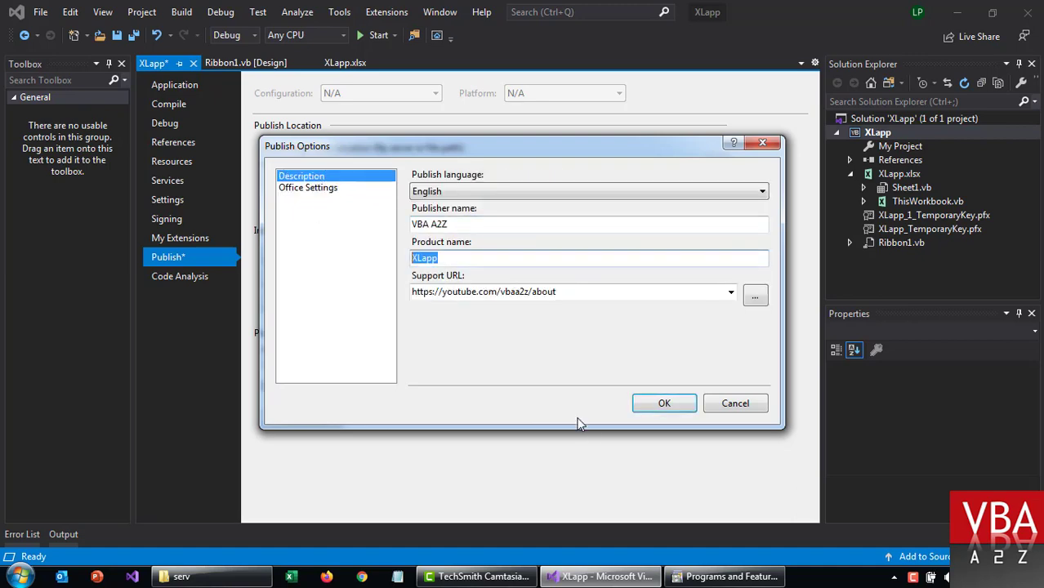
click(730, 577)
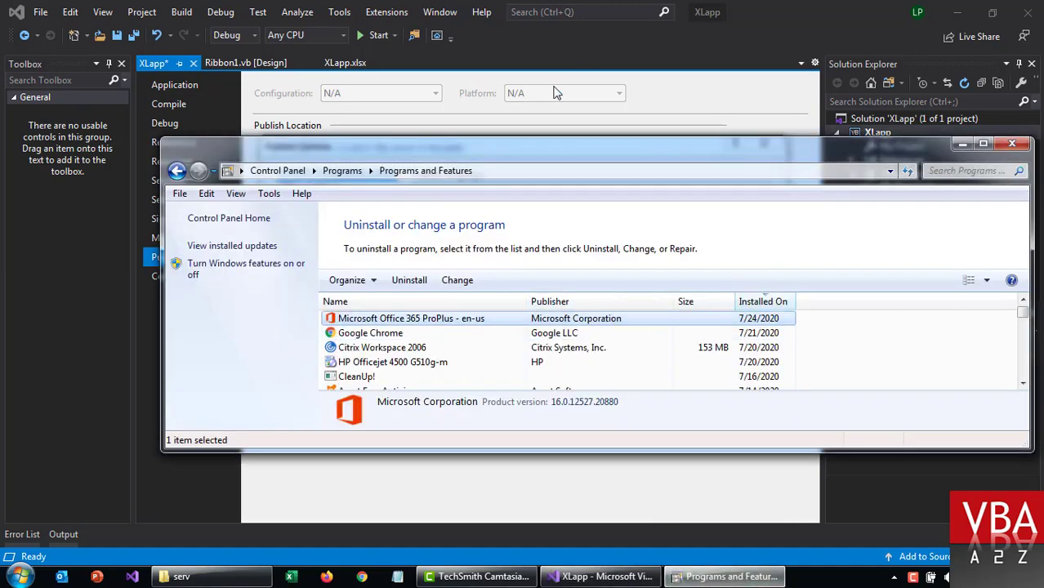
click(657, 97)
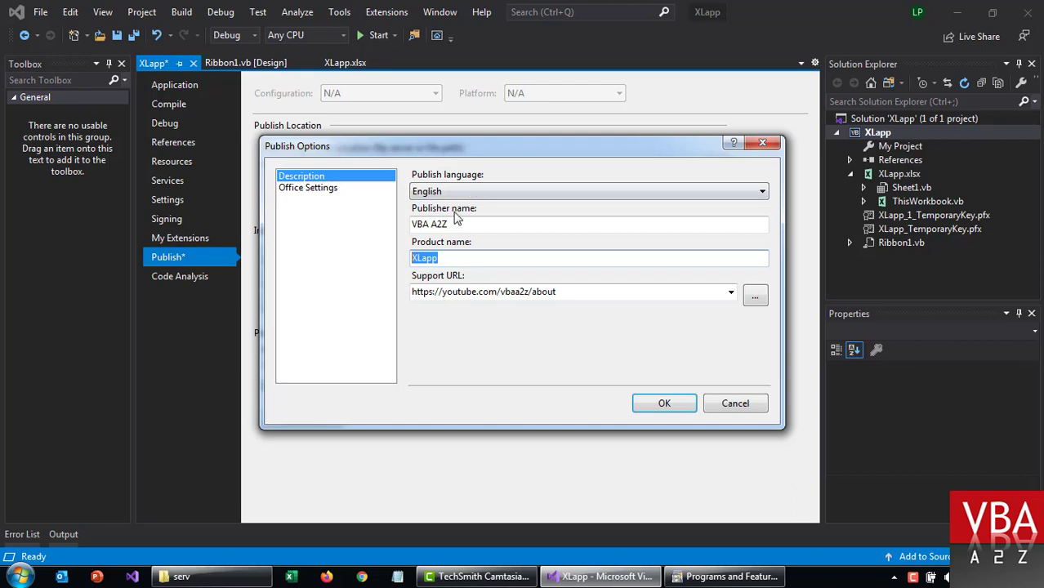
click(423, 259)
key(Delete)
text(A)
click(663, 405)
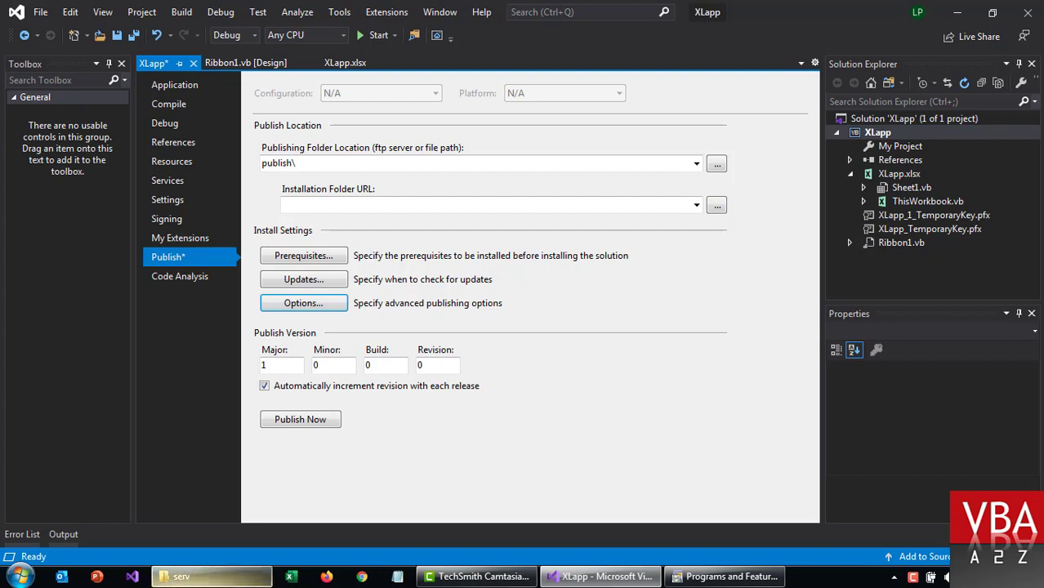
click(181, 577)
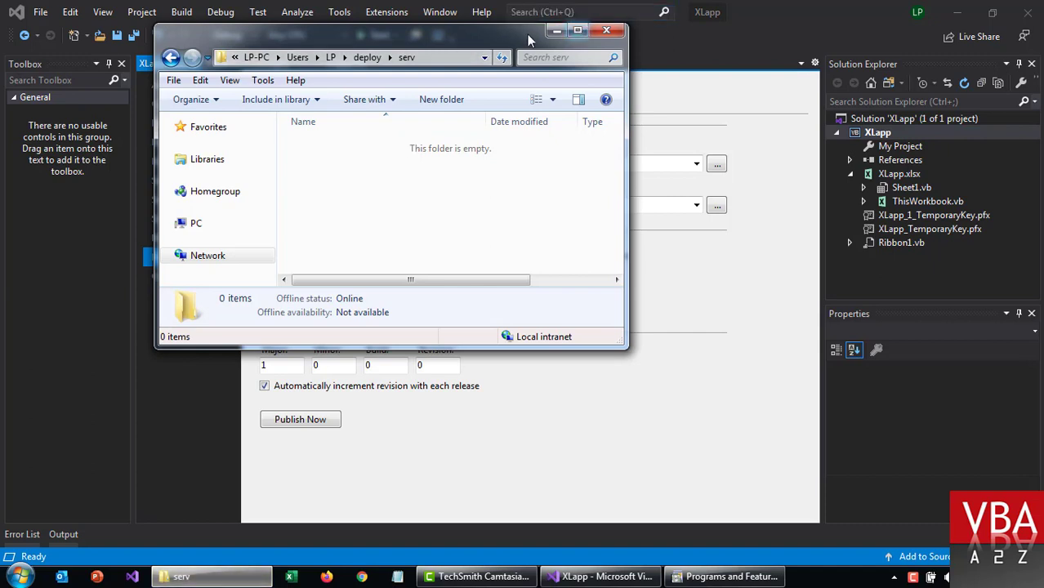
Step: Reposition and widen the serv folder window, then inspect the computer-name part of its address path
drag(530, 39, 550, 127)
drag(651, 247, 899, 231)
click(677, 147)
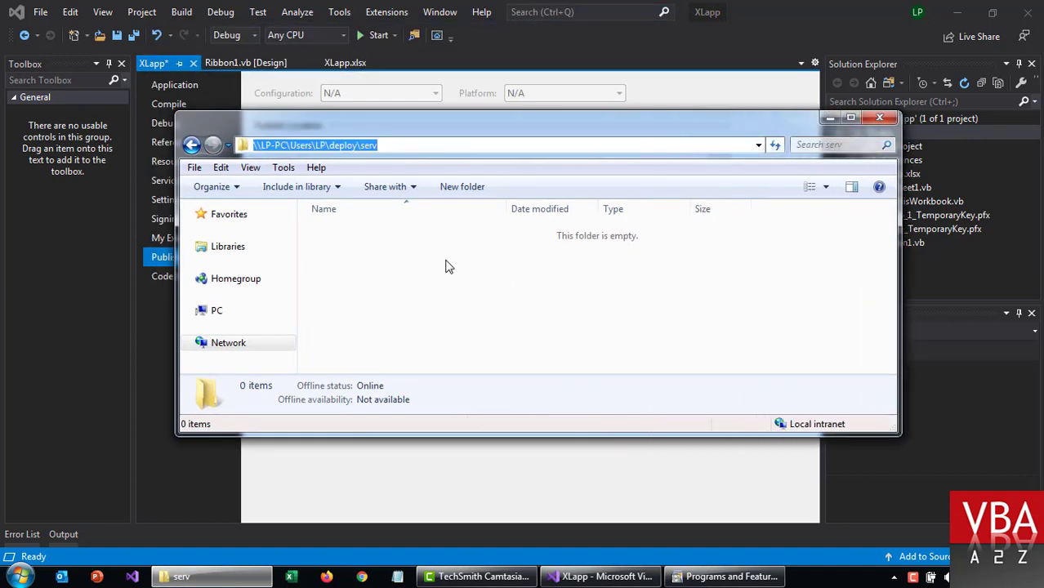
click(292, 145)
drag(292, 144, 253, 144)
click(255, 144)
Step: Maximize the serv folder and note the \LP-PC path in a new Notepad document
key(super+Up)
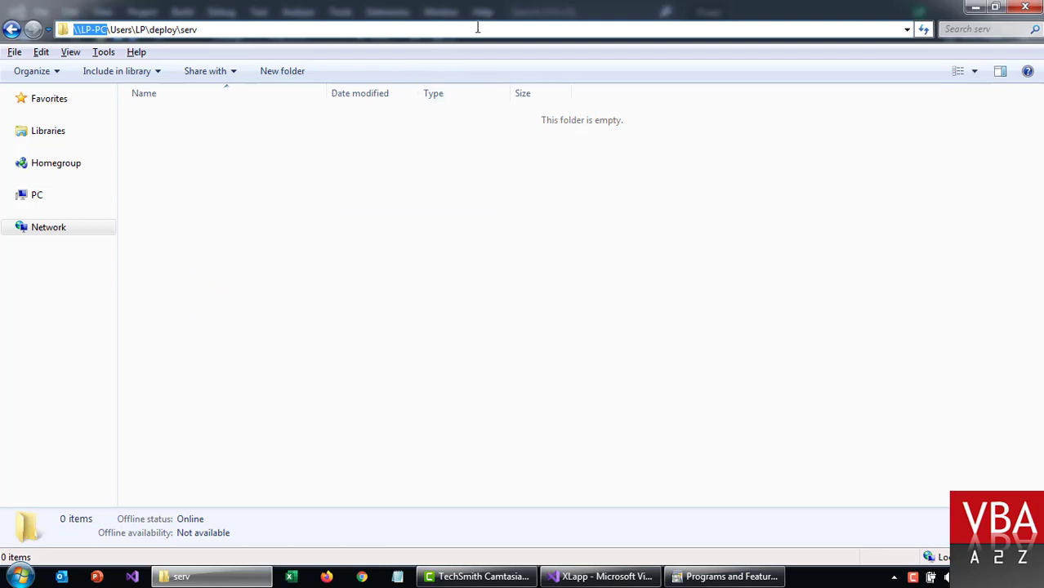
click(397, 576)
text(\LP-PC)
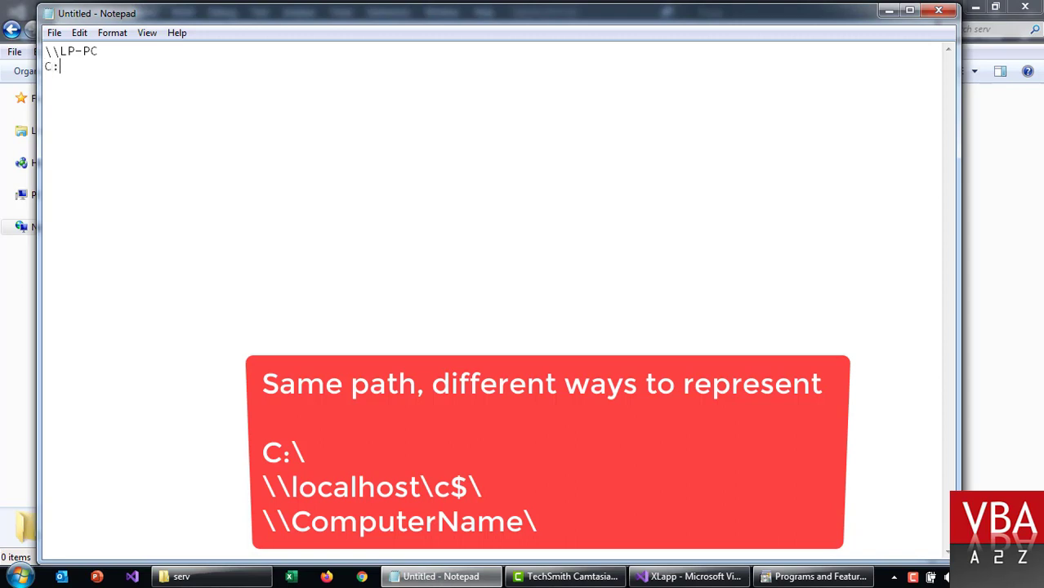
Step: Rearrange the Notepad lines so C:\ sits on the first line
key(shift+Home)
key(ctrl+x)
key(Up)
key(Return)
key(Up)
key(ctrl+v)
key(Return)
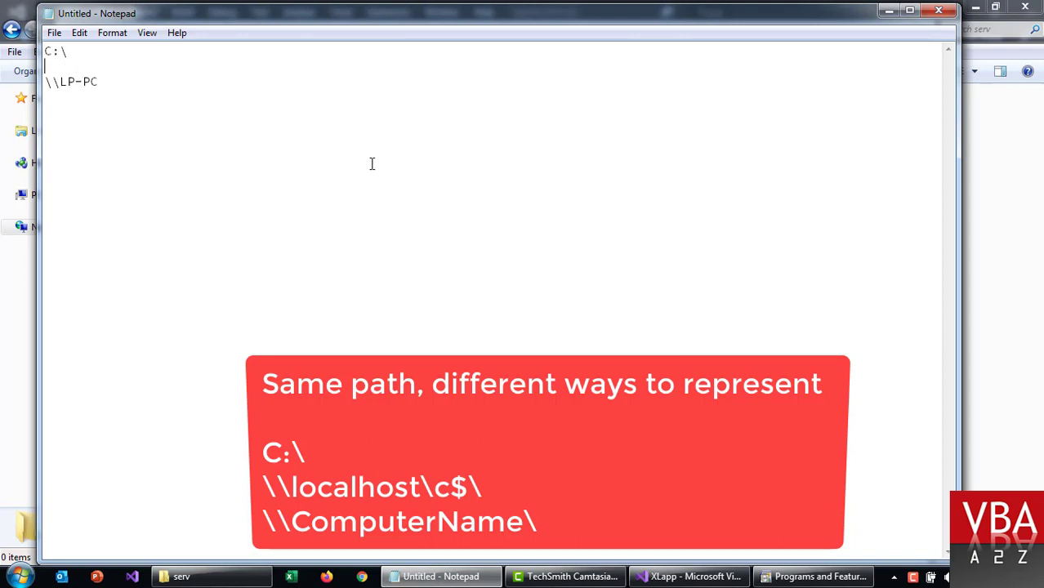
key(Up)
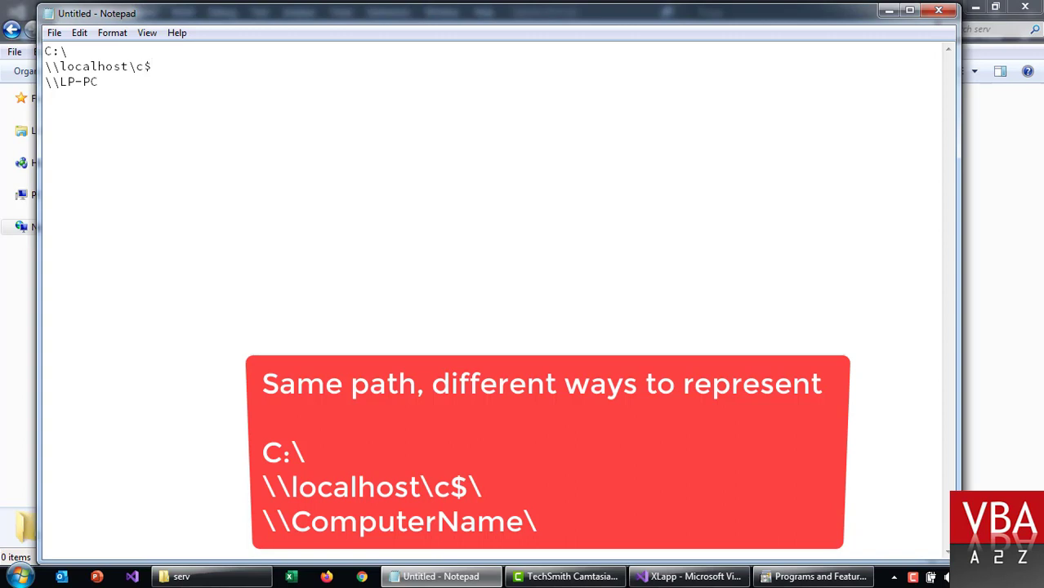
Step: Open the \\localhost\c$\ share through the Run box, then close it
key(shift+End)
key(End)
key(shift+Home)
key(super+r)
key(ctrl+v)
key(Return)
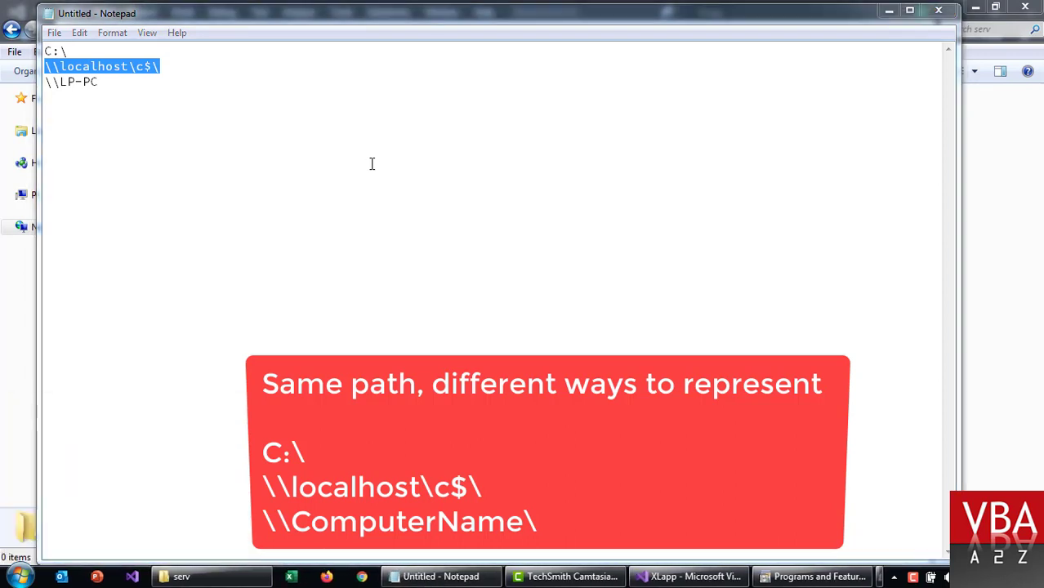
click(899, 137)
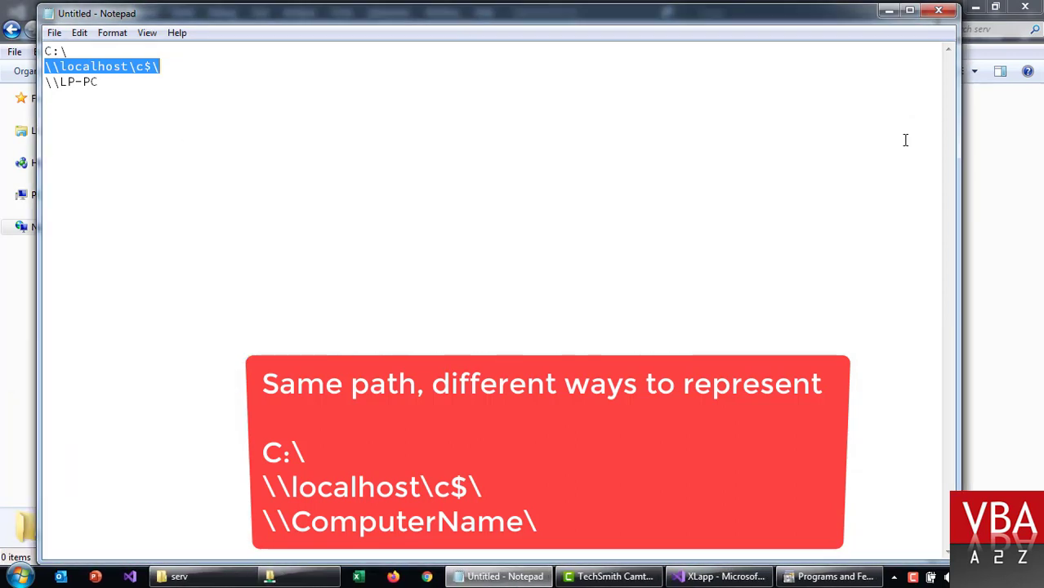
Step: Open the \\LP-PC\ network location through the Run box
click(150, 85)
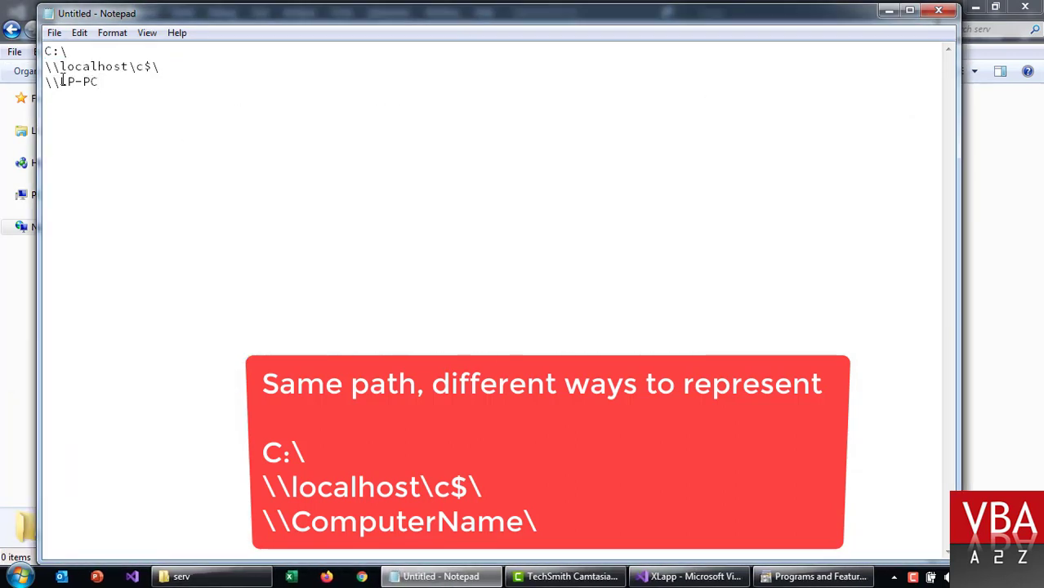
drag(61, 81, 113, 82)
click(113, 81)
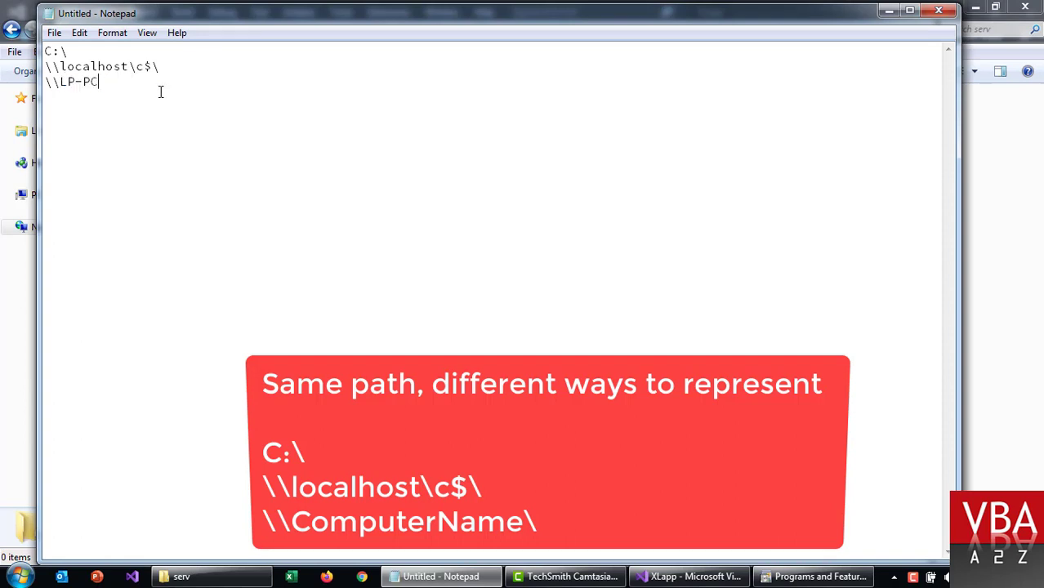
key(shift+Home)
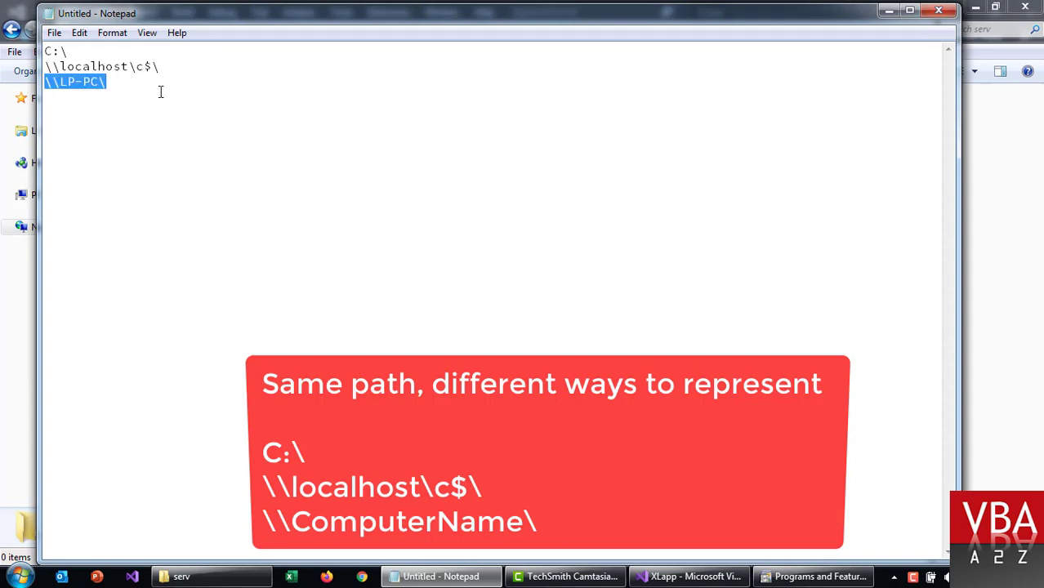
key(super+r)
key(ctrl+v)
key(Return)
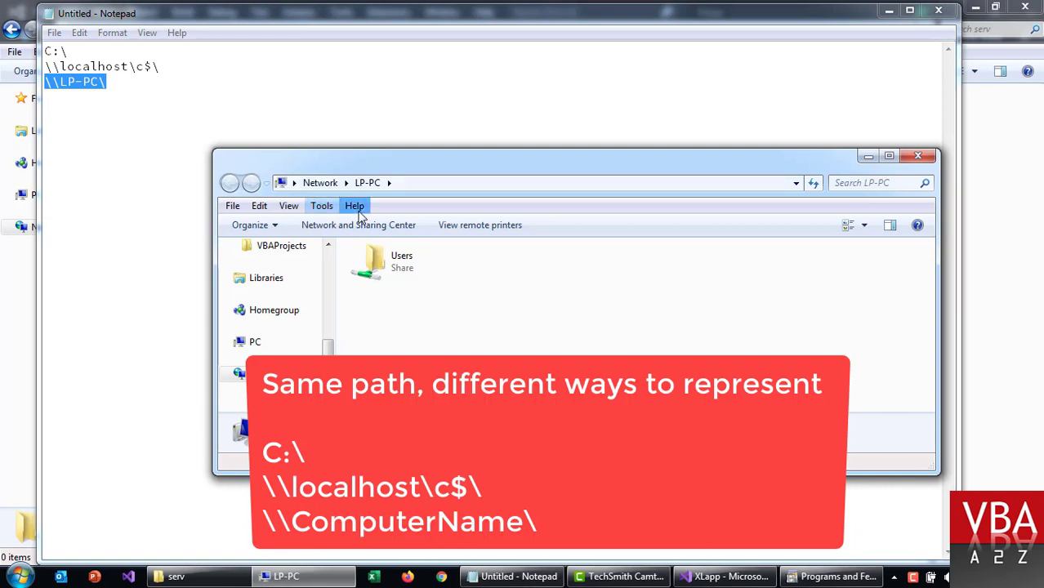
Step: Browse Users > LP > deploy > serv, copy its UNC path, and minimize Notepad
click(387, 272)
double_click(392, 270)
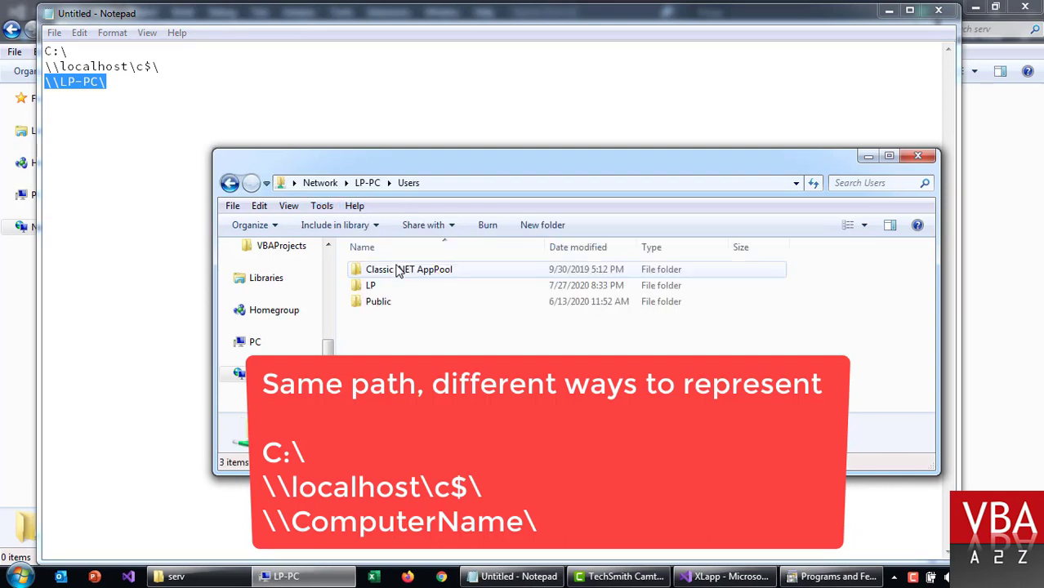
double_click(393, 288)
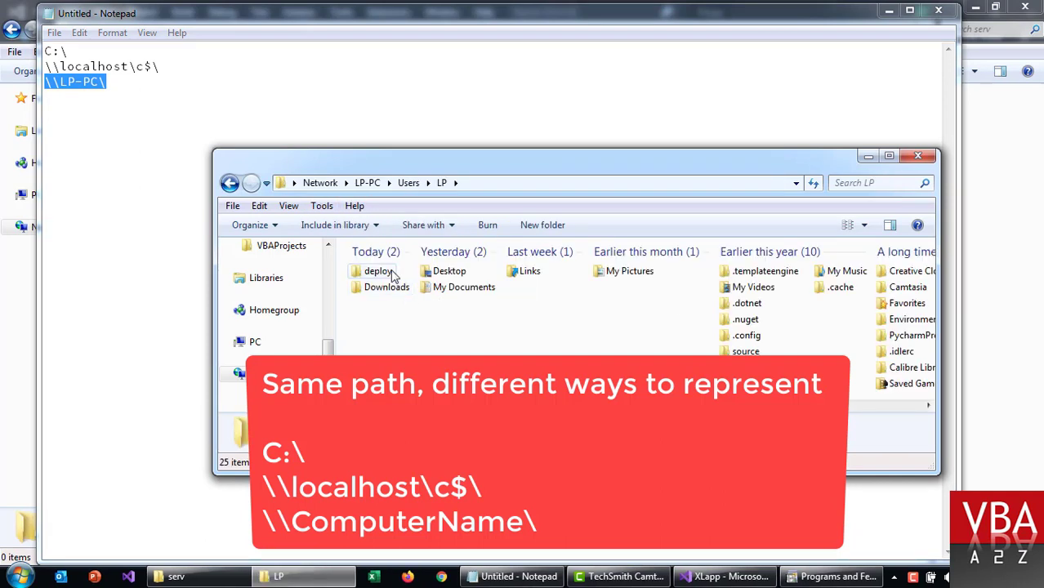
double_click(385, 271)
double_click(390, 272)
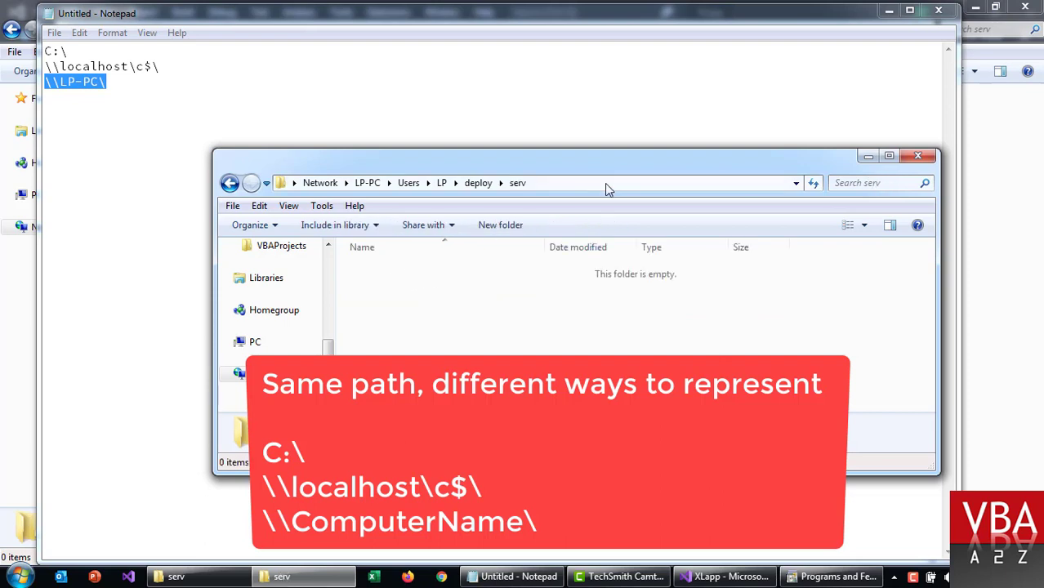
click(615, 183)
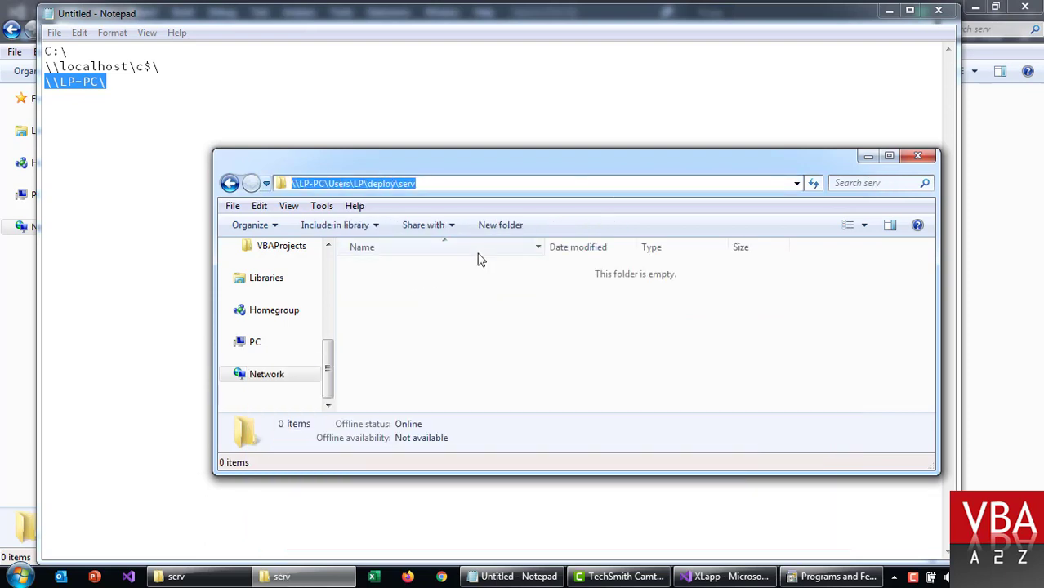
key(alt+F4)
click(403, 188)
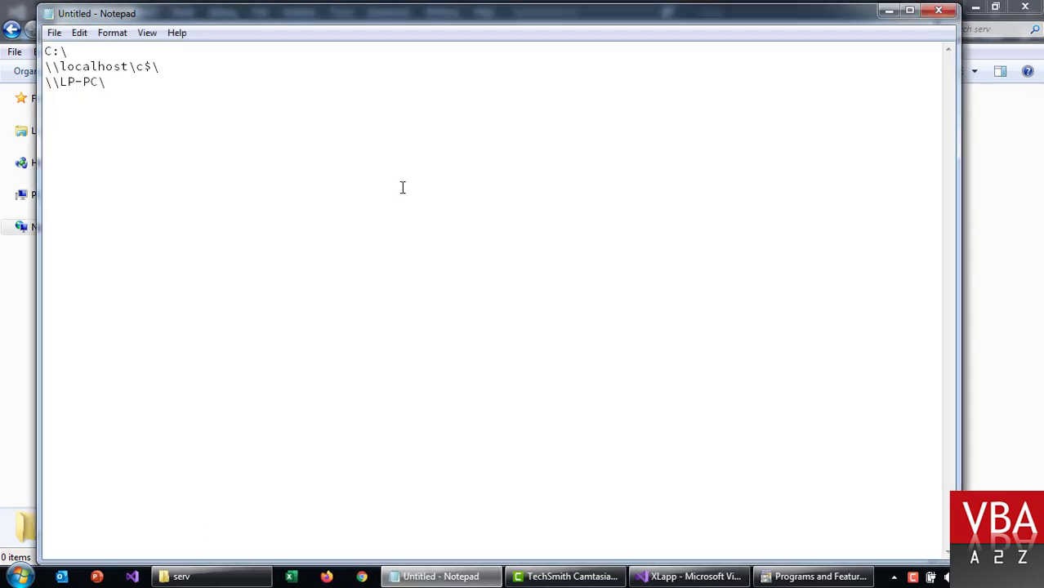
click(889, 11)
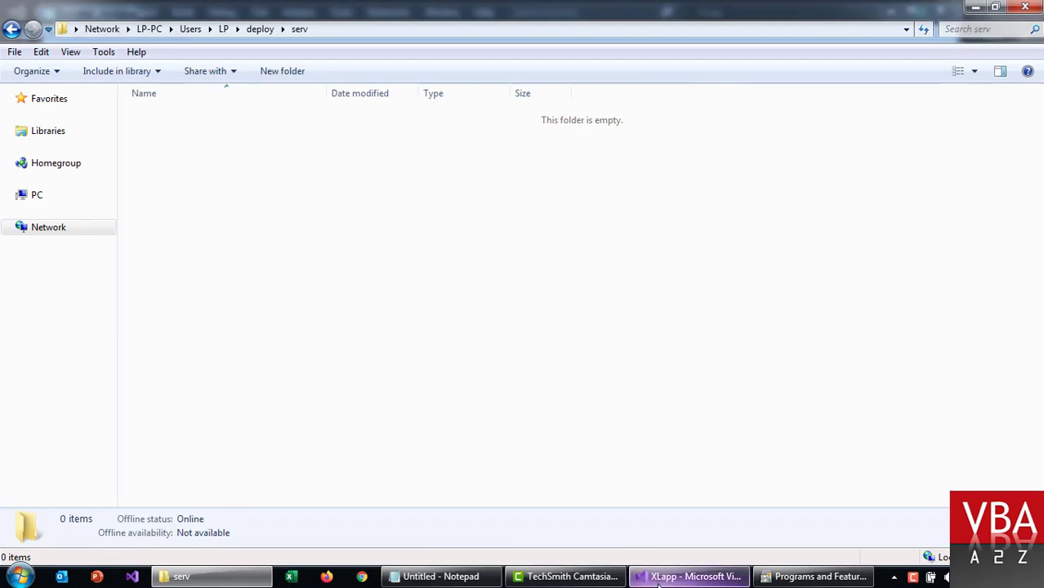
Step: Set Publishing Folder Location and Installation Folder URL to \\LP-PC\Users\LP\deploy\serv\ and save
click(658, 577)
click(323, 163)
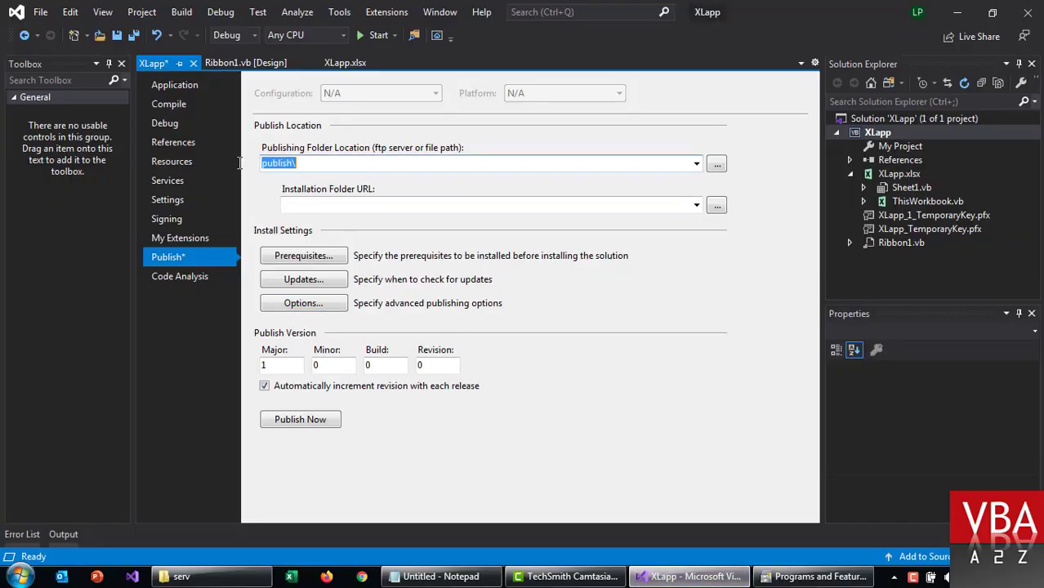
right_click(327, 164)
click(370, 232)
click(347, 207)
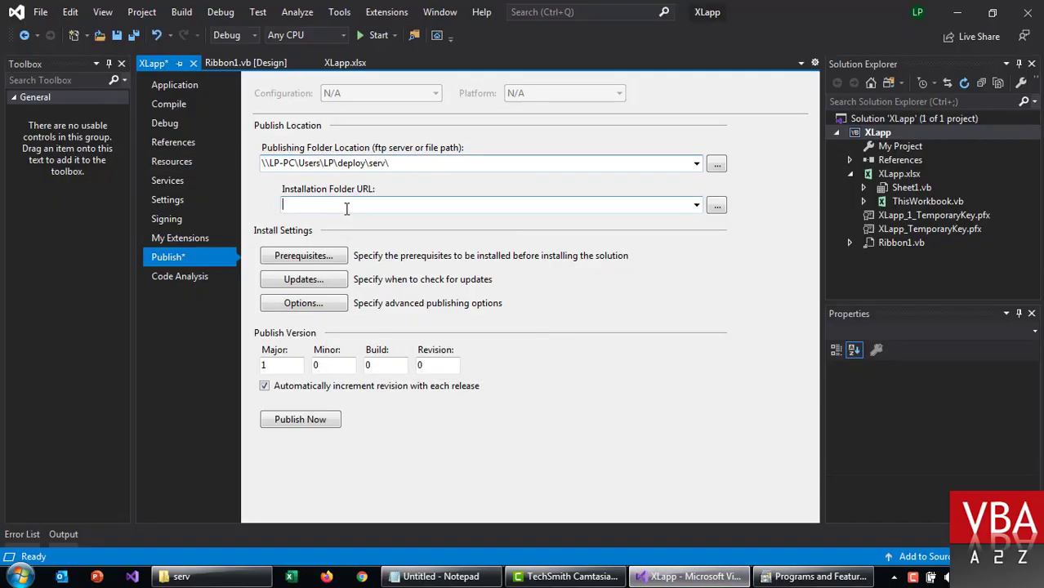
right_click(349, 209)
click(380, 273)
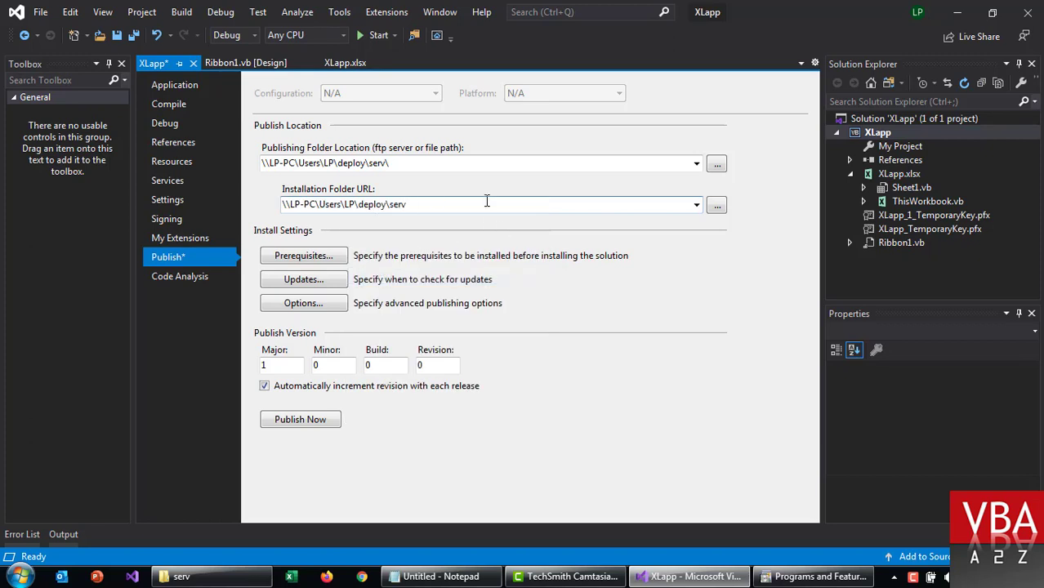
click(135, 36)
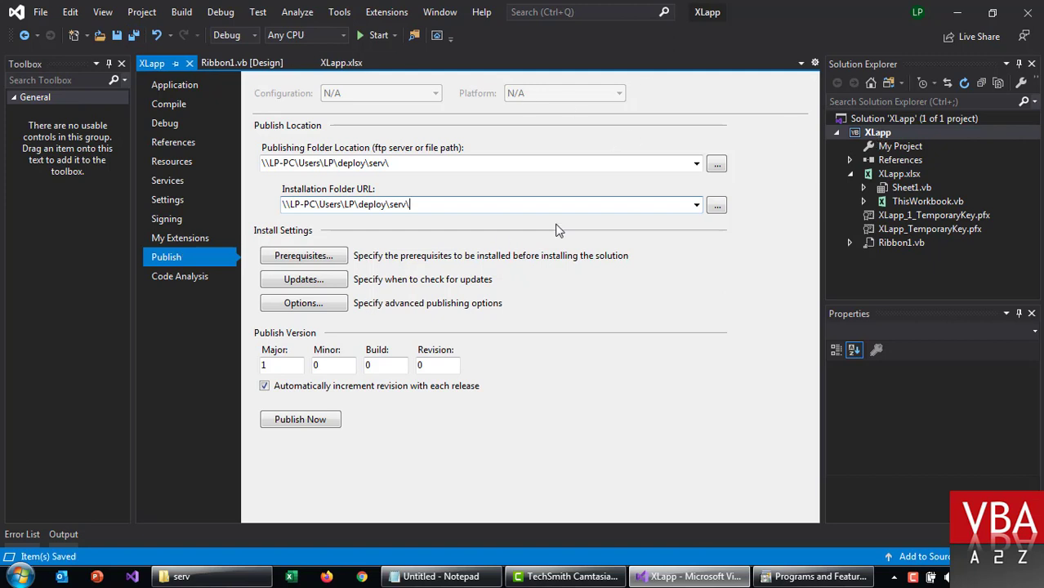
Step: Rebuild the XLapp project
click(873, 135)
right_click(873, 139)
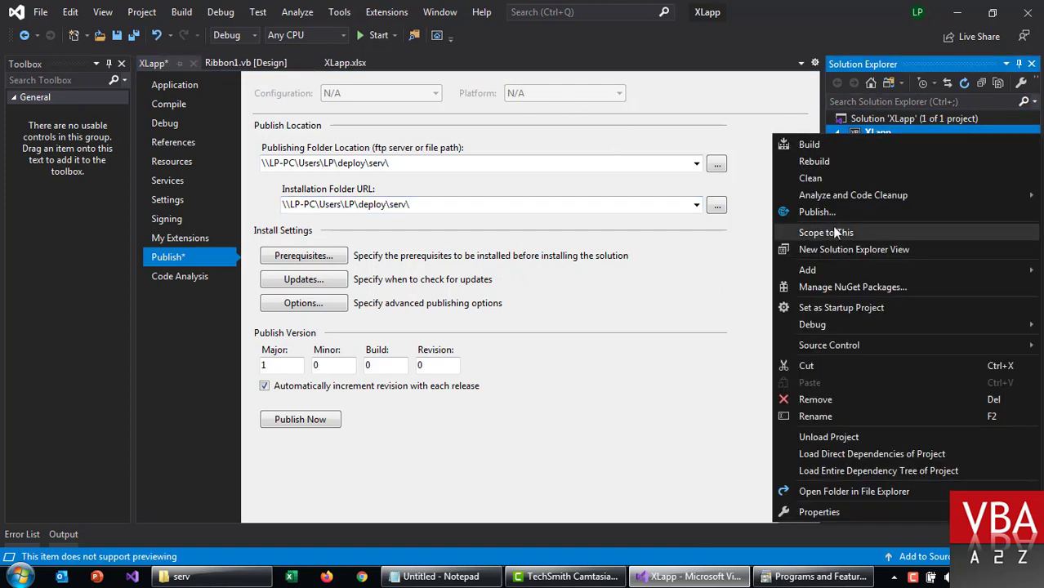
click(828, 160)
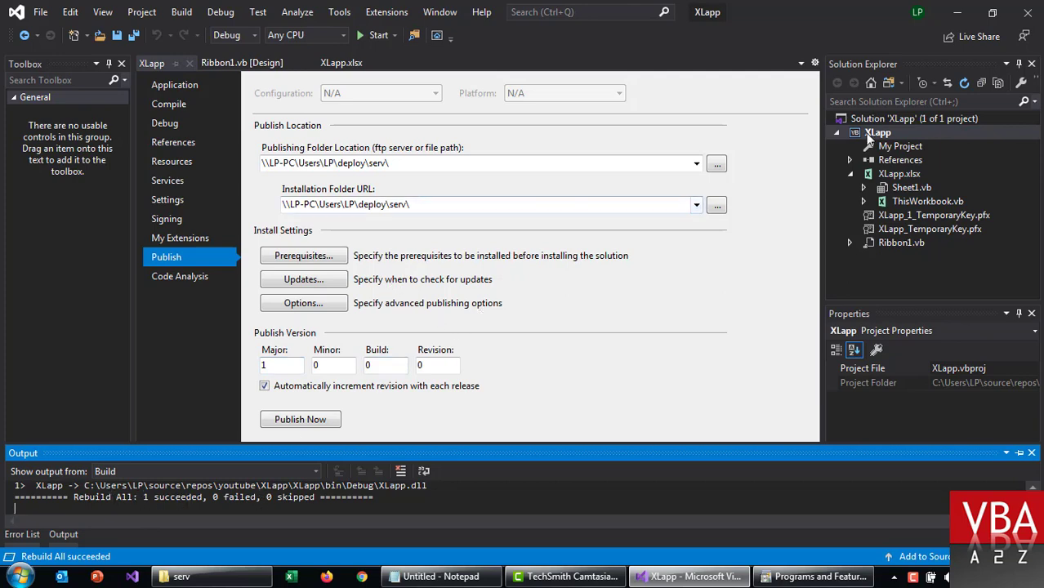
right_click(865, 133)
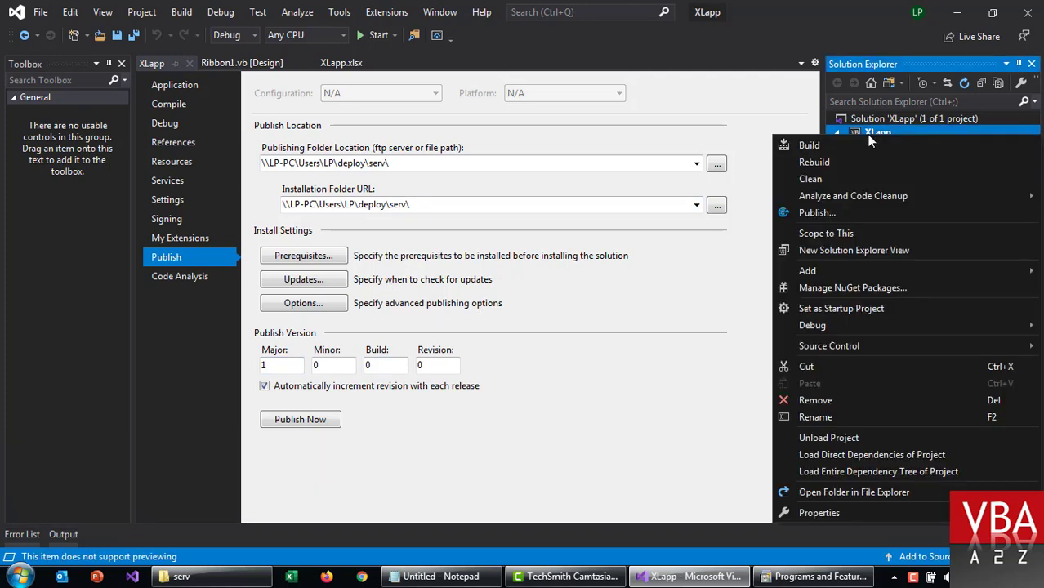
Step: Publish XLapp to \\LP-PC\Users\LP\deploy\serv\, installing from that same UNC path
click(817, 212)
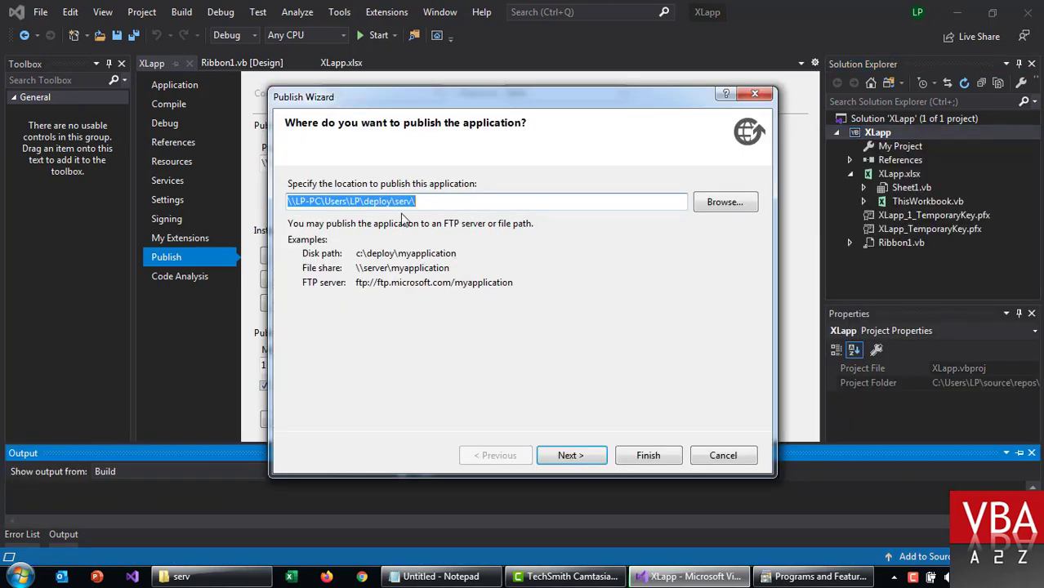
click(586, 457)
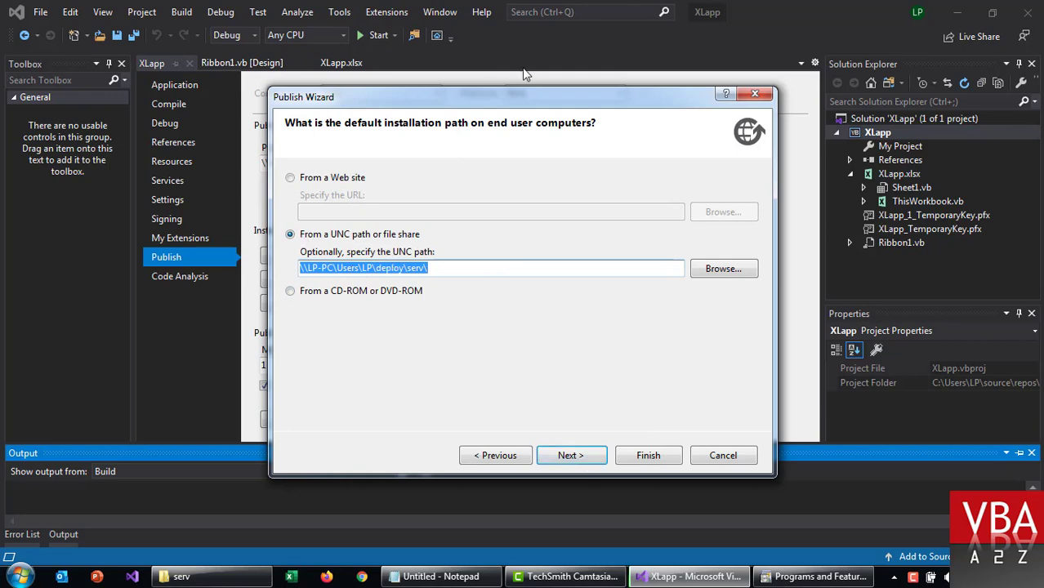
drag(521, 88, 564, 147)
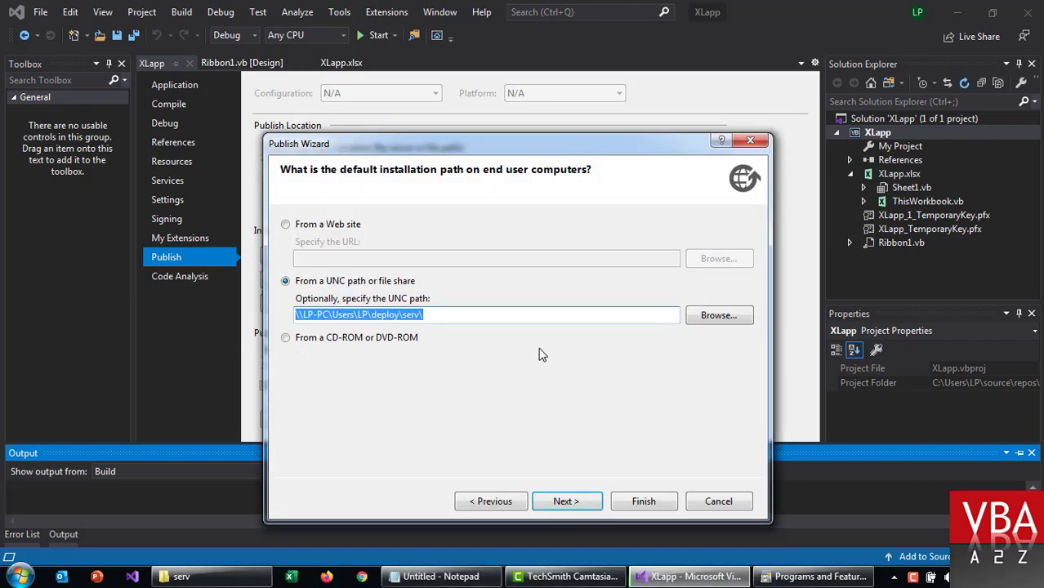
click(568, 502)
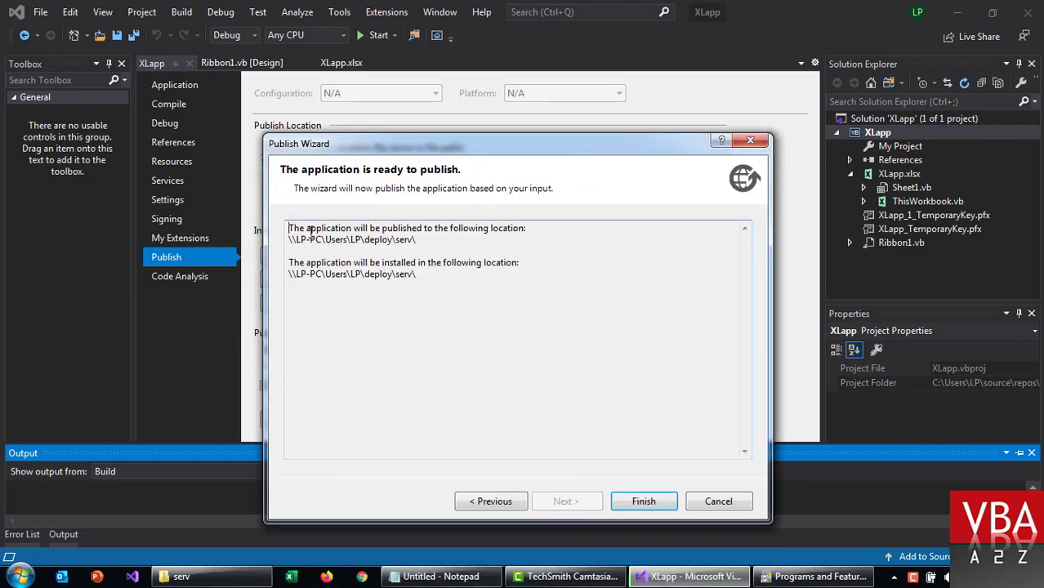
drag(311, 231, 475, 283)
click(356, 255)
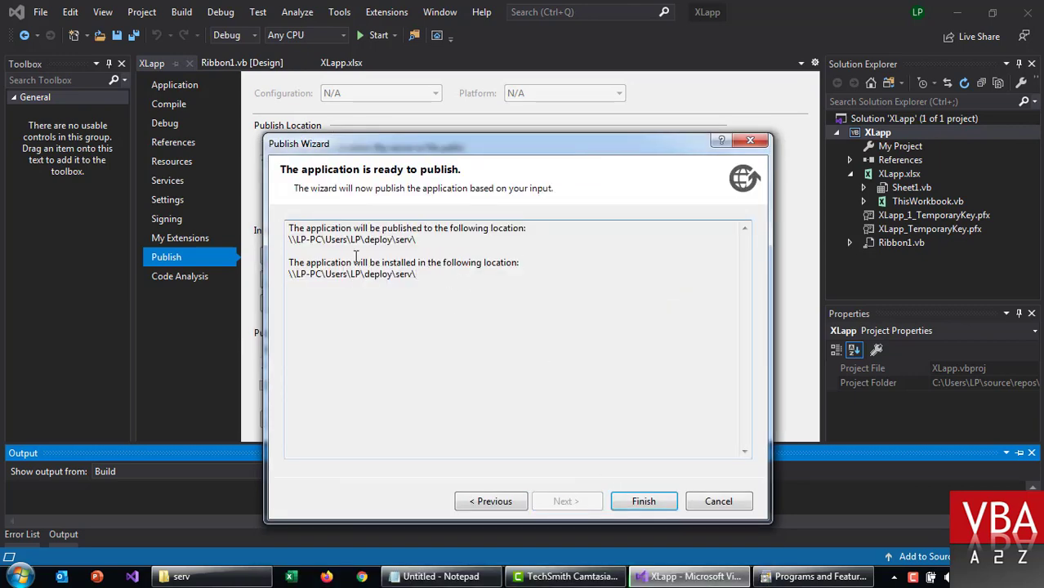
click(632, 501)
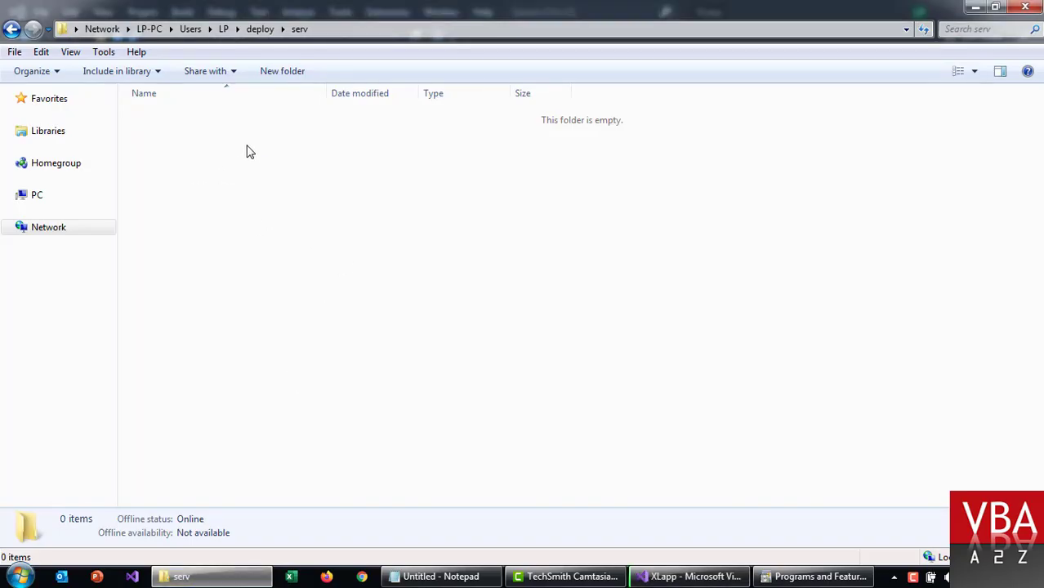
Step: Refresh serv and browse Application Files > XLapp_1_0_0_0 to inspect the published XLapp.xlsx
right_click(247, 146)
click(200, 222)
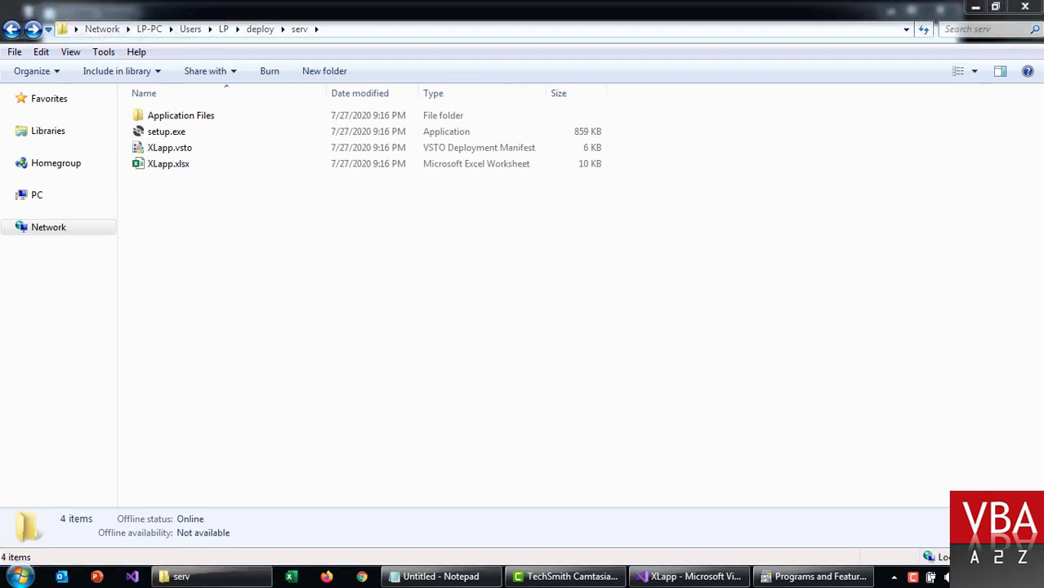
click(210, 124)
double_click(193, 125)
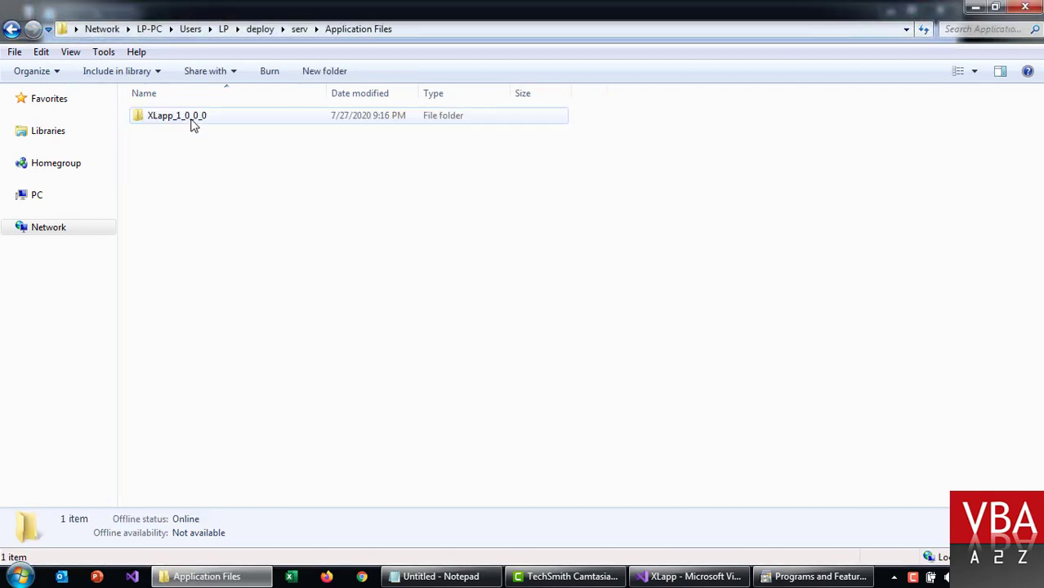
click(185, 125)
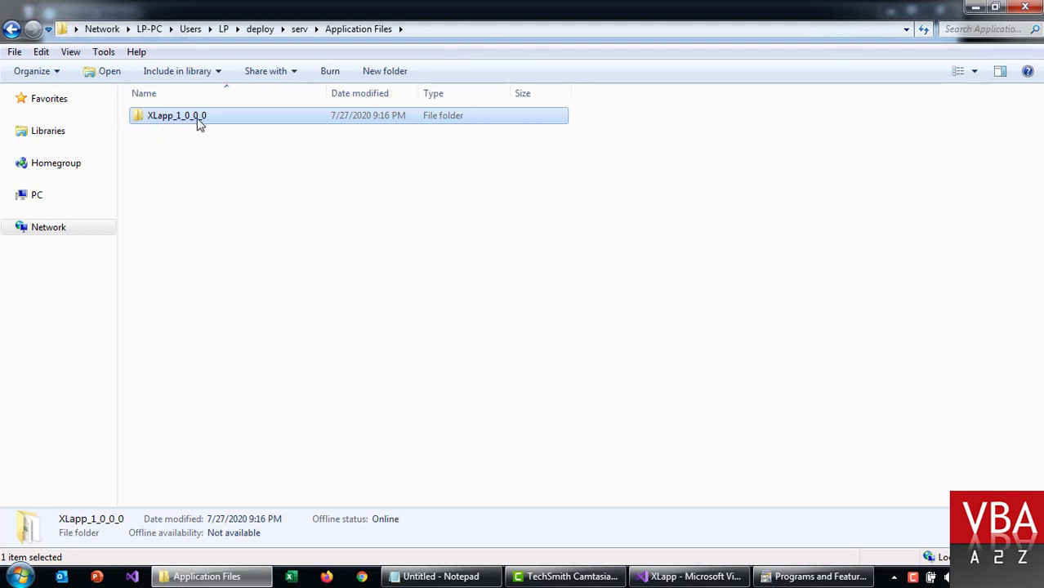
double_click(195, 121)
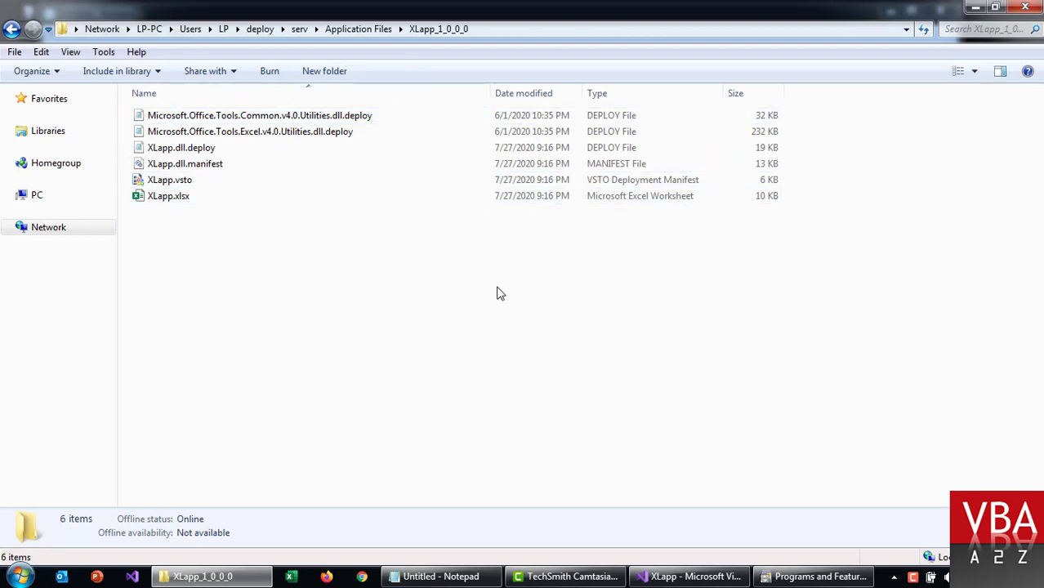
click(186, 197)
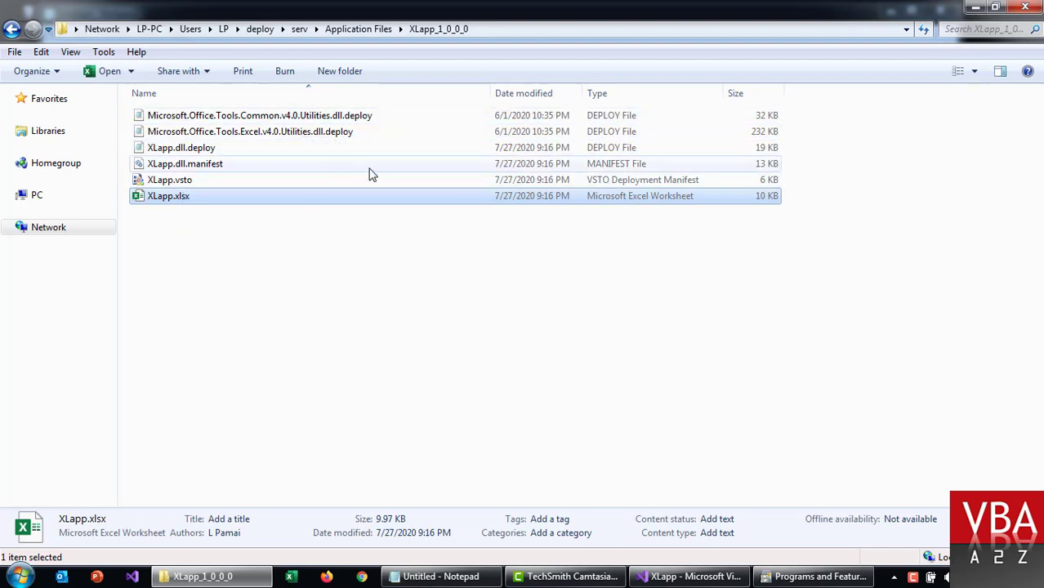
key(BackSpace)
key(BackSpace)
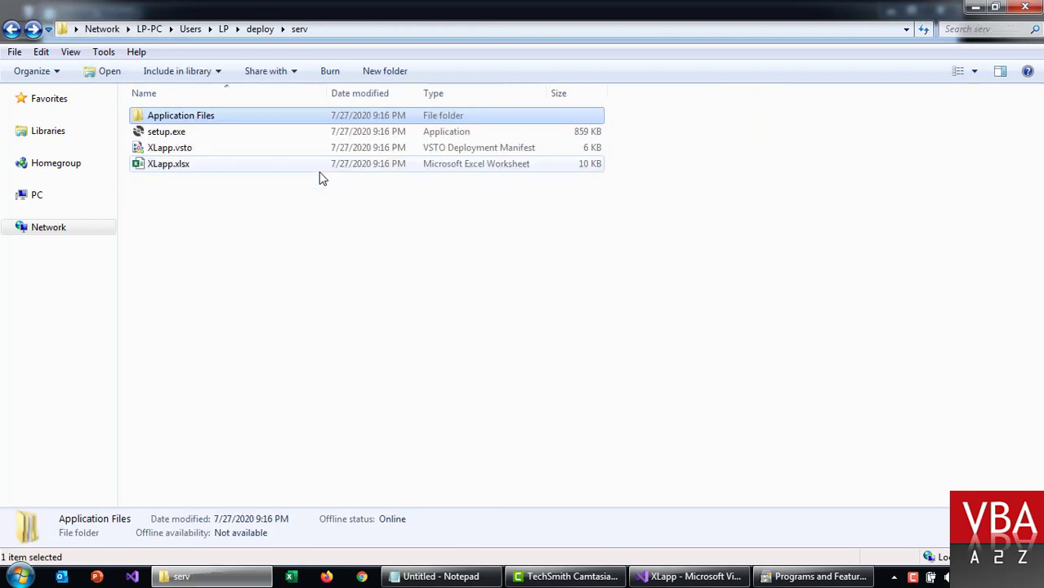
Step: Inspect setup.exe and the XLapp.vsto deployment manifest in the serv folder
click(194, 133)
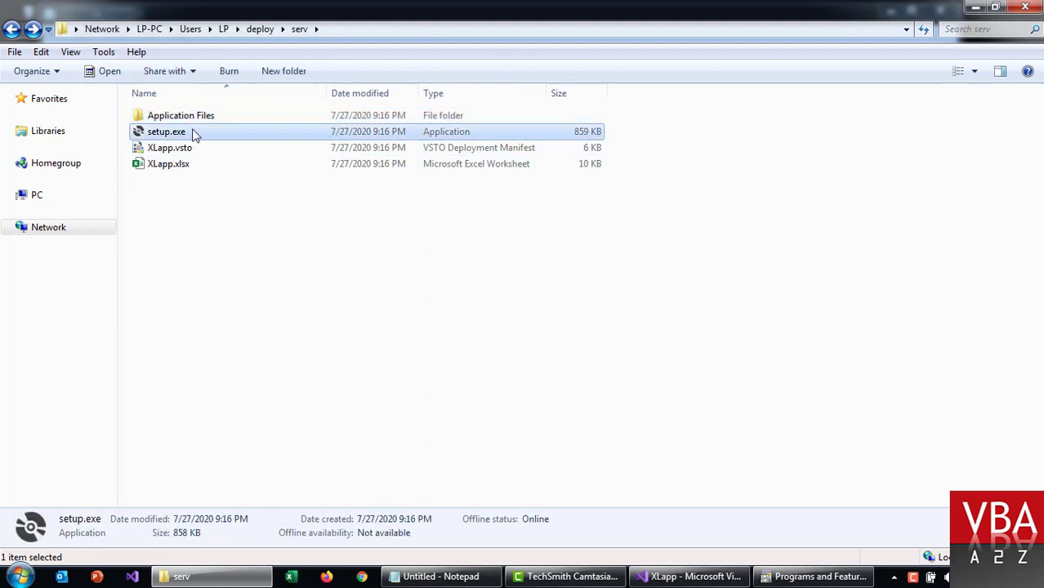
click(188, 149)
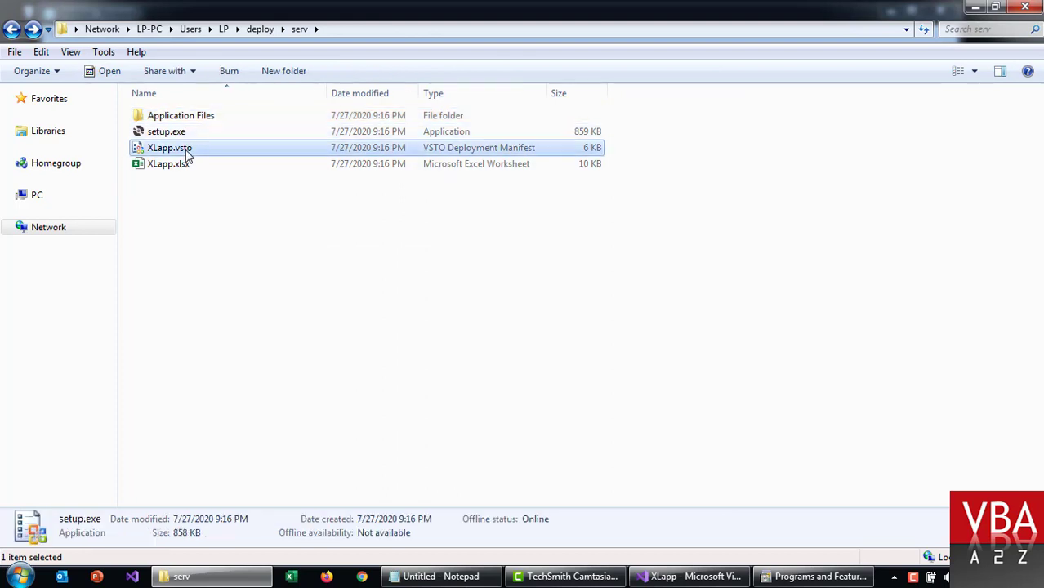
click(194, 136)
click(212, 233)
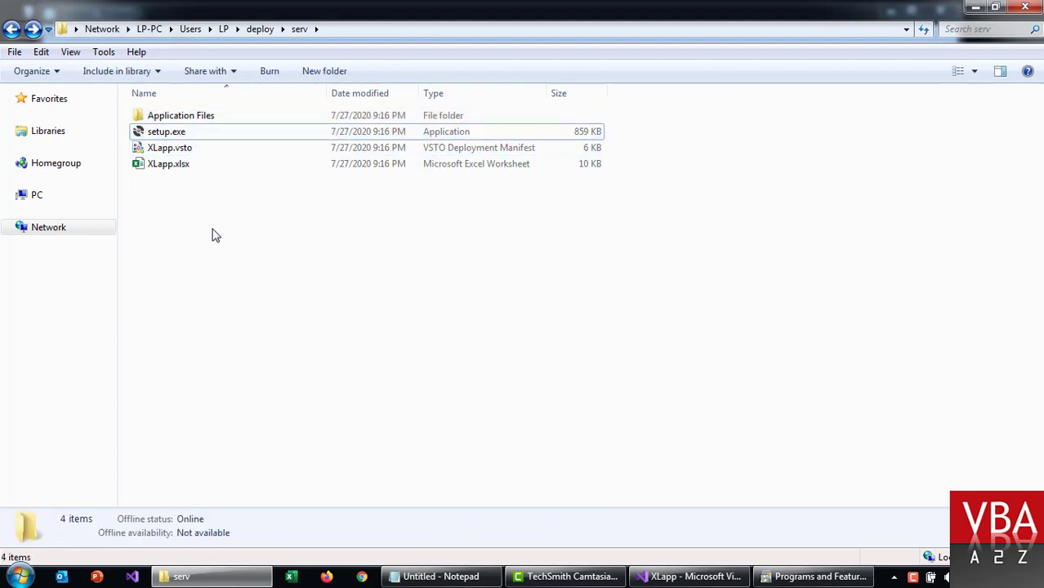
Step: Run setup.exe, install the unverified XLapp customization, and switch to Programs and Features
double_click(183, 135)
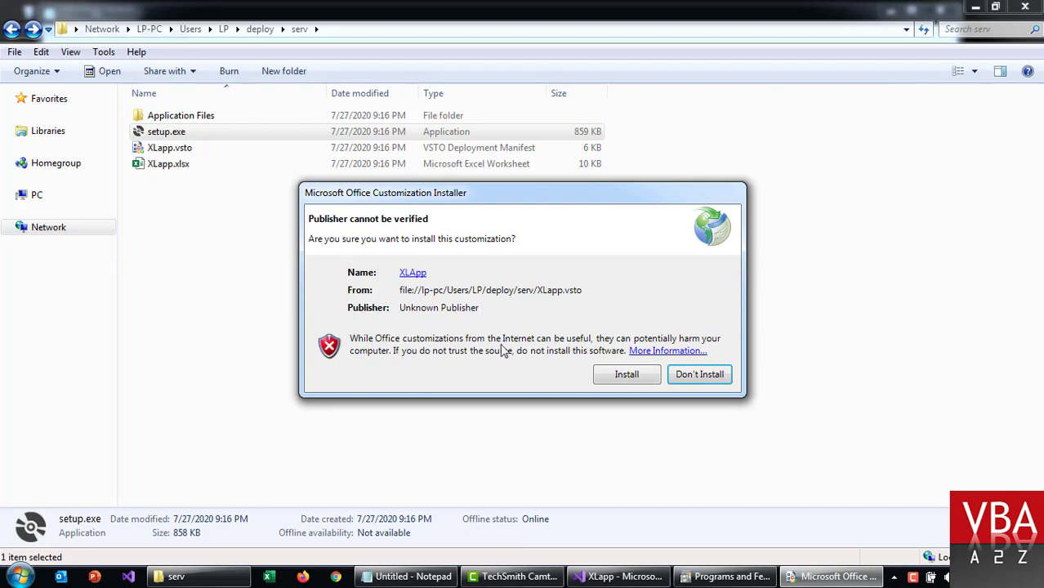
click(618, 381)
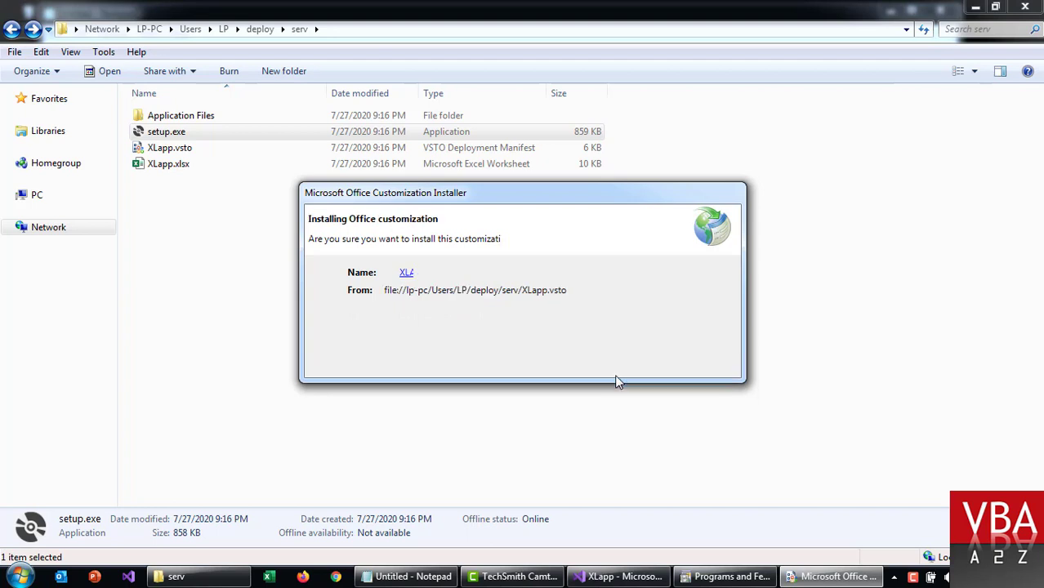
click(690, 330)
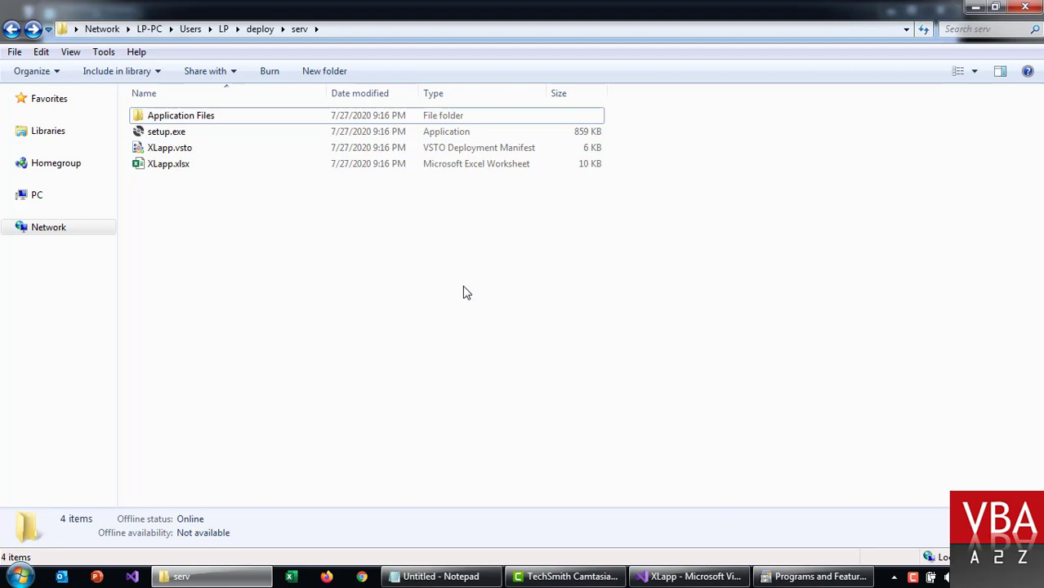
click(820, 577)
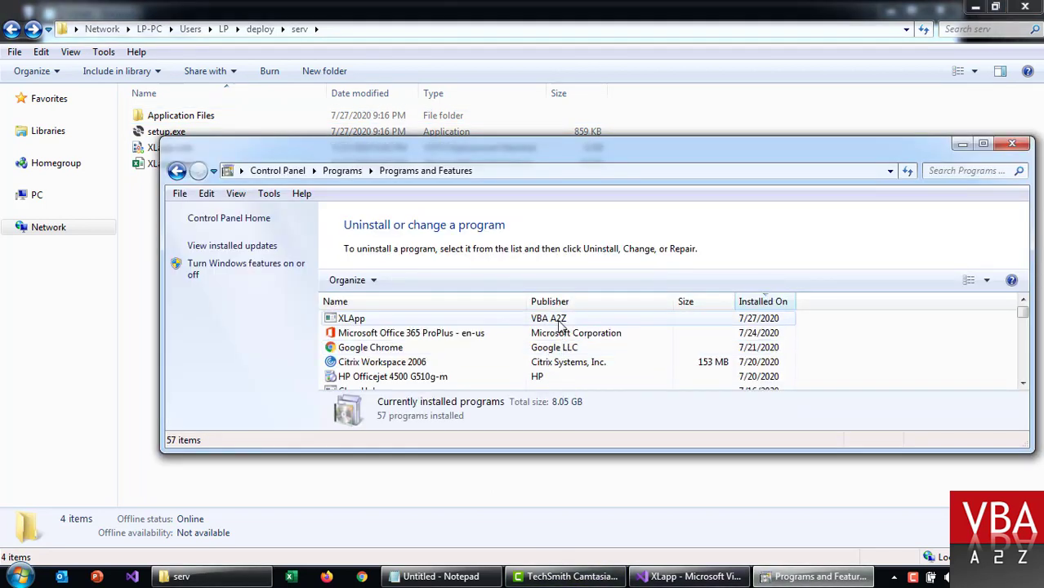
Step: View XLApp's version 1.0.0.0 details, then return to the serv folder
click(552, 318)
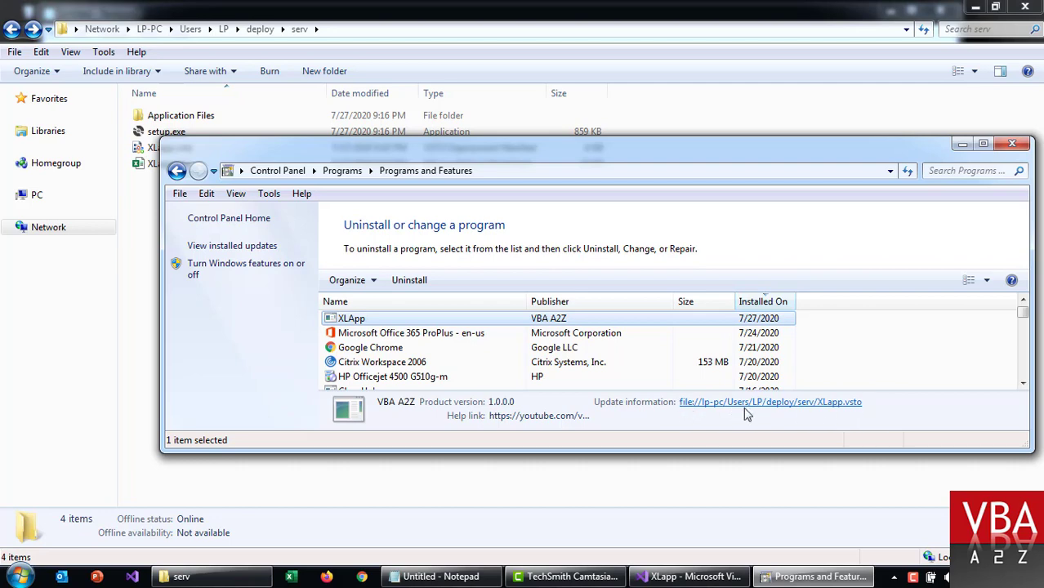
click(491, 6)
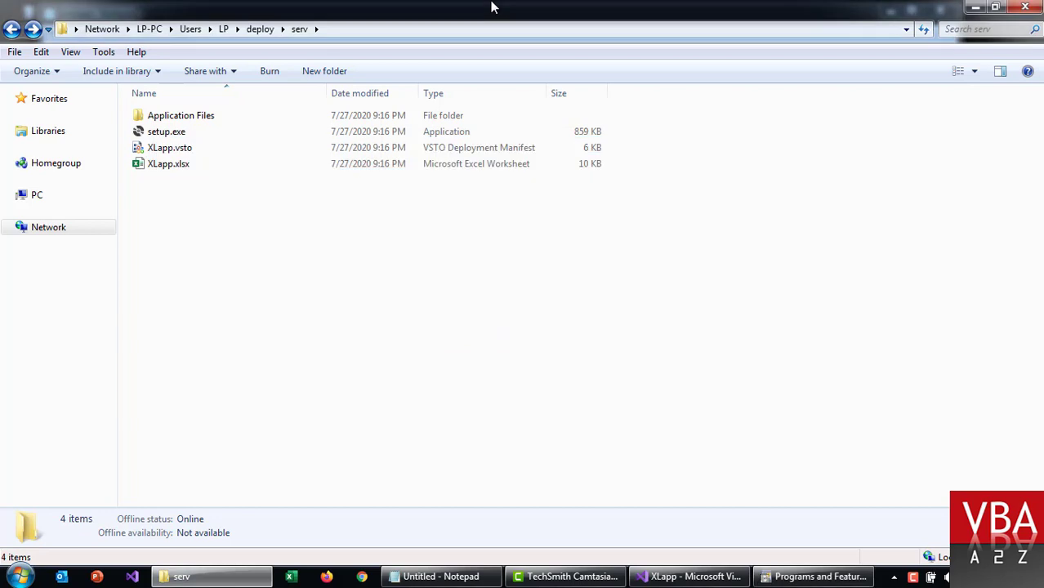
Step: Open XLapp.xlsx to confirm the Version 1.0 label, then close Excel and return to Visual Studio
double_click(197, 169)
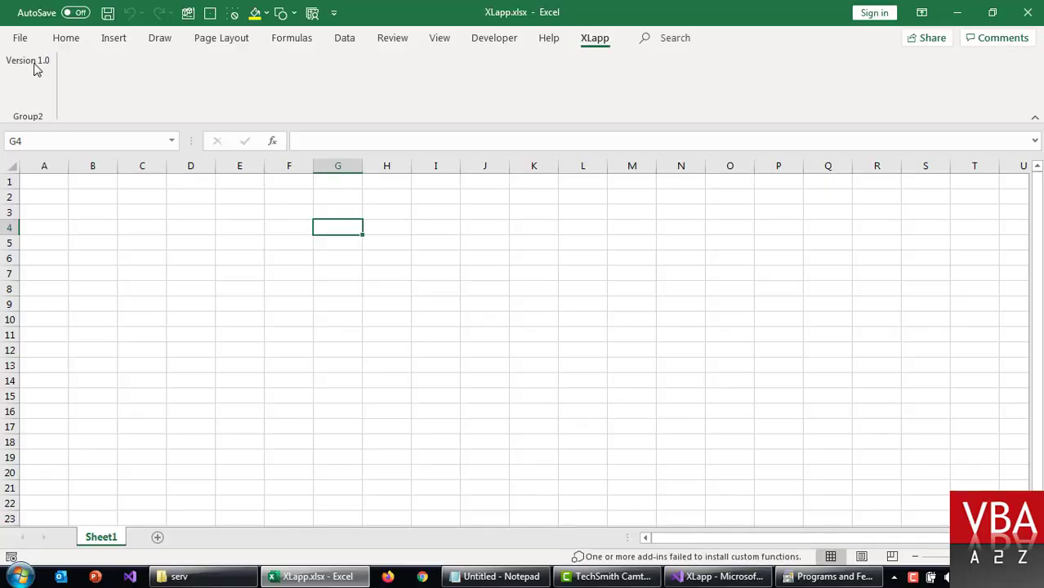
click(431, 306)
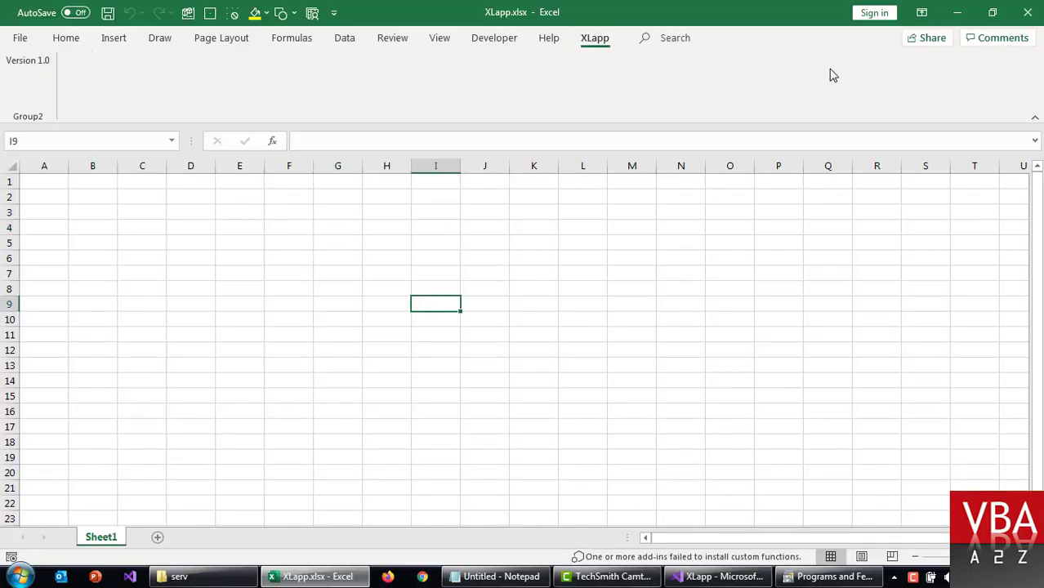
click(1030, 12)
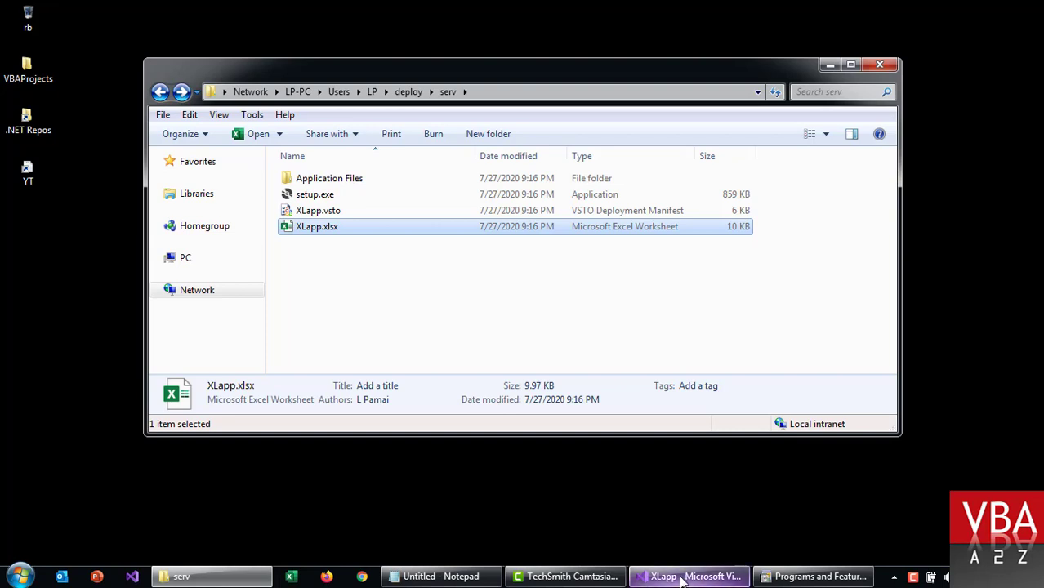
click(682, 578)
Step: Change the ribbon label text to Version 1.1 and save all
click(181, 138)
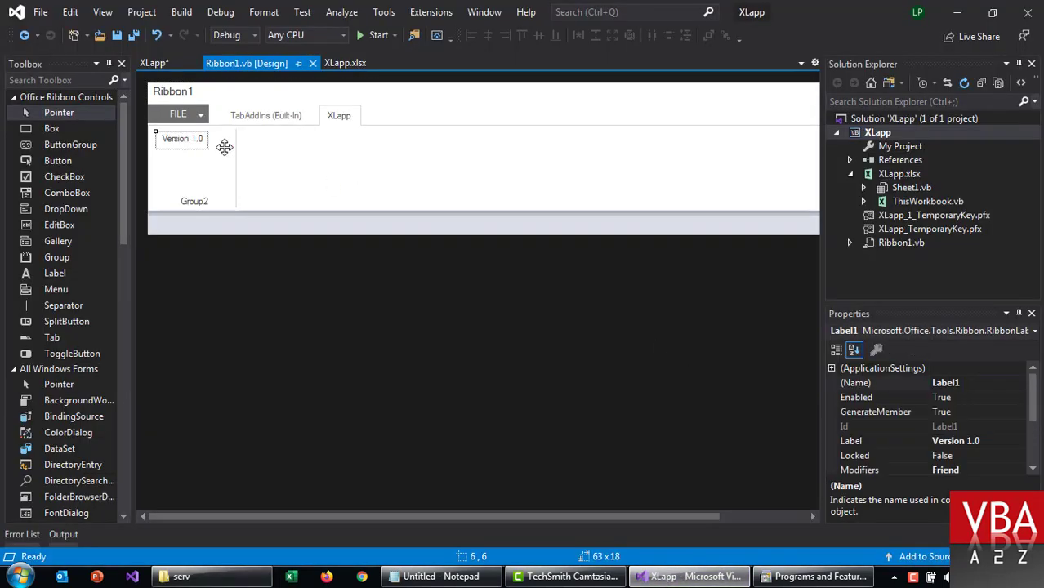
click(990, 442)
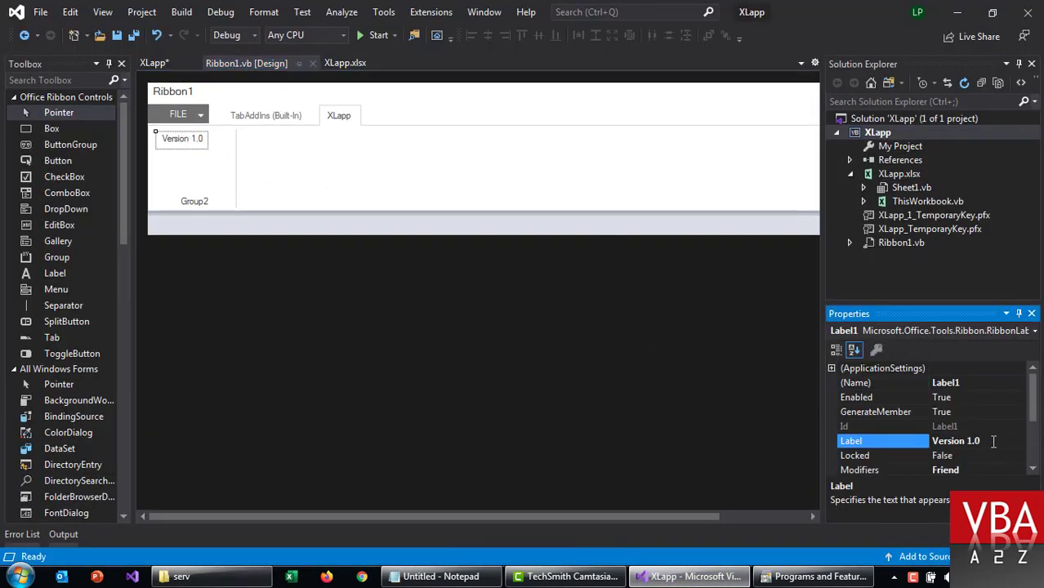
key(BackSpace)
text(1)
key(Return)
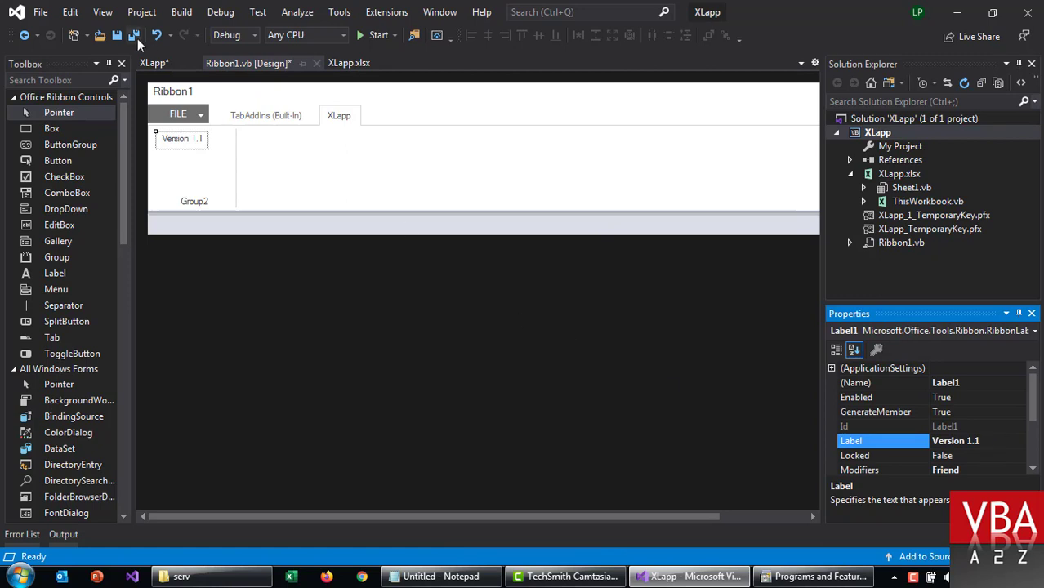
click(136, 37)
Step: Rebuild the XLapp project and enlarge the build output panel
right_click(878, 134)
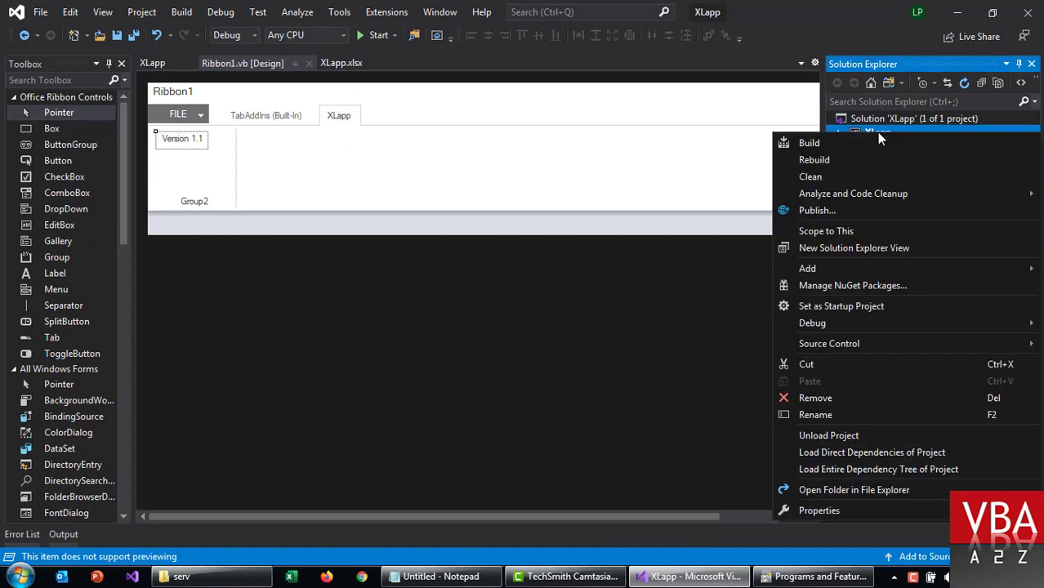
click(821, 163)
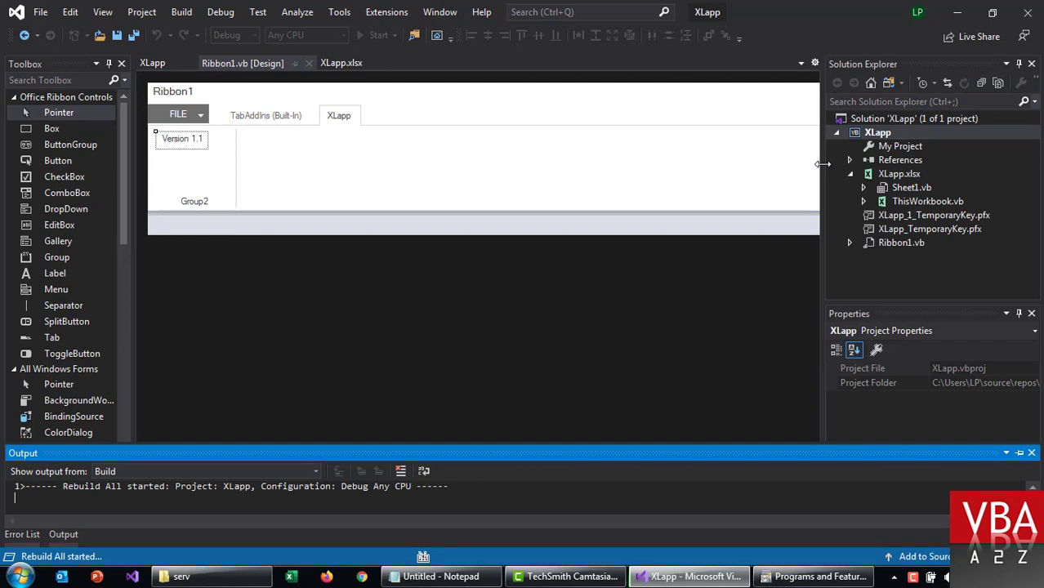
drag(582, 447, 582, 390)
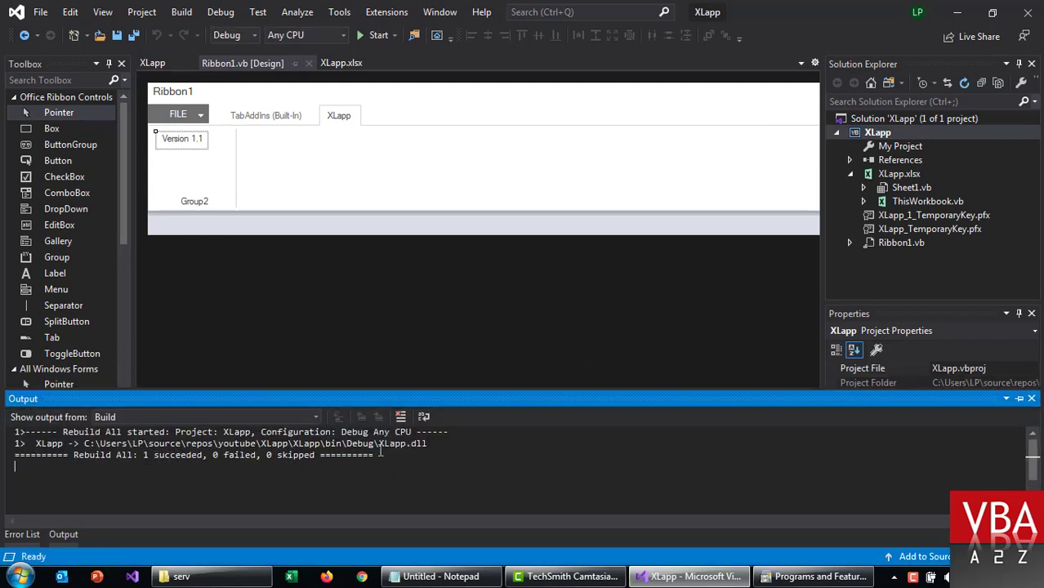
Step: Publish XLapp to the serv deploy folder through the Publish Wizard
right_click(880, 137)
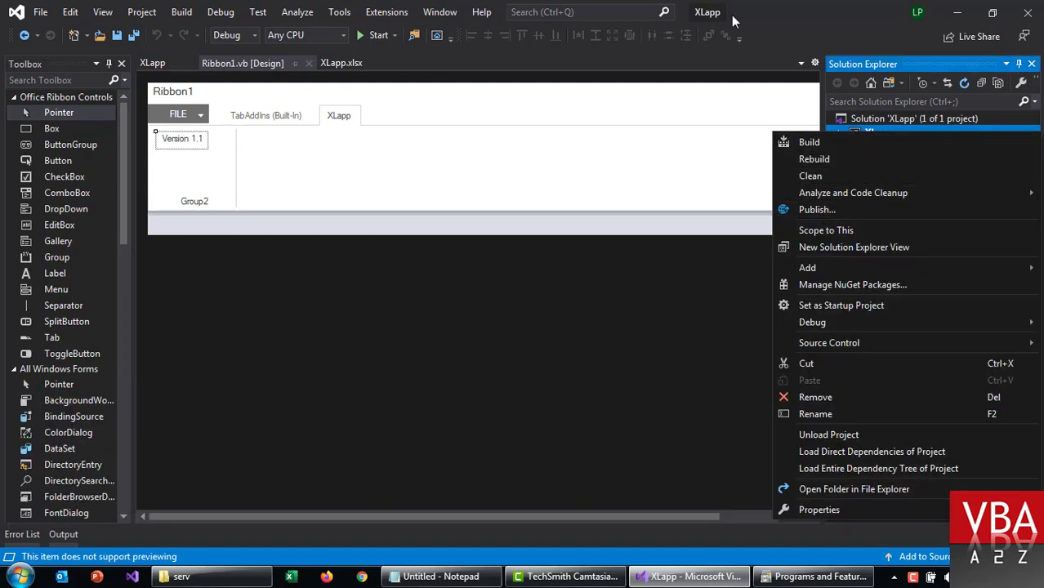
key(Escape)
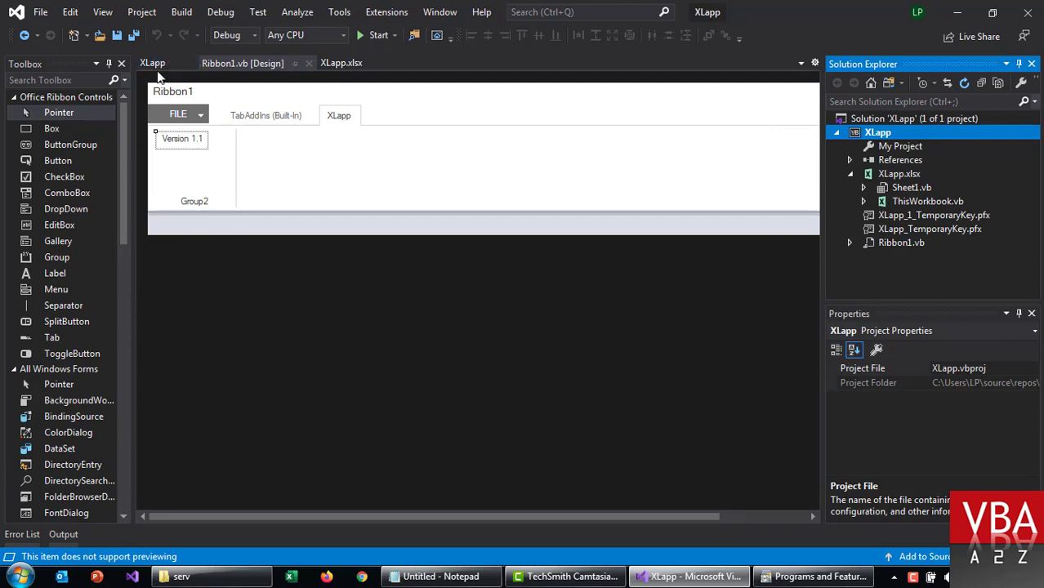
click(220, 12)
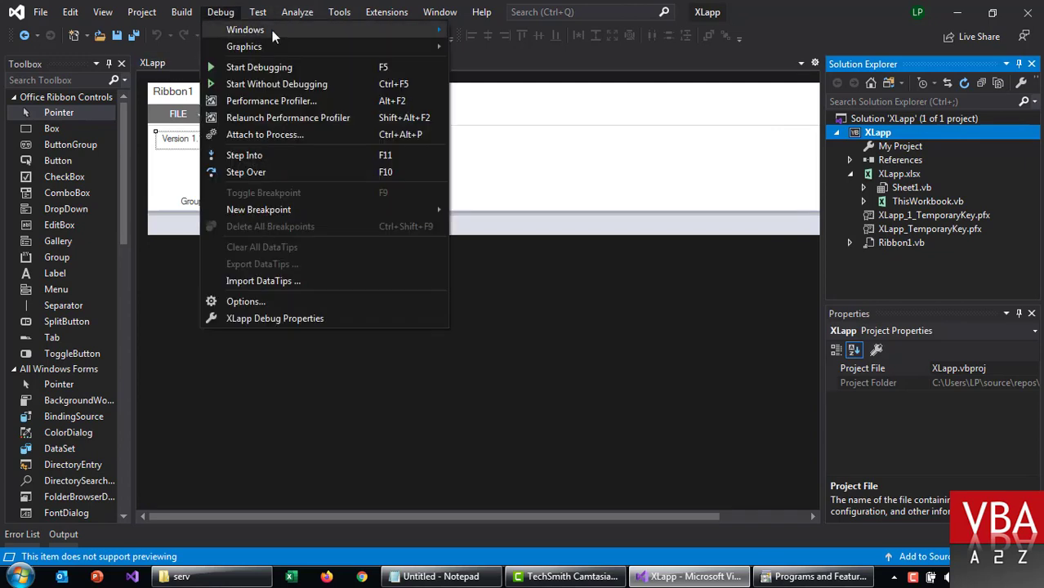
click(258, 13)
click(181, 12)
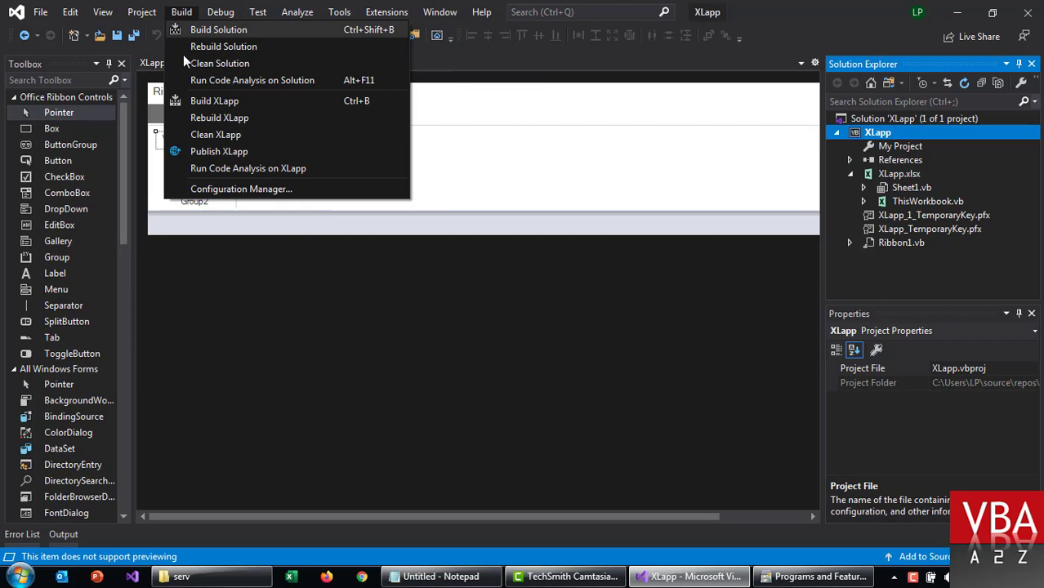
click(209, 155)
click(646, 458)
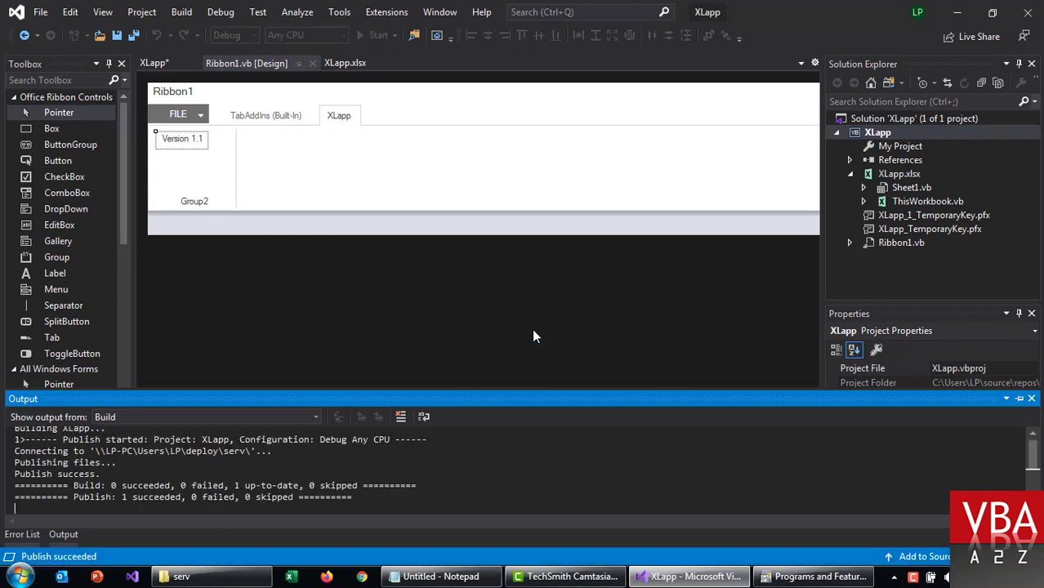
Step: Clean the XLapp project's build output
click(181, 13)
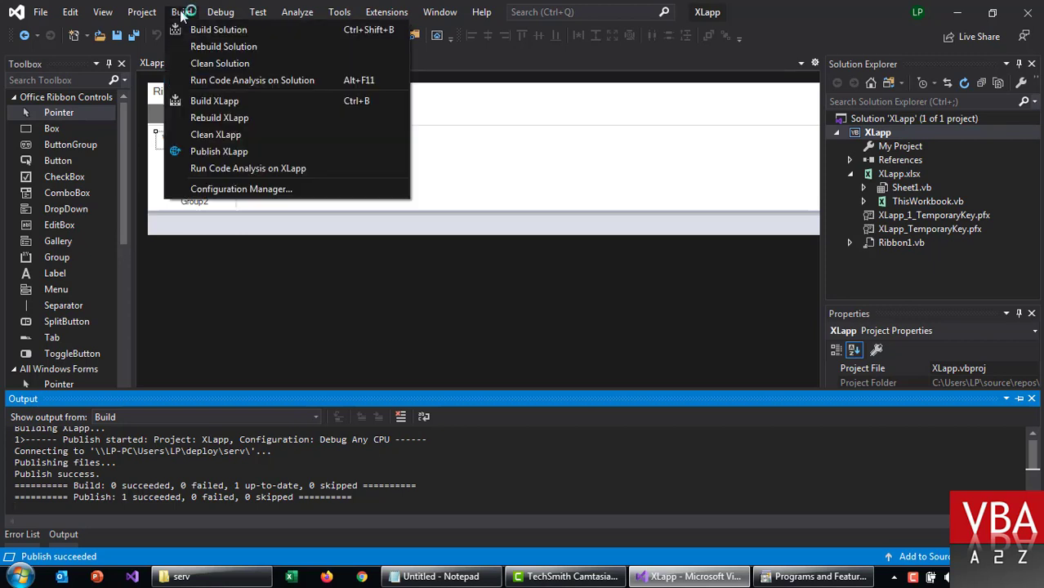
click(217, 138)
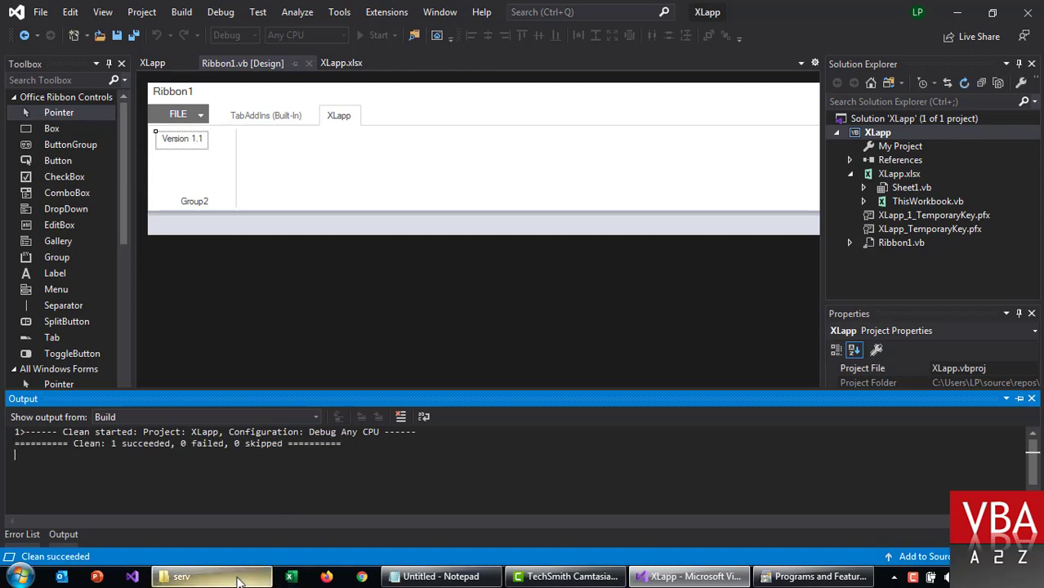
click(182, 577)
Step: Open XLapp.xlsx from the serv folder, check the XLapp tab reads Version 1.1, and close Excel
click(389, 326)
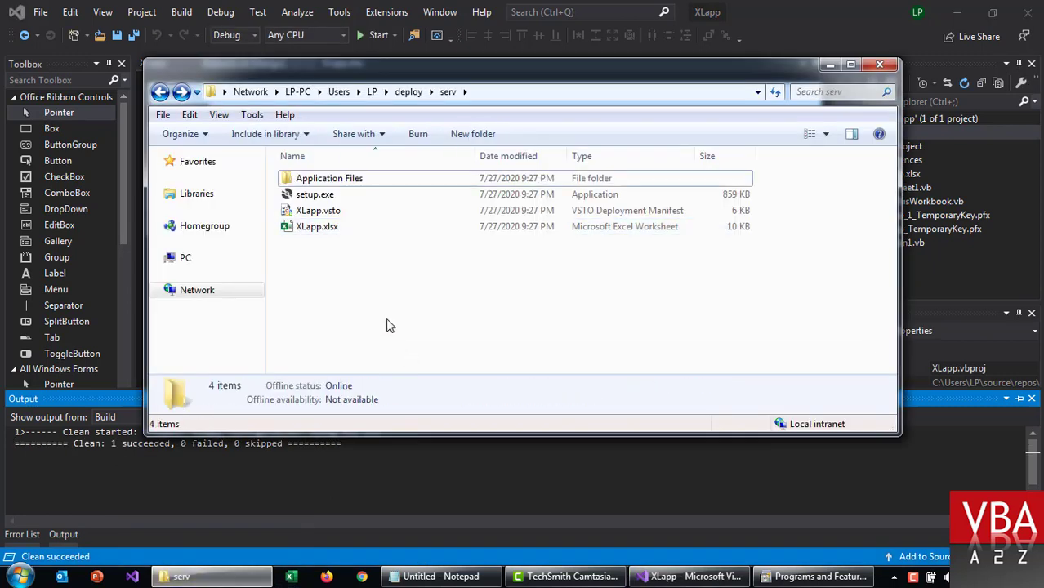
click(321, 233)
double_click(321, 230)
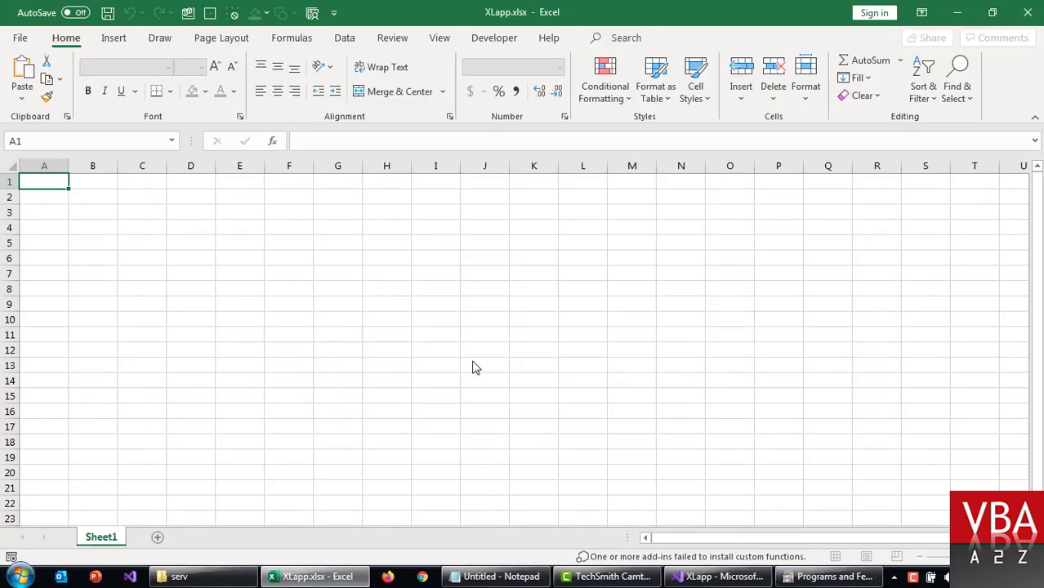
click(478, 396)
click(531, 224)
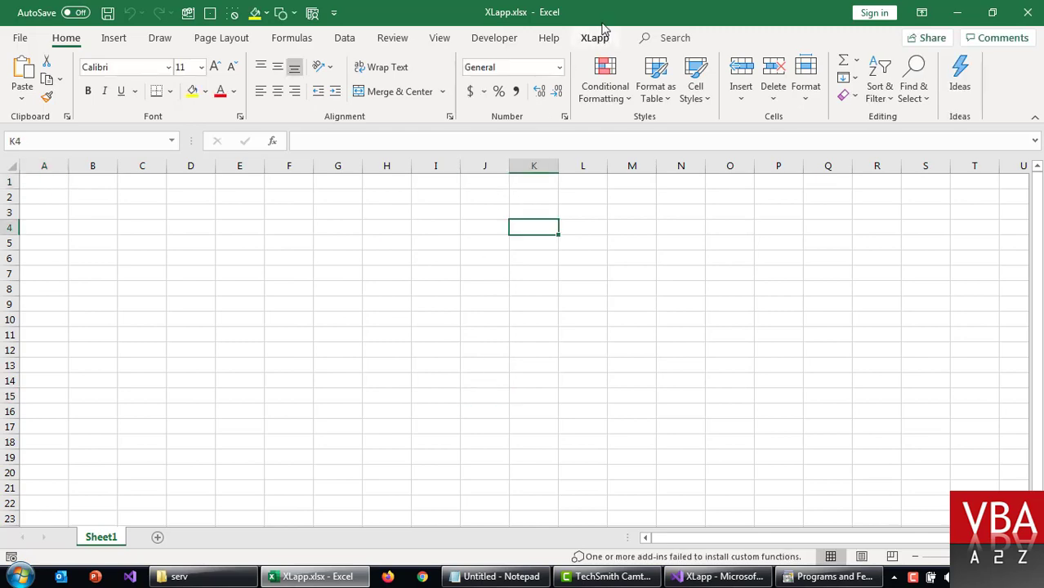
click(595, 38)
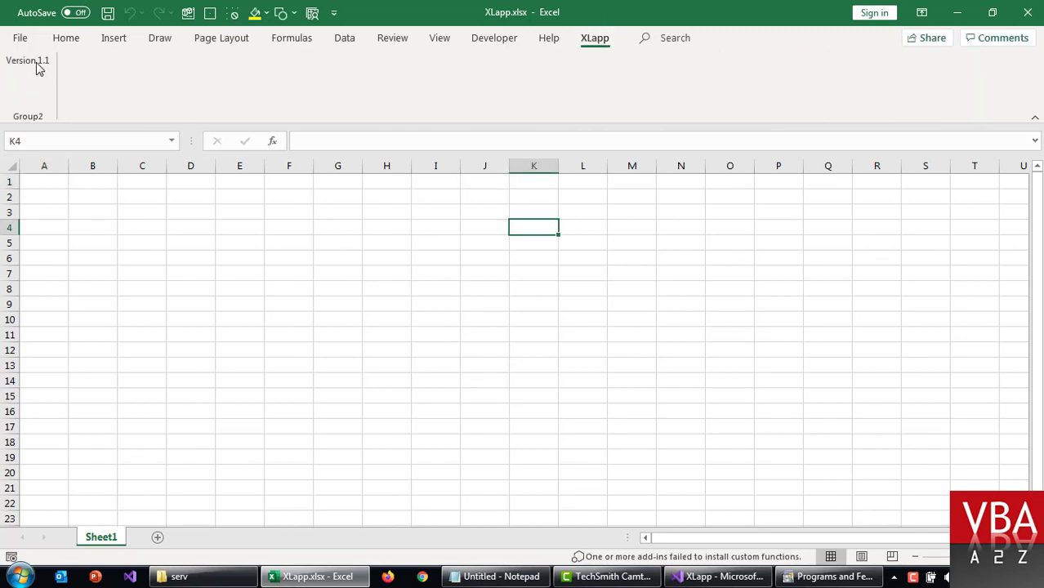
click(292, 350)
key(alt+F4)
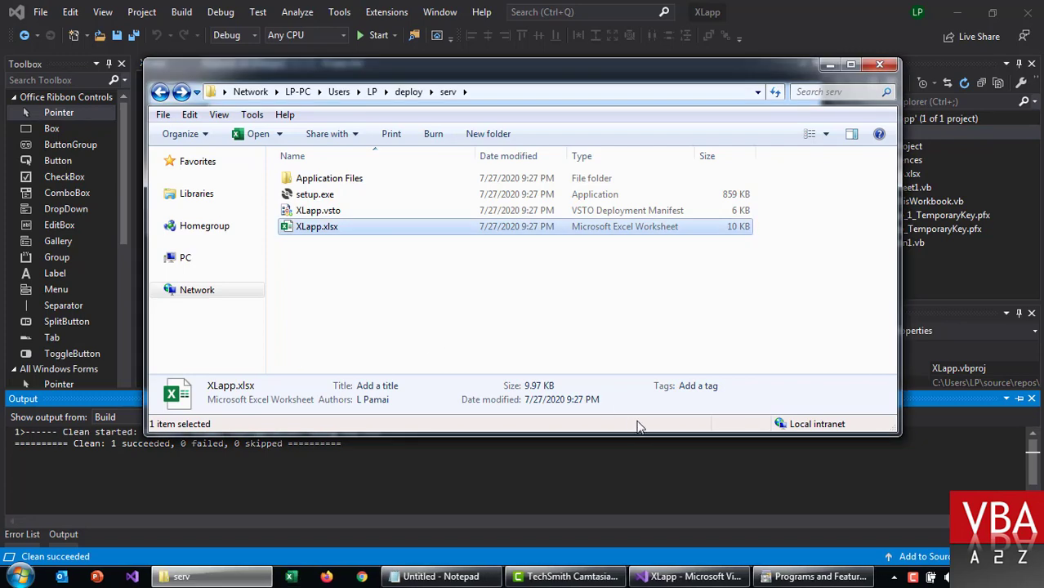
Step: Change the ribbon version label to Version 1.2 and save all files
click(634, 6)
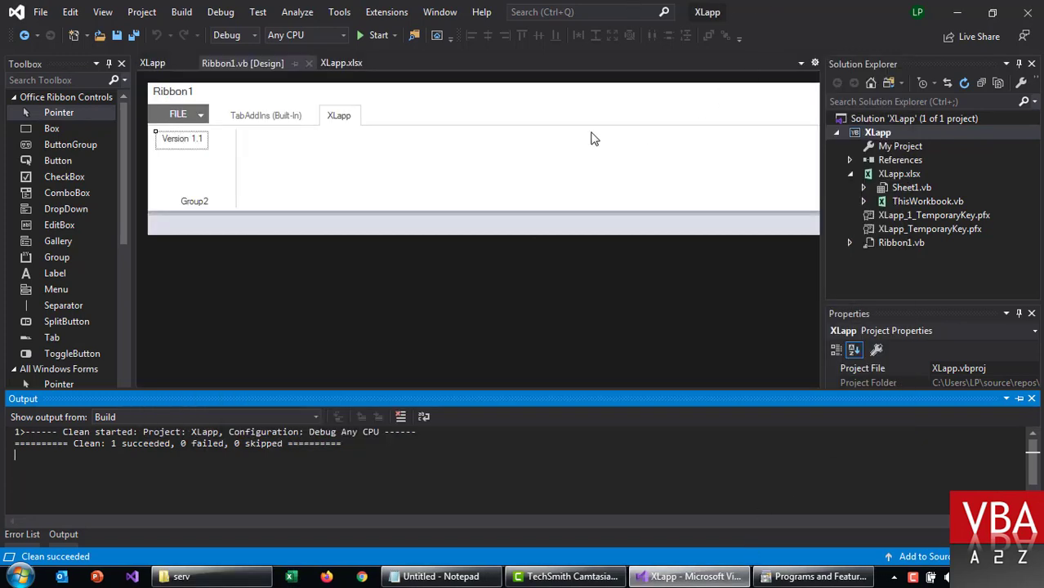
click(186, 135)
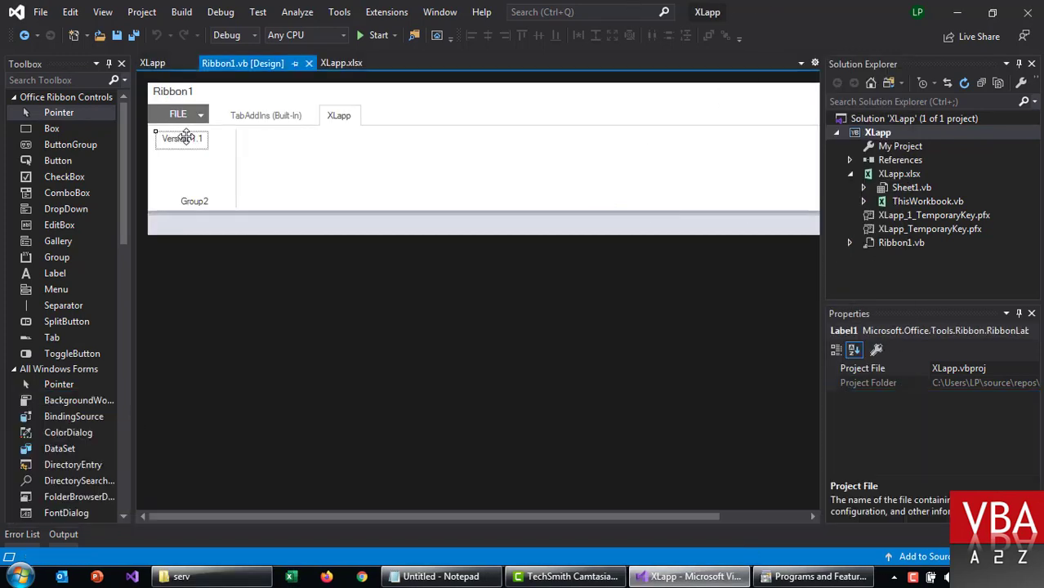
click(990, 442)
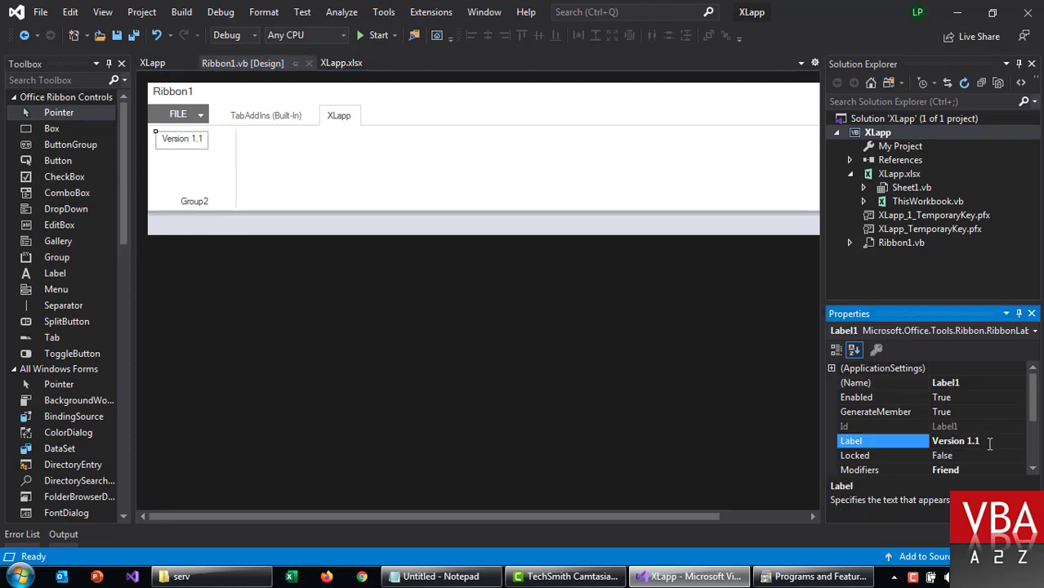
key(BackSpace)
text(2)
key(Return)
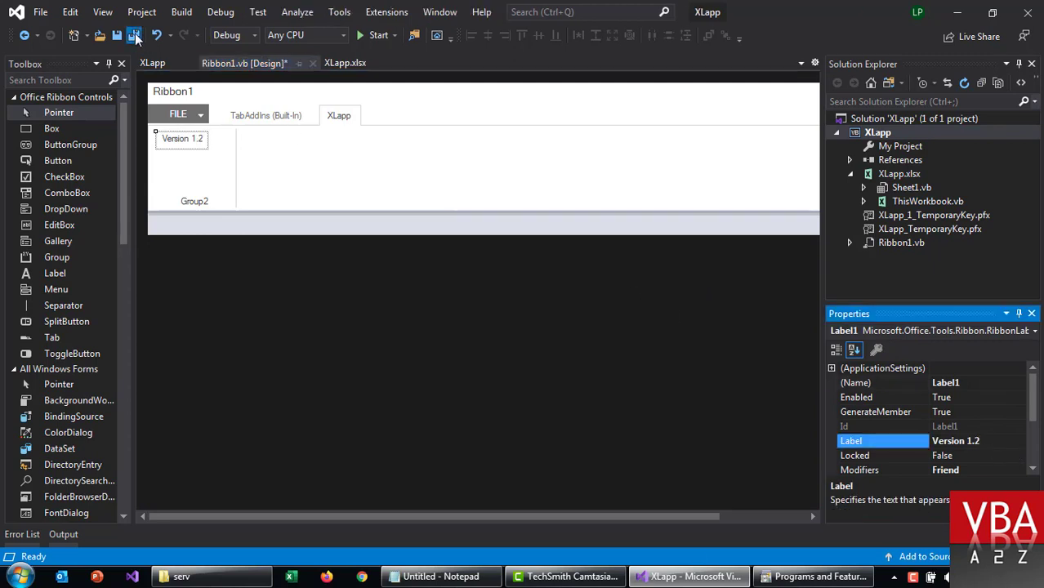
click(135, 36)
Step: Rebuild XLapp and publish it to the serv deploy folder
right_click(870, 135)
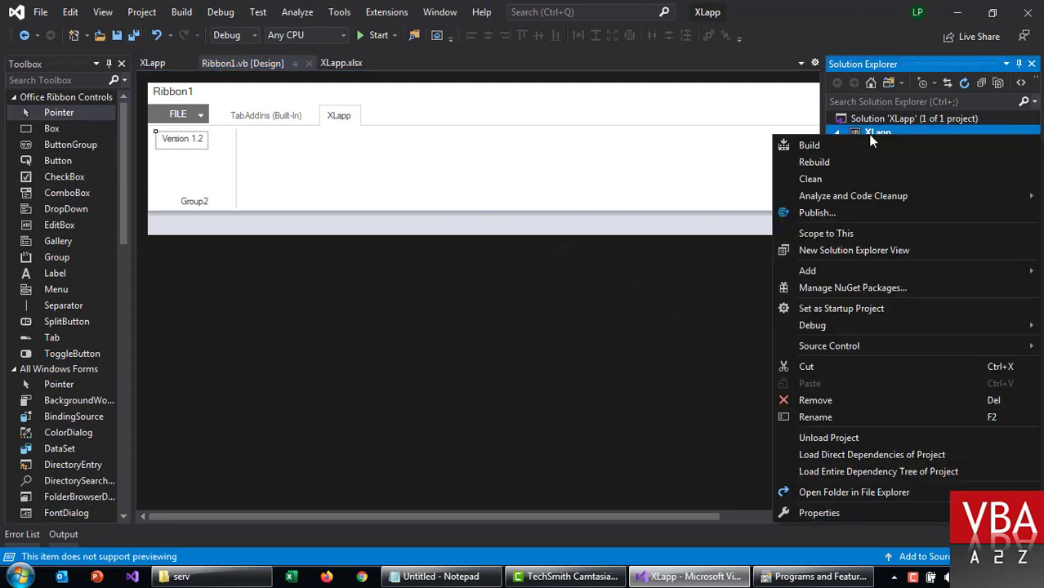
click(816, 162)
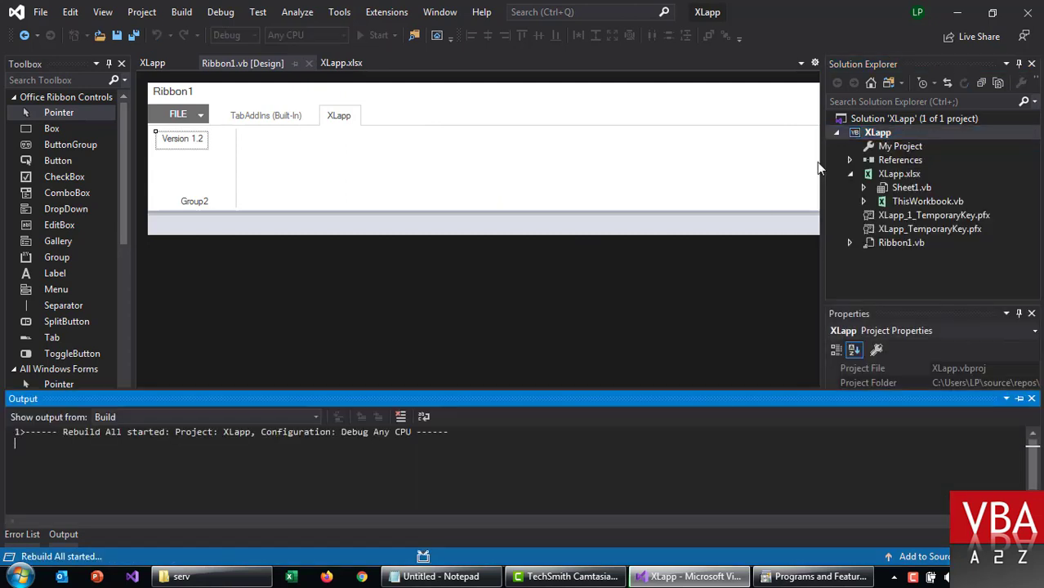
right_click(878, 135)
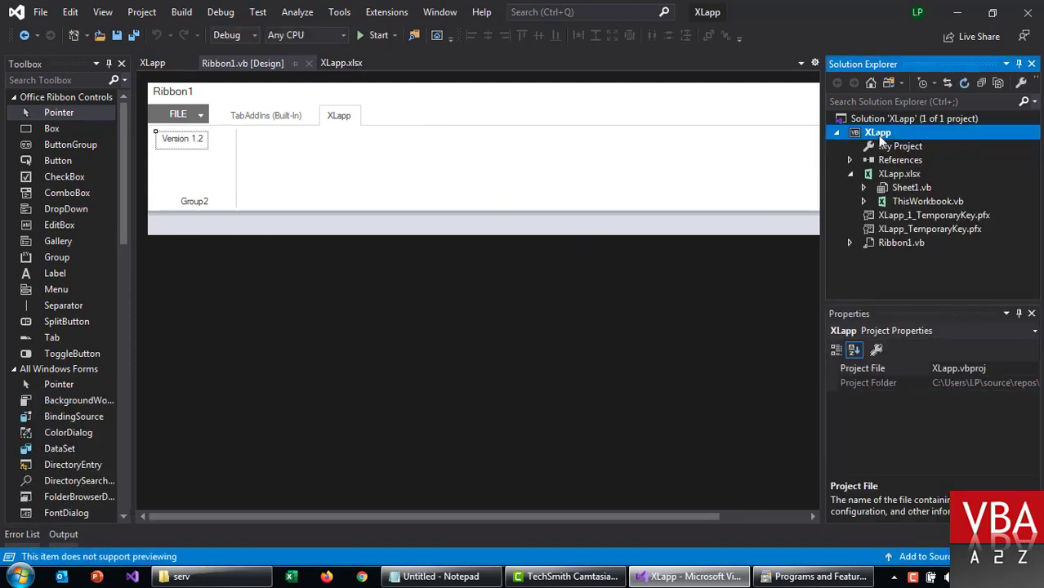
click(814, 213)
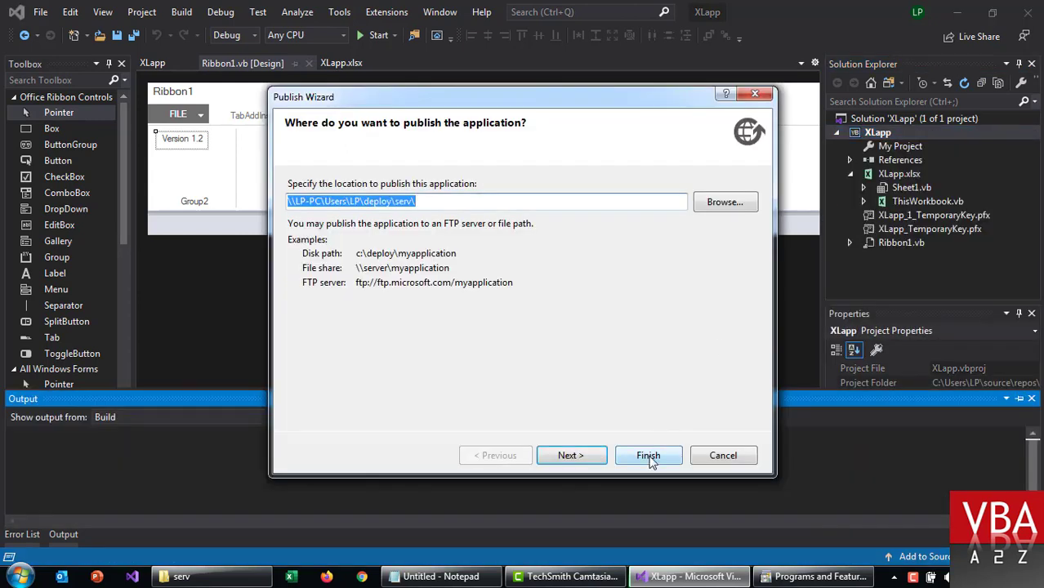
click(650, 459)
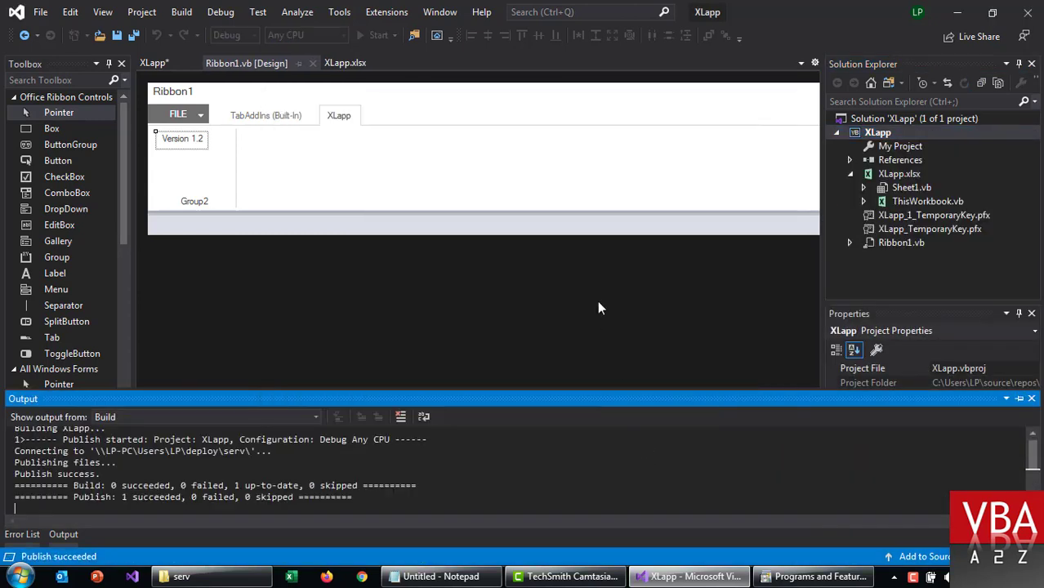
Step: Clean the XLapp project's build output
click(180, 12)
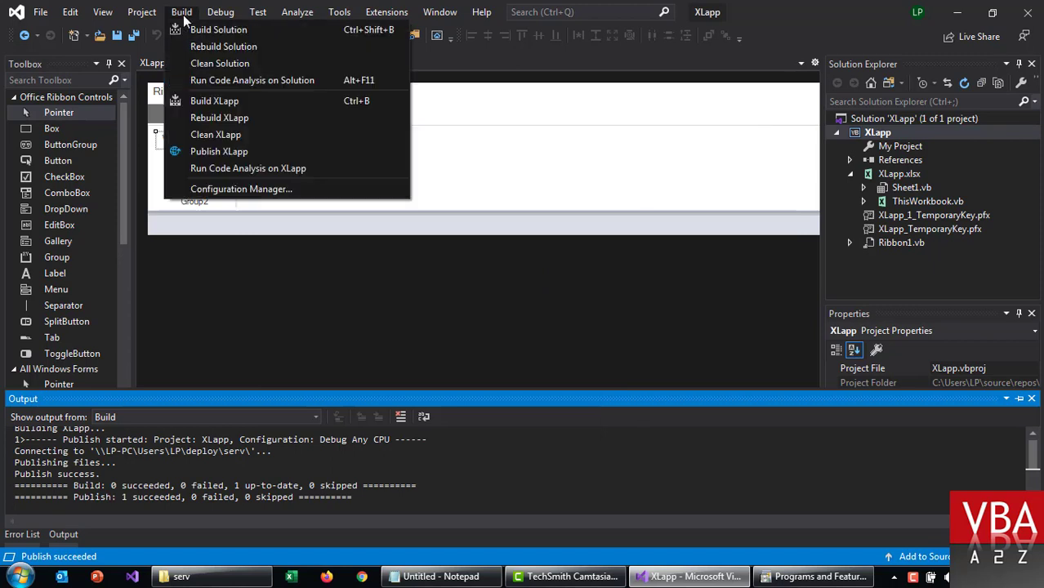
click(175, 13)
click(175, 16)
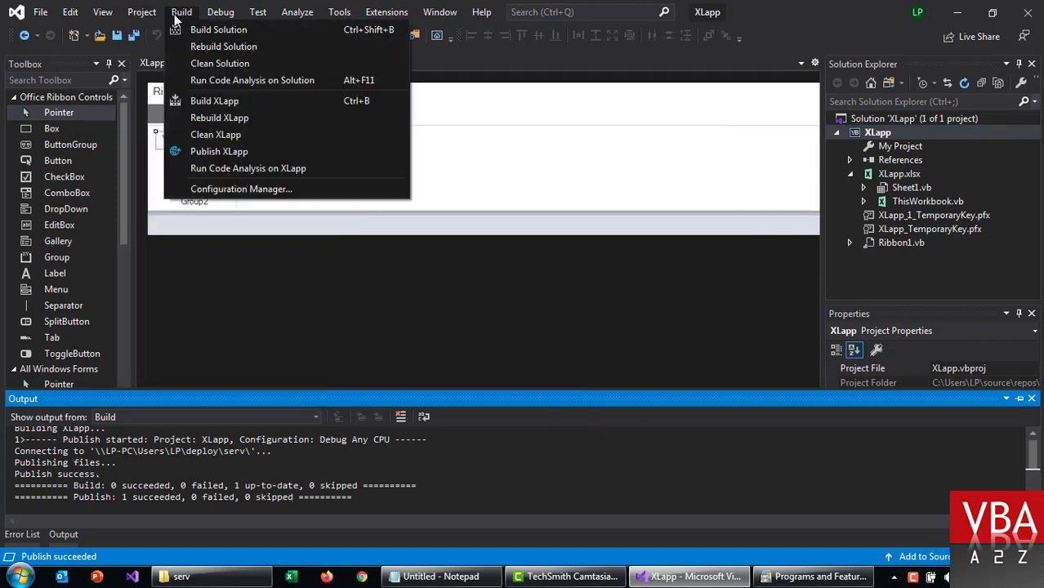
click(199, 137)
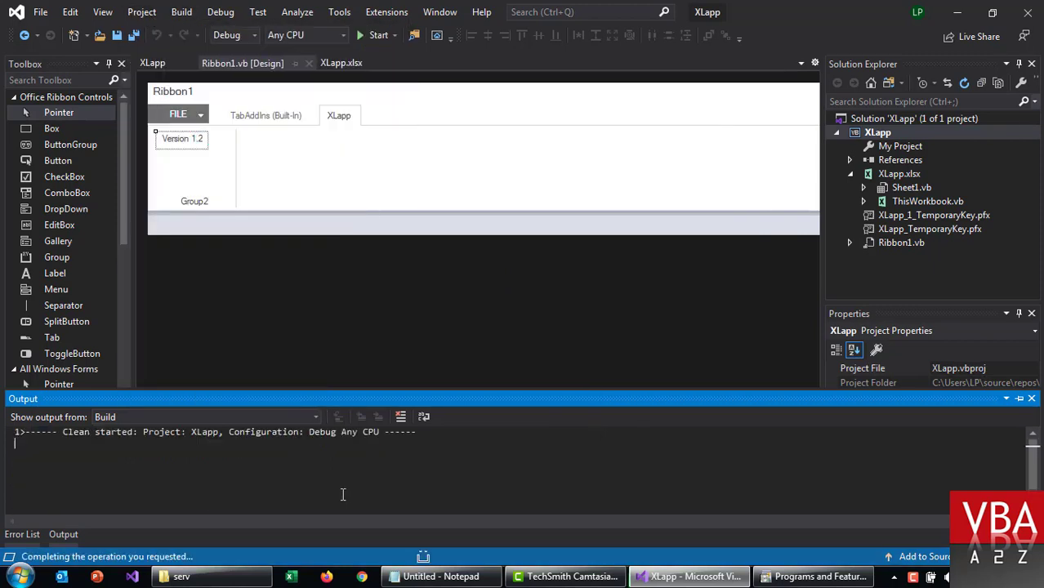
click(231, 583)
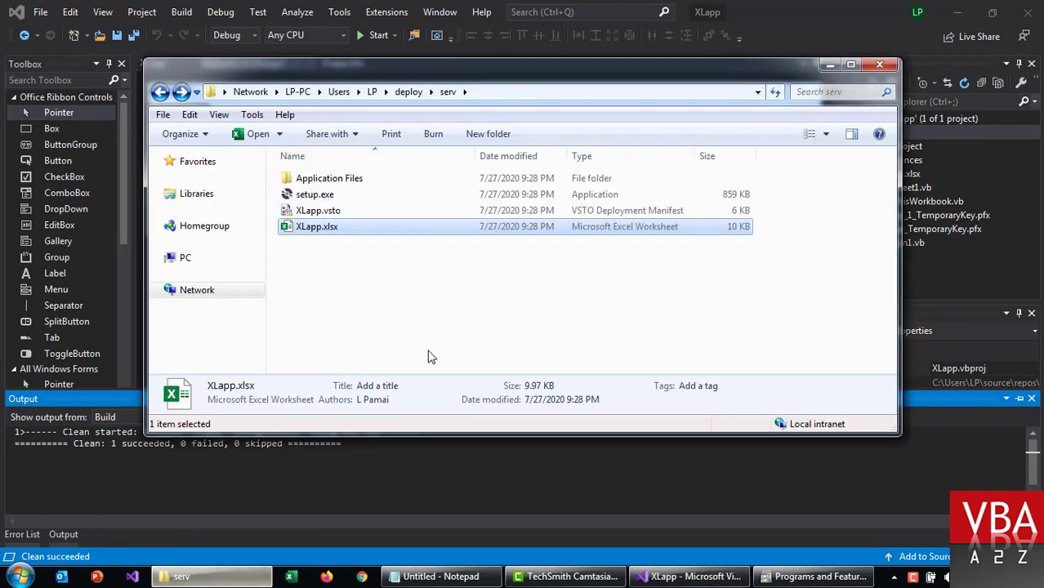
Step: Open the published XLapp.xlsx, verify Version 1.2 on the XLapp tab, then close Excel
click(431, 339)
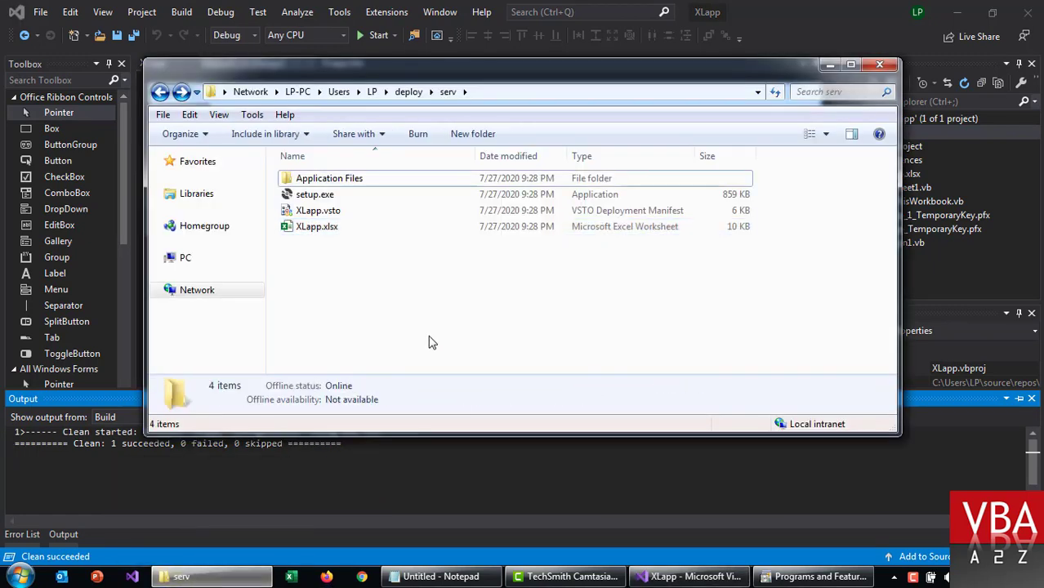
click(333, 211)
double_click(342, 226)
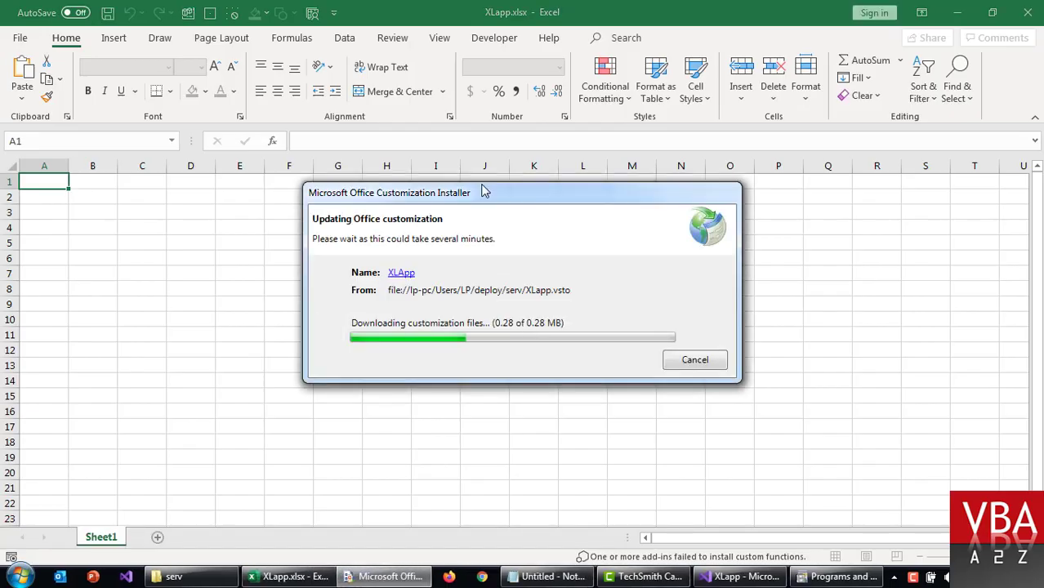
click(594, 38)
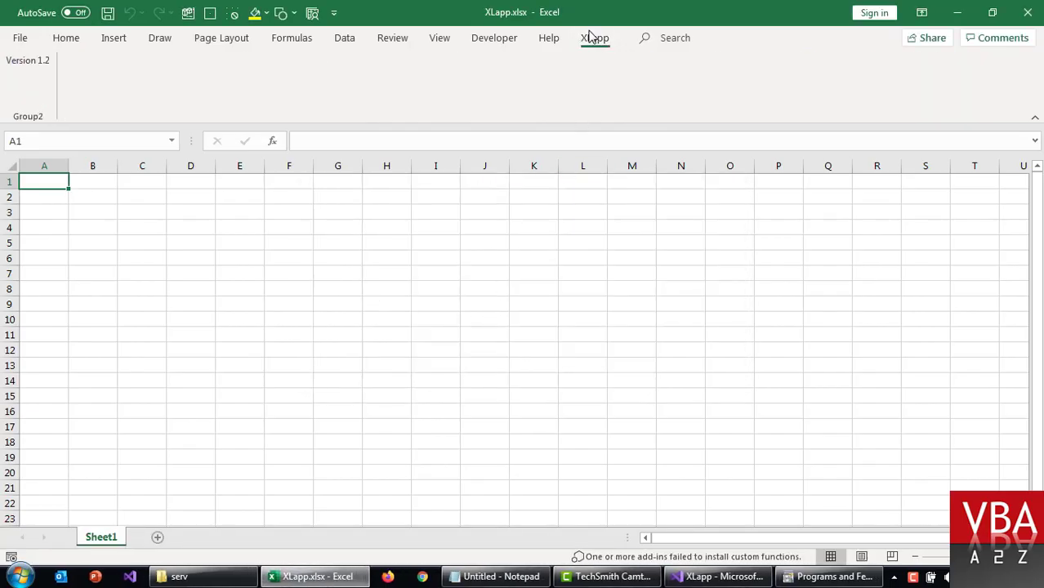
click(239, 227)
click(366, 305)
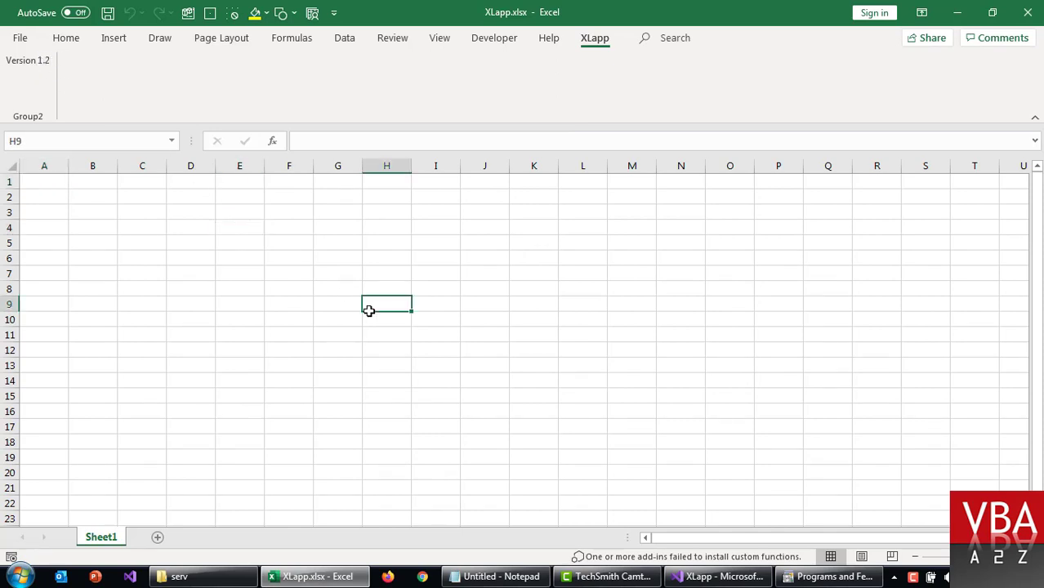
click(513, 371)
click(445, 346)
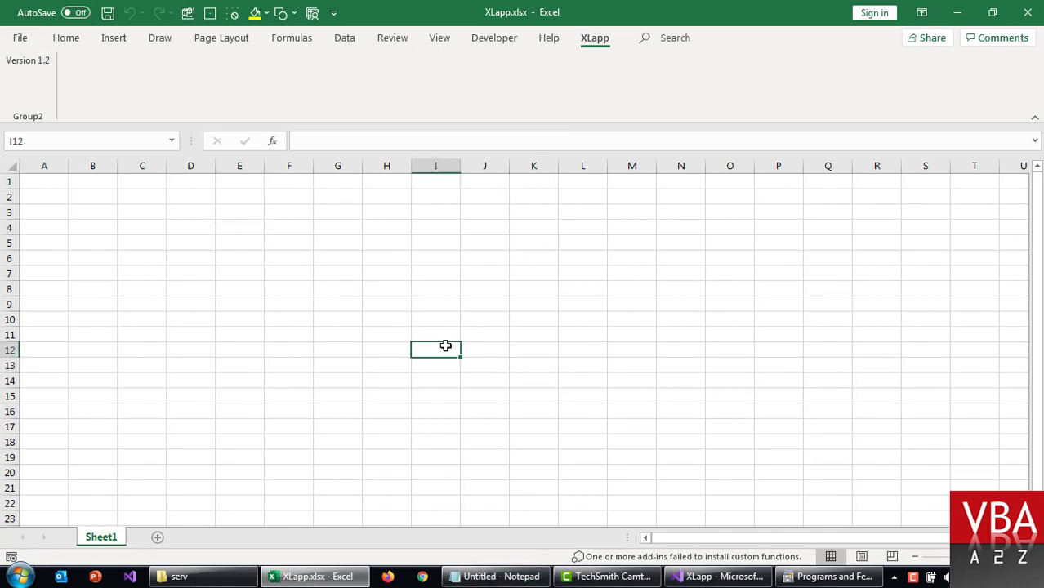
click(447, 334)
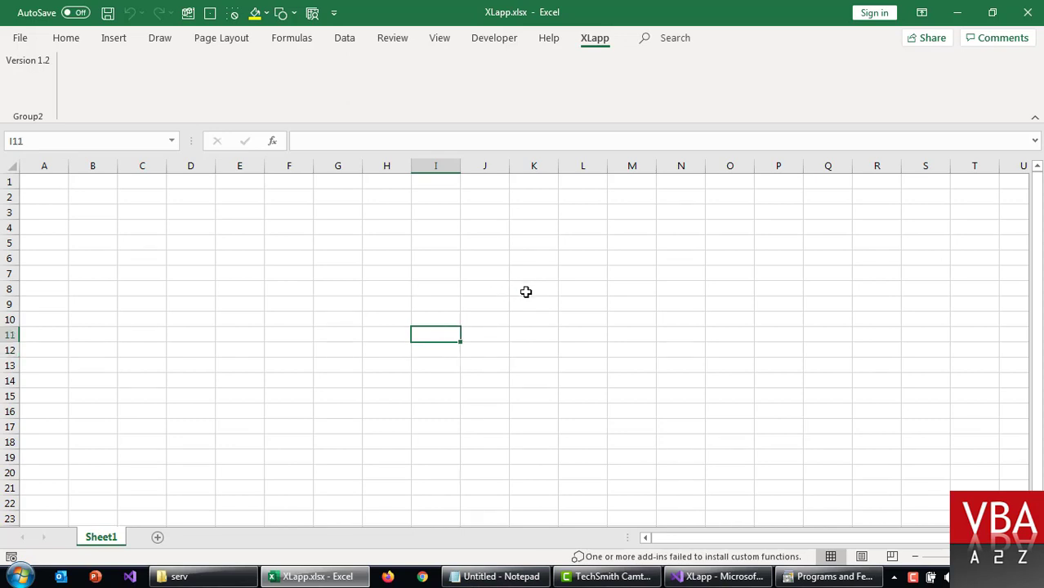
key(alt+F4)
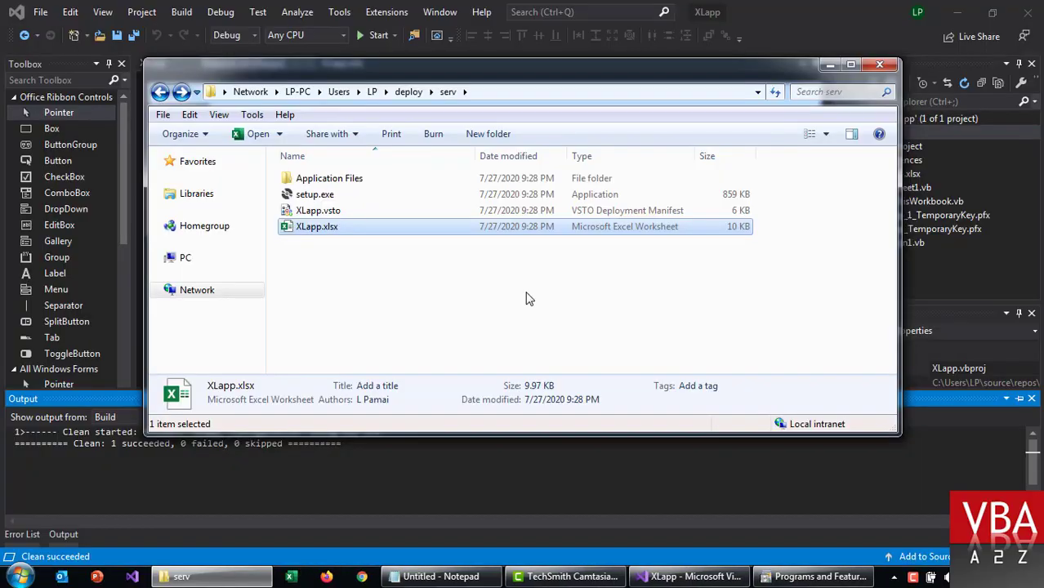
Step: Copy XLapp.xlsx from the serv folder onto the desktop
click(506, 306)
click(330, 228)
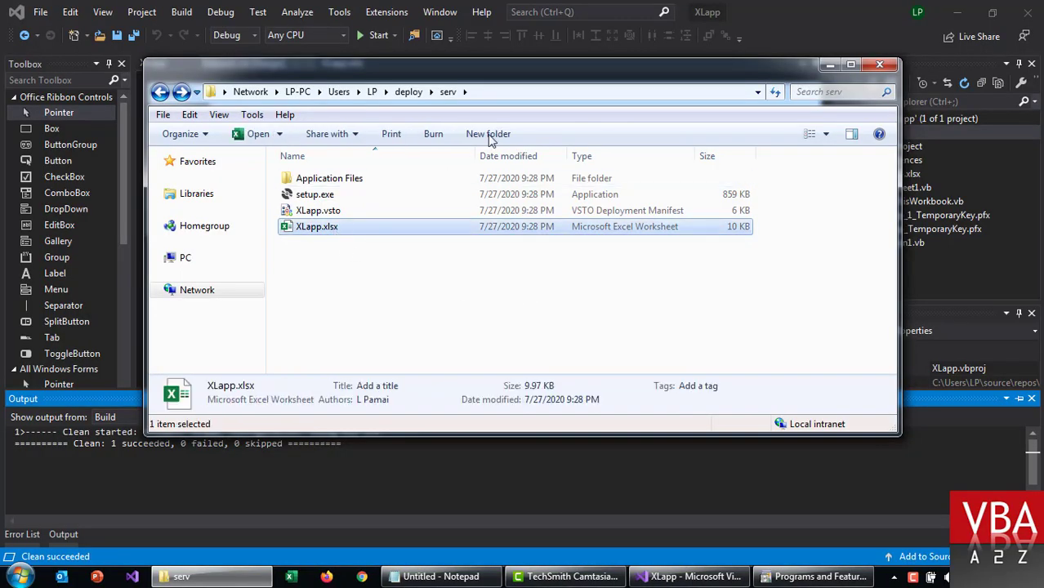
click(559, 92)
click(365, 255)
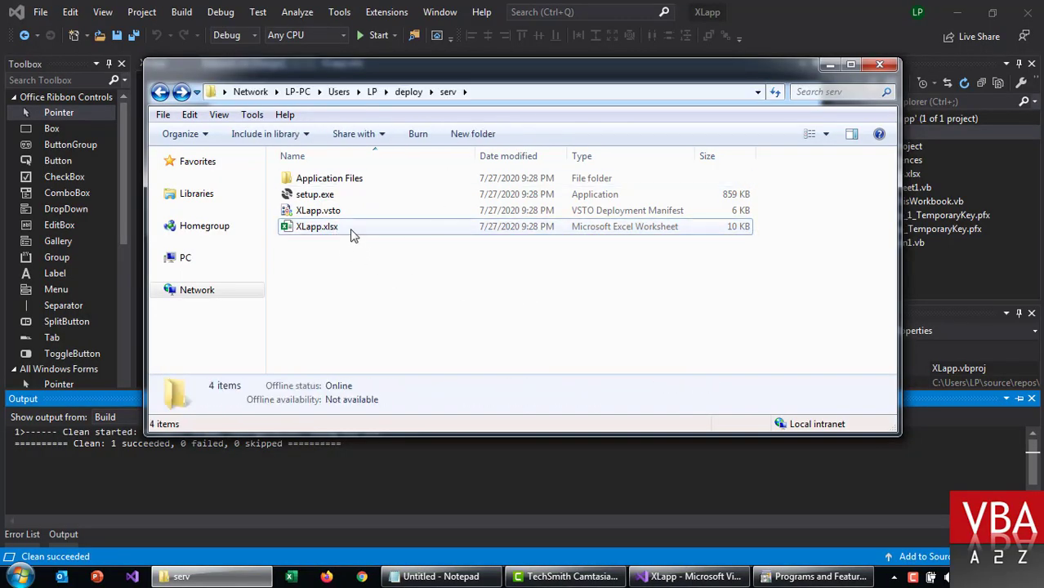
click(350, 231)
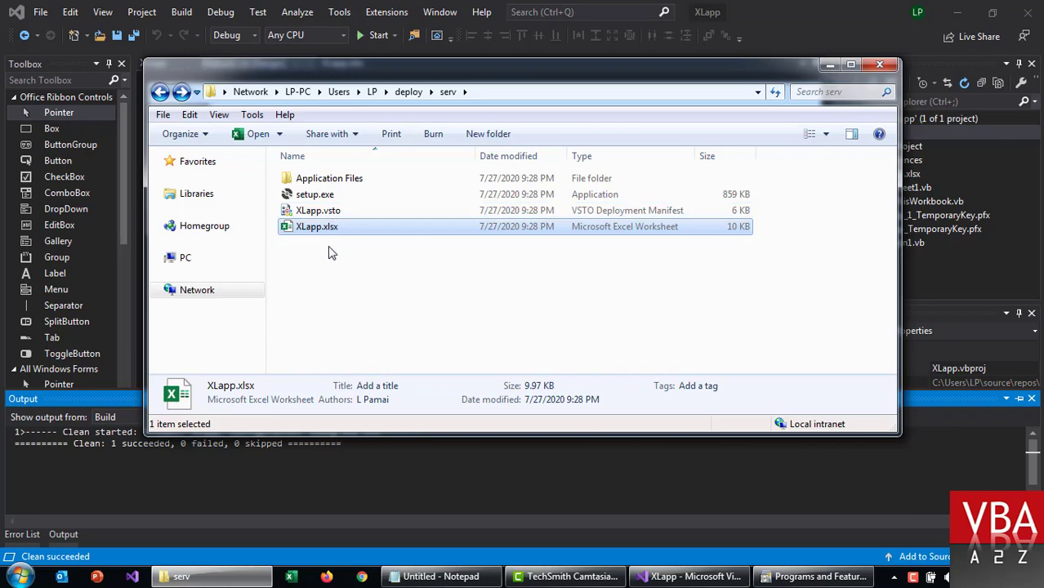
click(331, 253)
click(330, 231)
key(super+d)
key(ctrl+v)
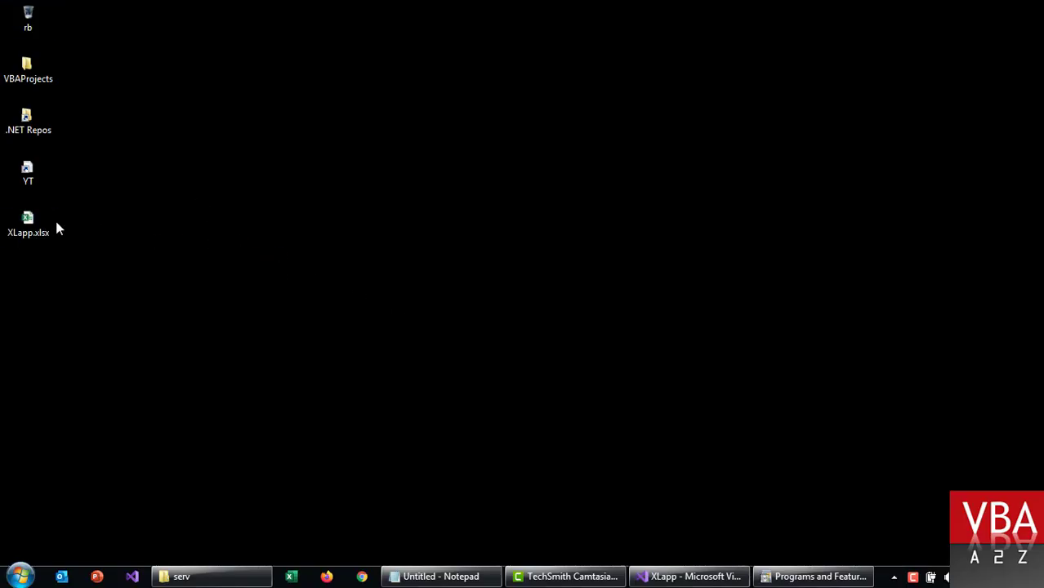
drag(50, 227, 167, 263)
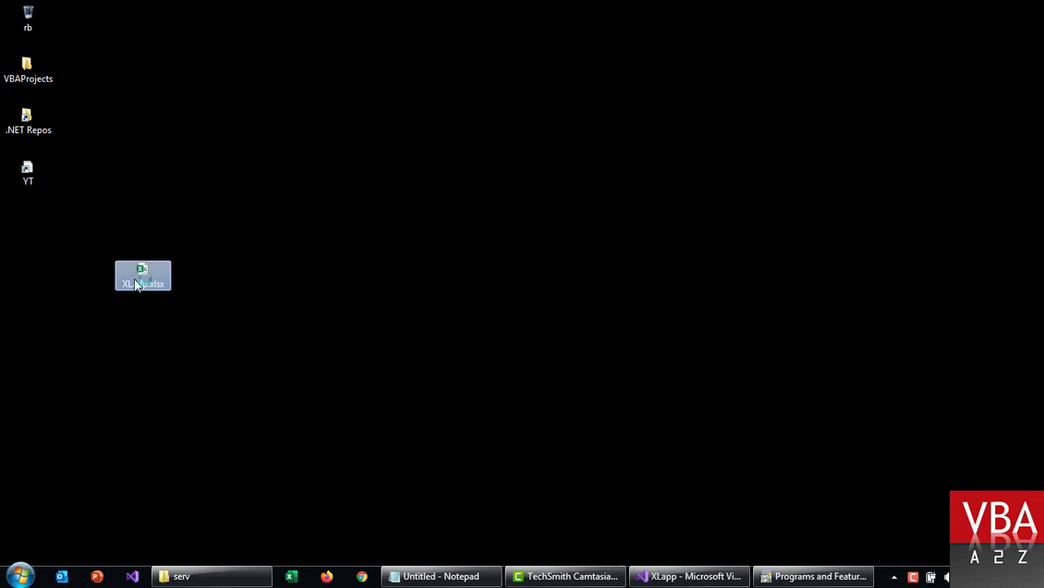
Step: Open the desktop copy, confirm the XLapp tab shows Version 1.2, and close Excel
double_click(135, 283)
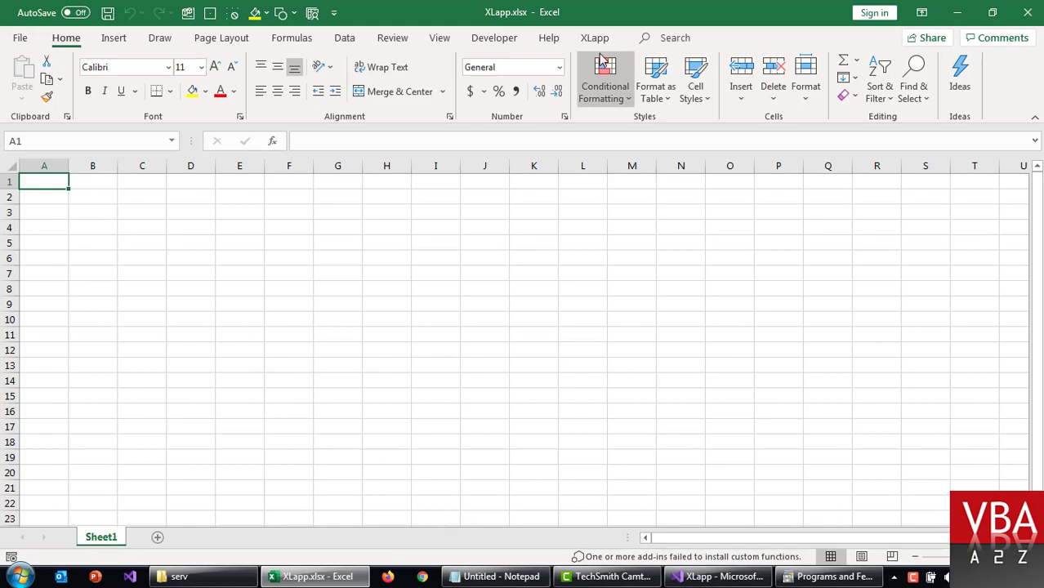
click(600, 47)
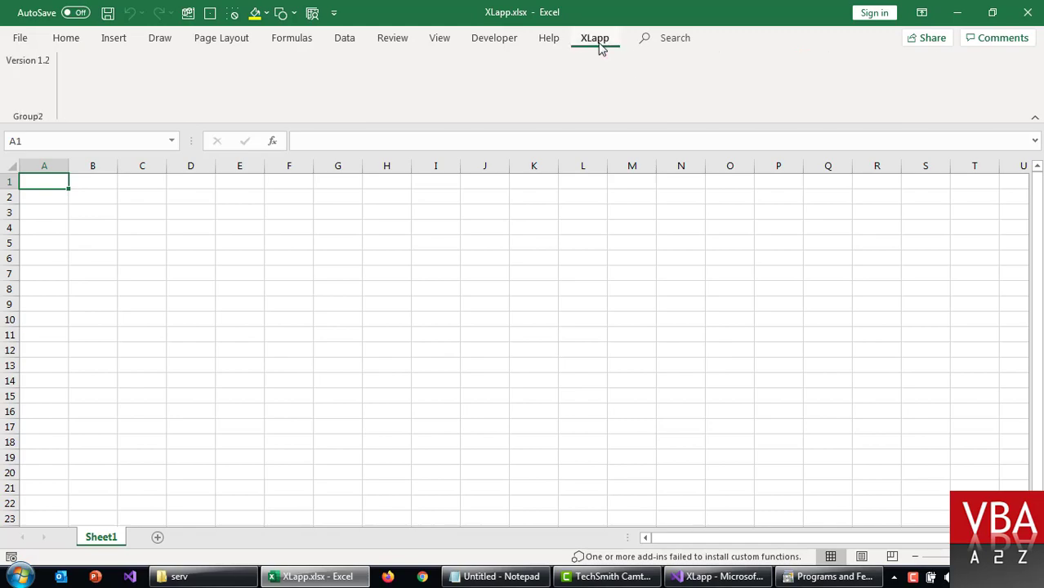
click(1030, 10)
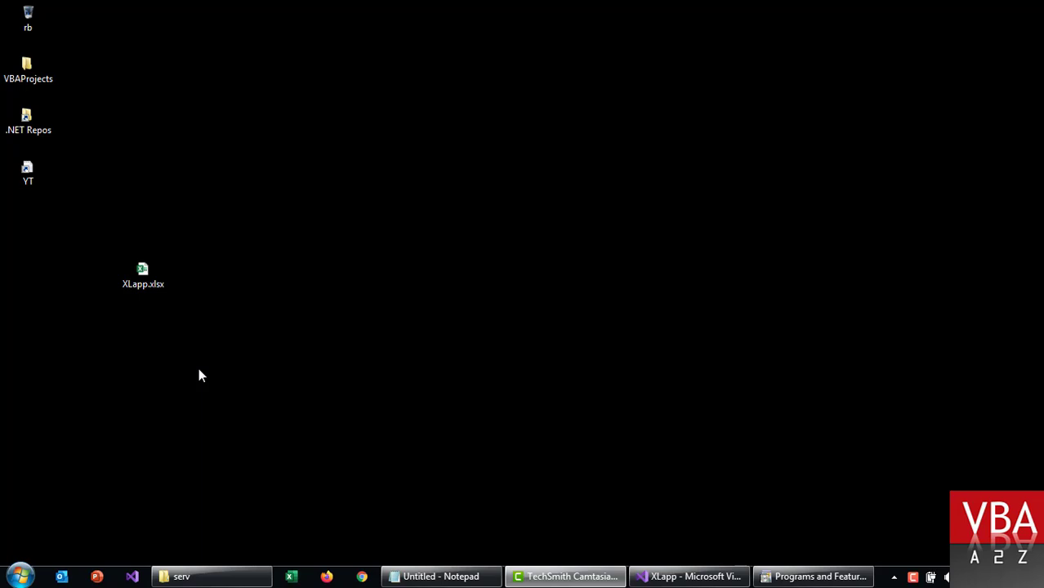
Step: Open the %LocalAppData%\Apps folder from the Run box
click(19, 576)
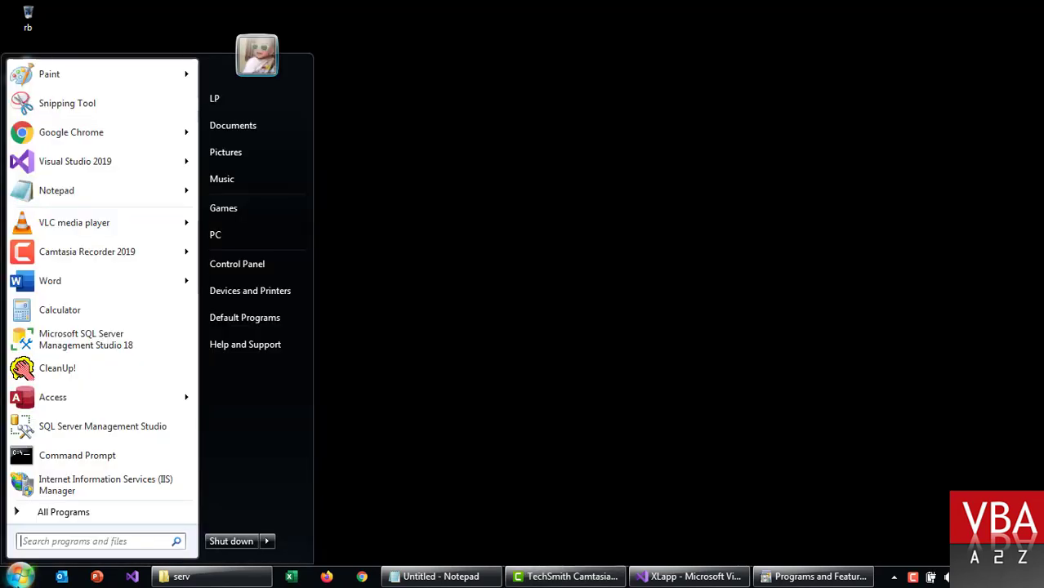
key(super+r)
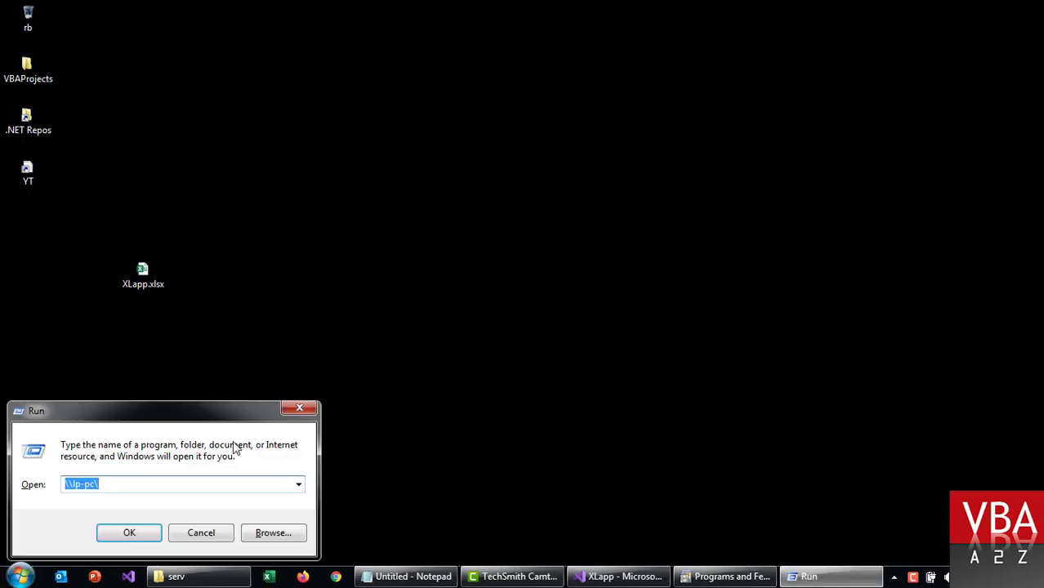
key(Down)
key(Down)
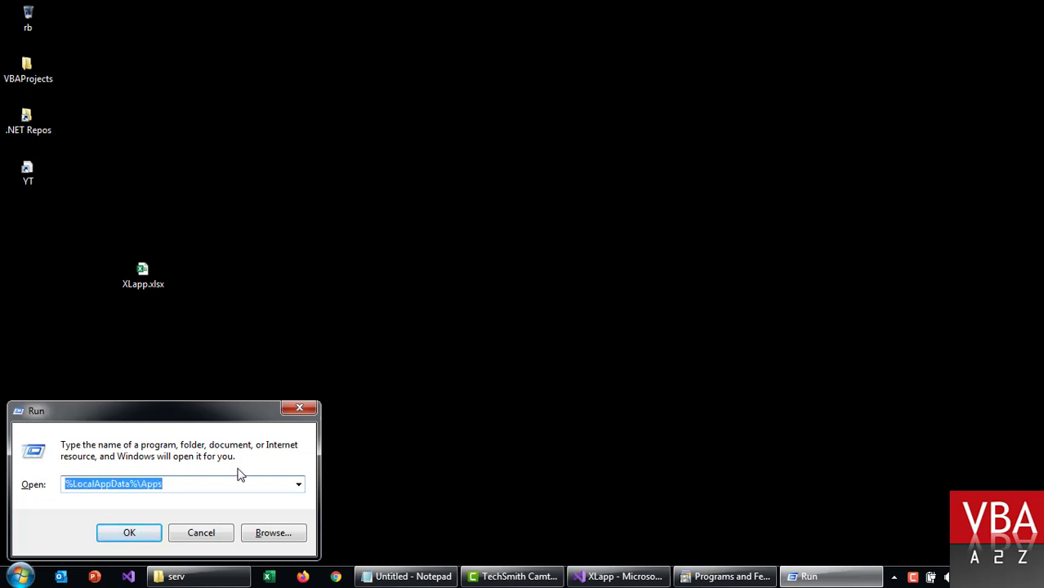
key(Return)
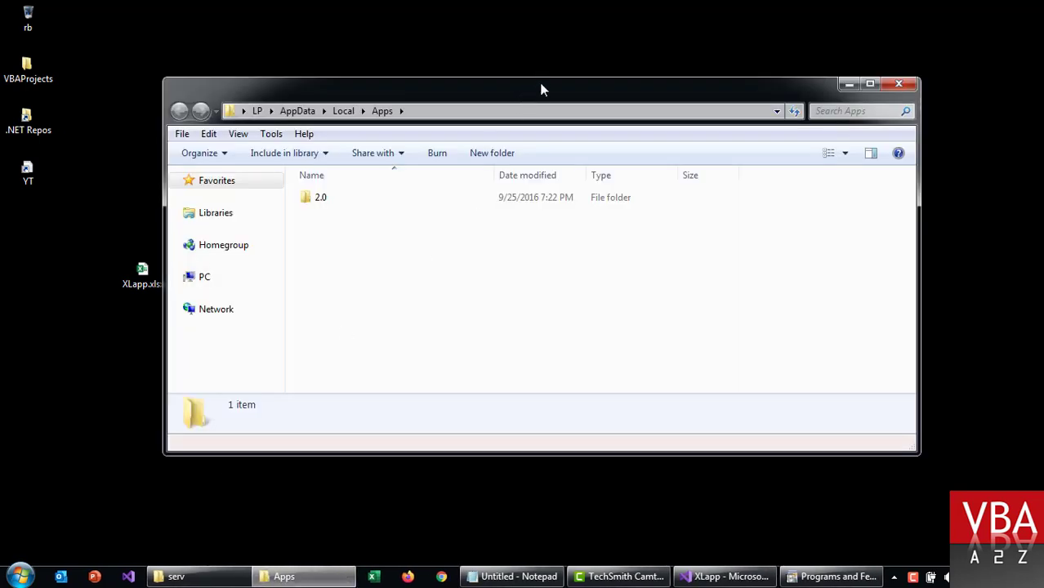
double_click(541, 93)
key(super+r)
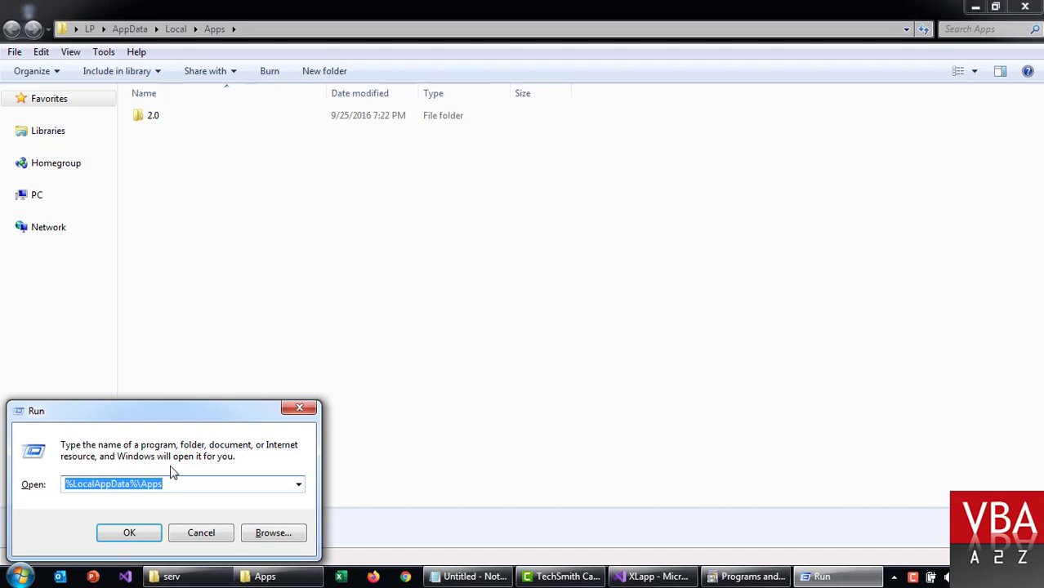
double_click(139, 487)
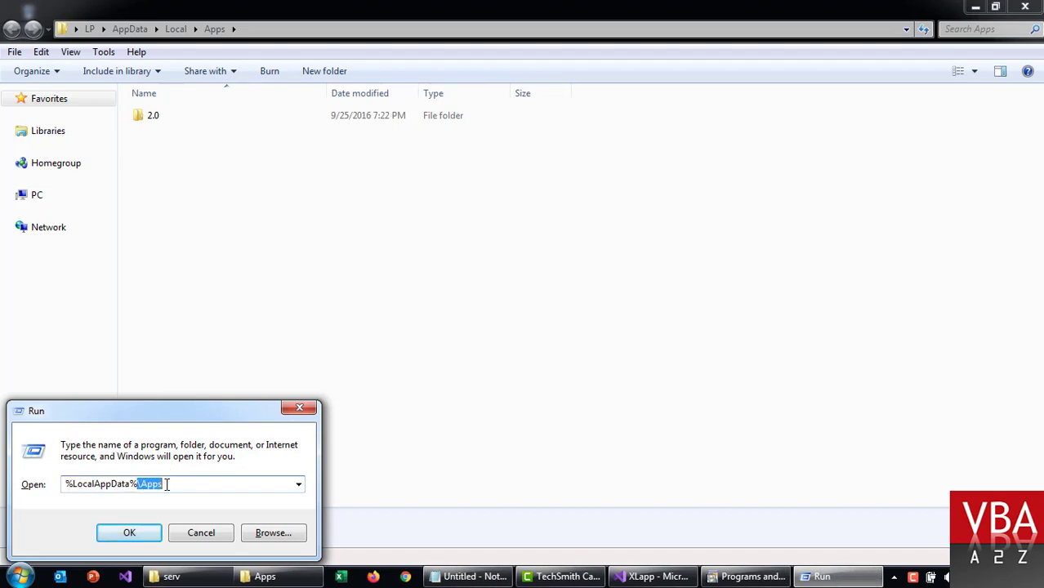
click(210, 256)
Step: Browse the 2.0 > Data cache folders, including WNZTLM2Y.WJY, holding the xlapp add-in files
double_click(166, 117)
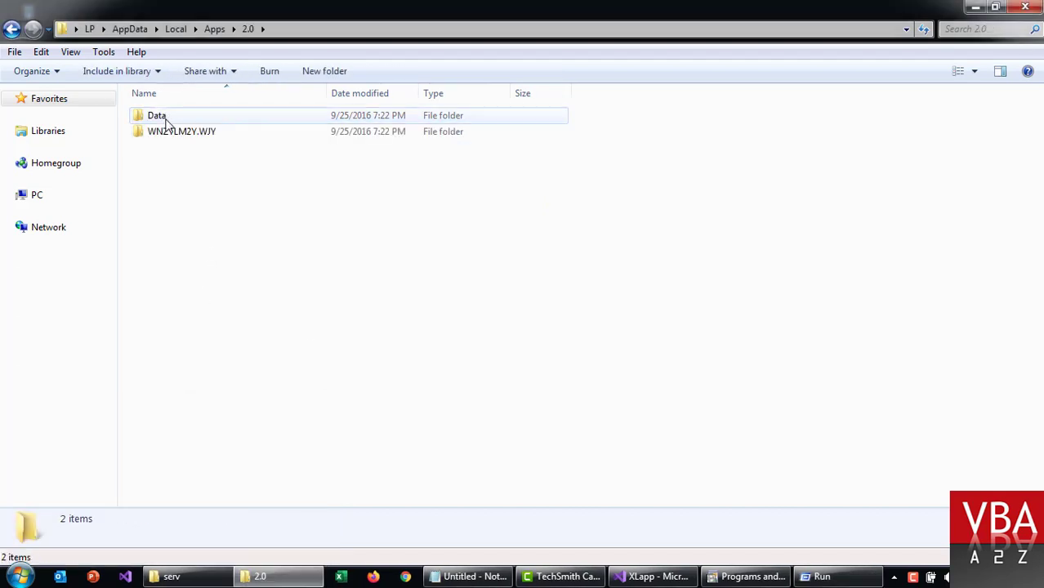
double_click(166, 119)
double_click(171, 122)
double_click(172, 121)
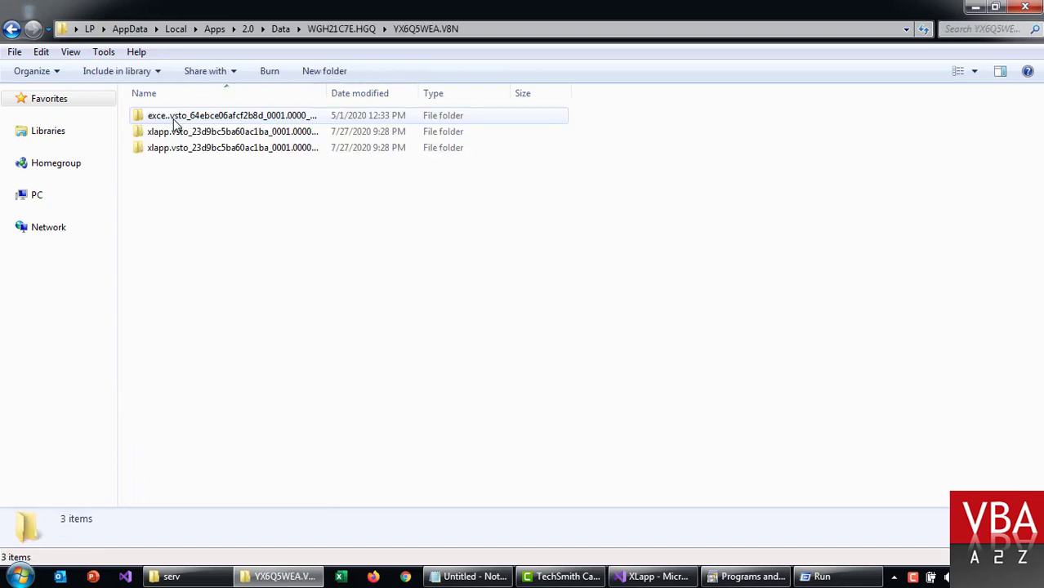
click(173, 120)
key(Return)
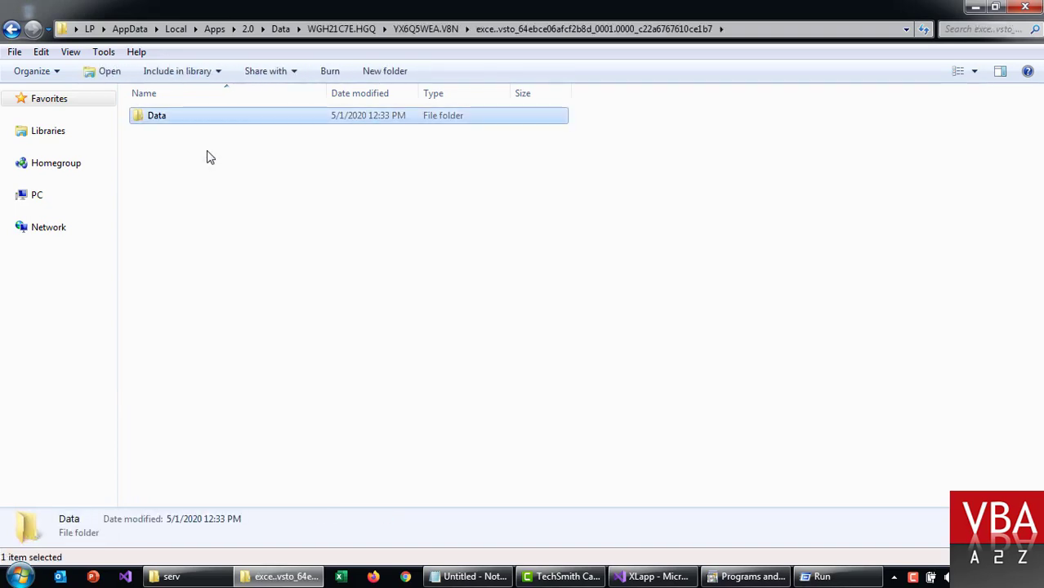
key(Return)
key(BackSpace)
key(BackSpace)
key(BackSpace)
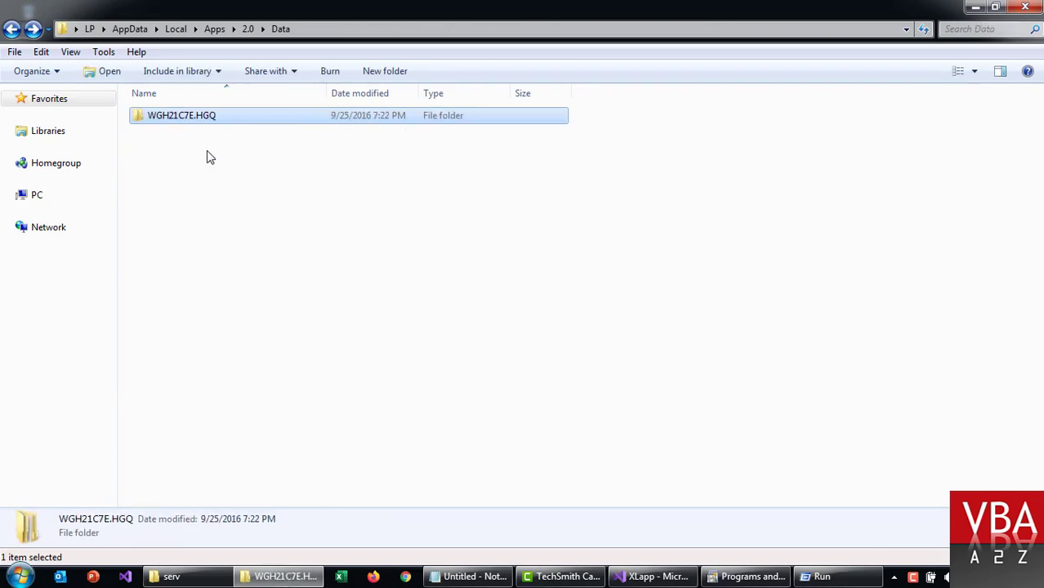
key(BackSpace)
key(Down)
key(Return)
key(Return)
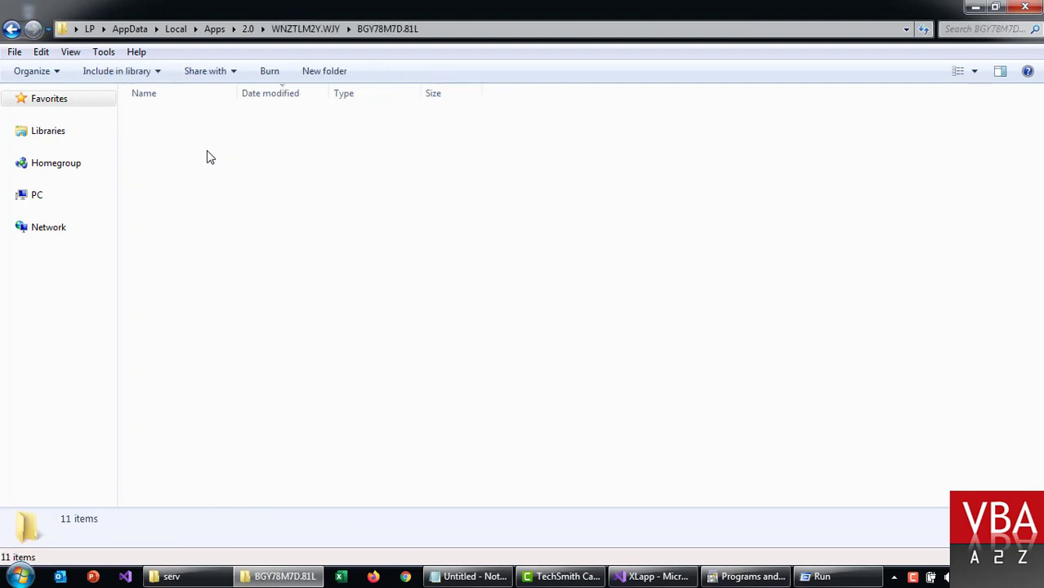
key(End)
double_click(238, 93)
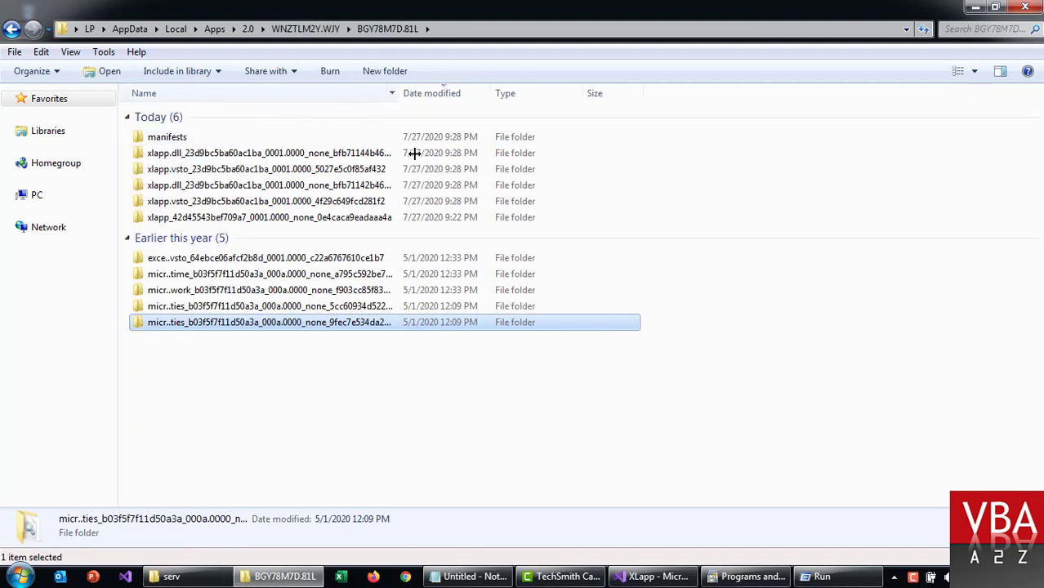
click(462, 471)
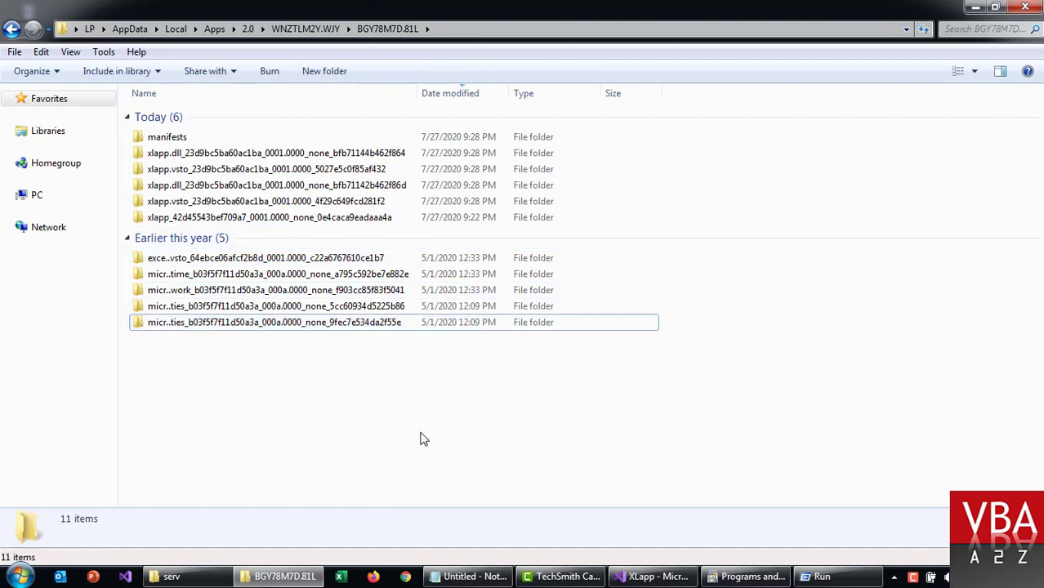
Step: Close the Explorer window and Run box, and refresh the desktop
key(alt+F4)
click(206, 535)
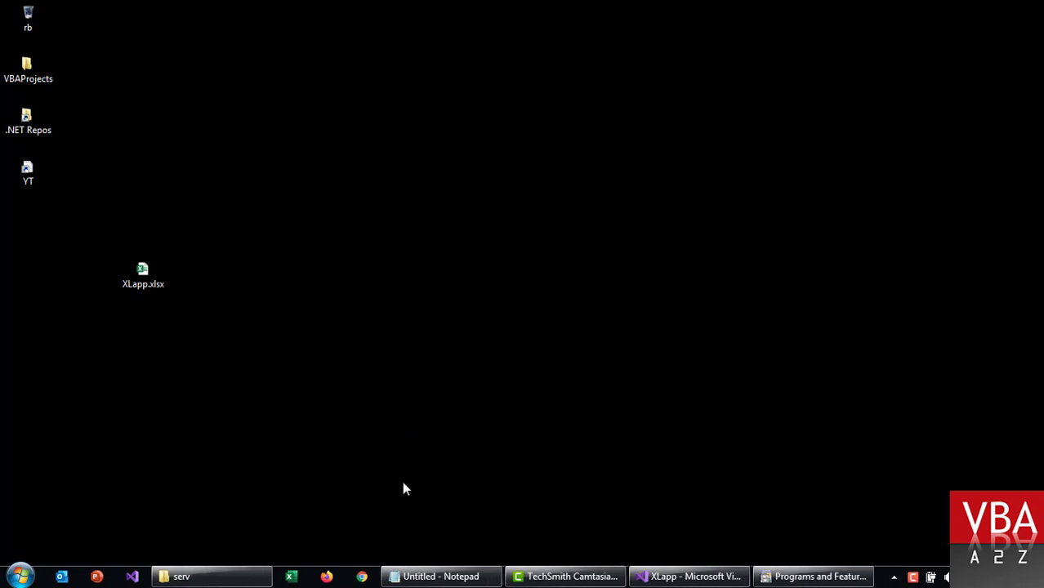
right_click(402, 481)
click(459, 279)
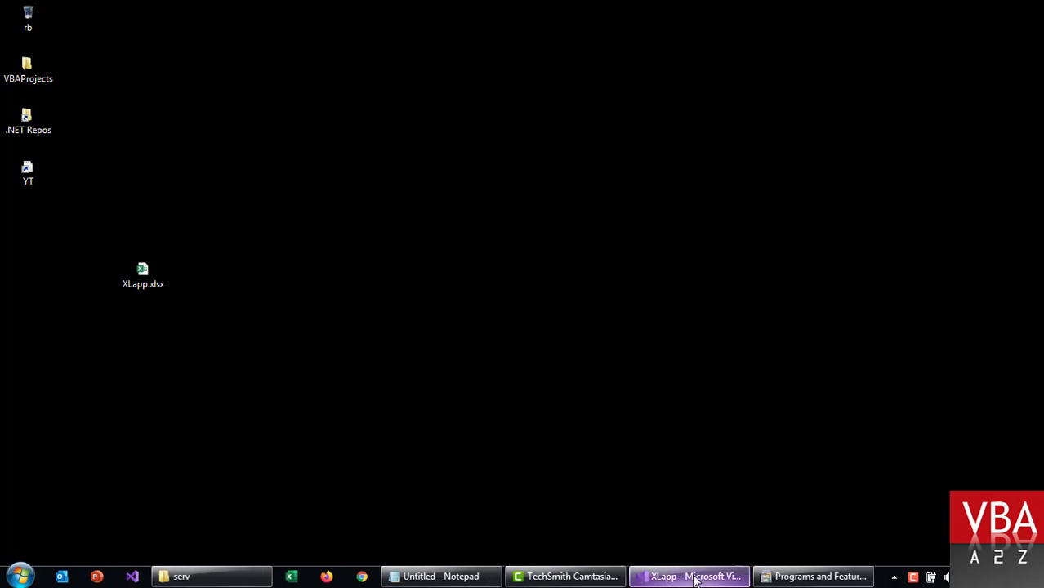
click(694, 577)
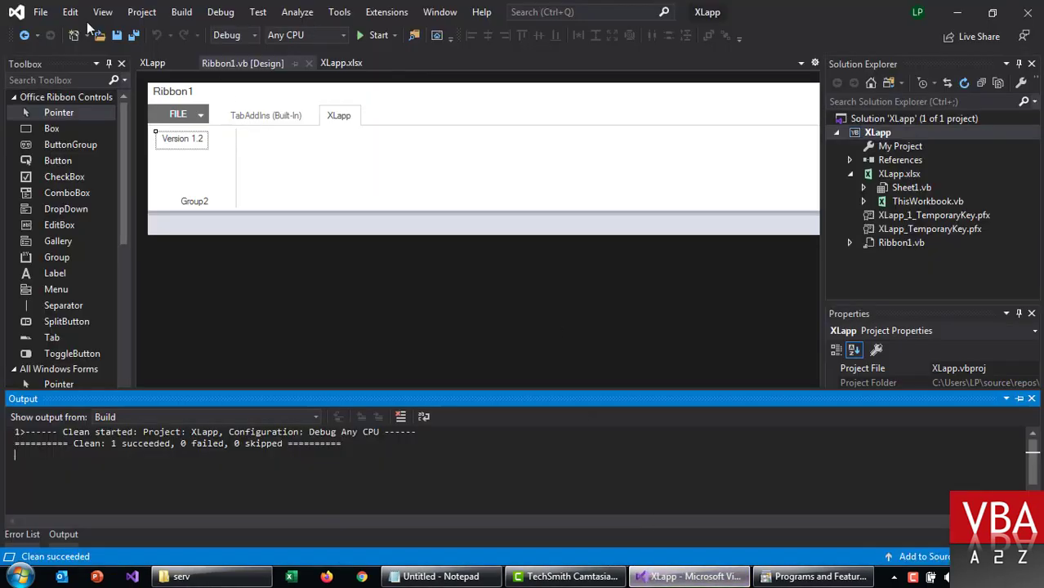
Step: Save all XLapp project files and close the XLapp solution
click(133, 35)
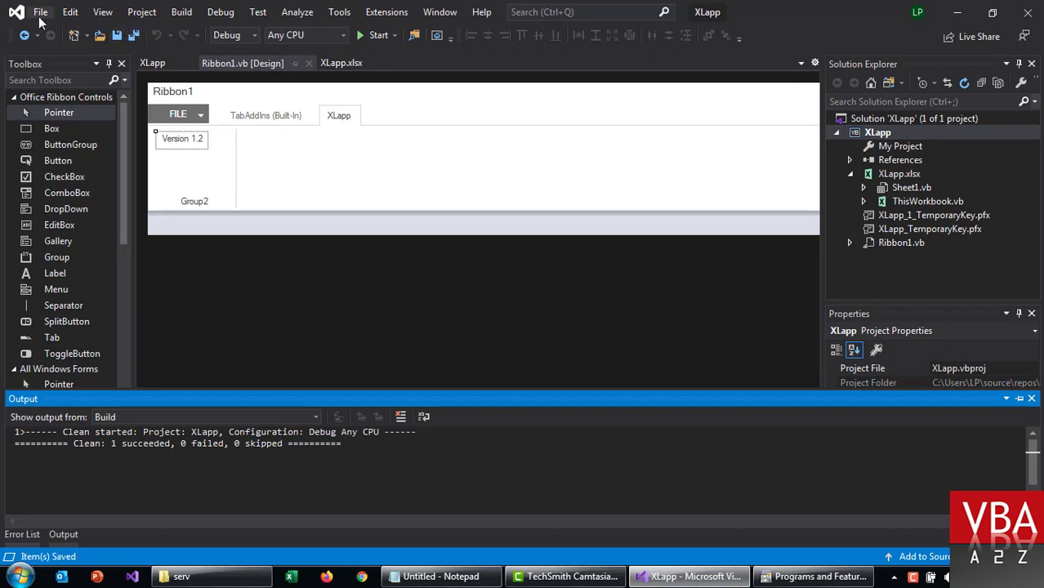
click(39, 15)
click(69, 155)
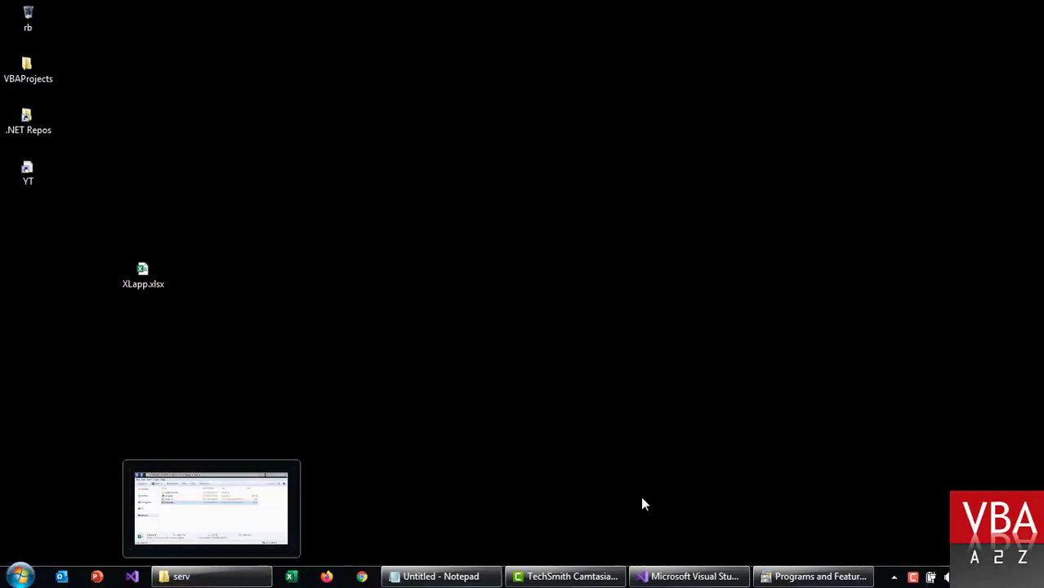
Step: Uninstall XLapp from Programs and Features
click(813, 577)
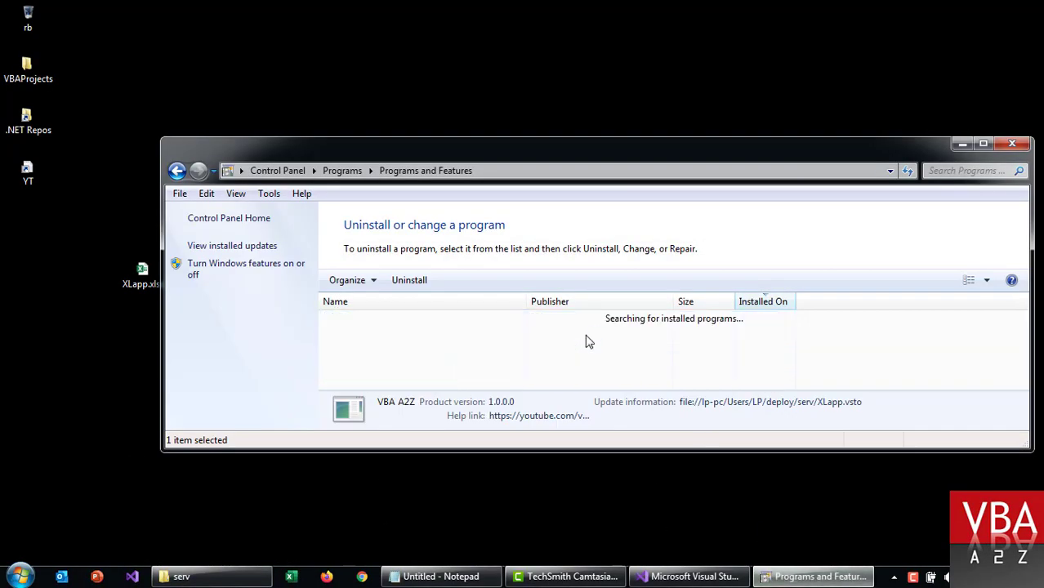
right_click(613, 323)
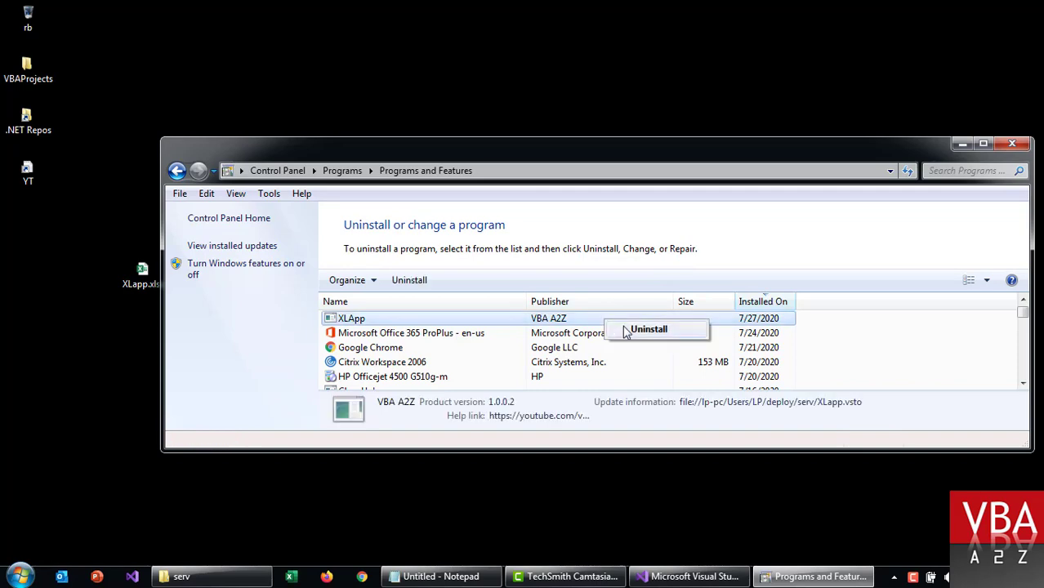
click(626, 331)
click(592, 341)
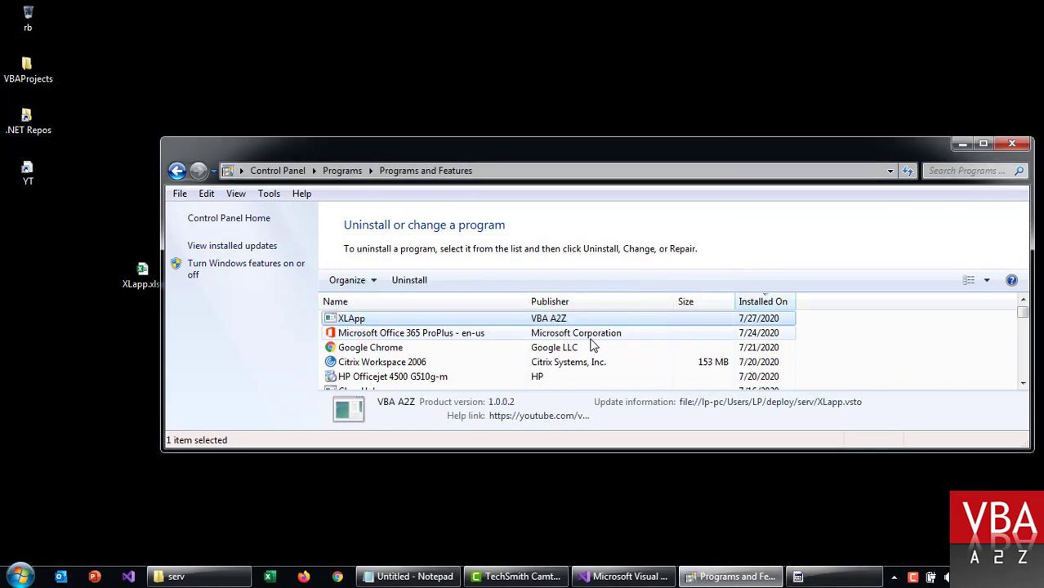
click(446, 320)
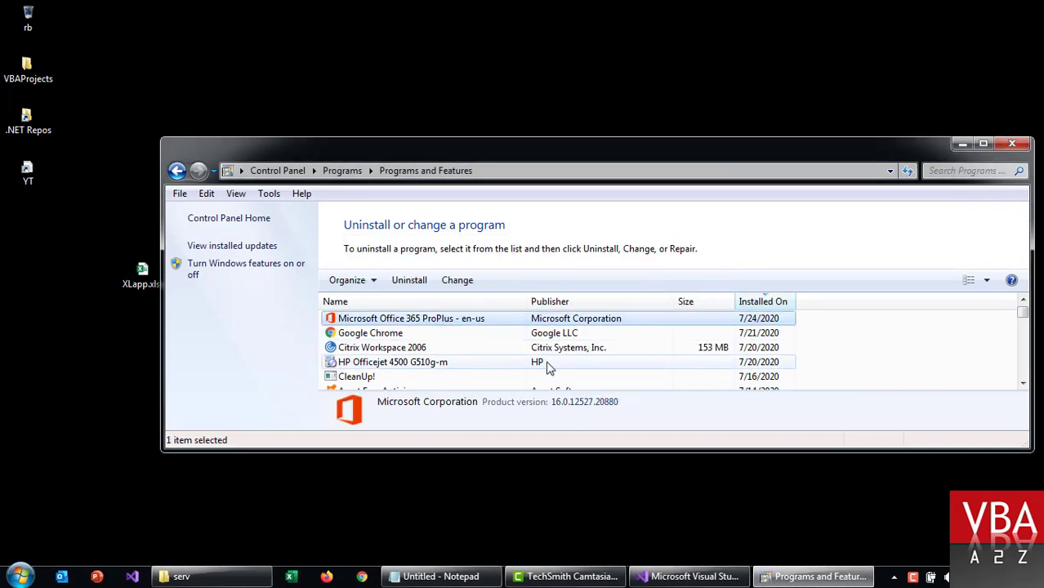
Step: Delete the XLapp.xlsx copy from the desktop and refresh it
key(super+d)
click(144, 276)
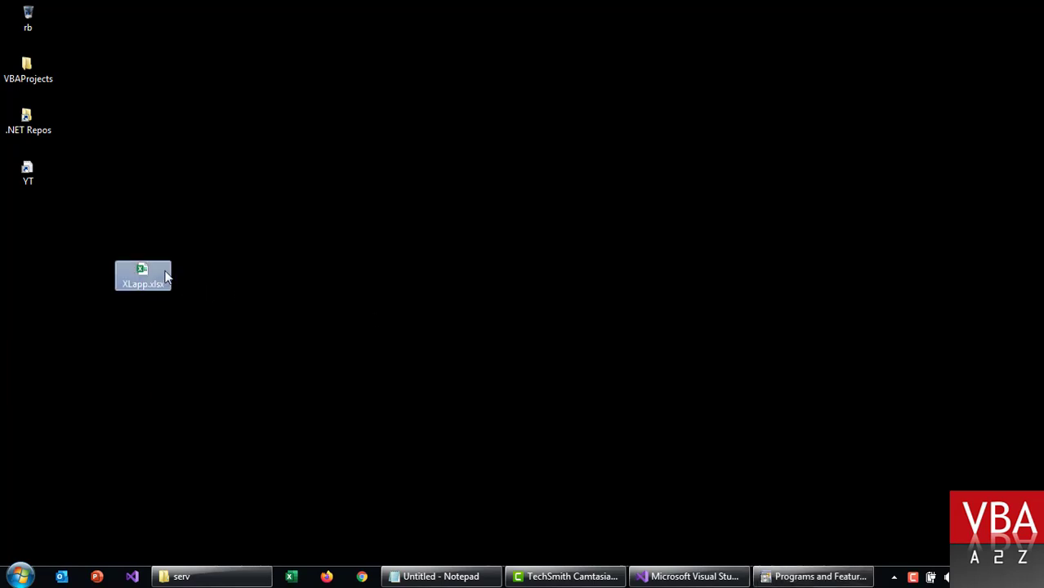
drag(79, 243, 240, 325)
key(Delete)
key(Return)
right_click(173, 363)
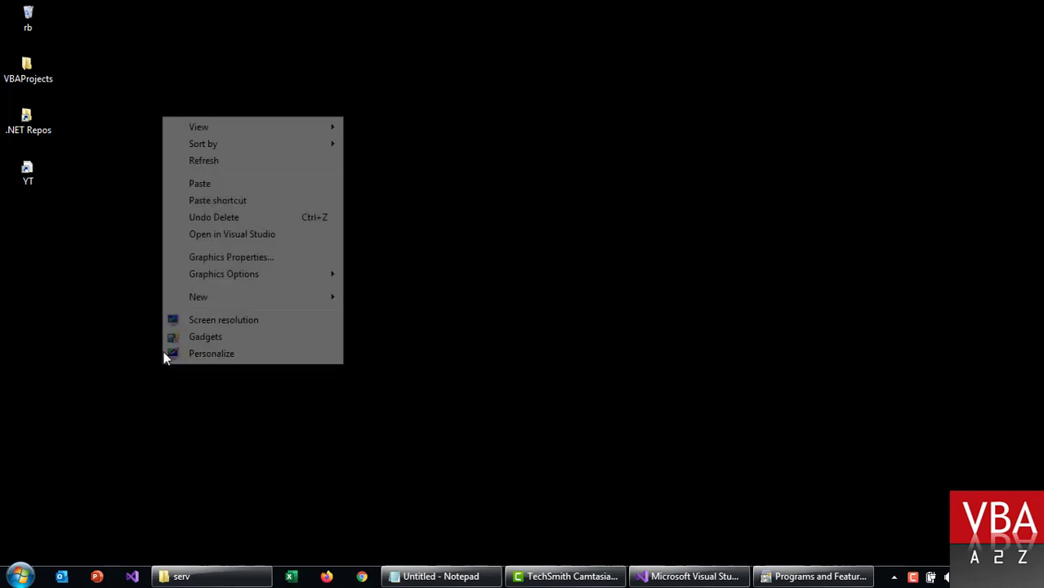
click(248, 168)
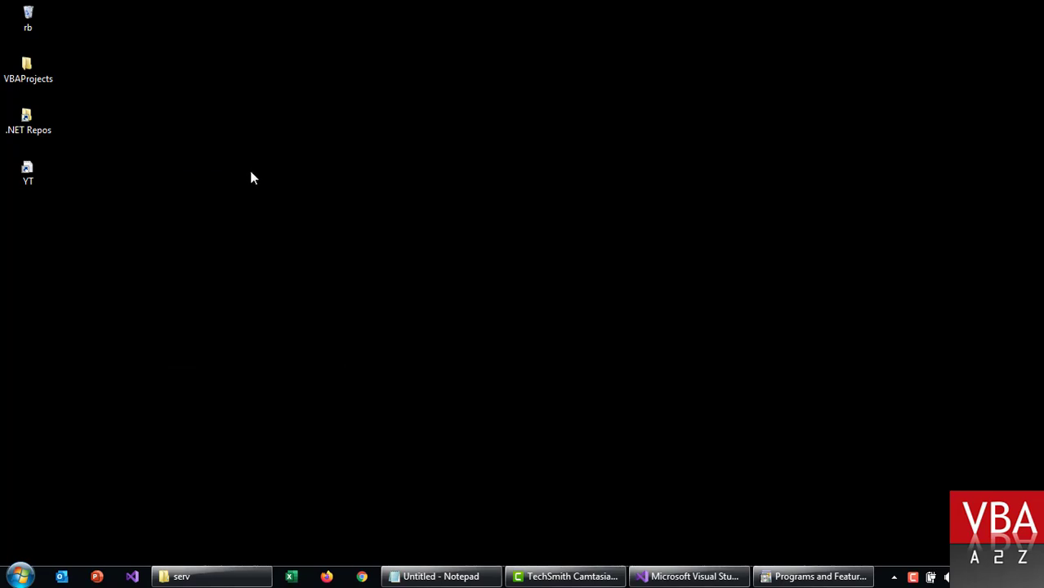
click(689, 573)
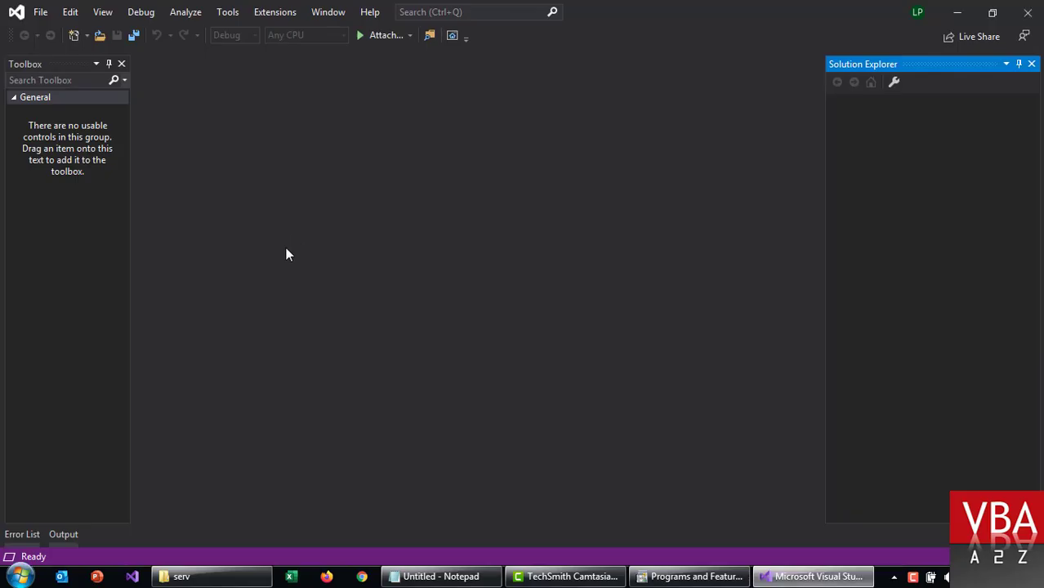
Step: Create a Visual Basic Excel VSTO Add-in project named XLaddinApp via the 'excel addin' template search
key(ctrl+shift+n)
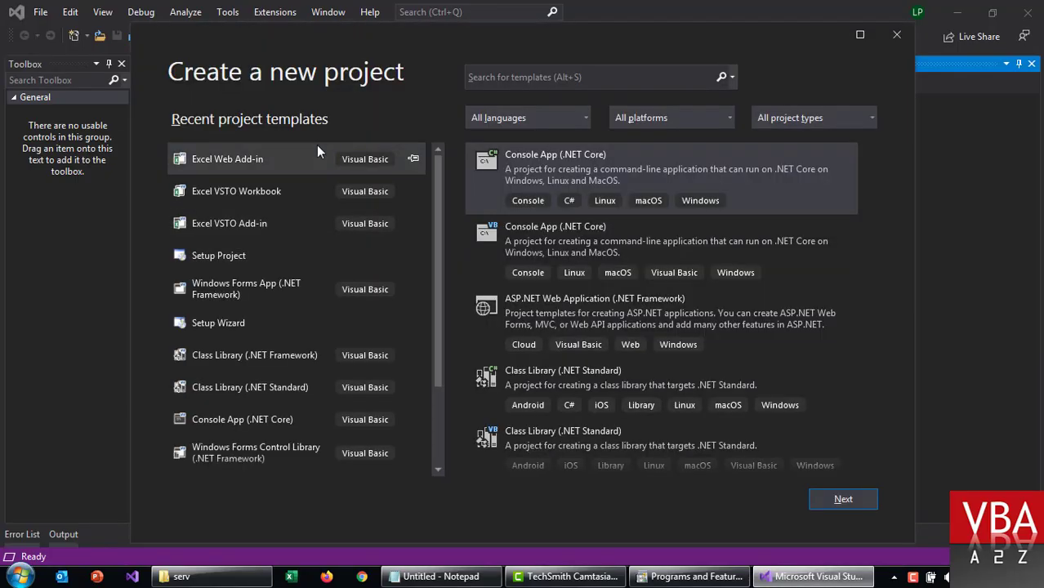
click(552, 72)
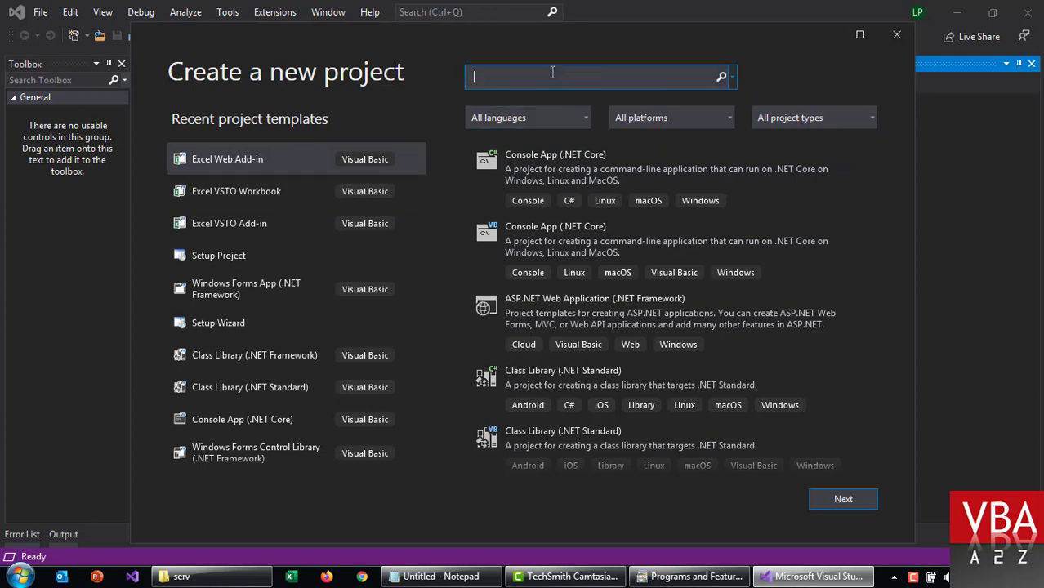
text(excel addin)
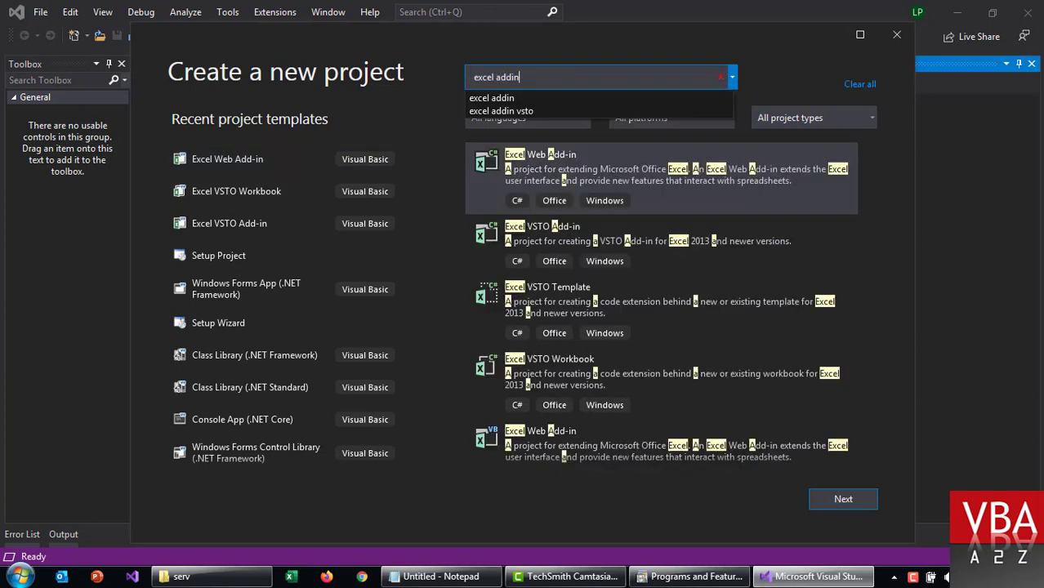
click(538, 357)
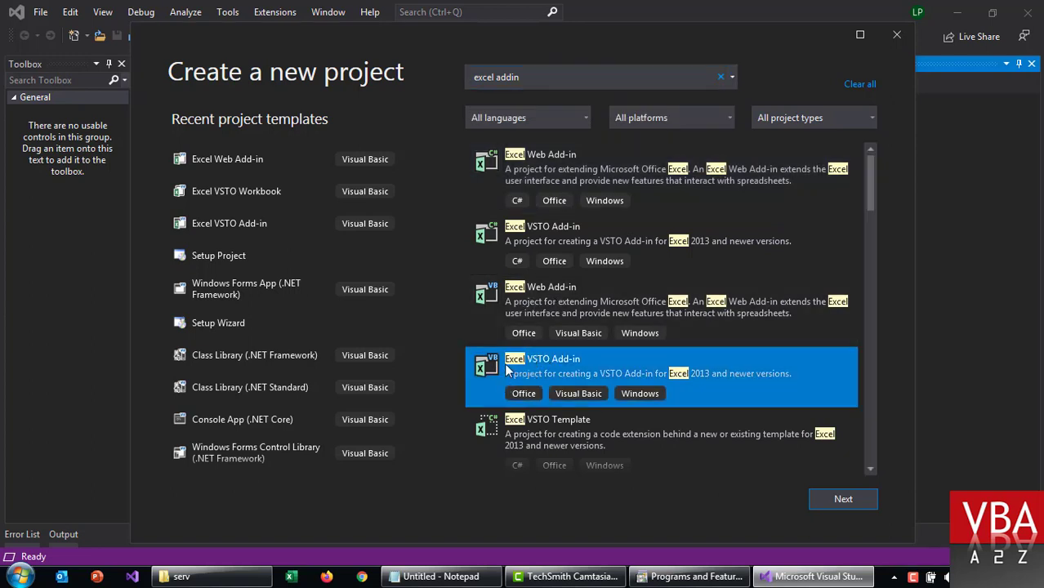
click(839, 495)
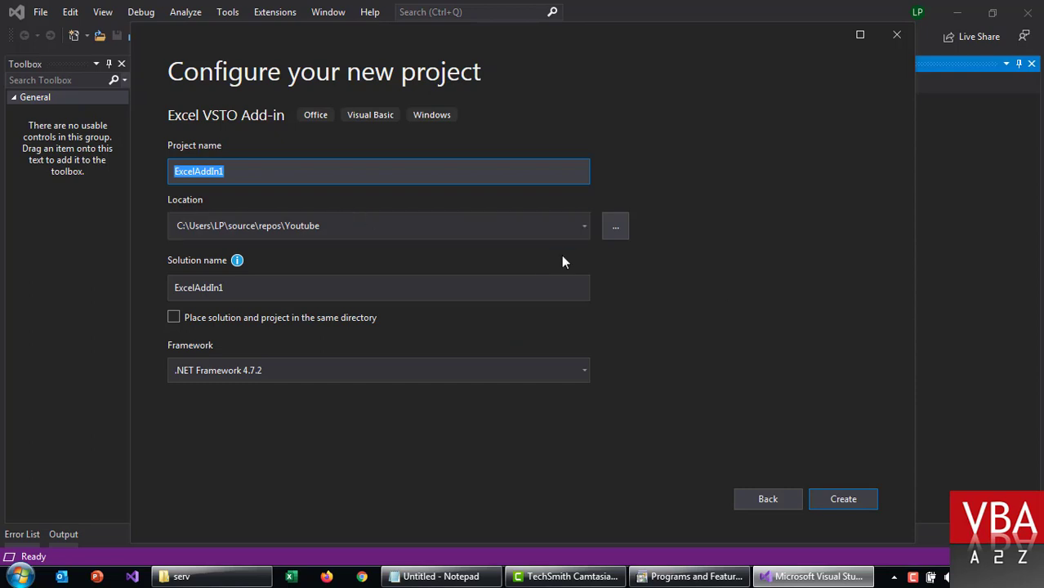
text(XLa)
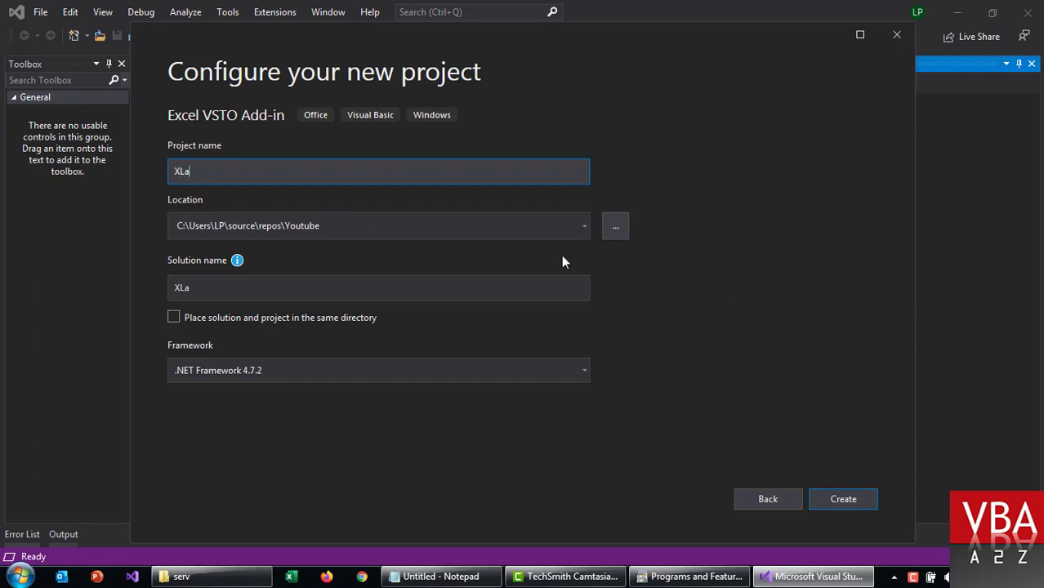
text(ddinApp)
click(840, 499)
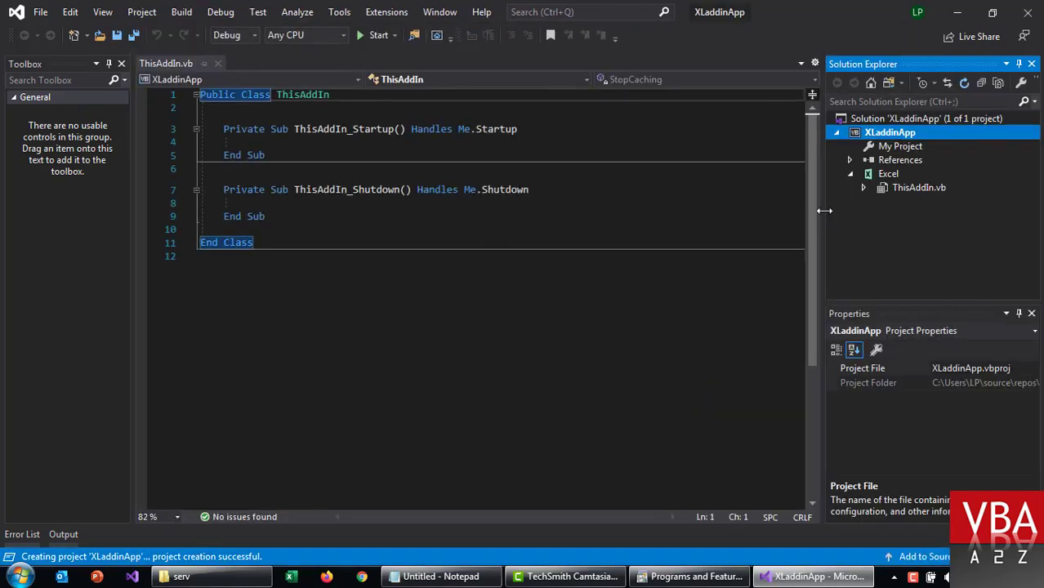
Step: Add a Ribbon (Visual Designer) component to the project and give it a new tab
right_click(878, 136)
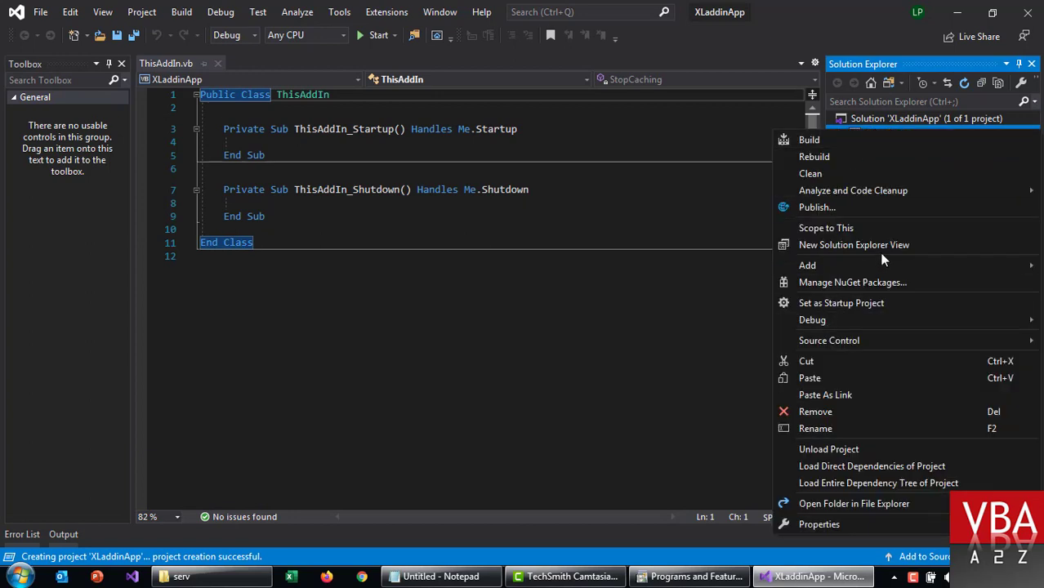
mouse_move(807, 266)
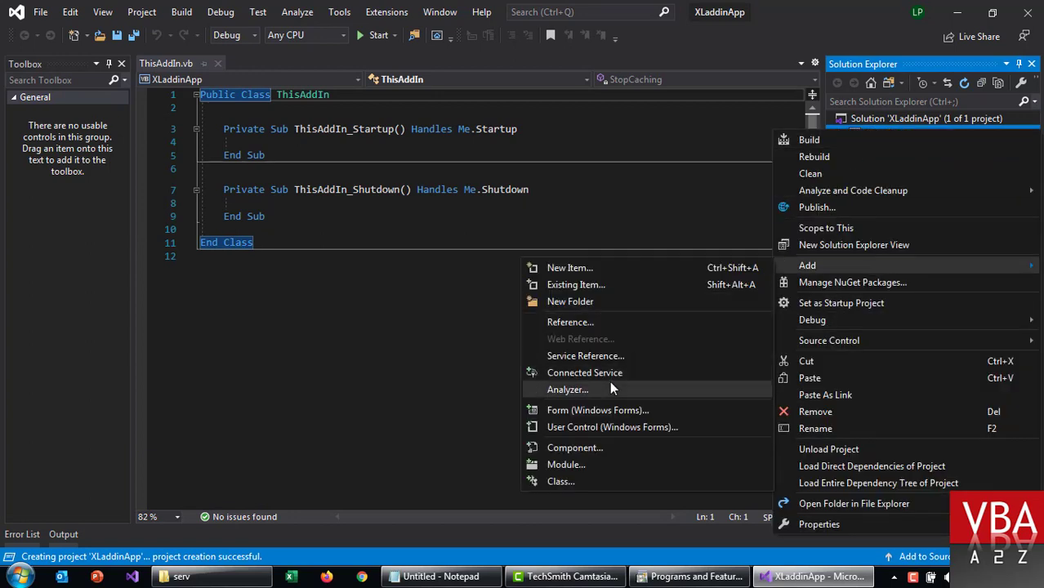
click(597, 450)
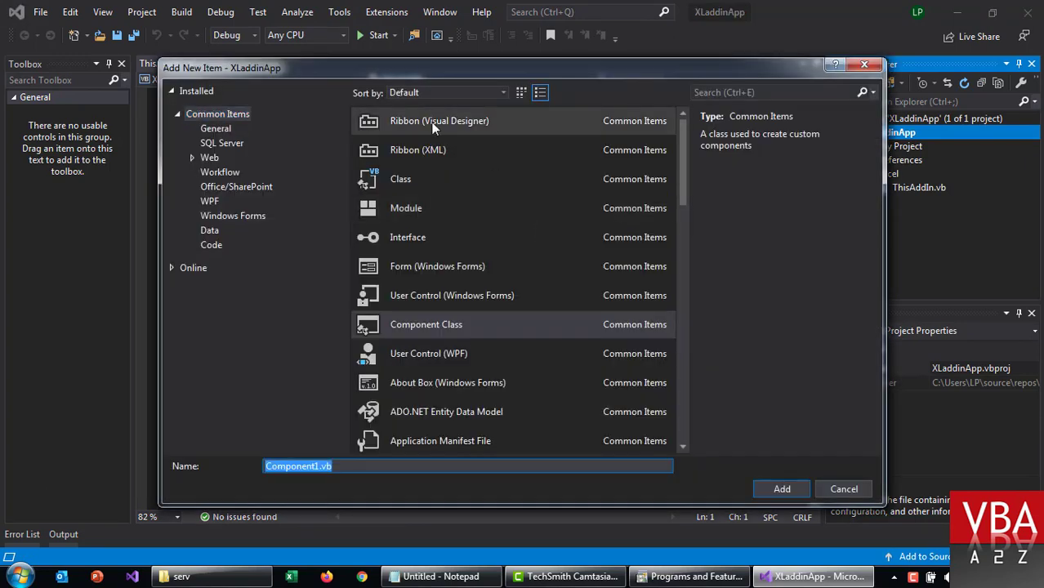
double_click(435, 130)
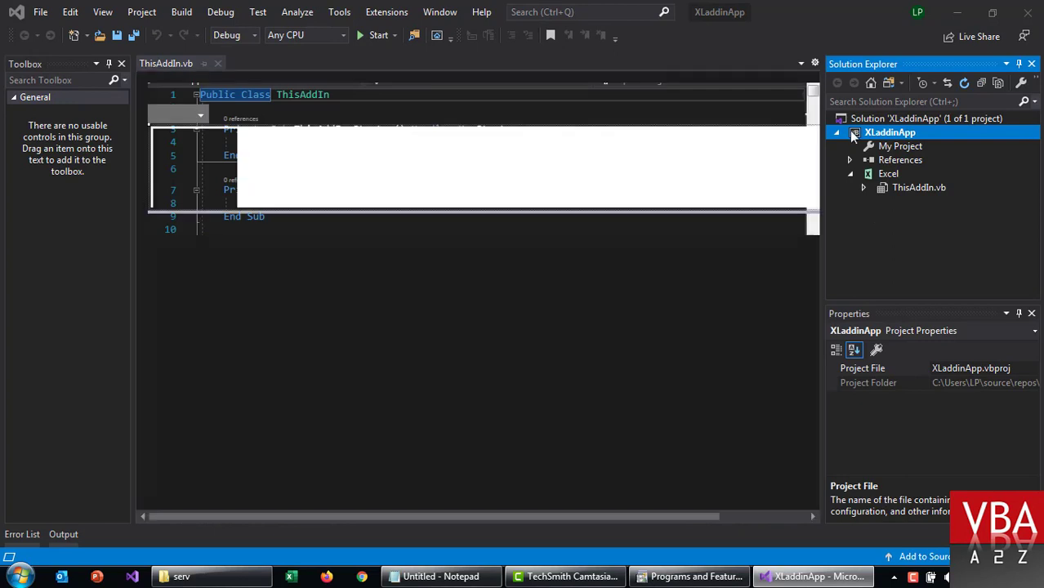
right_click(345, 119)
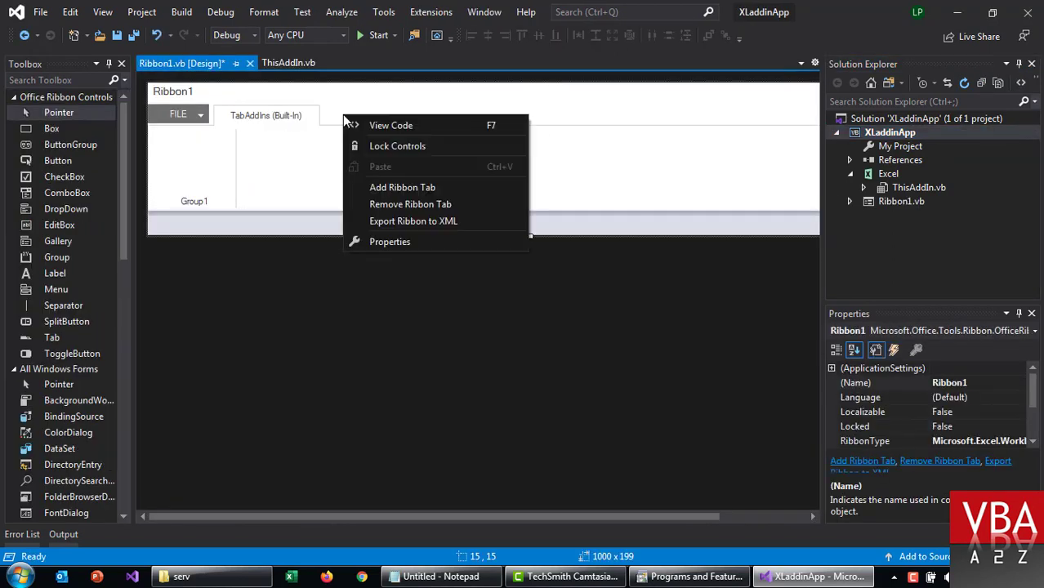
click(384, 188)
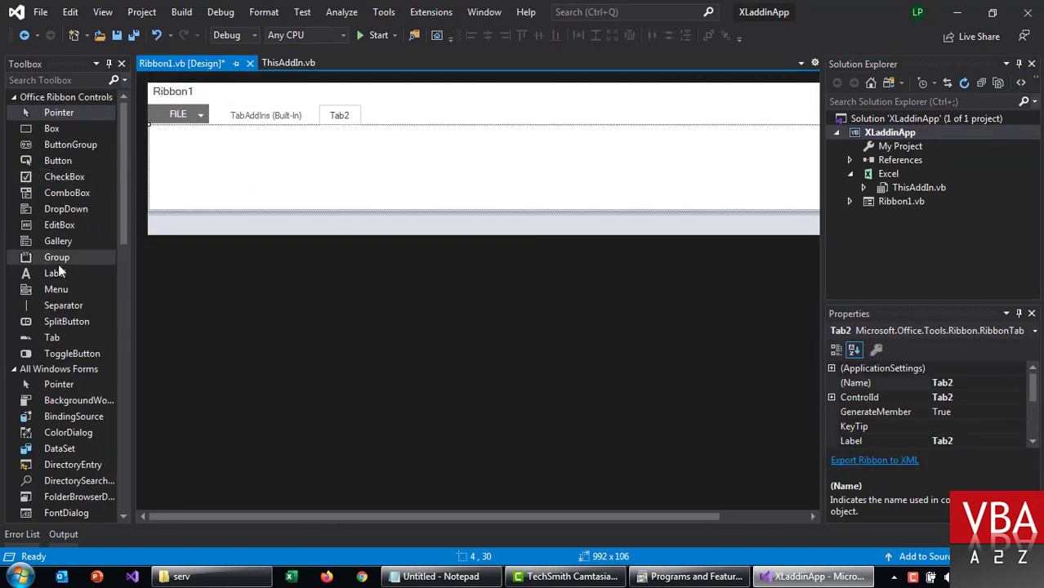
Step: Add a group labelled Deploy Demo to Tab2
drag(57, 257, 240, 203)
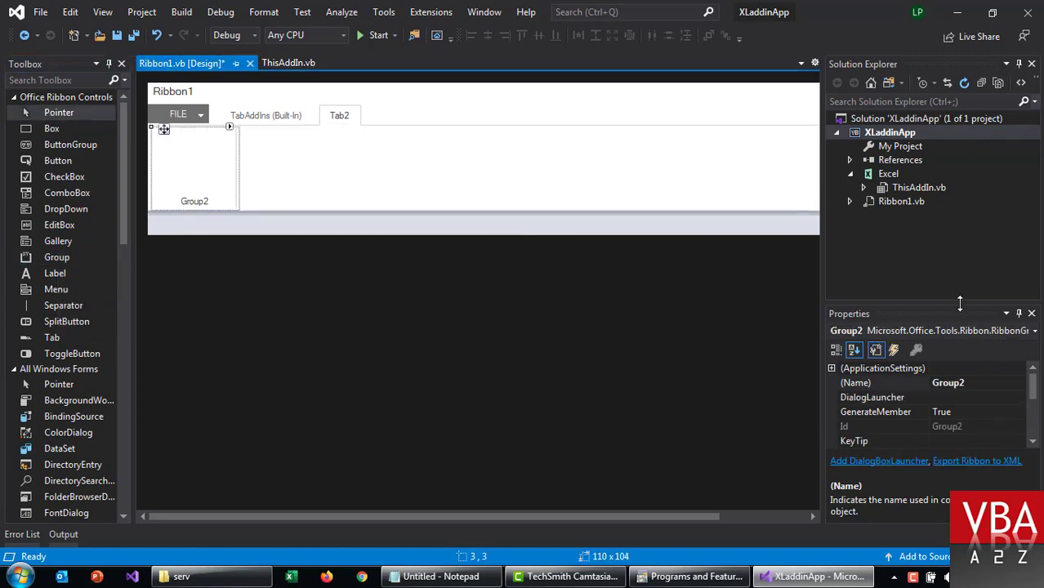
drag(960, 303, 960, 251)
click(973, 402)
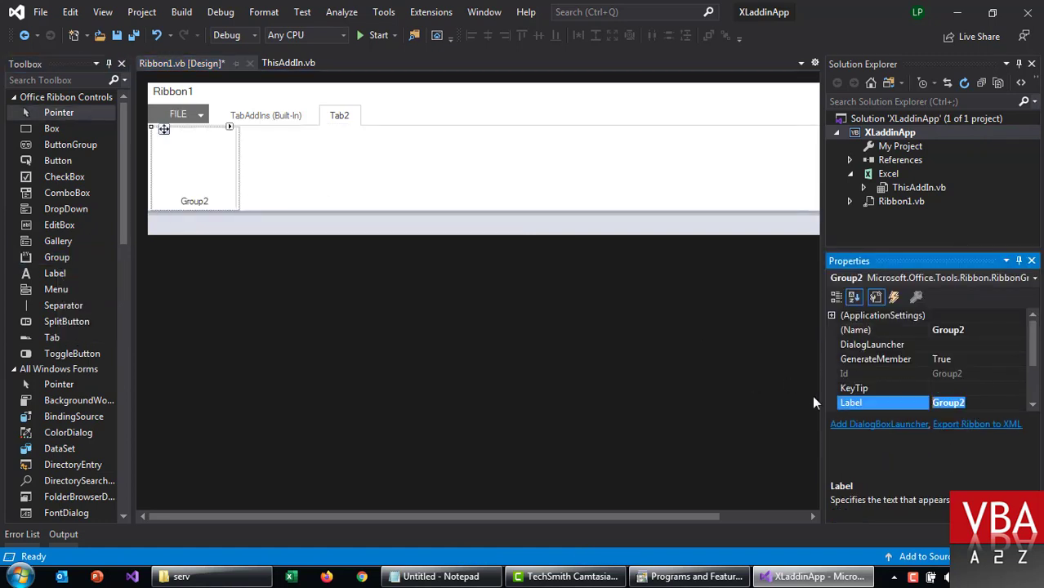
text(Deploy Demo)
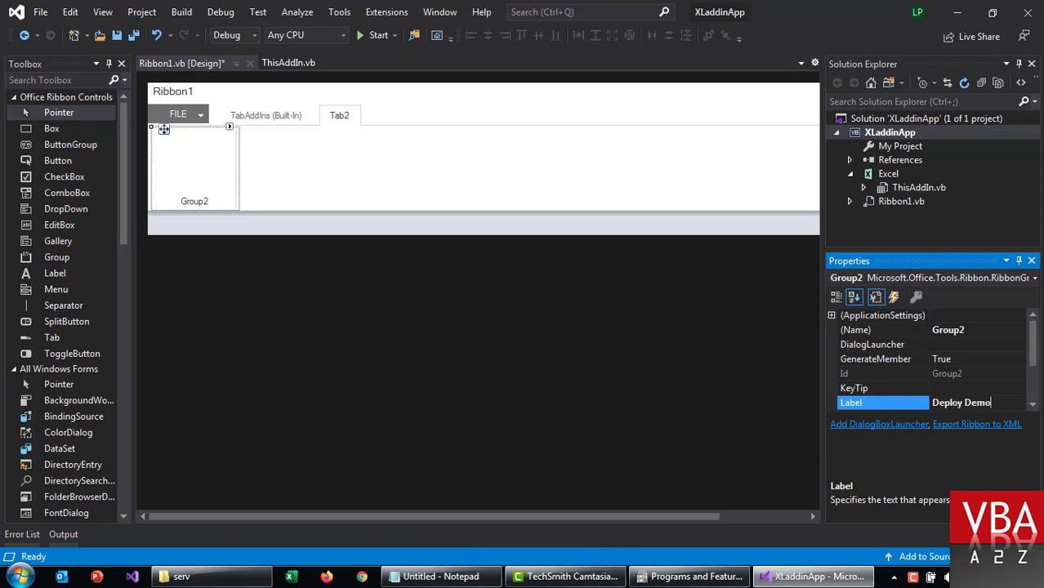
key(Return)
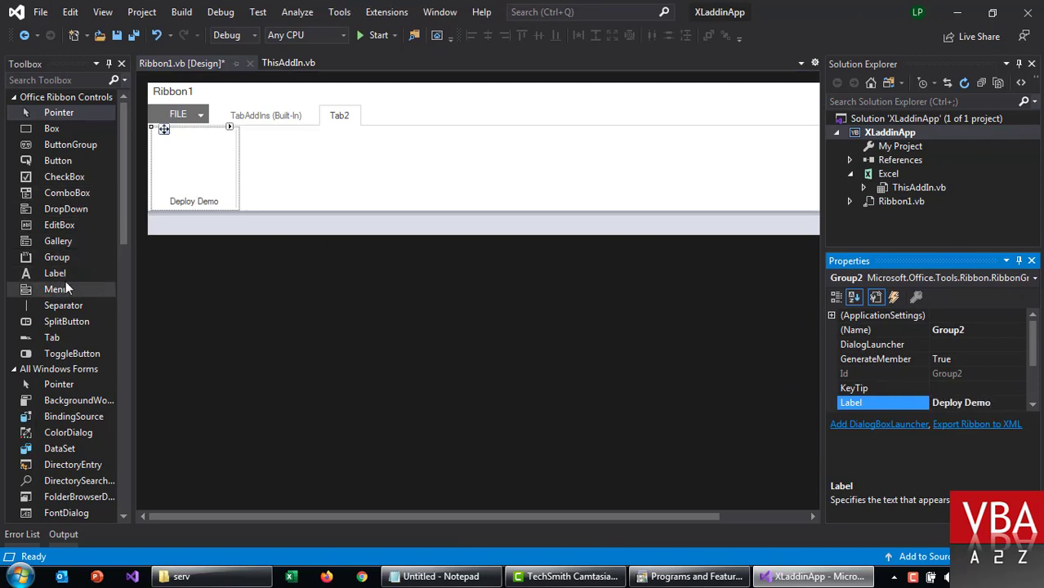
Step: Add a label and a button labelled Check Version to the Deploy Demo group
click(59, 161)
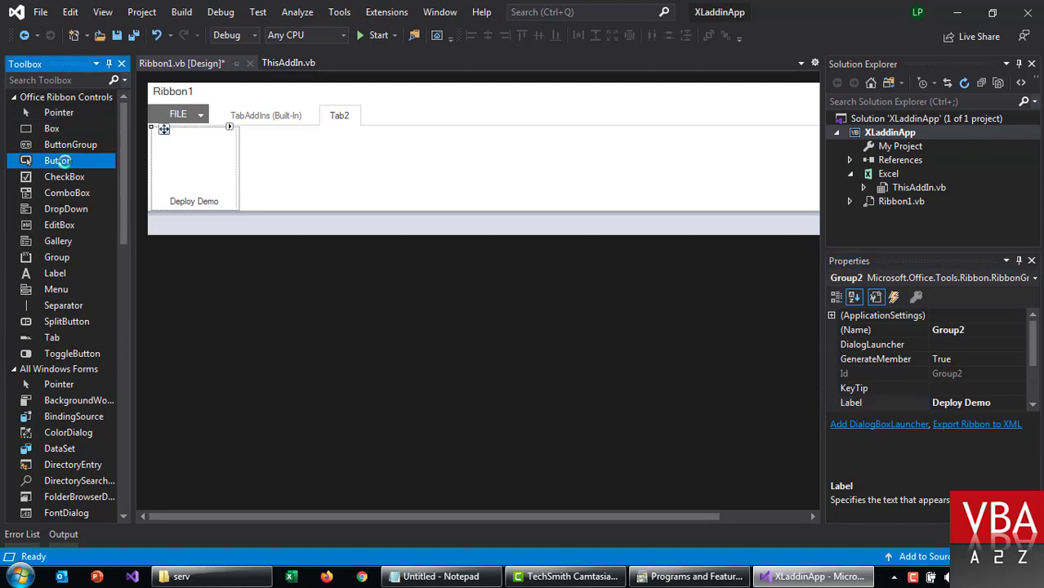
double_click(59, 161)
drag(69, 273, 179, 174)
click(178, 142)
click(176, 163)
click(179, 141)
click(179, 162)
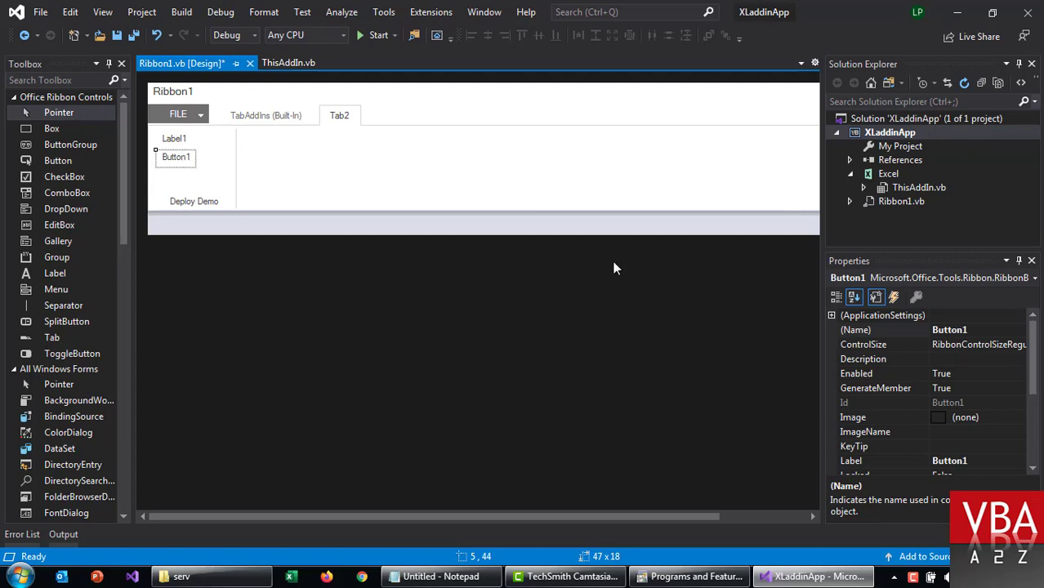
click(948, 461)
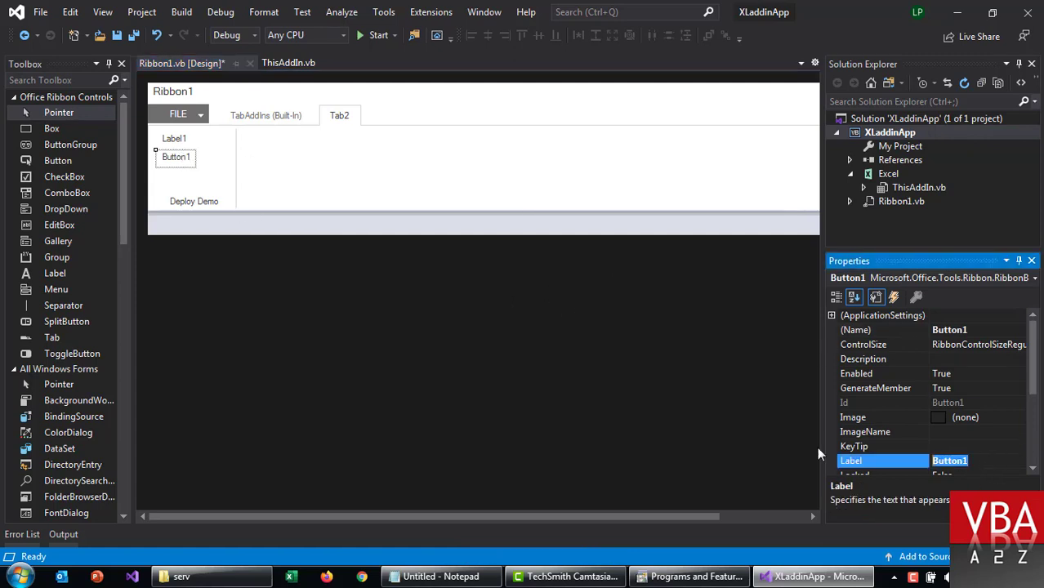
text(Check Version)
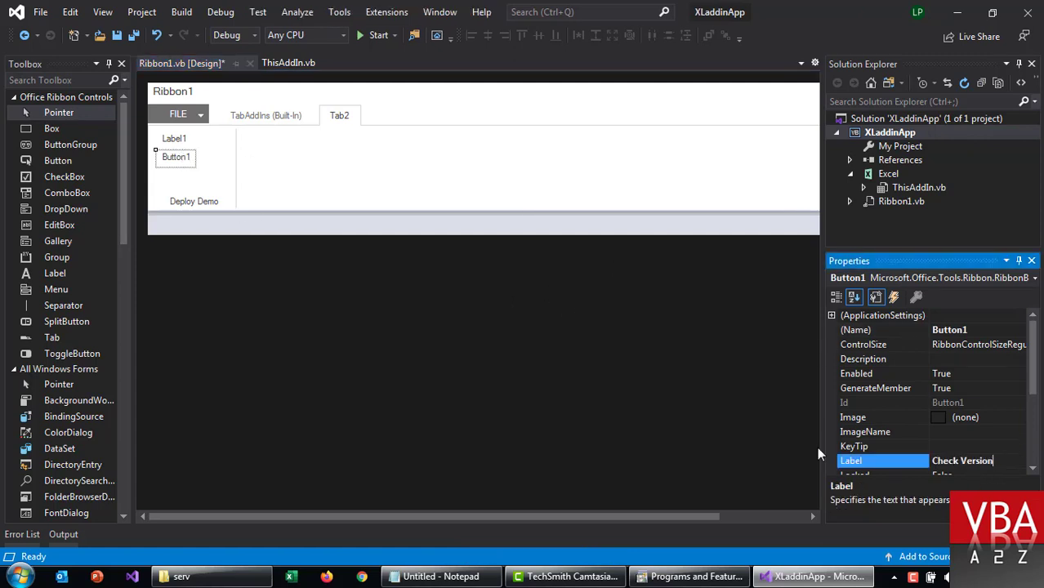
key(Return)
click(303, 191)
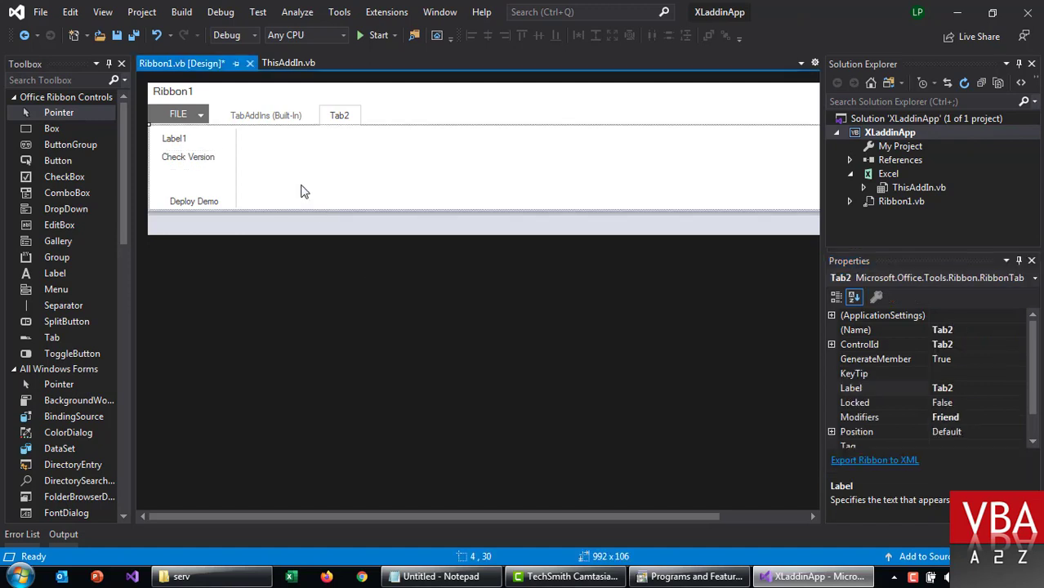
click(206, 160)
Step: Add MsgBox("Version 1.0") to Button1_Click, tidy its spacing and save the files
text(msg)
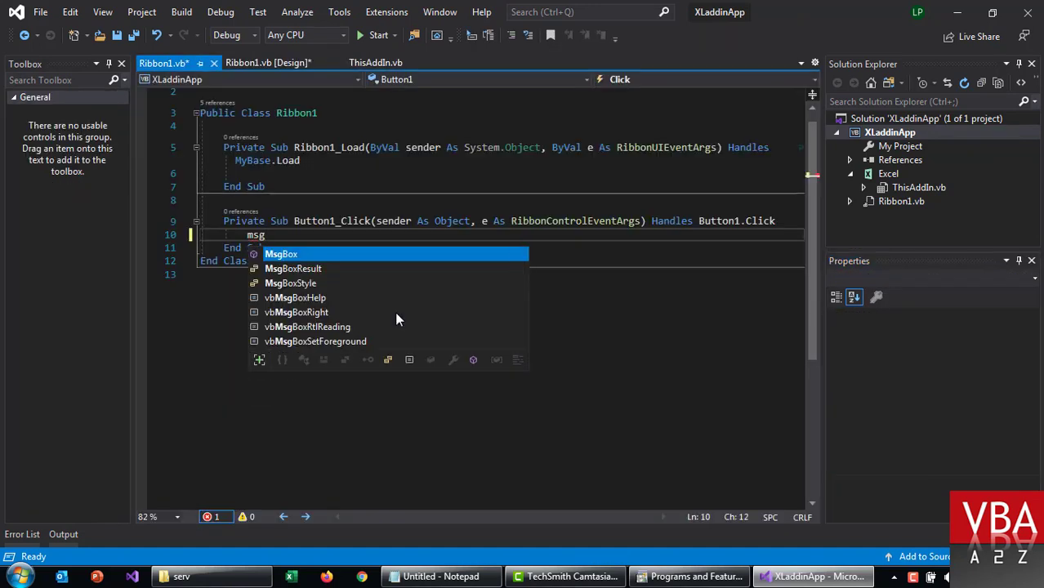
key(Tab)
text((")
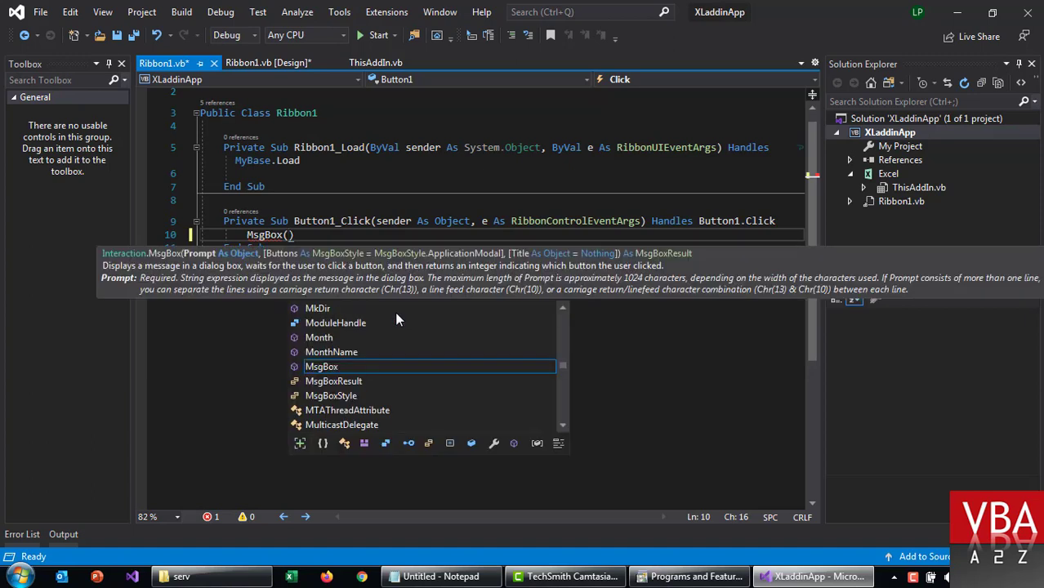
text(Version 1.0)
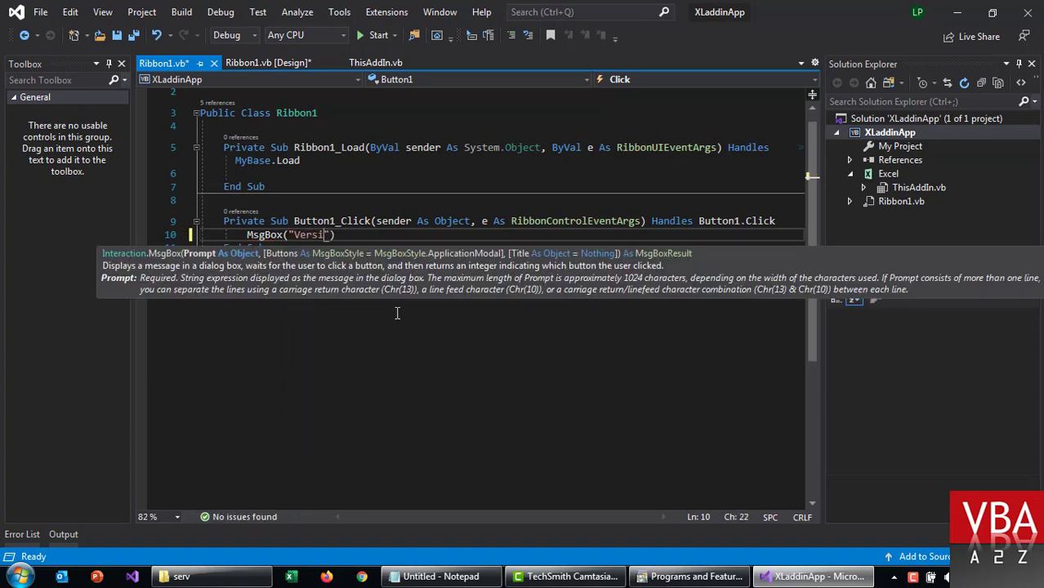
key(End)
key(Down)
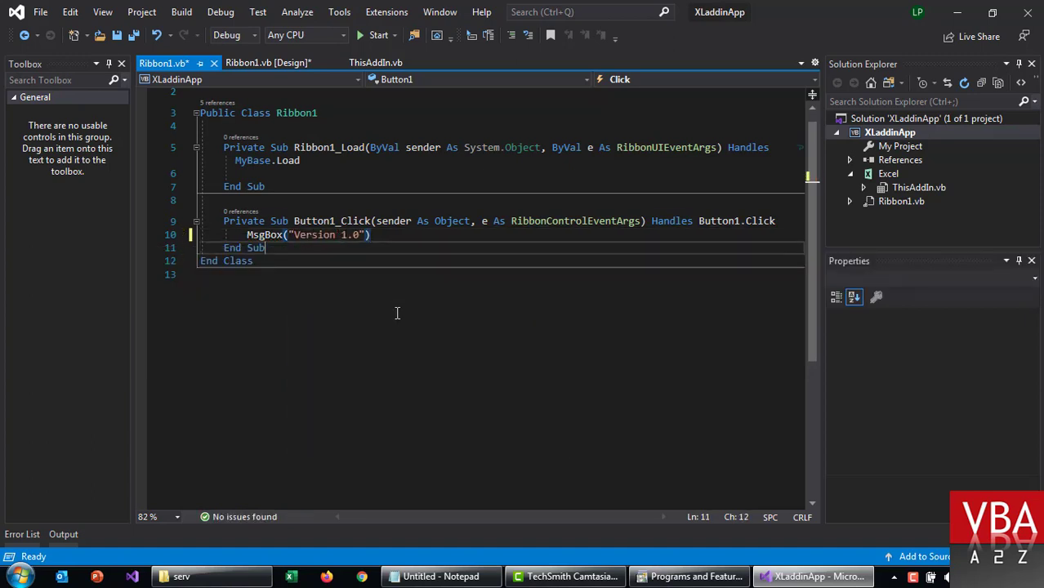
key(Up)
key(Return)
key(Up)
key(Return)
key(ctrl+s)
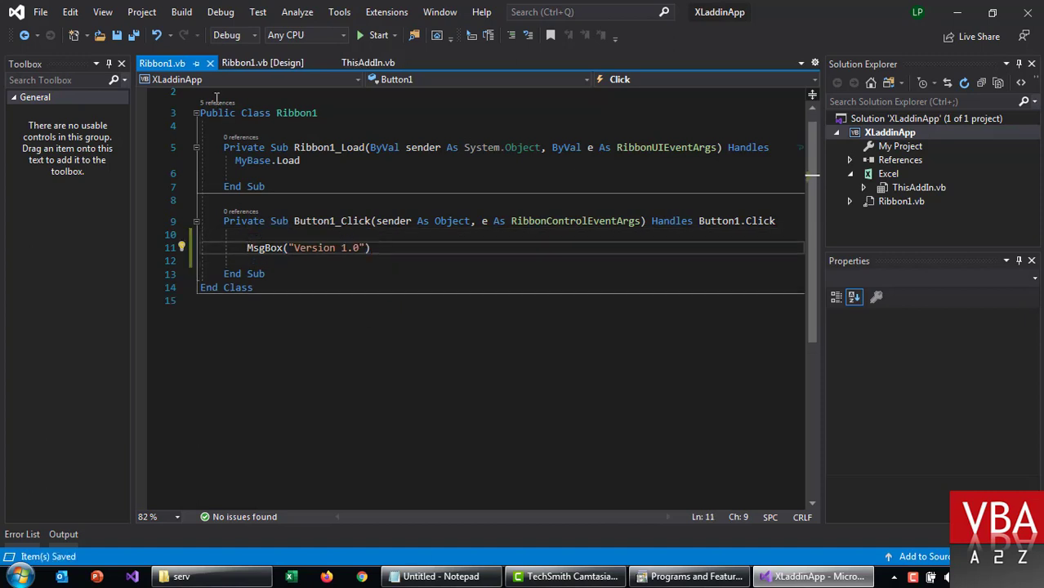
click(257, 63)
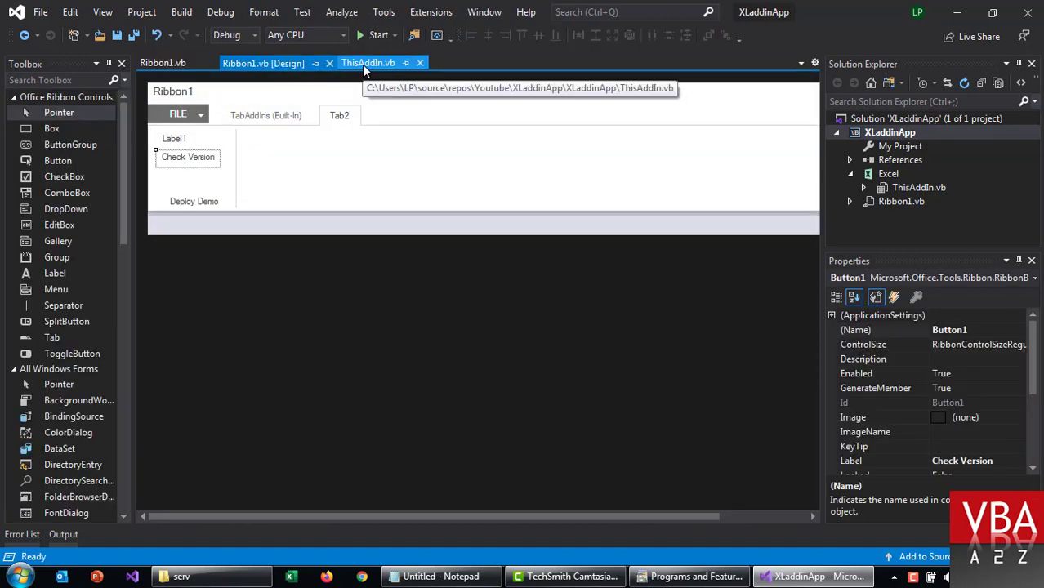
Step: Change the Tab2 label to 'XL Addin Demo', then build the XLaddinApp project with F5
click(327, 116)
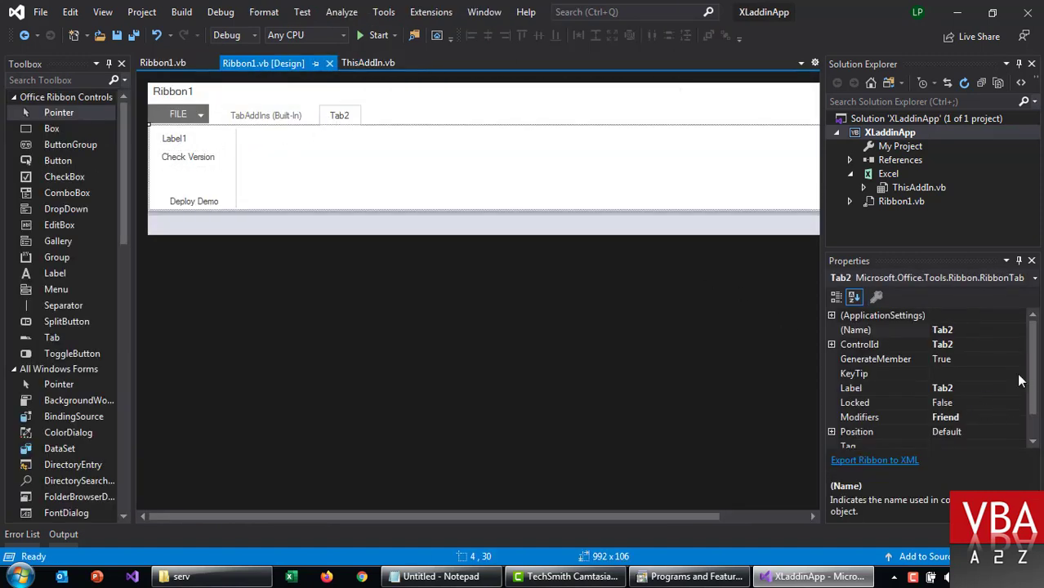
click(968, 390)
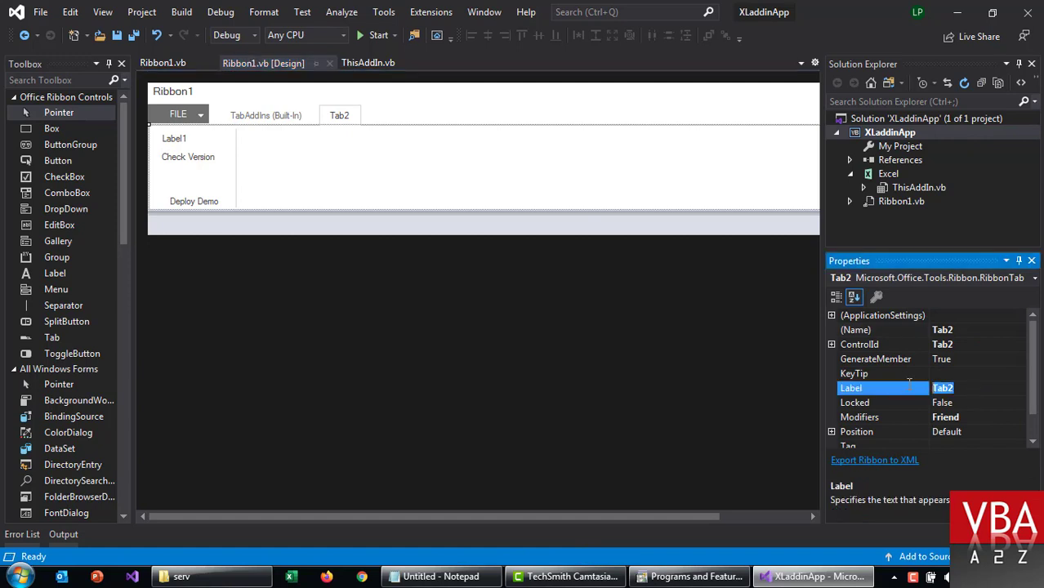
click(484, 125)
click(353, 120)
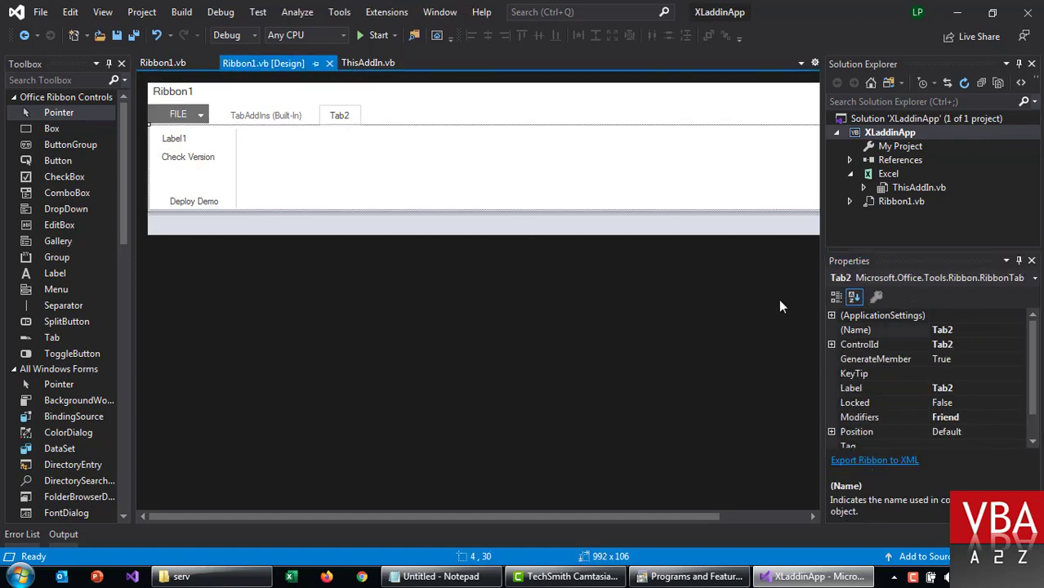
click(985, 401)
click(973, 388)
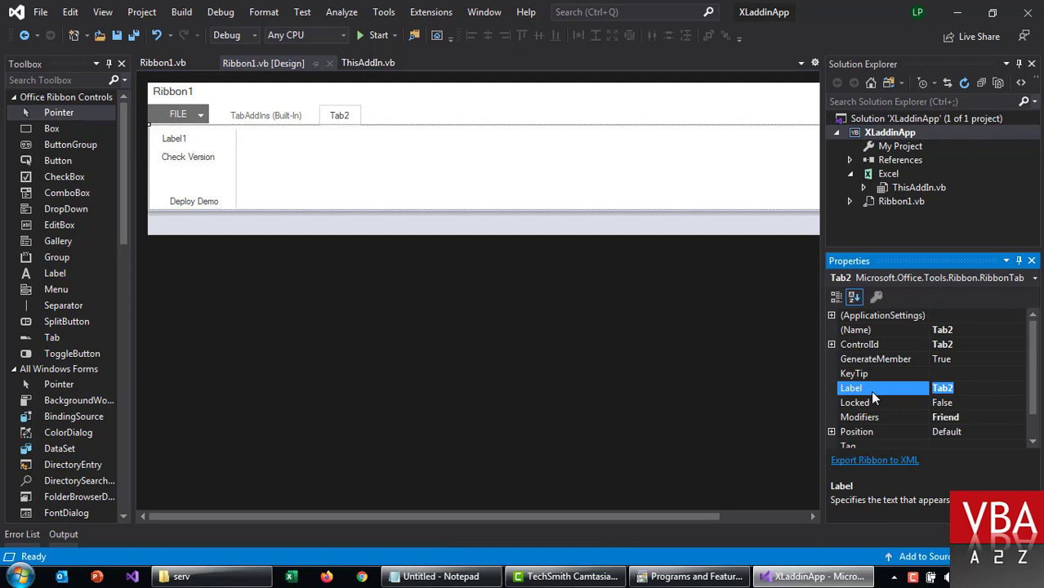
text(XL Addin Demo)
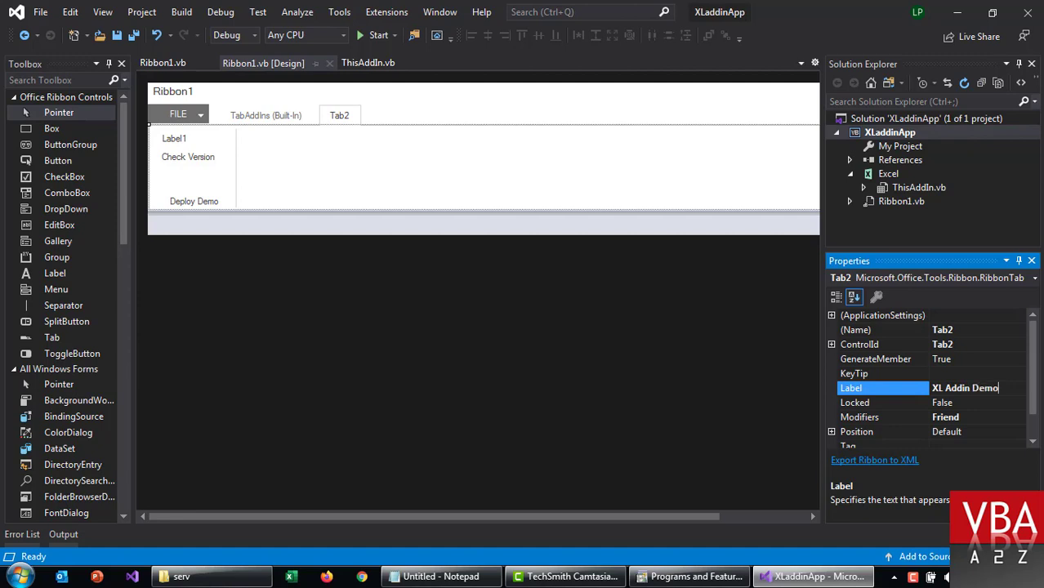
key(Return)
click(343, 168)
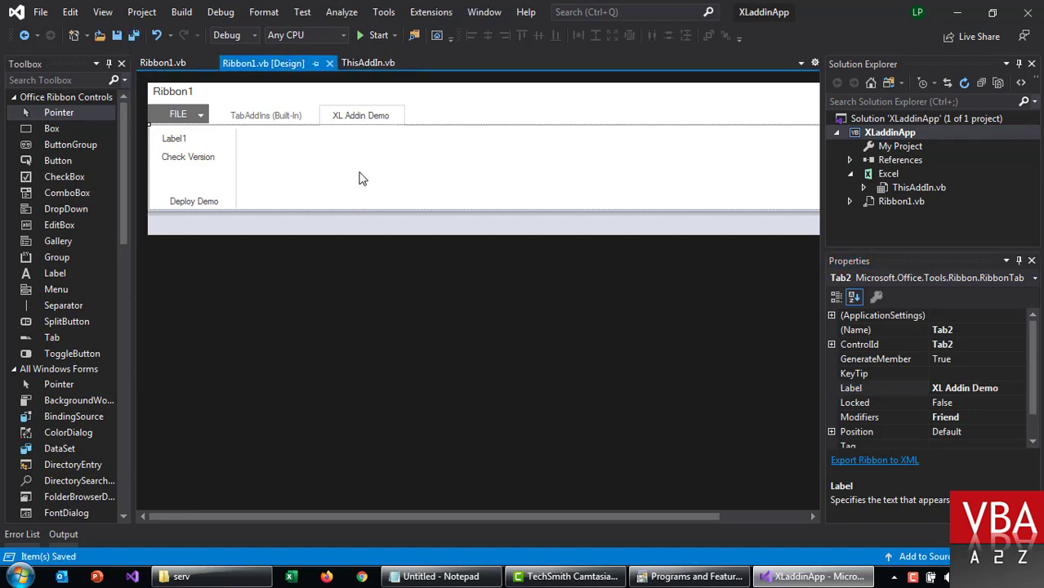
key(F5)
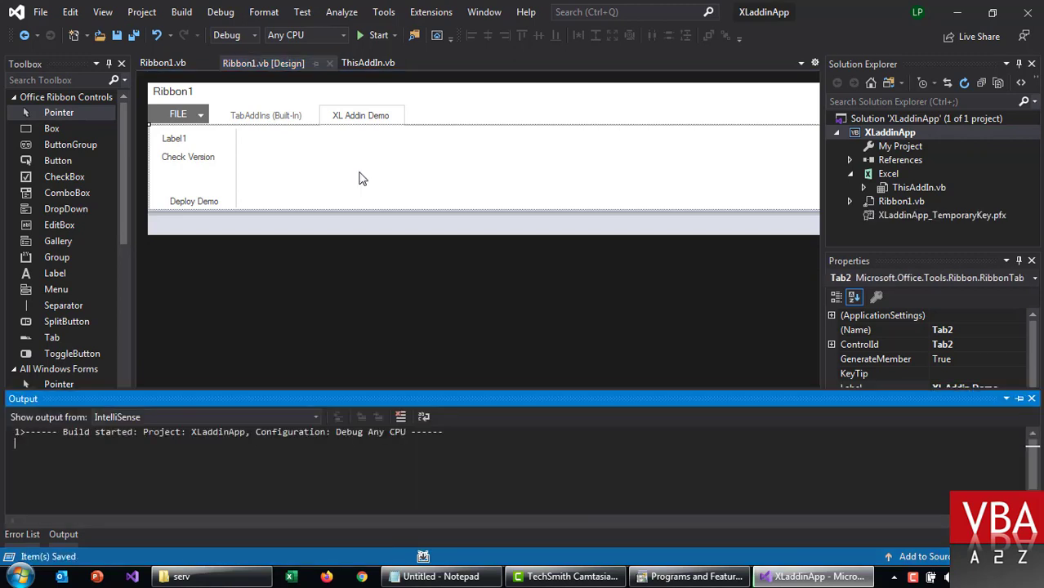
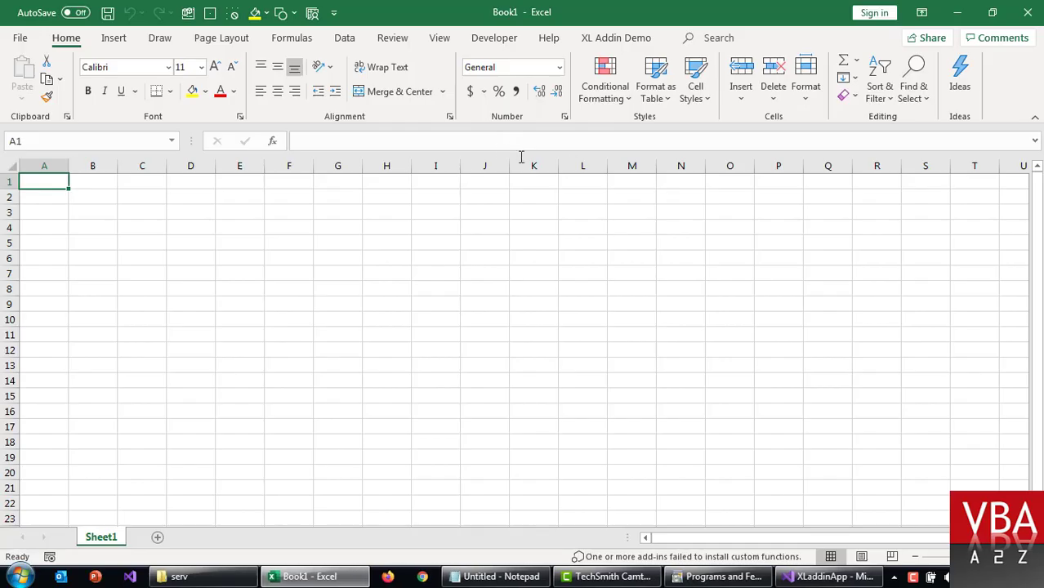
Step: Confirm Check Version on the XL Addin Demo tab shows 'Version 1.0', then close Excel
click(446, 289)
click(621, 37)
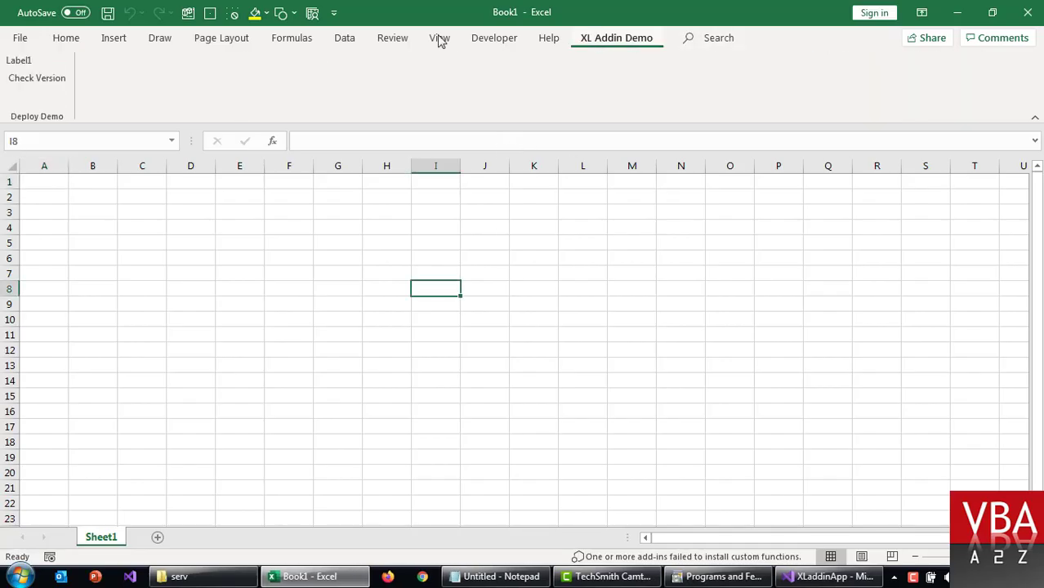
click(36, 82)
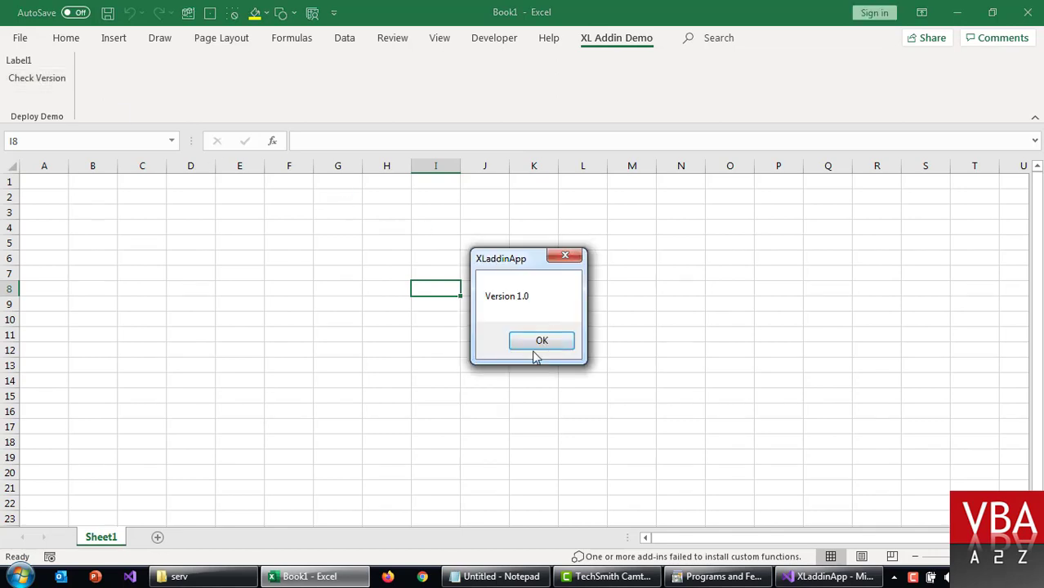
click(542, 341)
click(523, 213)
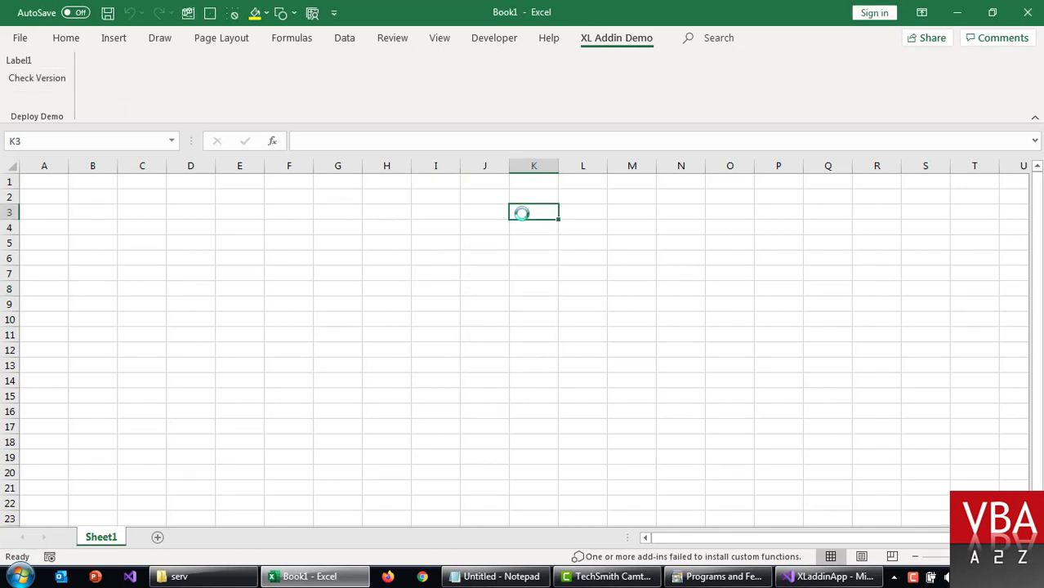
key(alt+F4)
key(super+r)
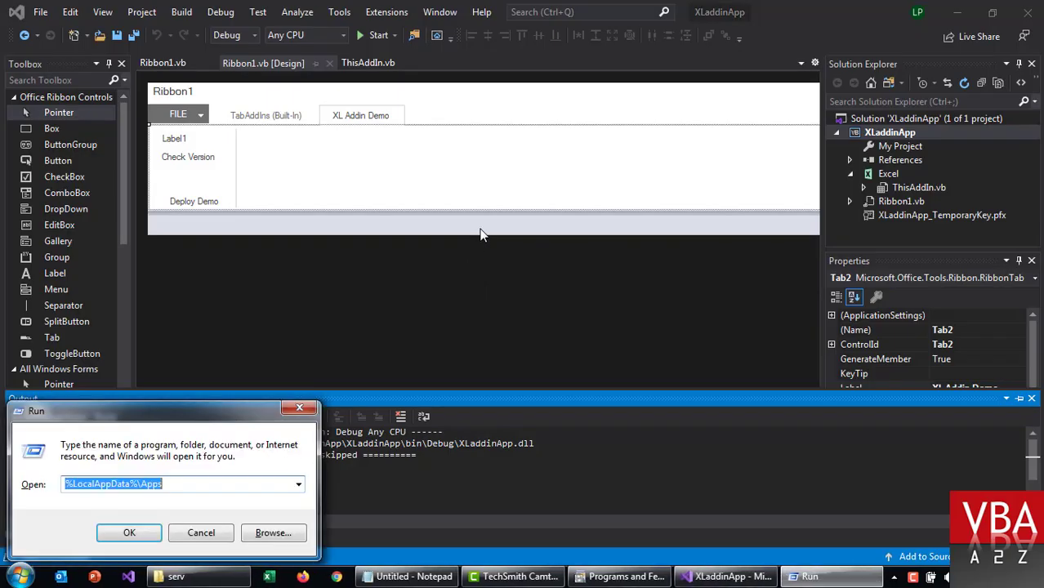
Step: Launch Registry Editor by running regedit from the Run prompt
text(reg)
key(Down)
key(Return)
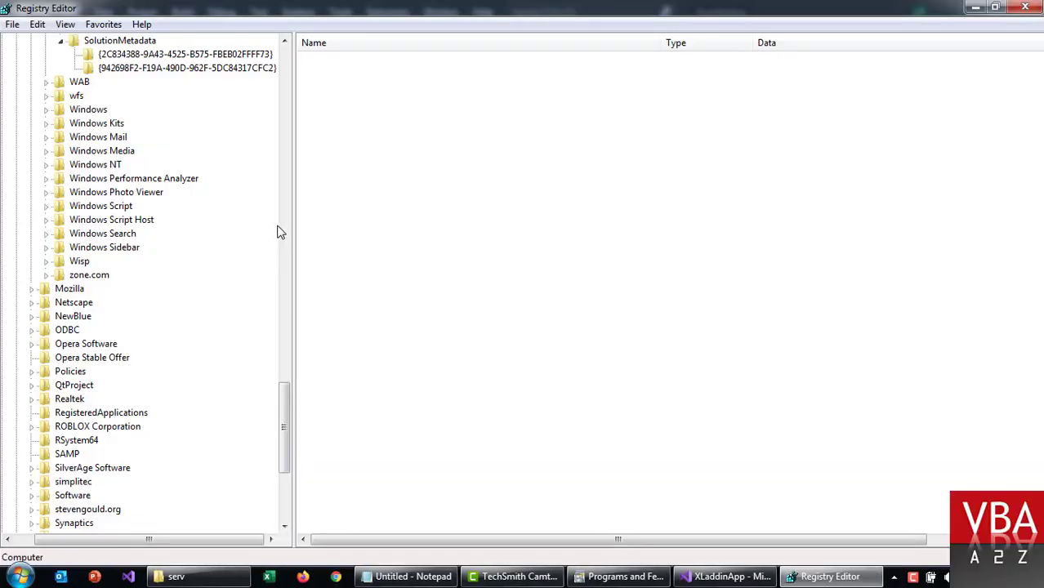
key(super+r)
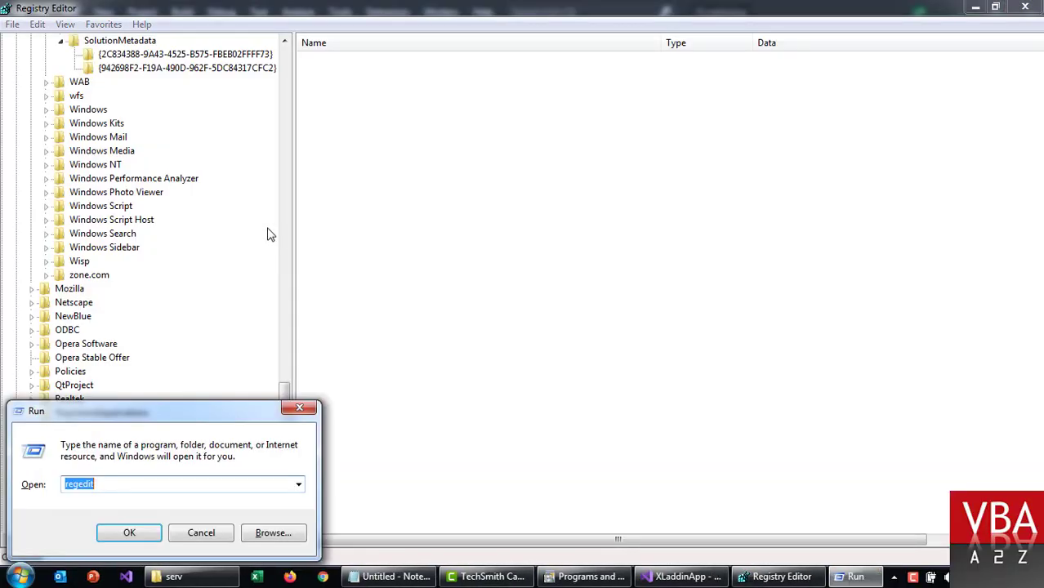
drag(78, 487, 117, 481)
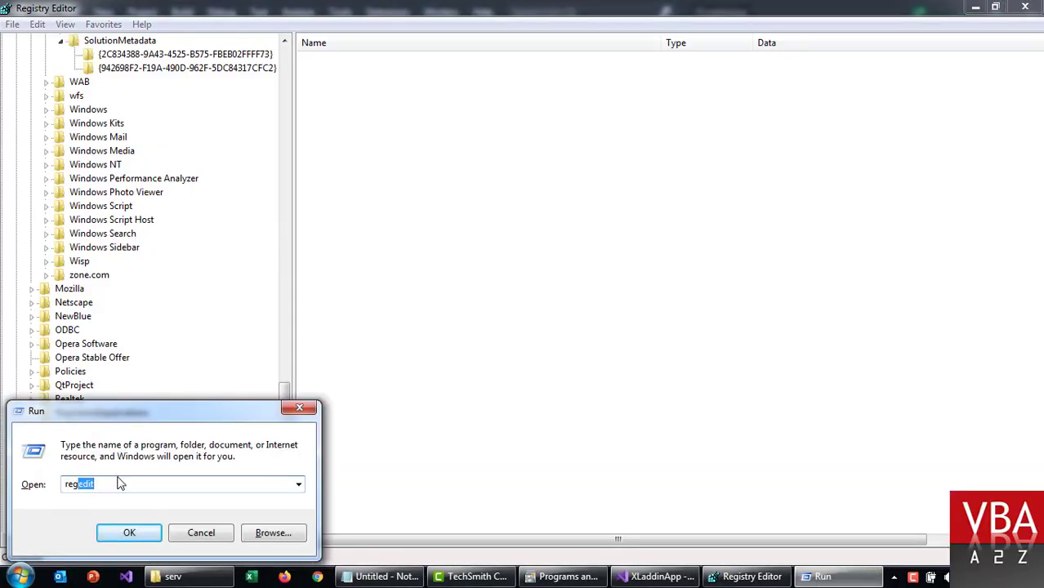
click(299, 408)
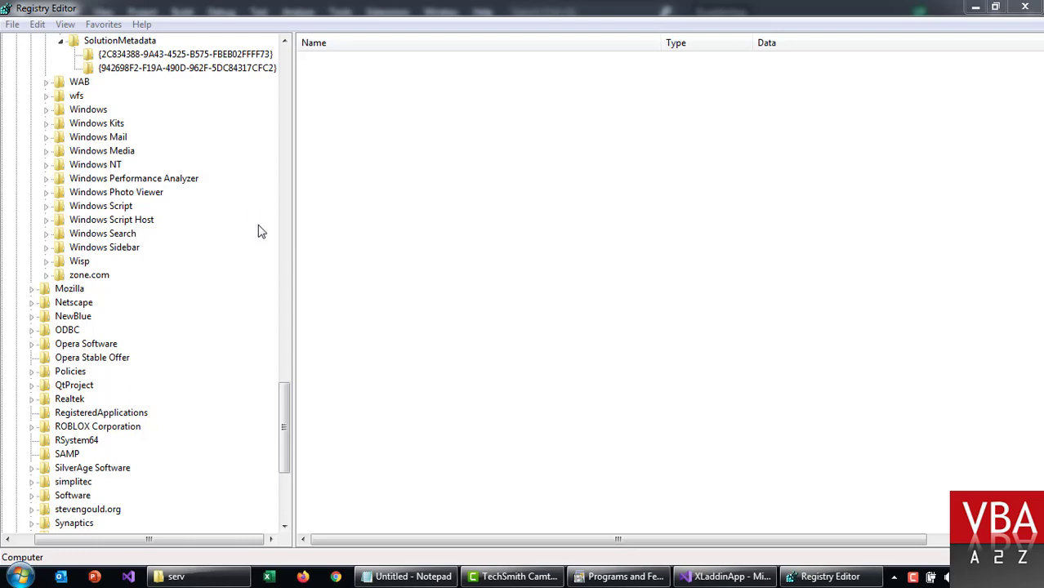
Step: Navigate the registry tree to HKEY_CURRENT_USER\Software\Microsoft\VSTO
click(166, 55)
click(160, 69)
scroll(229, 144, up, 9)
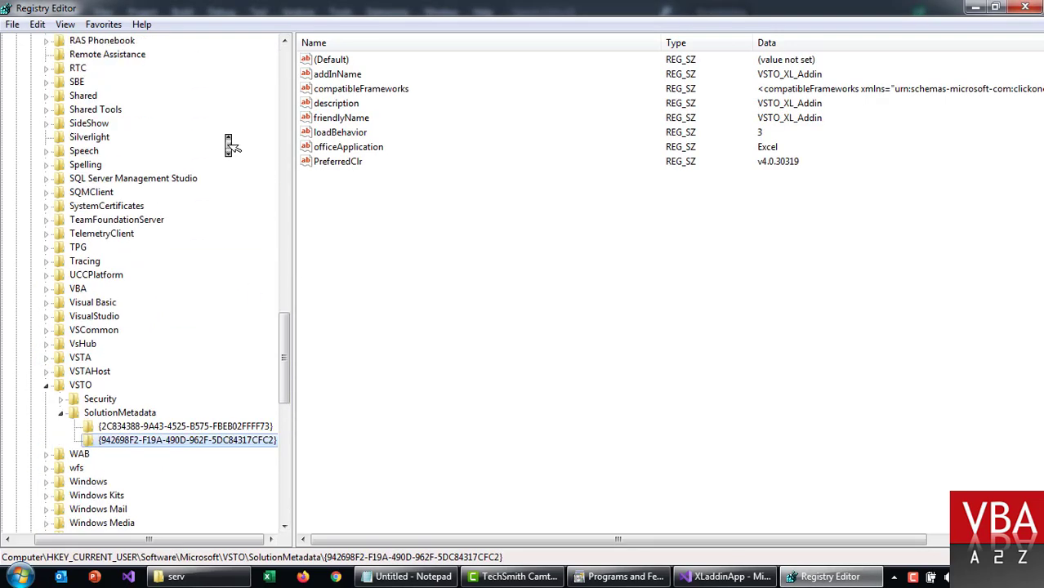
scroll(229, 143, up, 20)
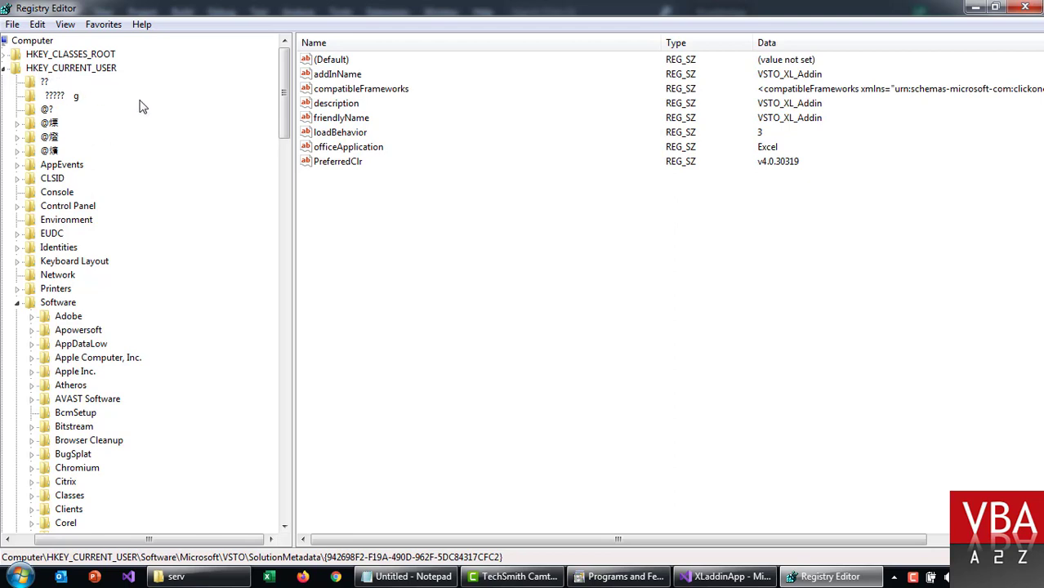
scroll(193, 150, down, 1)
click(58, 261)
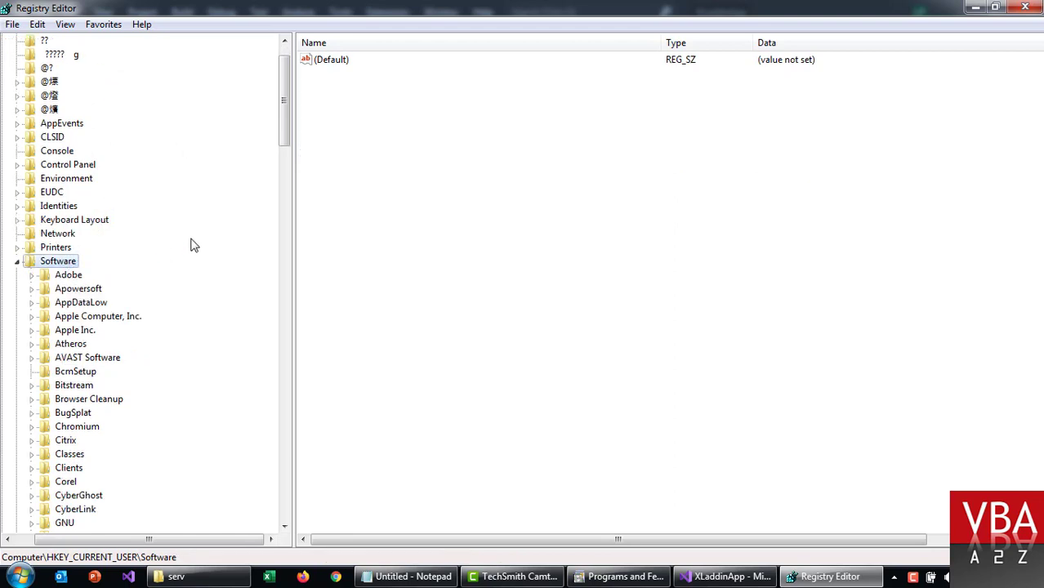
scroll(192, 243, down, 11)
click(89, 206)
scroll(208, 262, down, 5)
scroll(209, 262, down, 20)
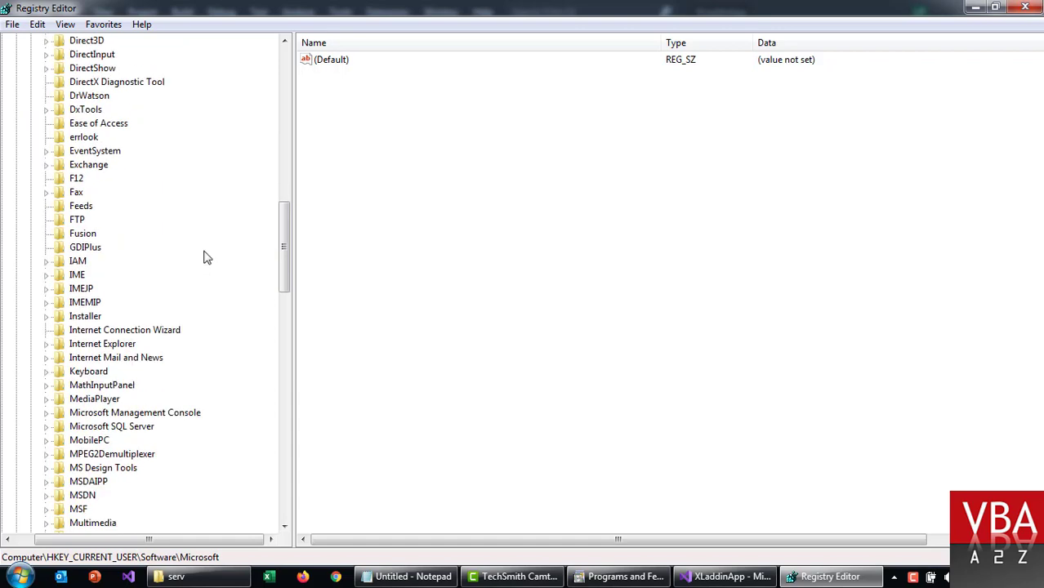
click(82, 112)
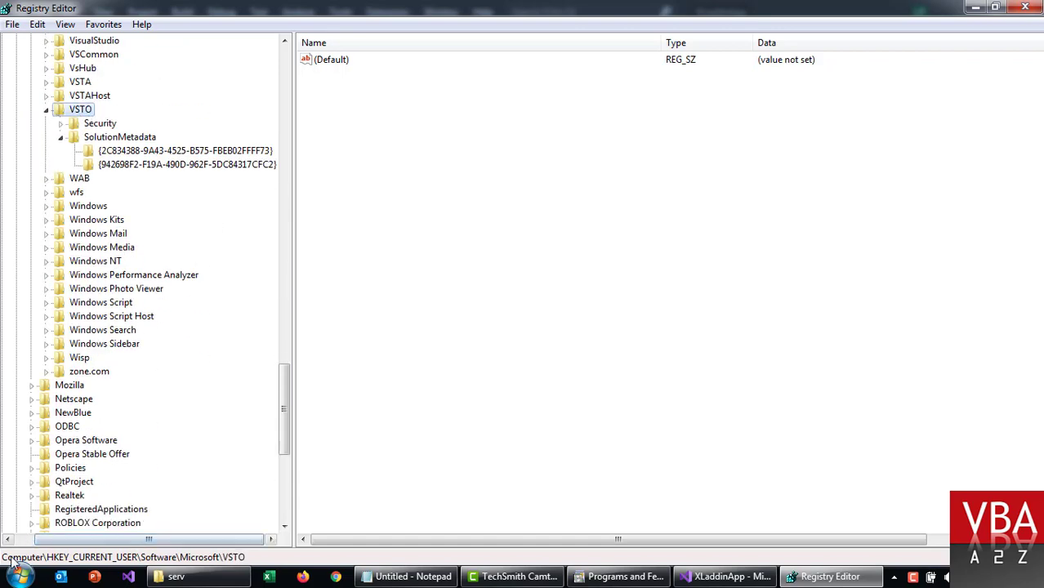
Step: Compare the SolutionMetadata GUID entries; XLaddinApp's shows officeApplication Excel and loadBehavior 3
click(138, 152)
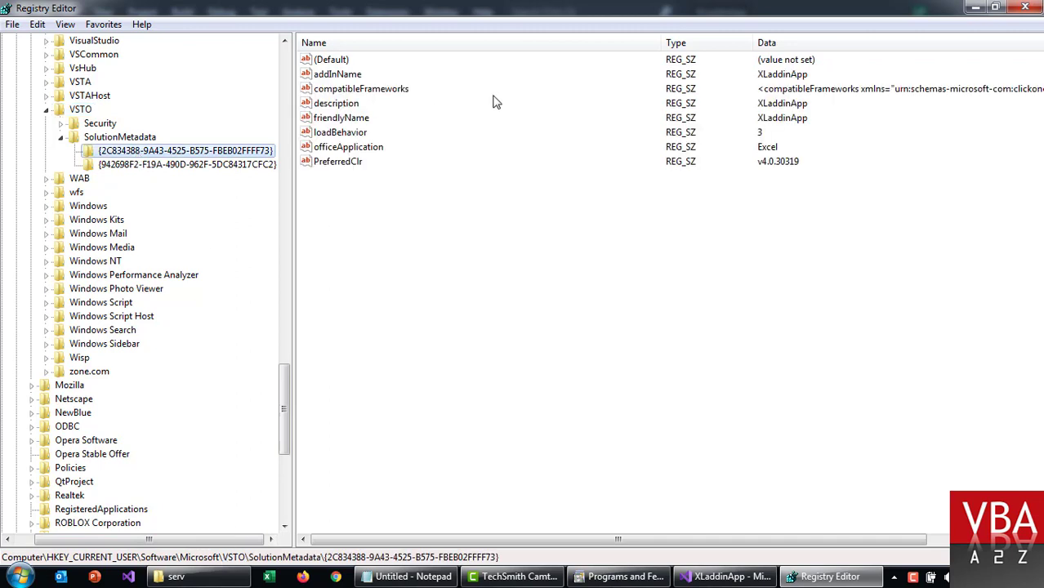
click(242, 166)
click(239, 152)
double_click(673, 7)
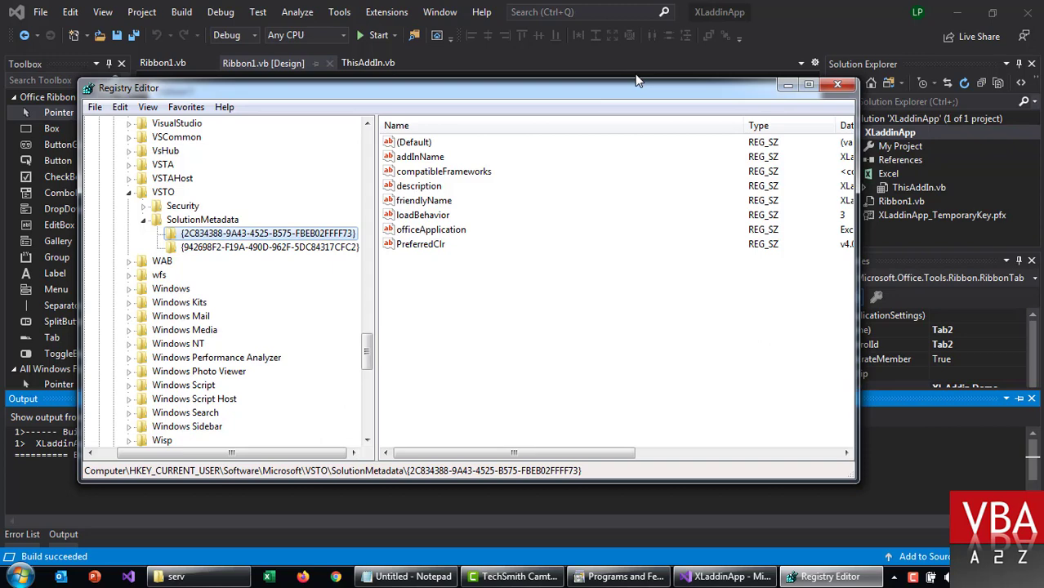
Step: Open the XLaddinApp project's properties in Visual Studio
click(806, 7)
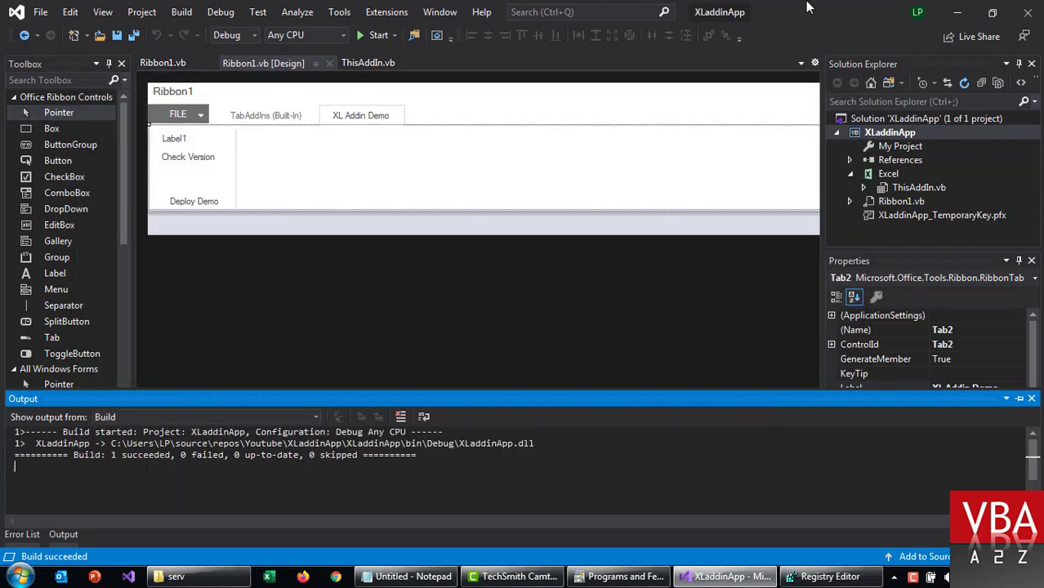
click(869, 121)
click(868, 136)
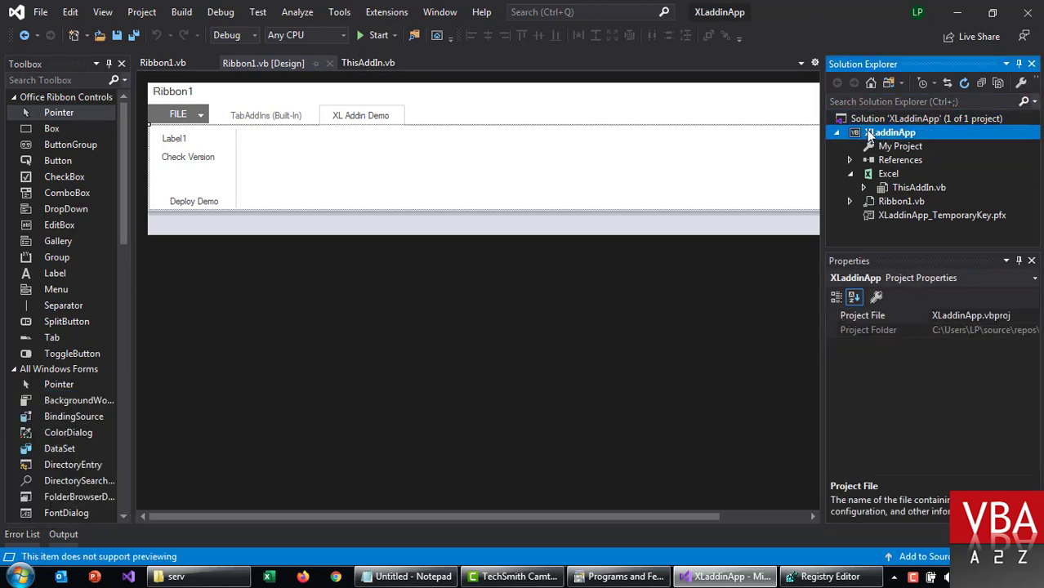
right_click(868, 134)
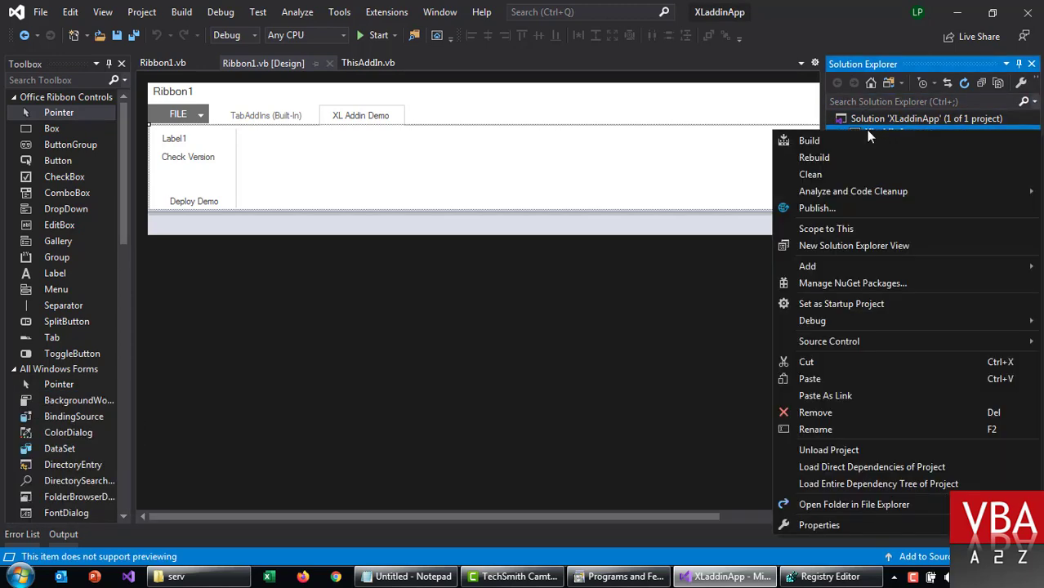
click(817, 525)
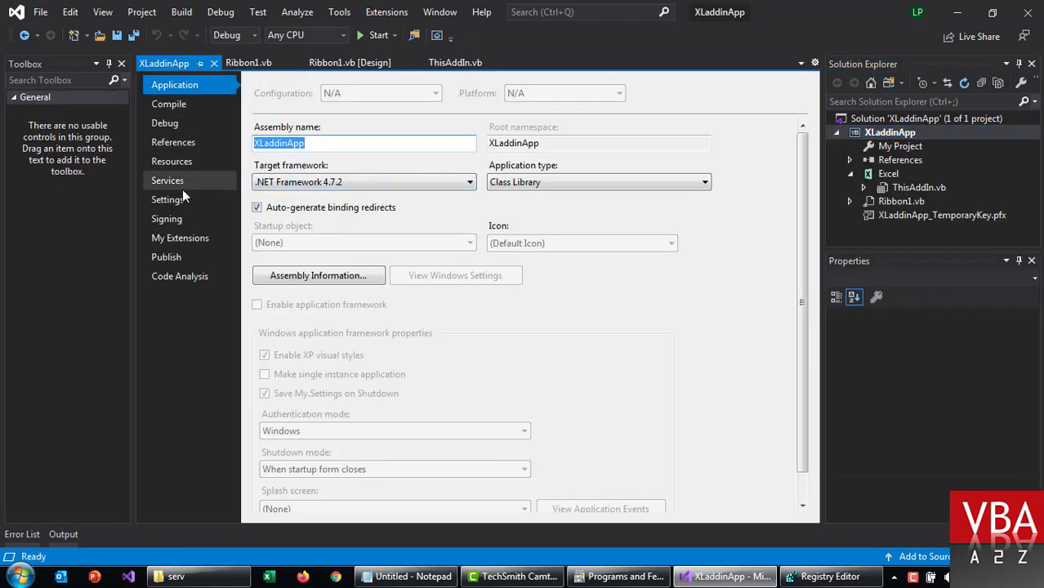
Step: Sign the assembly with the XLaddinApp_TemporaryKey.pfx strong name key file
click(183, 221)
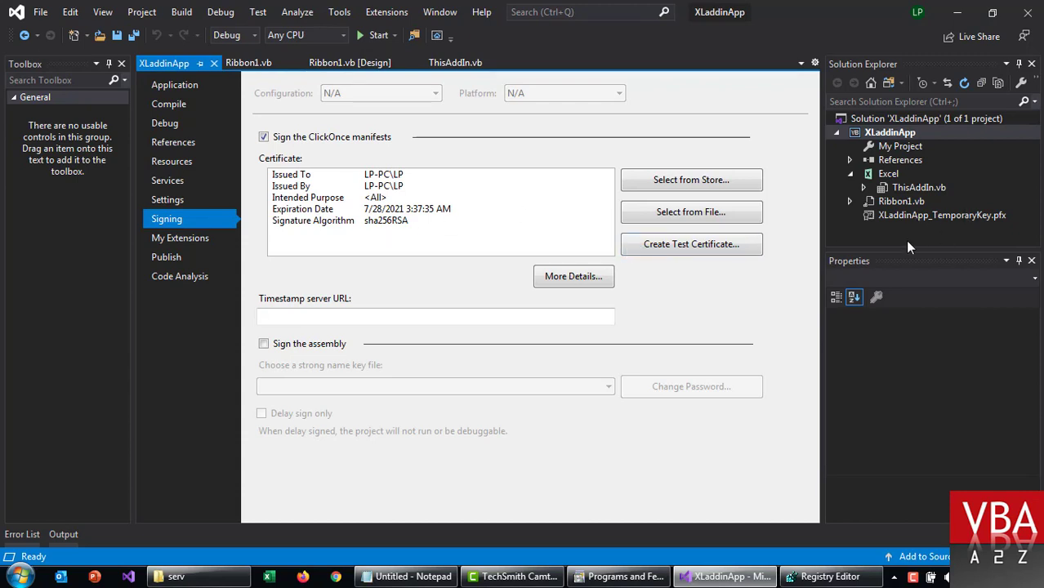
click(278, 343)
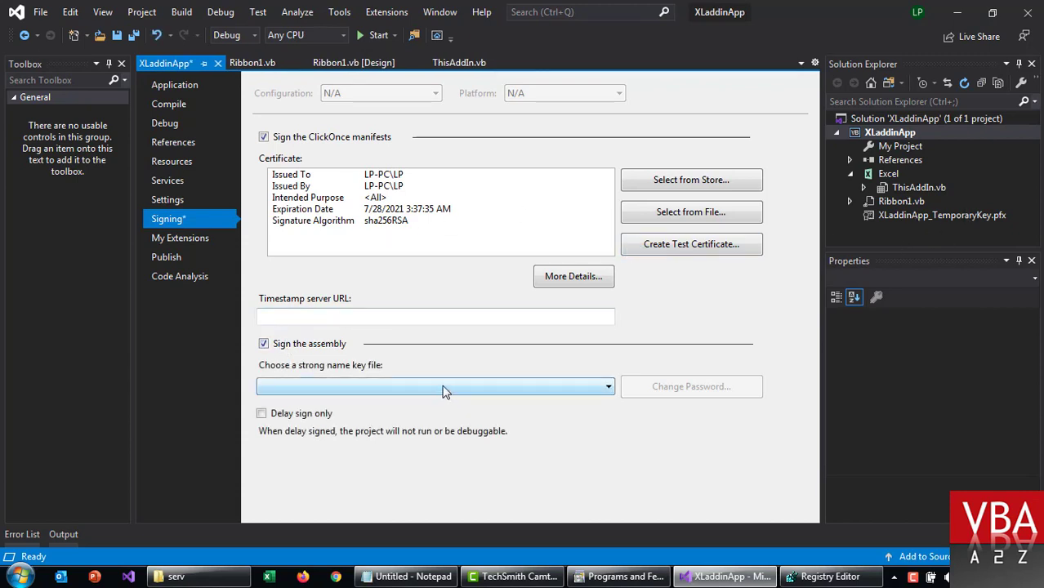
click(444, 389)
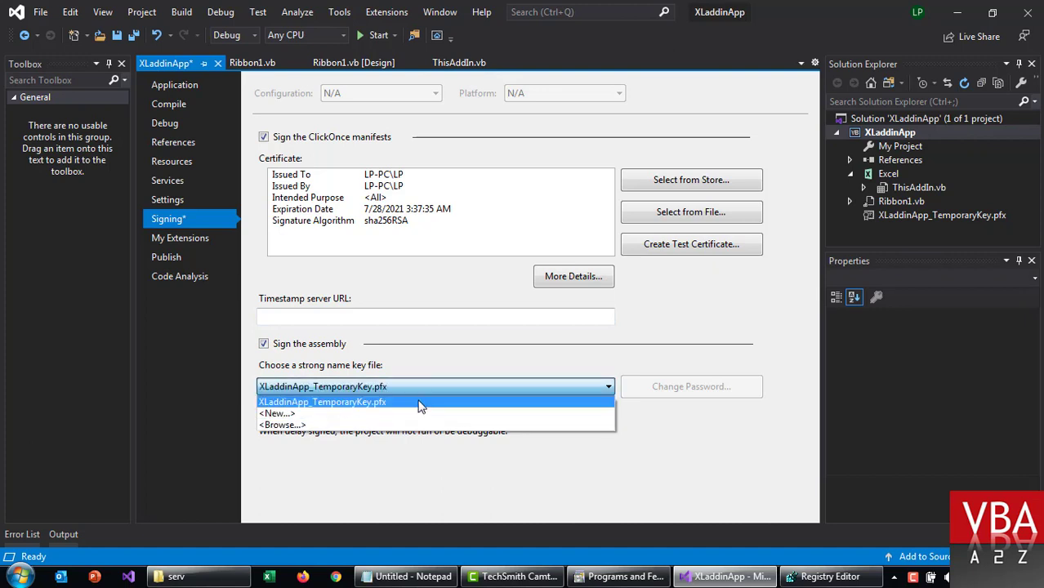
click(419, 404)
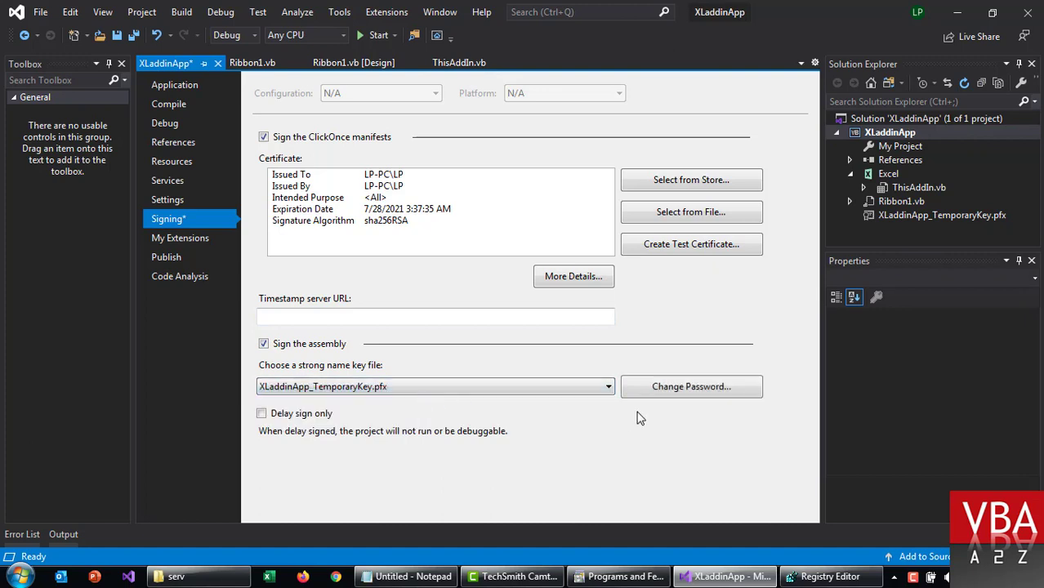
click(184, 258)
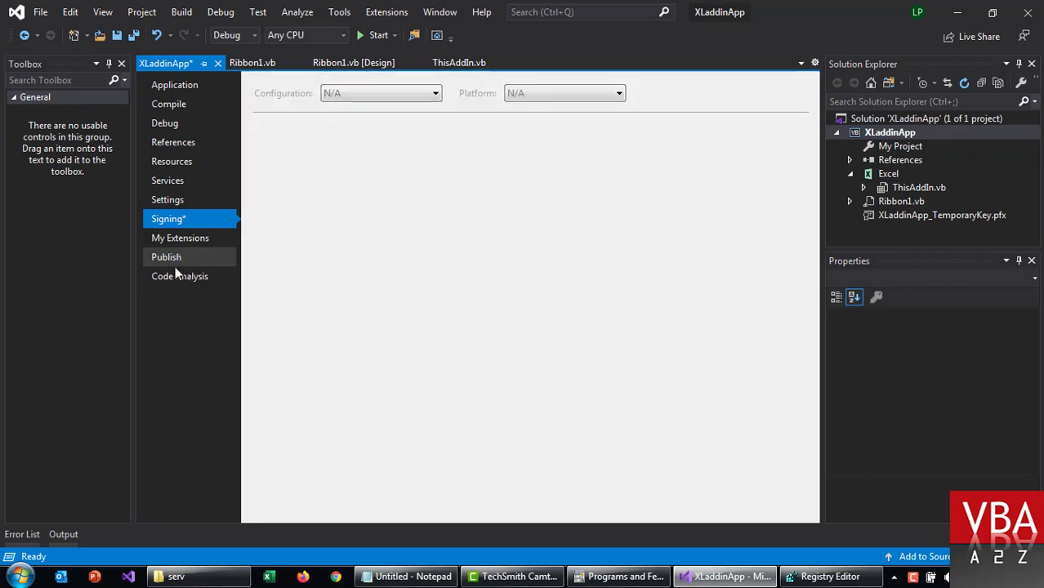
Step: Create an XL-Addin folder in the serv share and copy its network path
click(231, 577)
key(ctrl+shift+n)
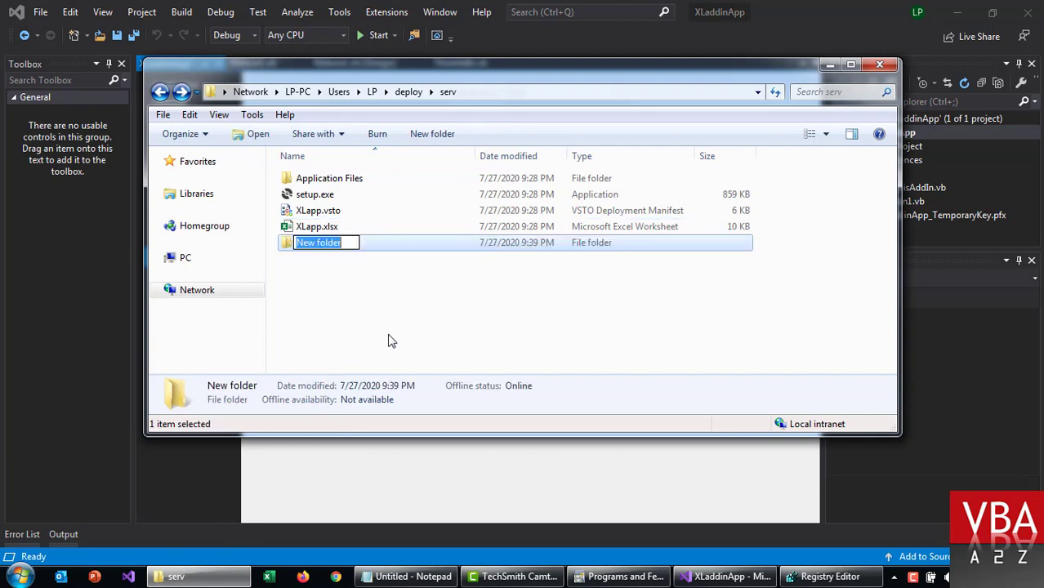
text(XL-)
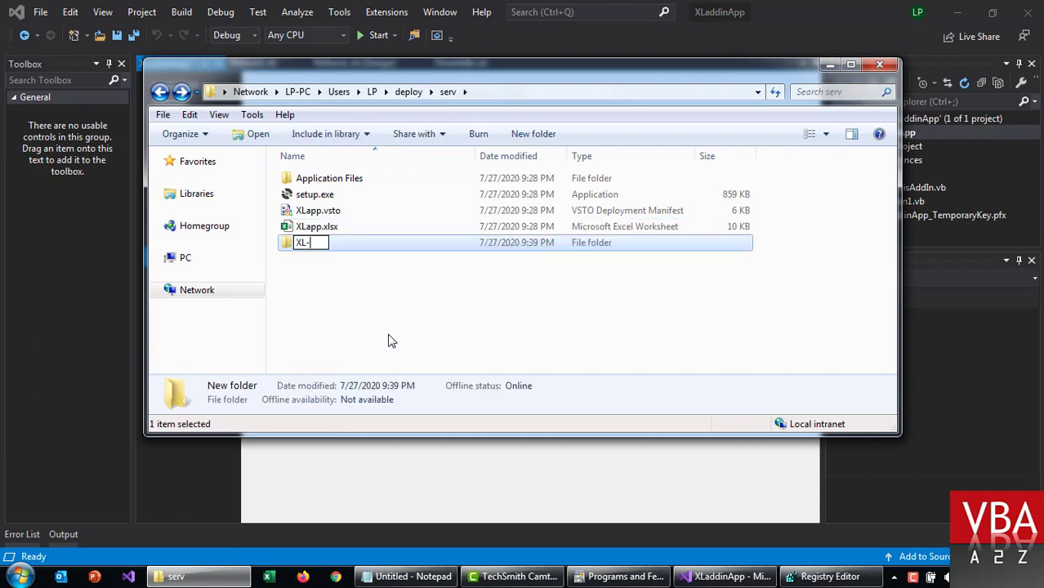
text(Addin)
key(Return)
key(Return)
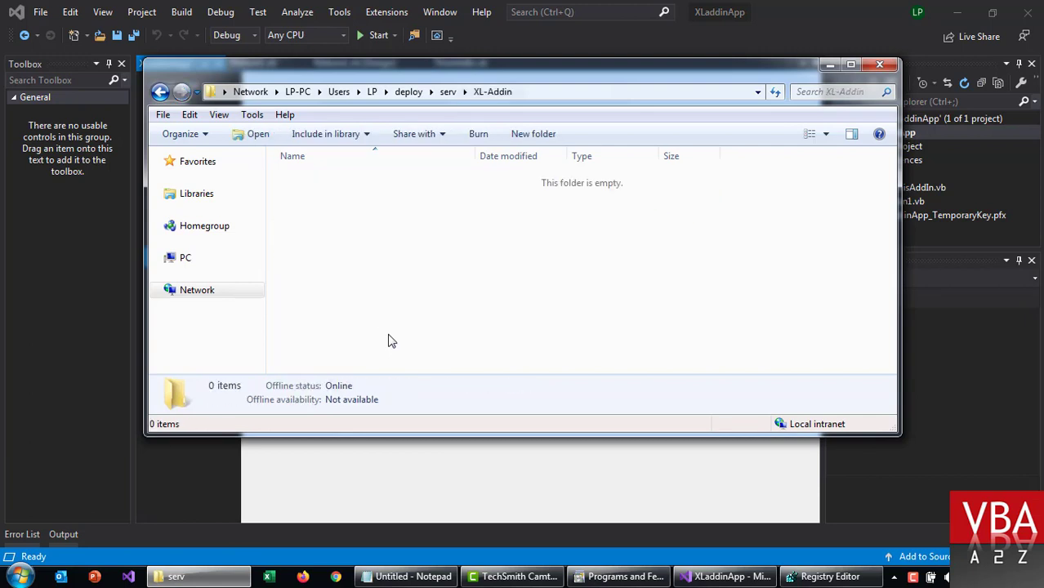
click(607, 91)
key(ctrl+c)
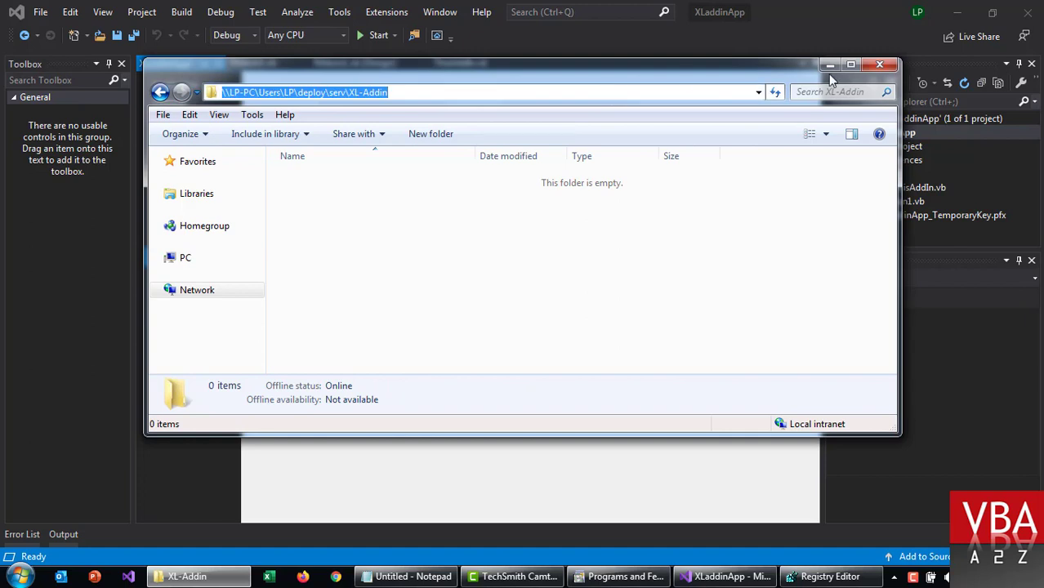
Step: Use the XL-Addin share path, with trailing backslash, as Publishing Folder Location and Installation Folder URL
click(830, 65)
key(ctrl+v)
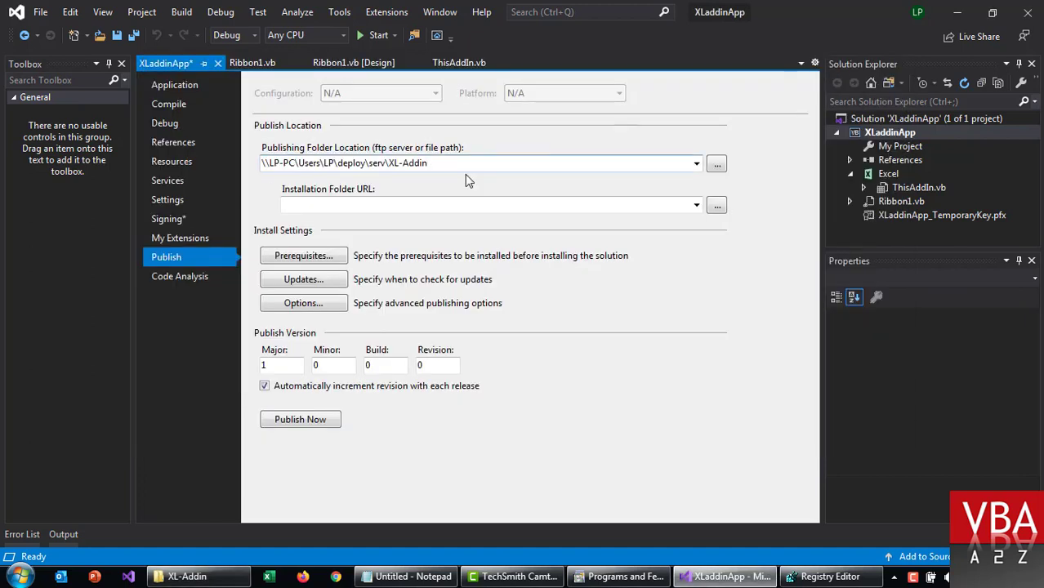
text(\)
click(434, 208)
drag(442, 164, 230, 163)
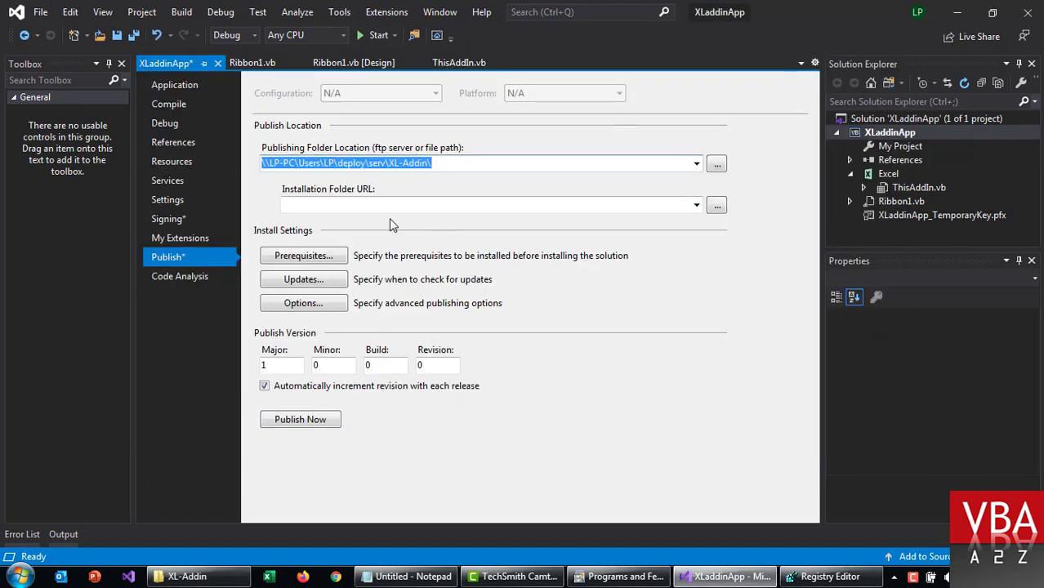
key(ctrl+c)
click(371, 206)
key(ctrl+v)
Step: Review the prerequisites list and accept it unchanged
click(306, 258)
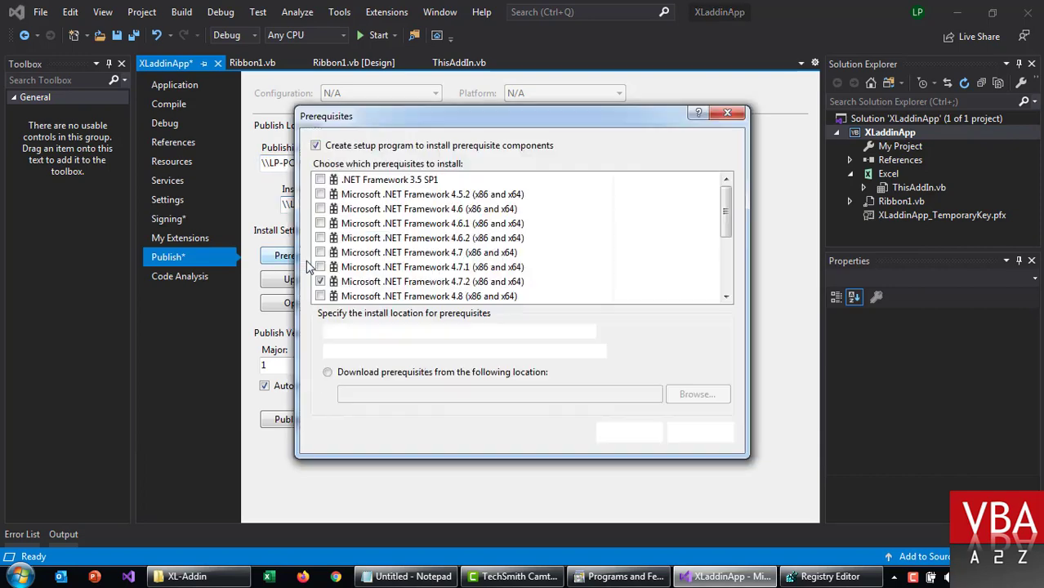
scroll(689, 249, down, 5)
scroll(689, 249, up, 5)
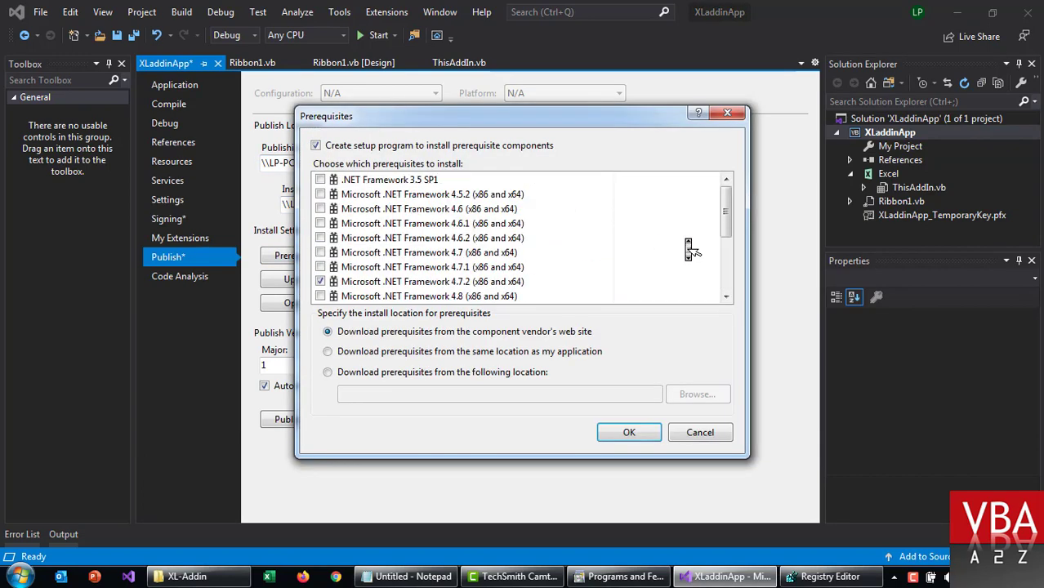
scroll(689, 245, down, 5)
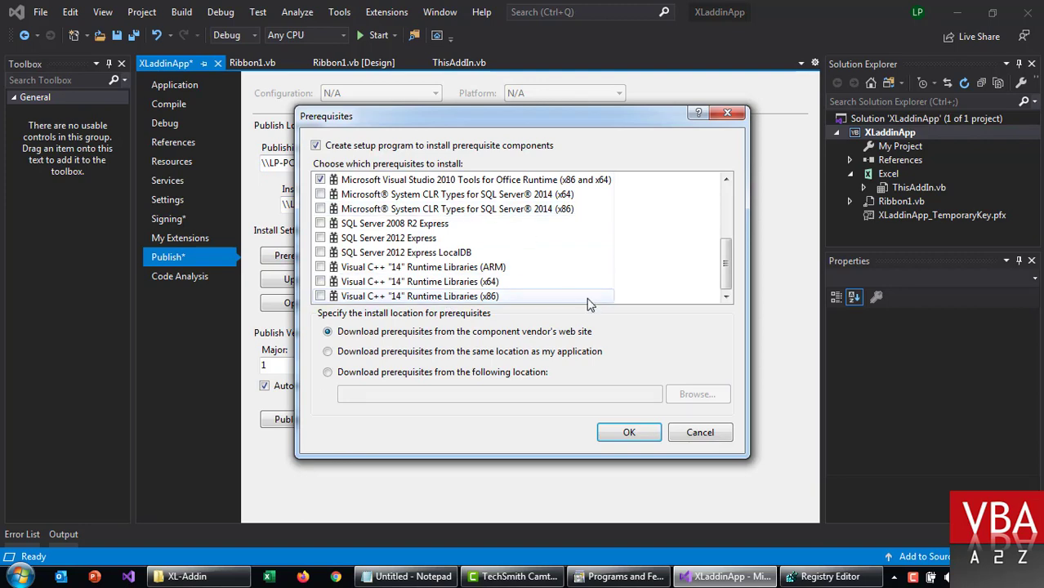
scroll(588, 301, up, 5)
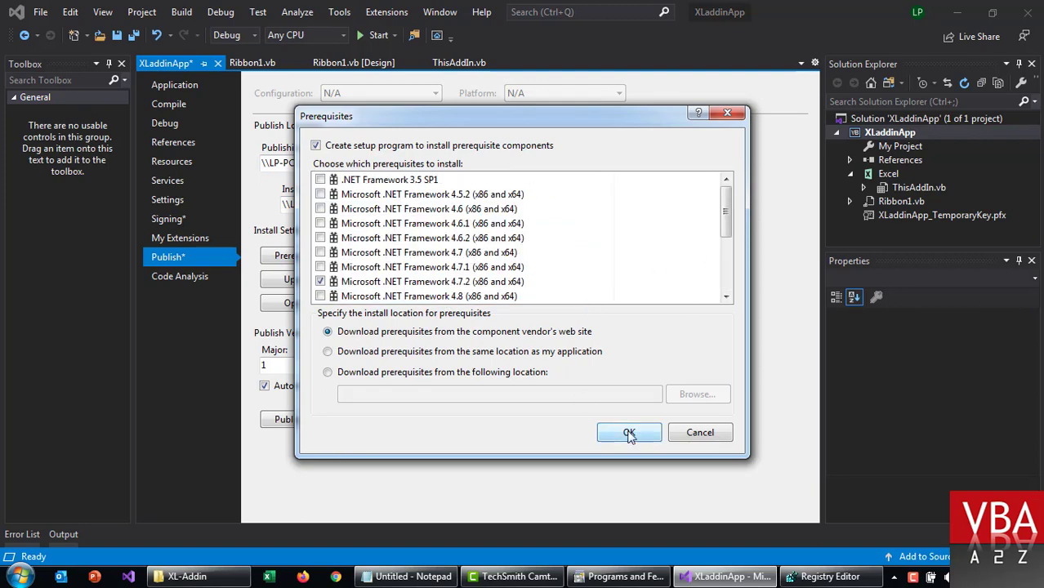
click(629, 432)
Step: Set updates to check every time the customization runs
click(326, 280)
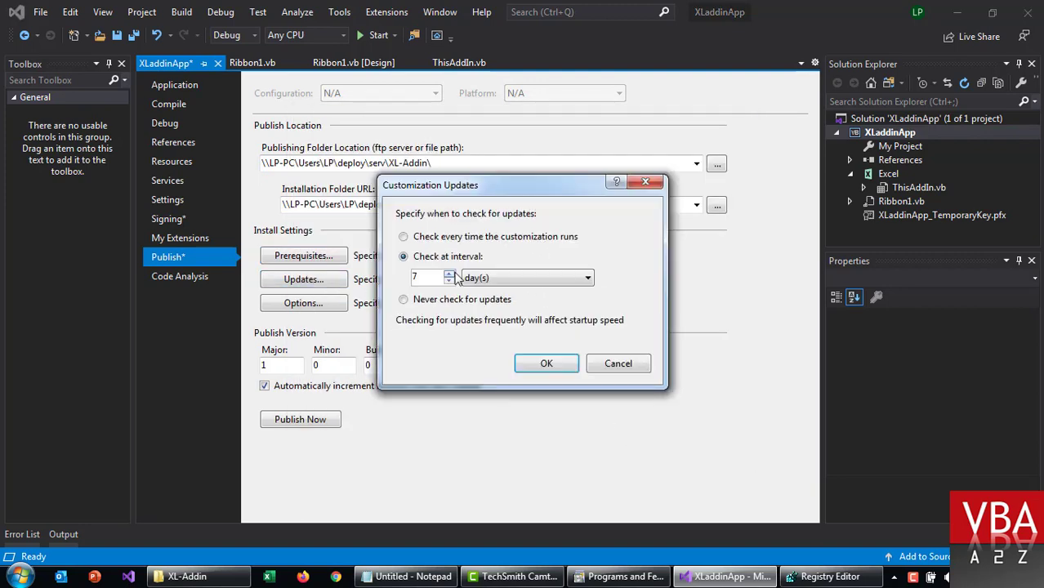
click(429, 241)
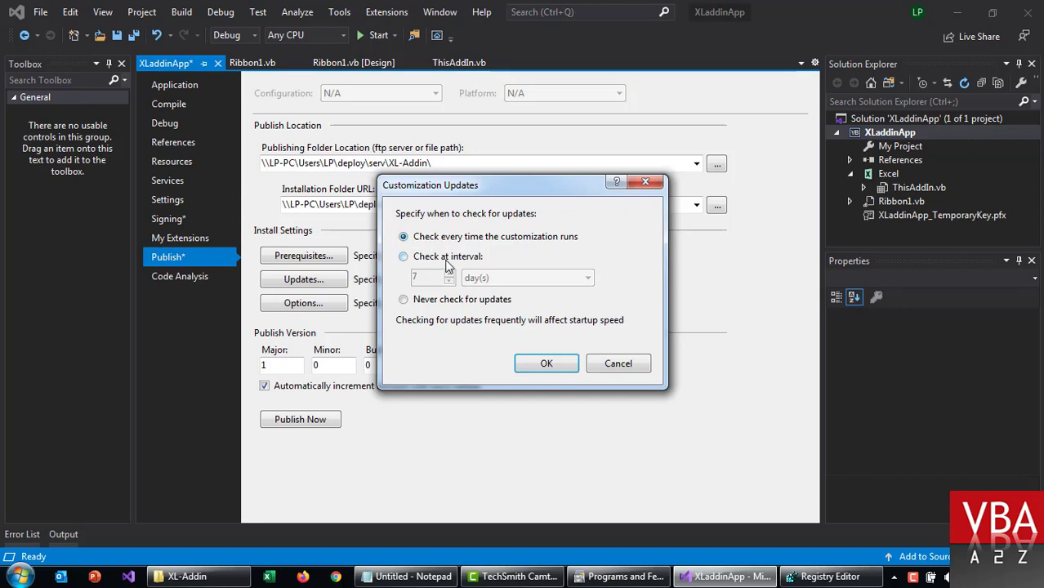
click(543, 365)
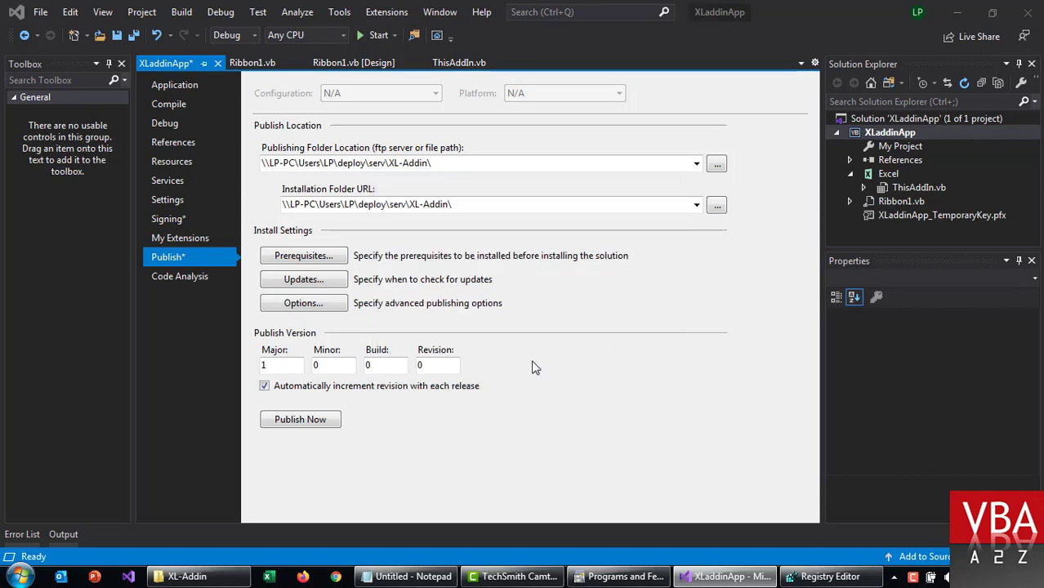
Step: Enter publisher name VBA A2Z and product name XL Addin App in the publish options
click(318, 304)
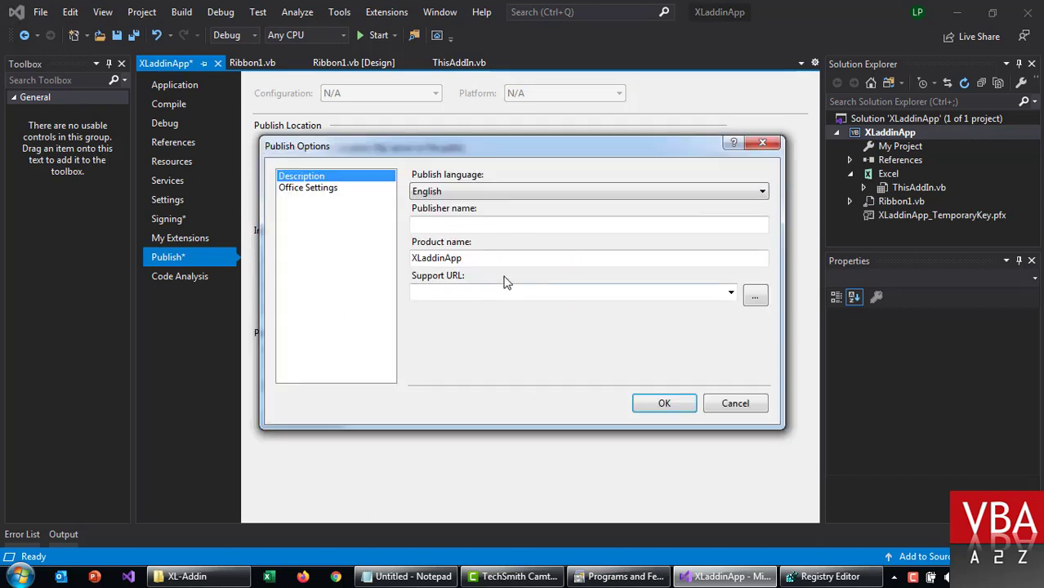
click(433, 225)
click(481, 258)
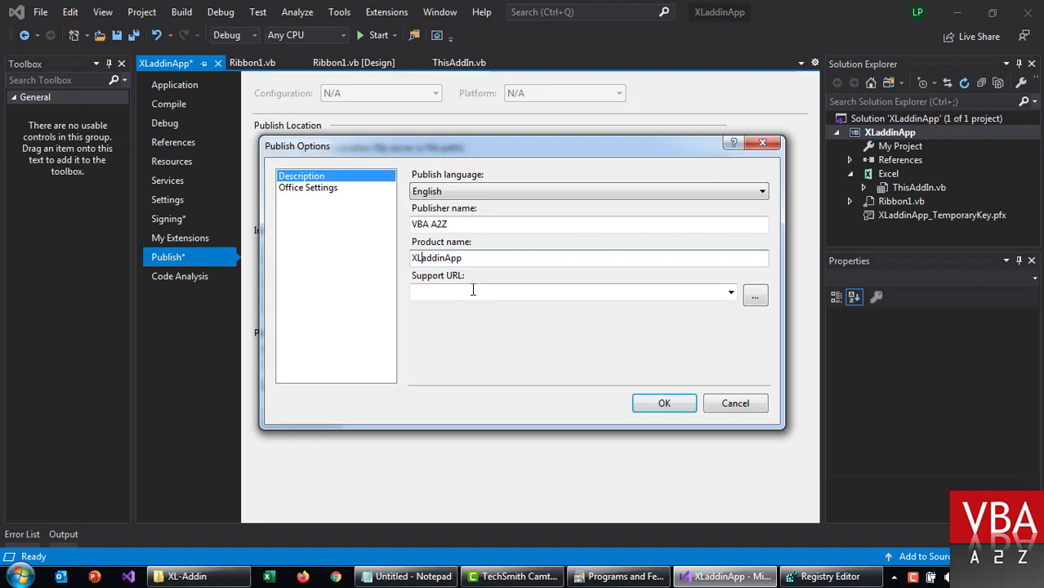
text(A)
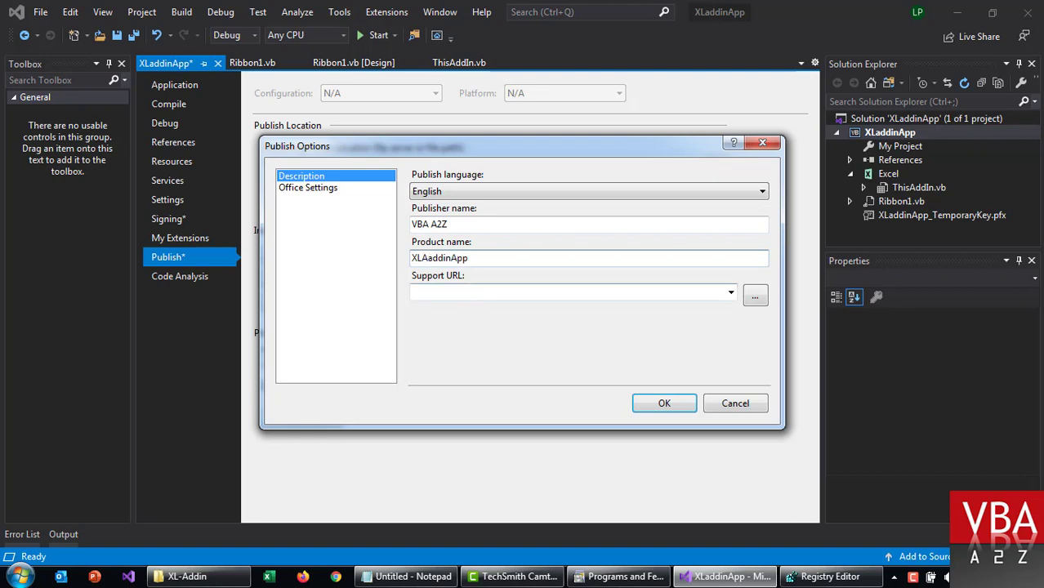
key(Left)
key(BackSpace)
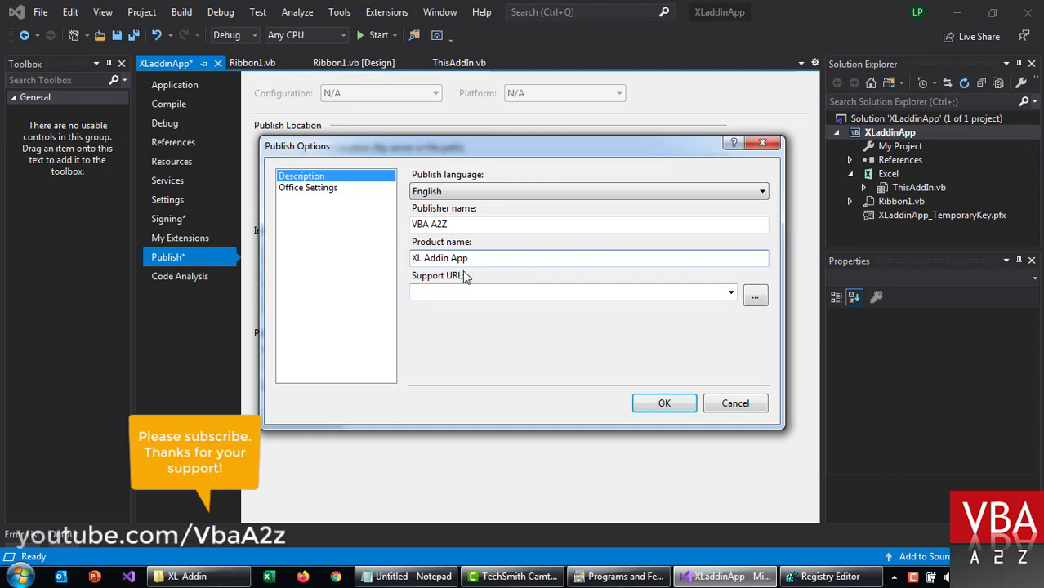
click(344, 189)
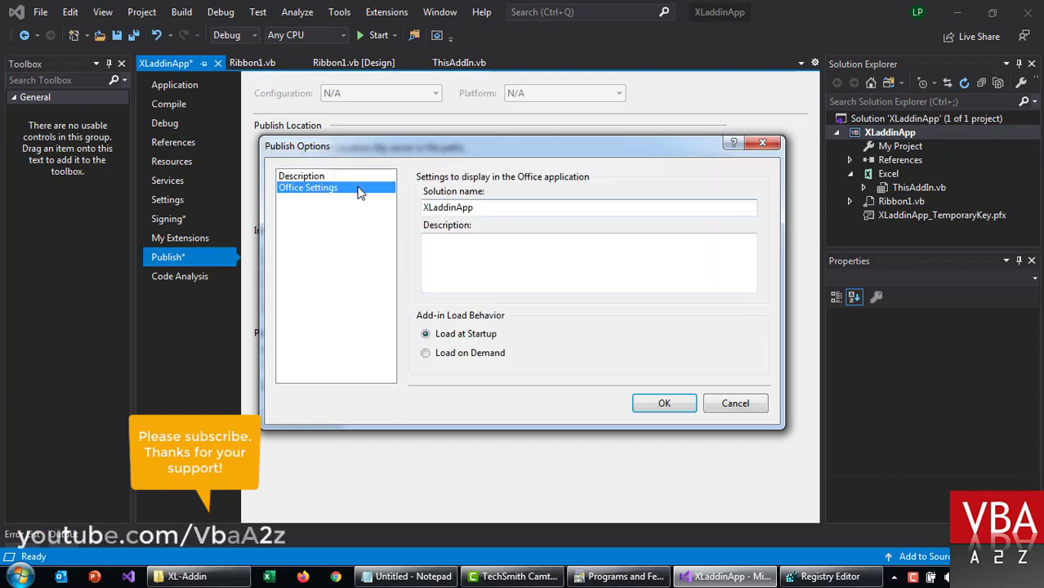
click(361, 181)
click(473, 293)
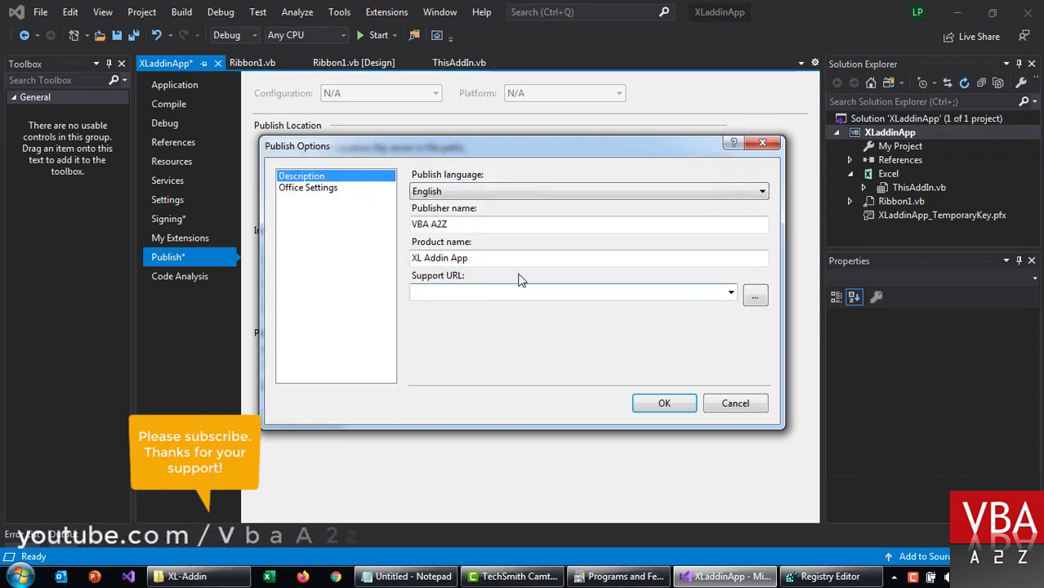
right_click(448, 295)
click(486, 358)
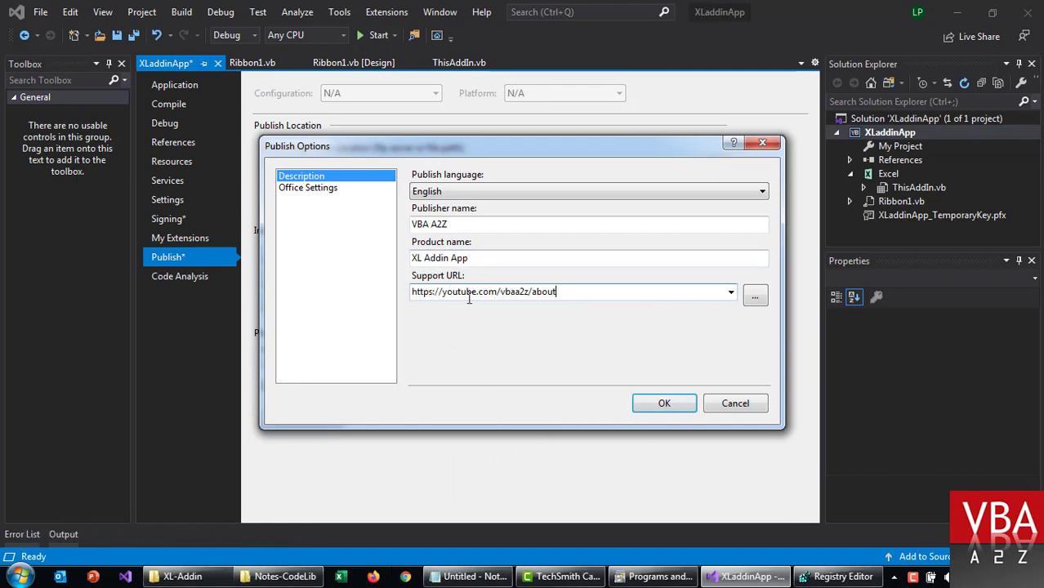
click(354, 190)
click(428, 242)
key(ctrl+v)
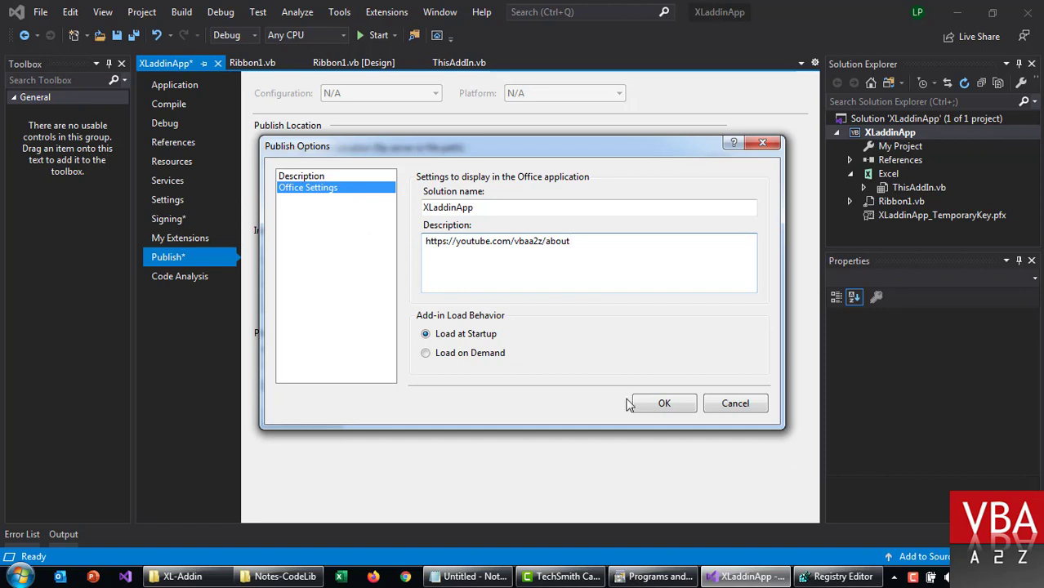
click(664, 403)
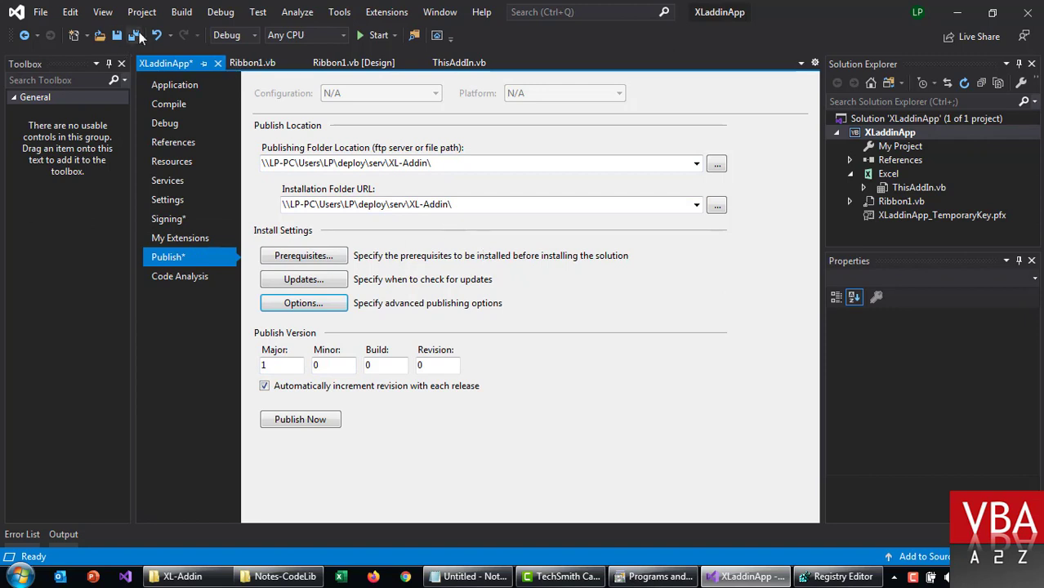
Step: Save and rebuild the project, then review the Check Version button's Version 1.0 code
key(ctrl+s)
right_click(889, 134)
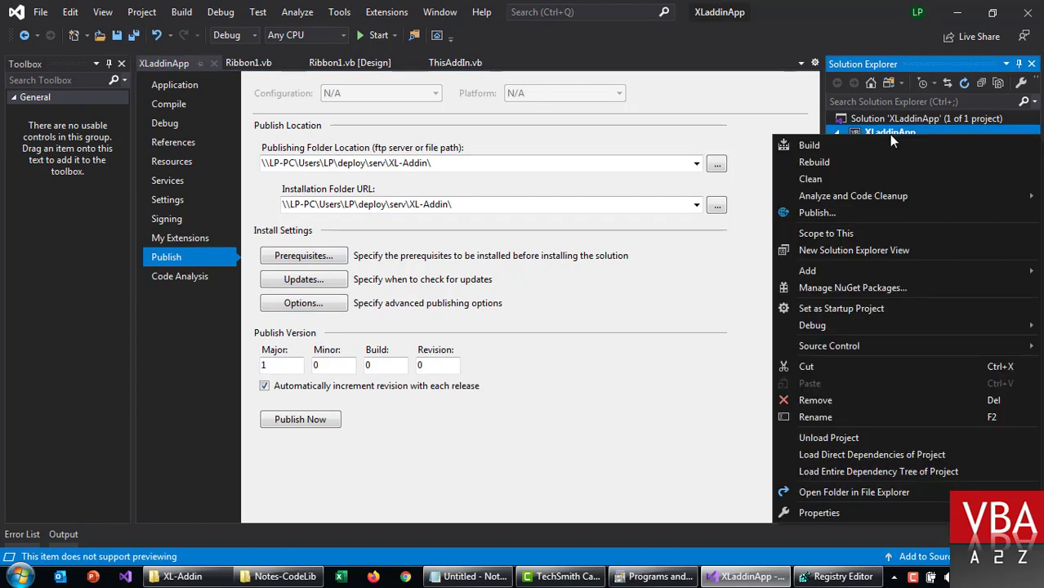
click(848, 163)
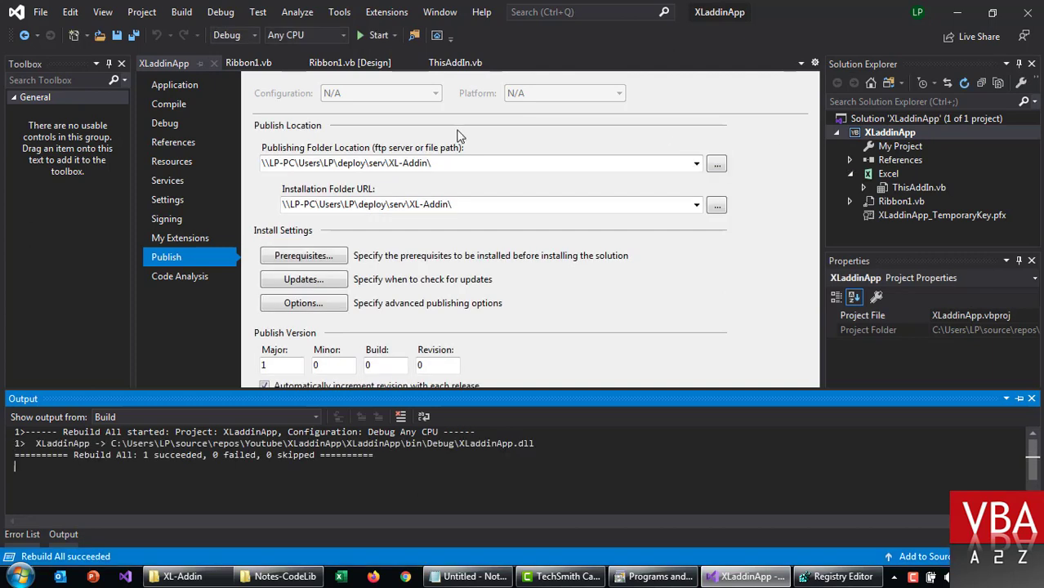
click(252, 63)
click(354, 64)
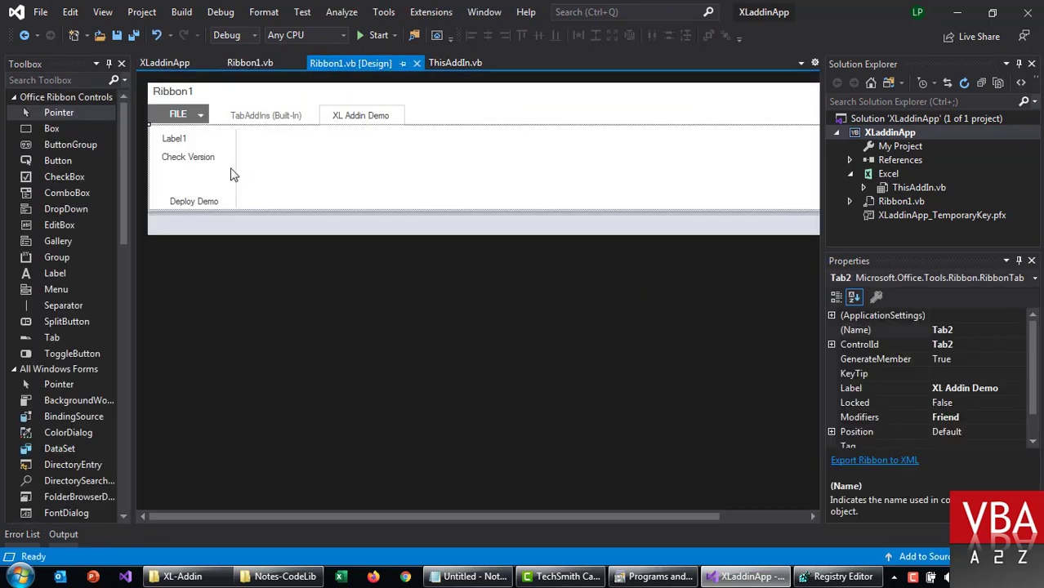
double_click(194, 158)
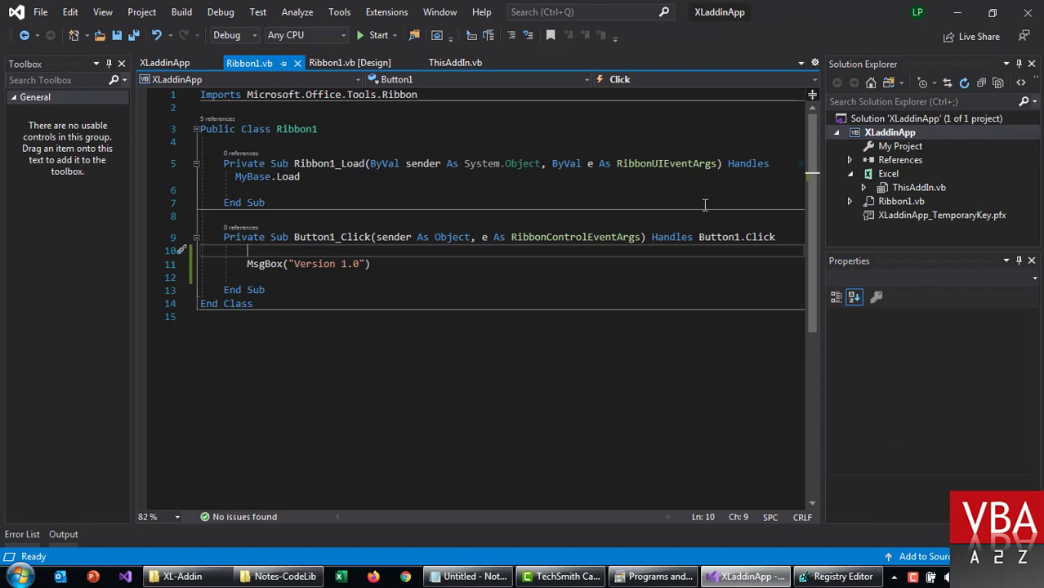
Step: Publish the add-in to the XL-Addin share with Publish Now
right_click(887, 134)
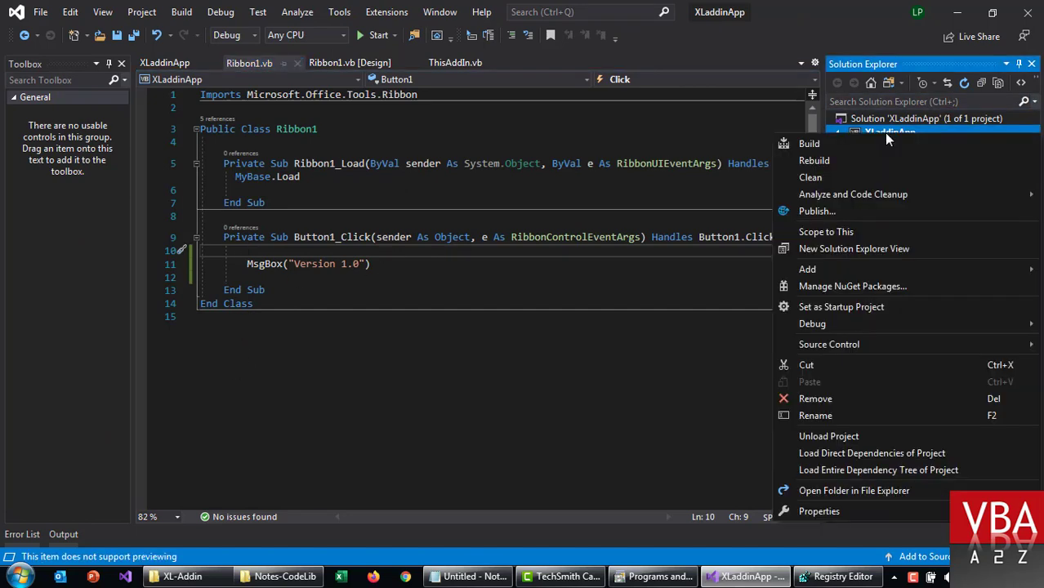
click(812, 215)
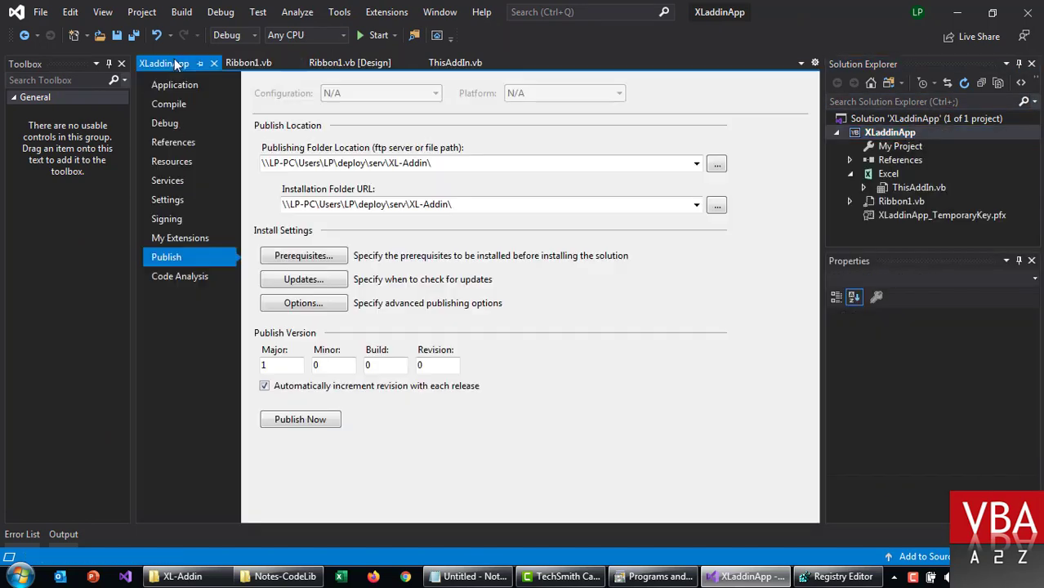
click(326, 422)
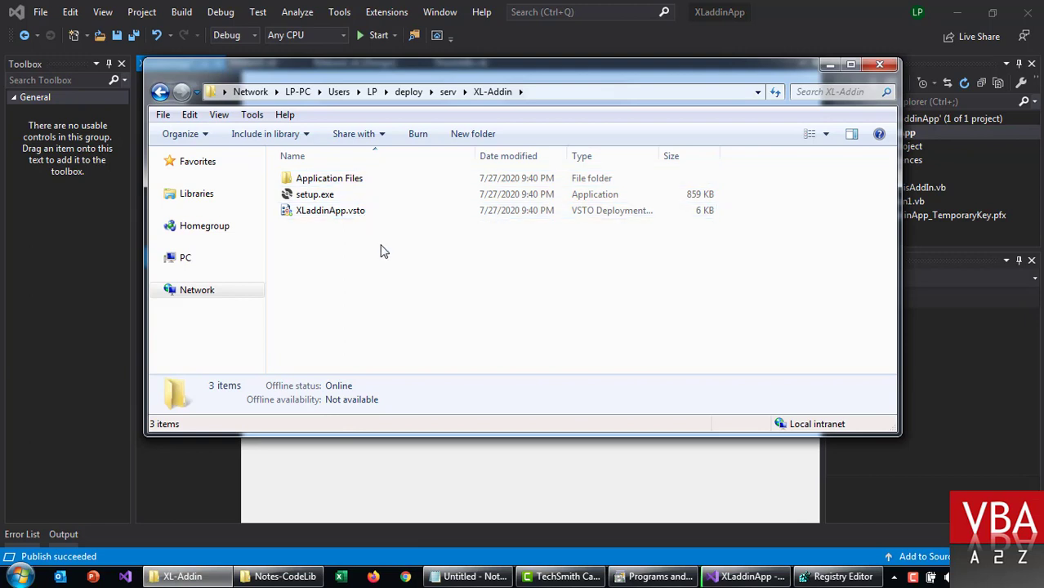
Step: Inspect the deployed files in Application Files > XLaddinApp_1_0_0_0
double_click(326, 179)
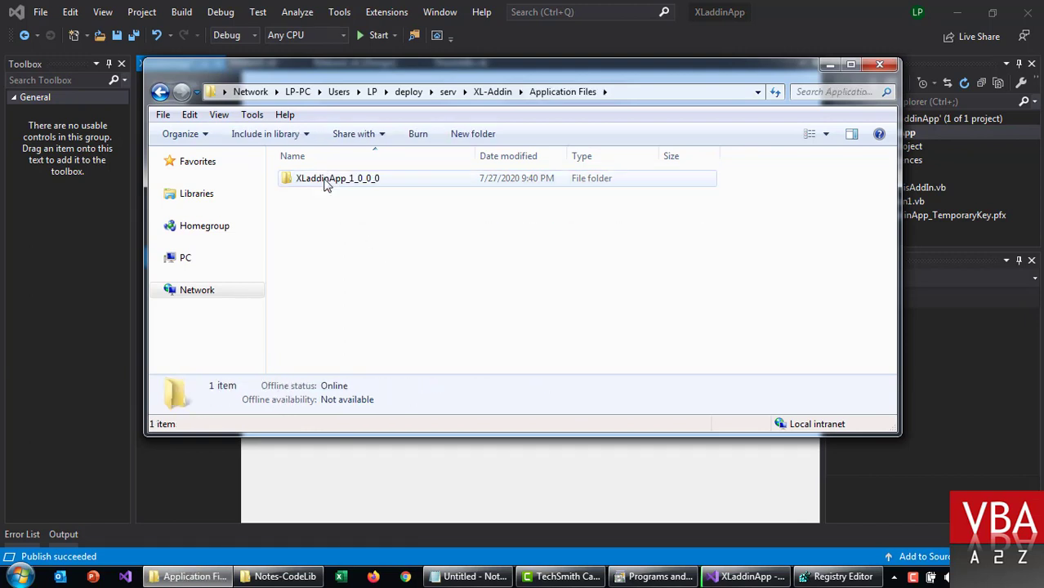
double_click(325, 179)
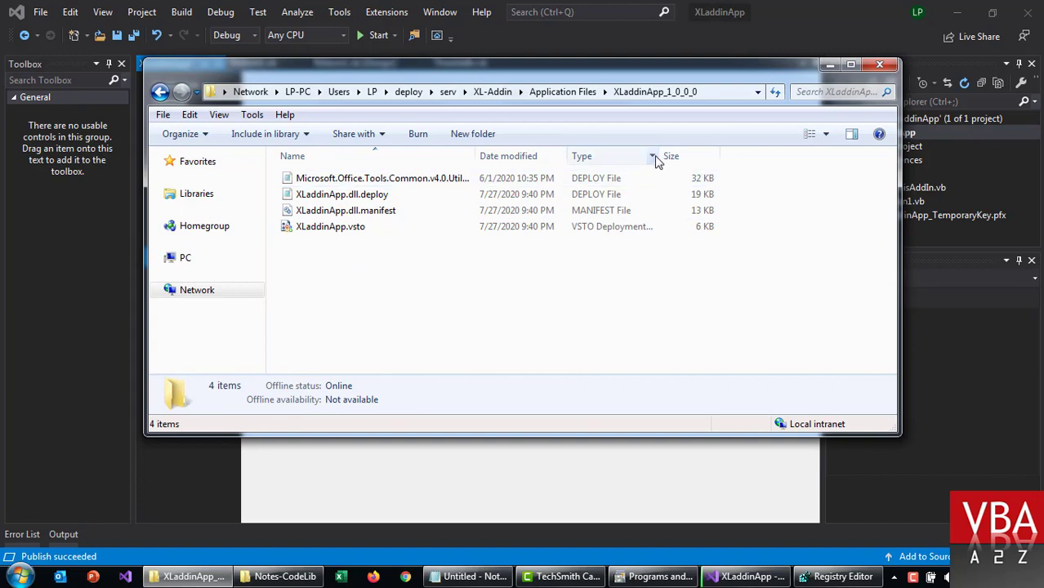
drag(658, 156, 749, 155)
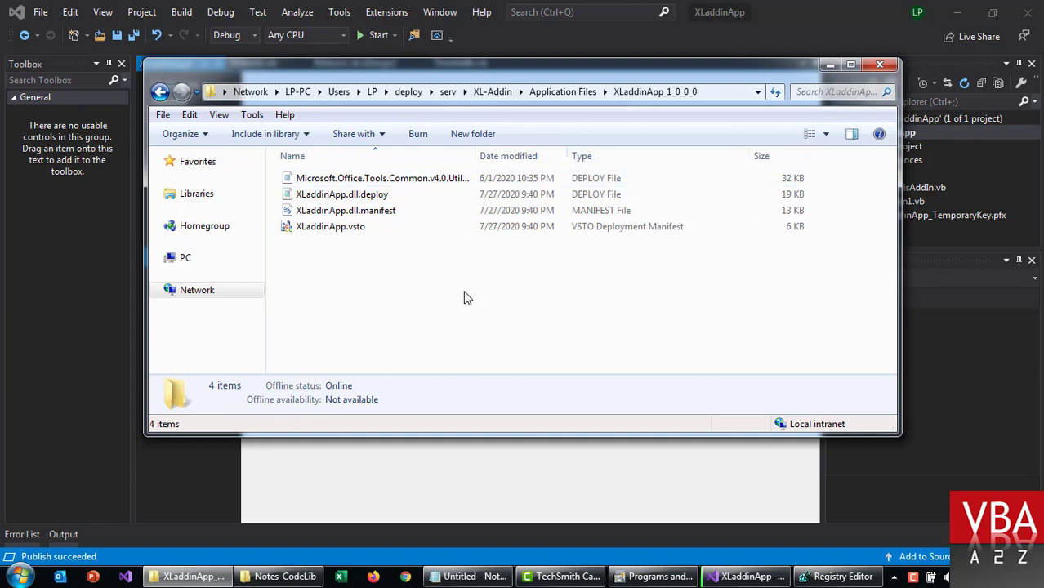
Step: Back in the XL-Addin folder, review its contents and select the XLaddinApp.vsto manifest
key(BackSpace)
key(BackSpace)
key(Down)
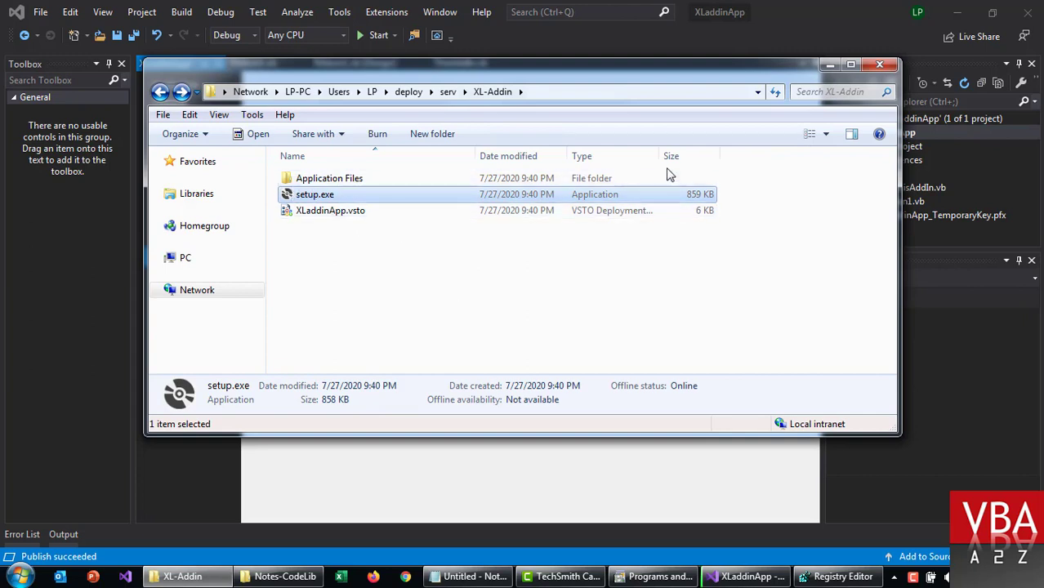
drag(659, 155, 777, 176)
click(487, 282)
click(357, 214)
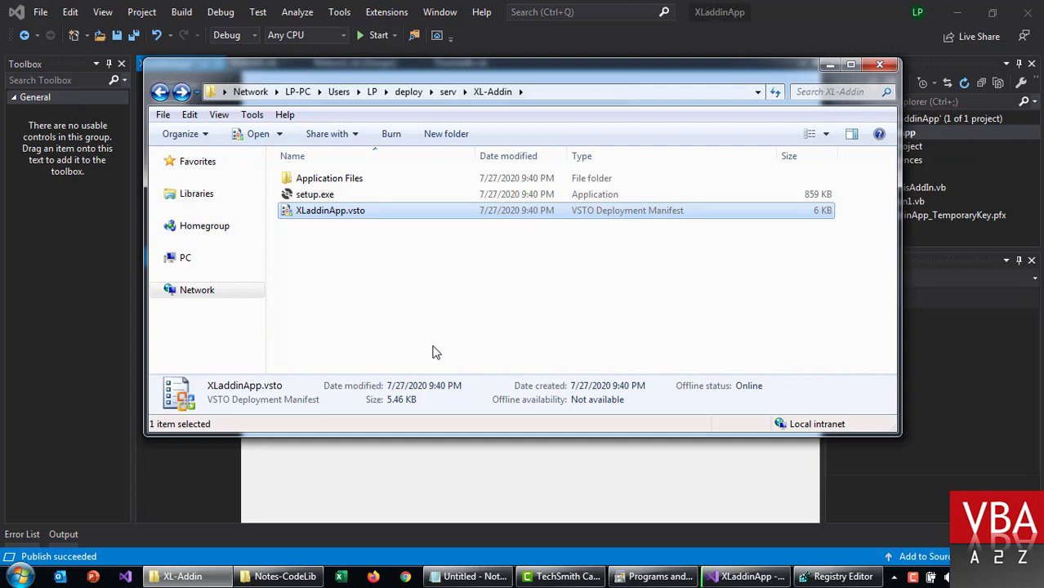
click(738, 582)
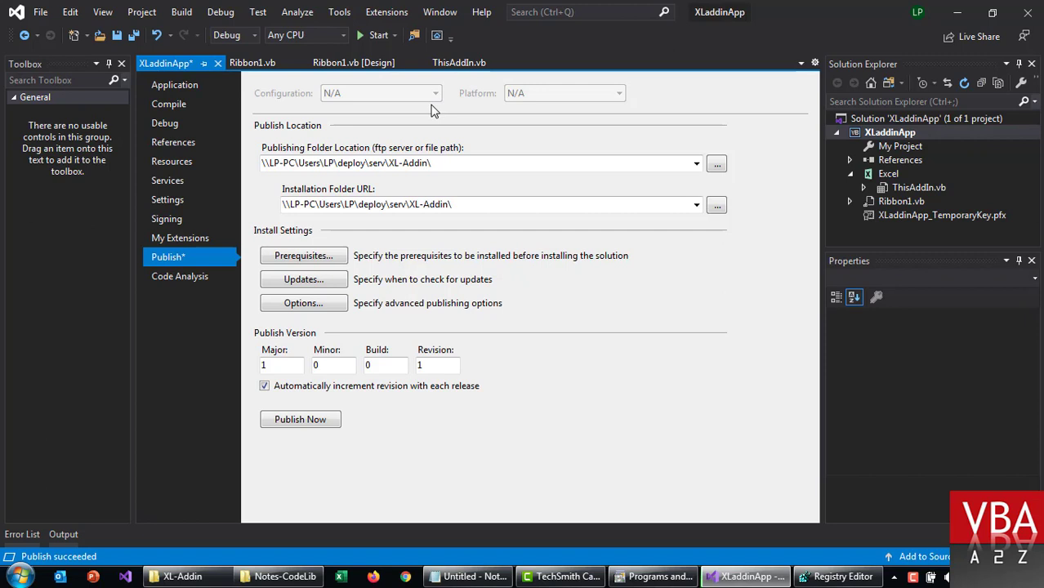
Step: Clean the solution and change the MsgBox text to 'Version 2.0', saving all files
click(181, 12)
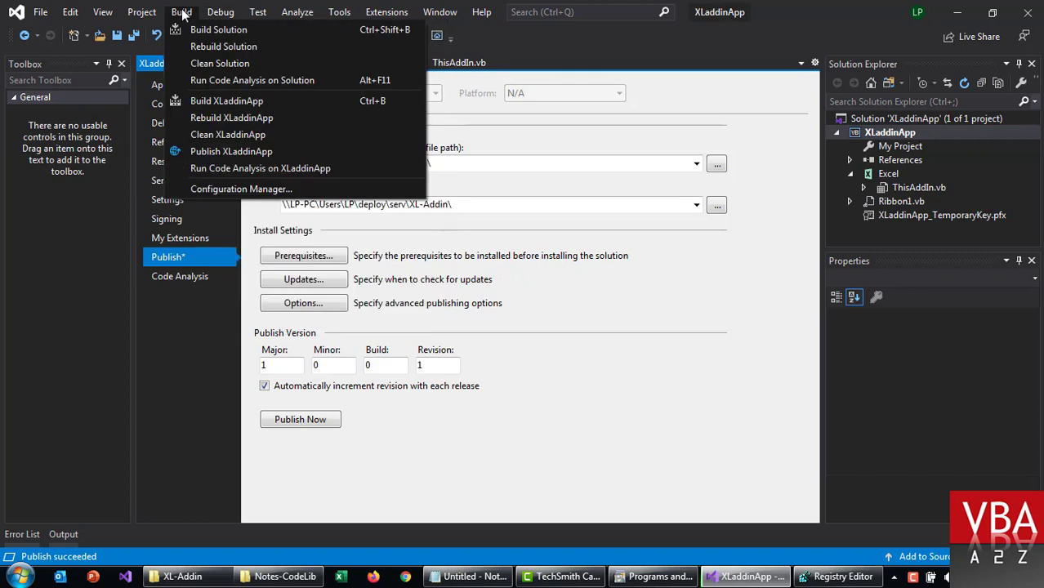
click(219, 64)
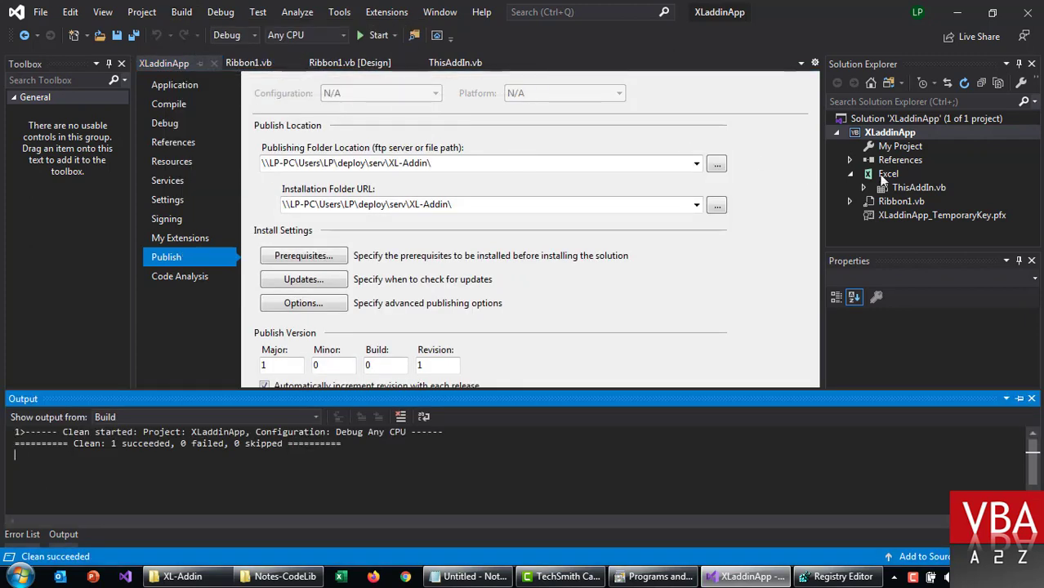
click(255, 68)
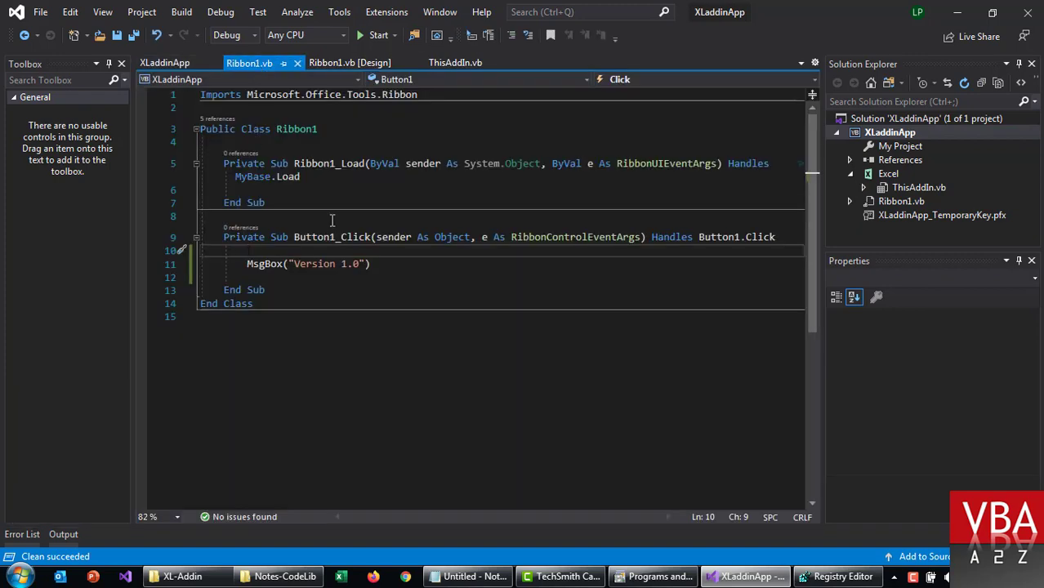
click(348, 265)
key(BackSpace)
text(2)
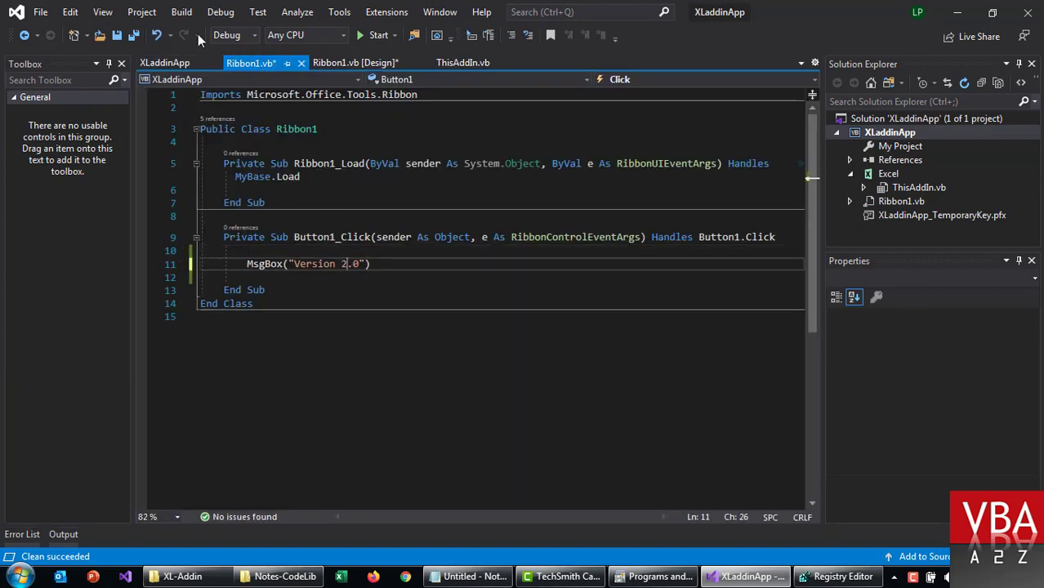
click(135, 36)
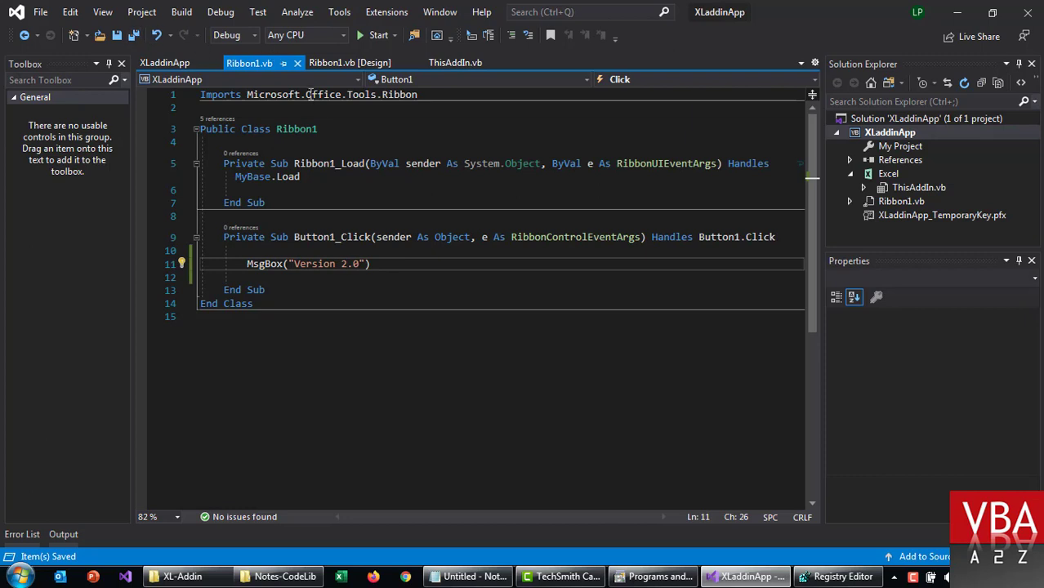
Step: Rebuild XLaddinApp and publish it to the XL-Addin share
right_click(890, 135)
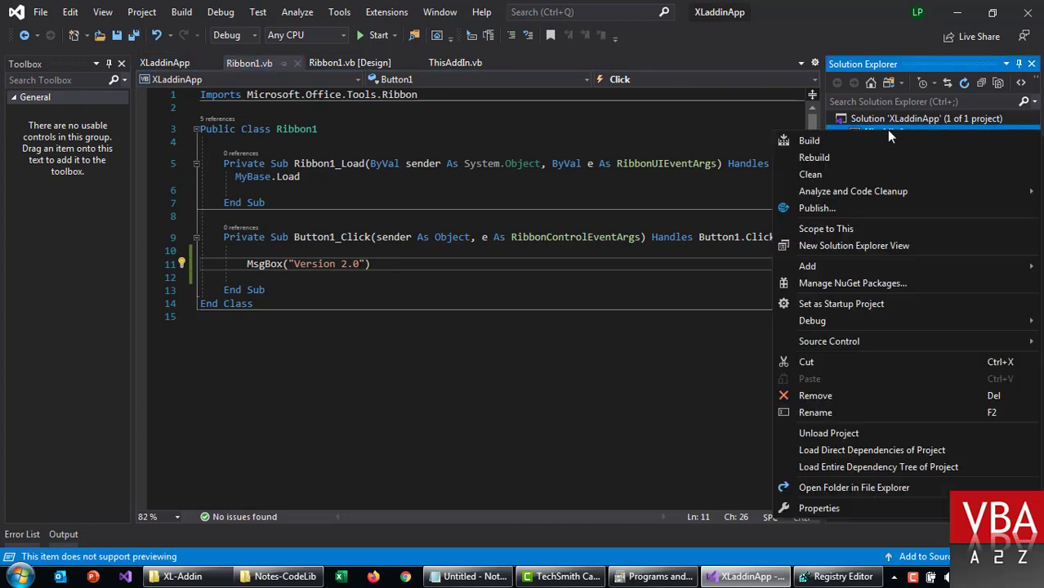
click(823, 157)
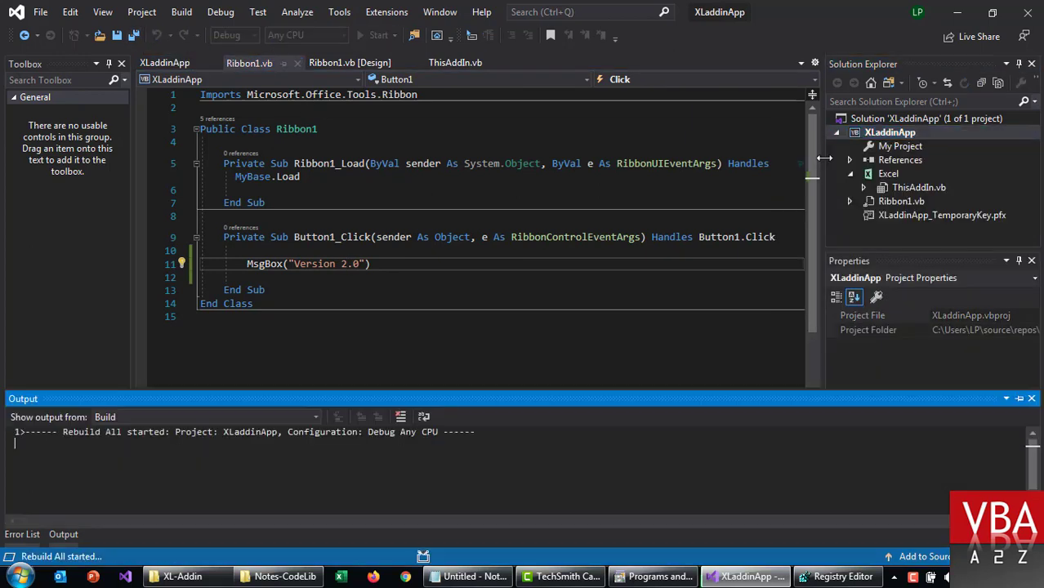
right_click(888, 134)
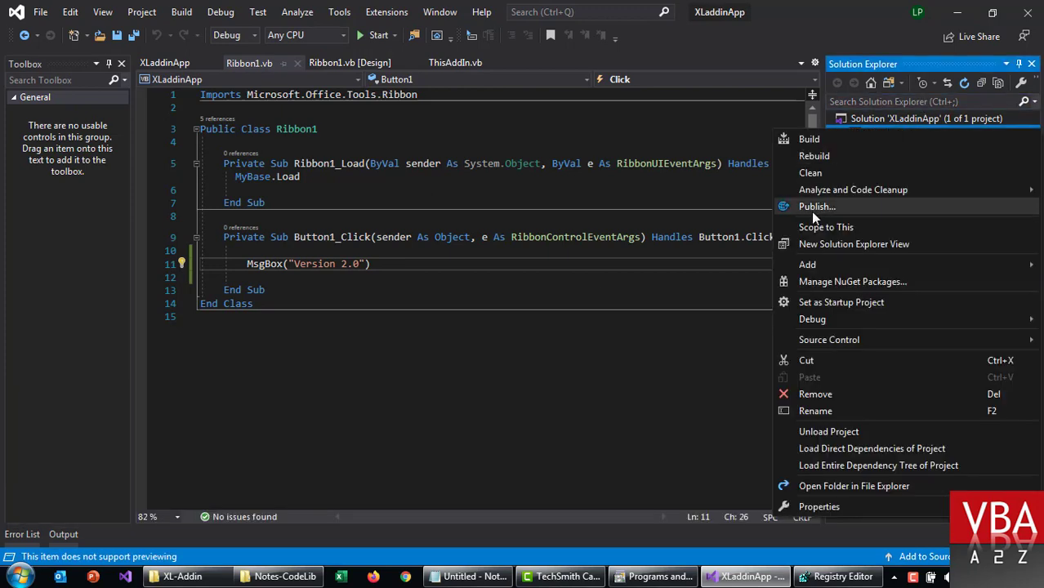
click(813, 208)
click(649, 458)
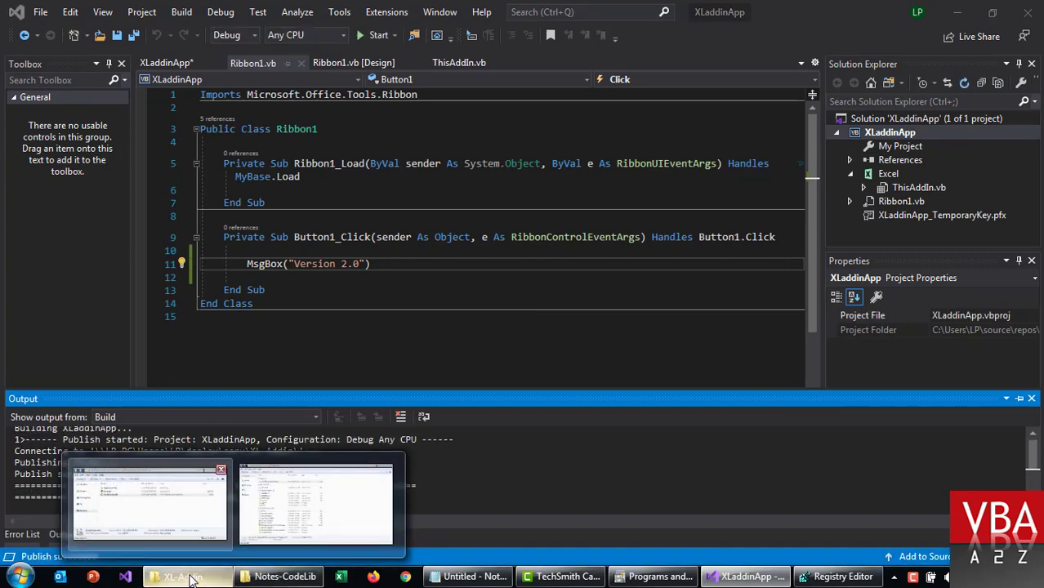
click(179, 576)
Step: Verify the new XLaddinApp_1_0_0_1 folder under Application Files, then shrink the Explorer window
click(438, 268)
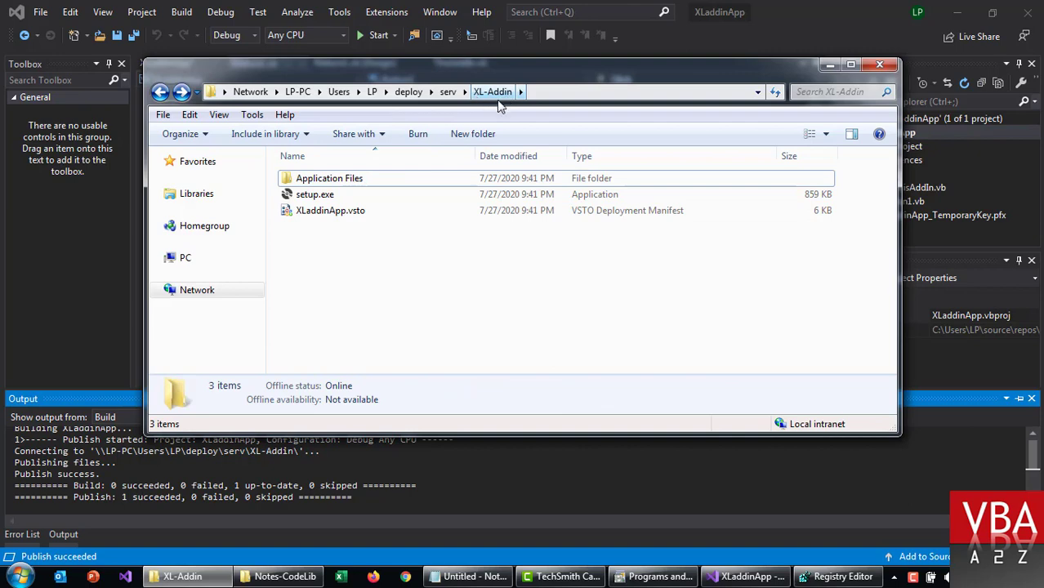
double_click(353, 180)
click(380, 196)
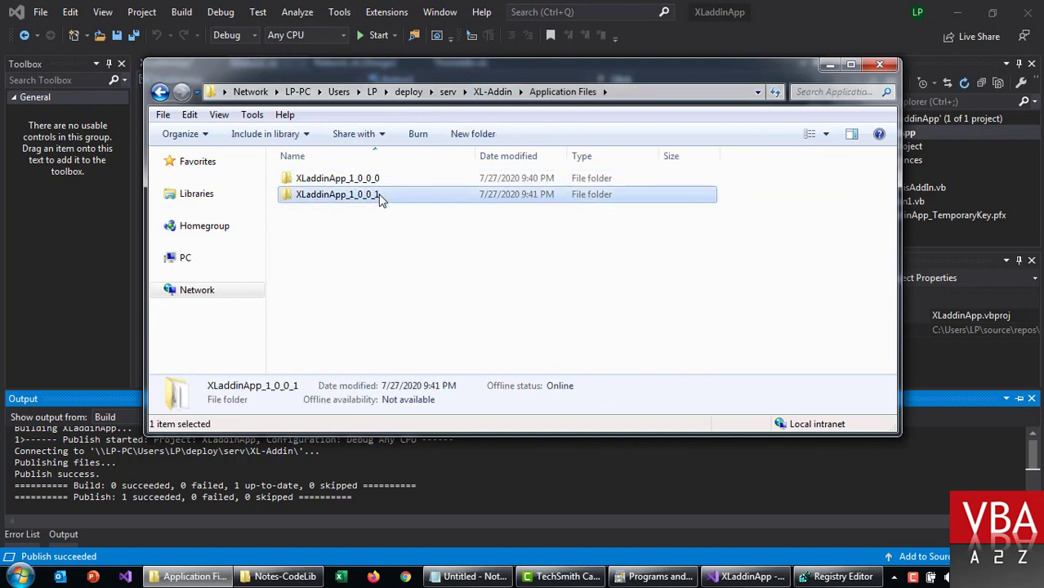
double_click(384, 198)
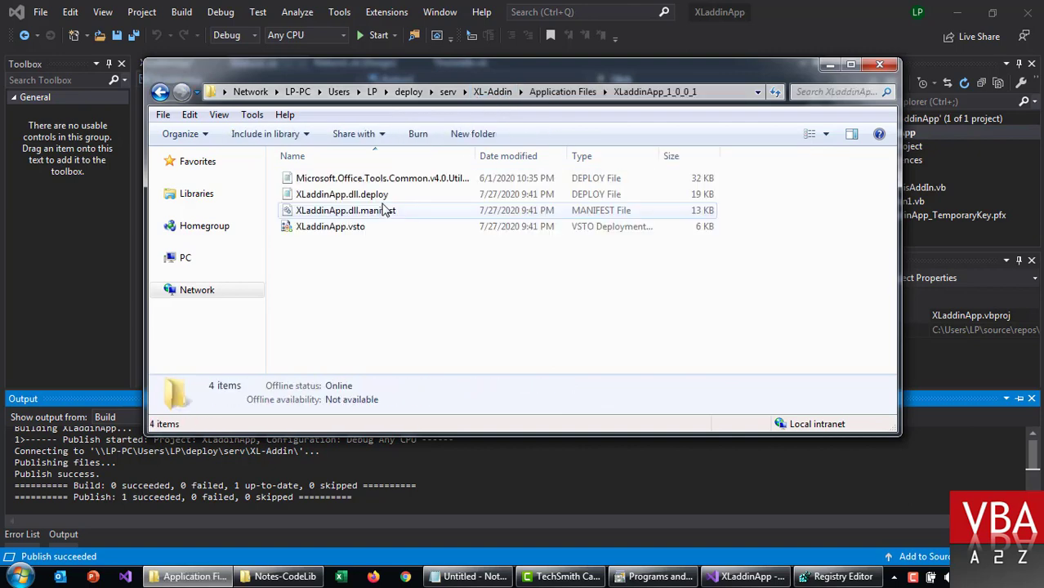
key(BackSpace)
key(BackSpace)
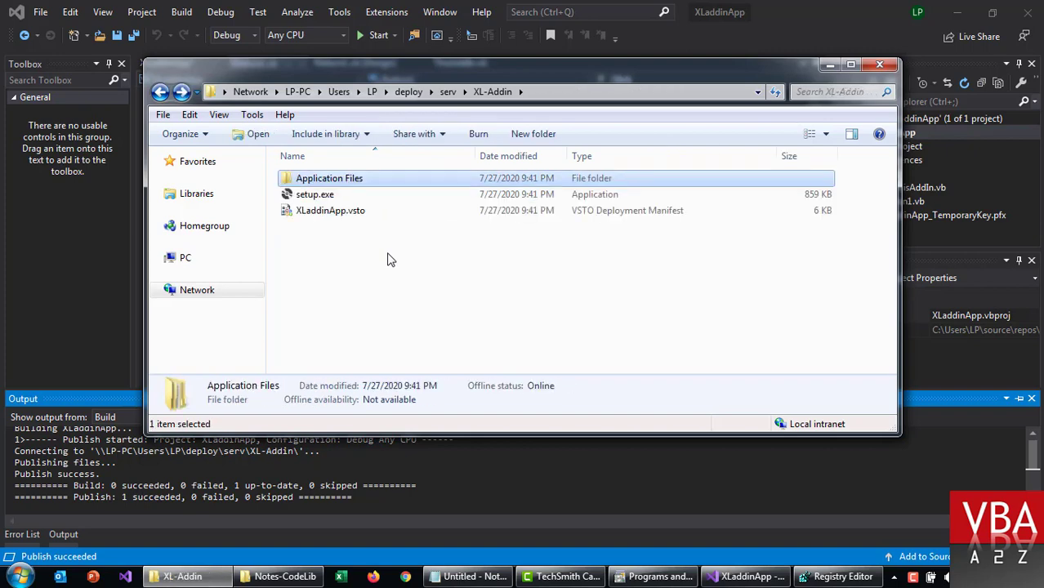
drag(147, 60, 517, 128)
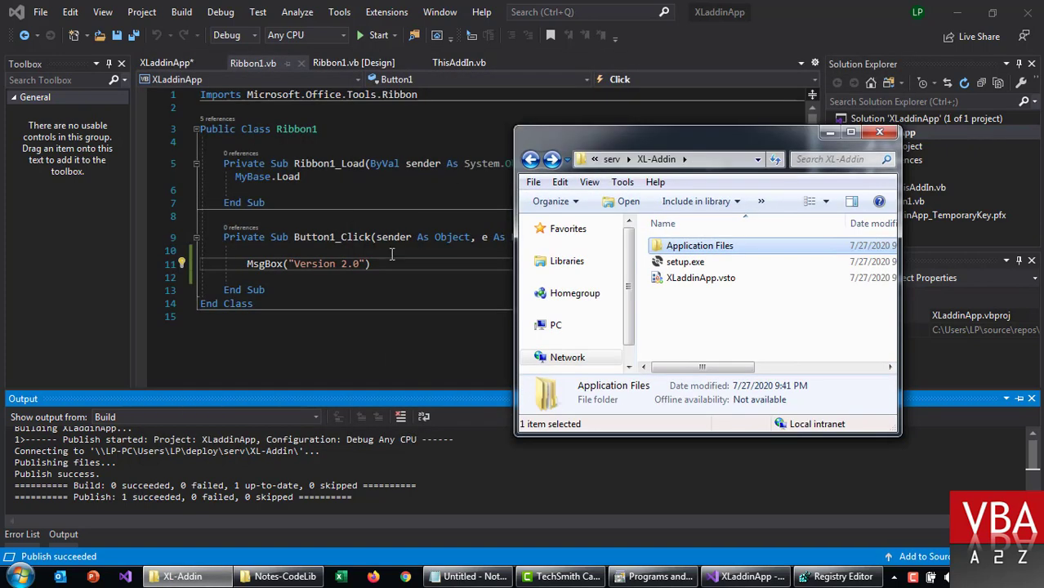
Step: Clean the XLaddinApp project's build output in Visual Studio
click(391, 254)
click(220, 12)
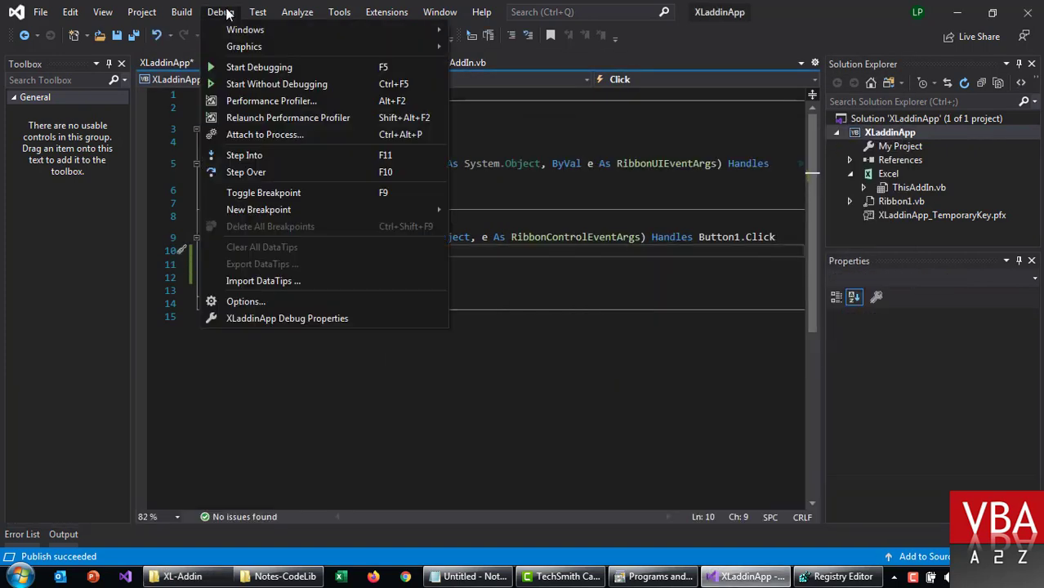
mouse_move(181, 12)
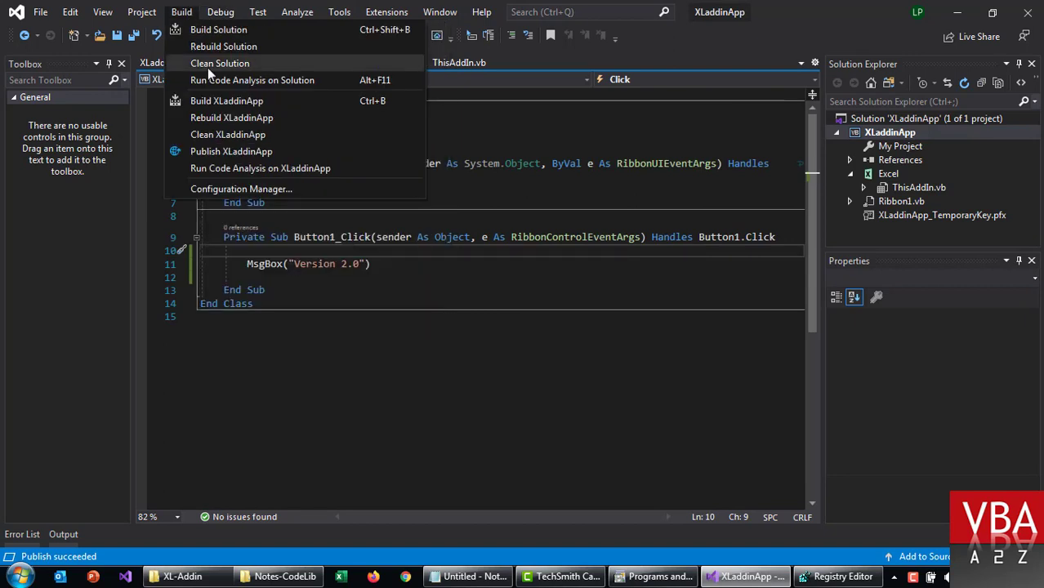
click(217, 136)
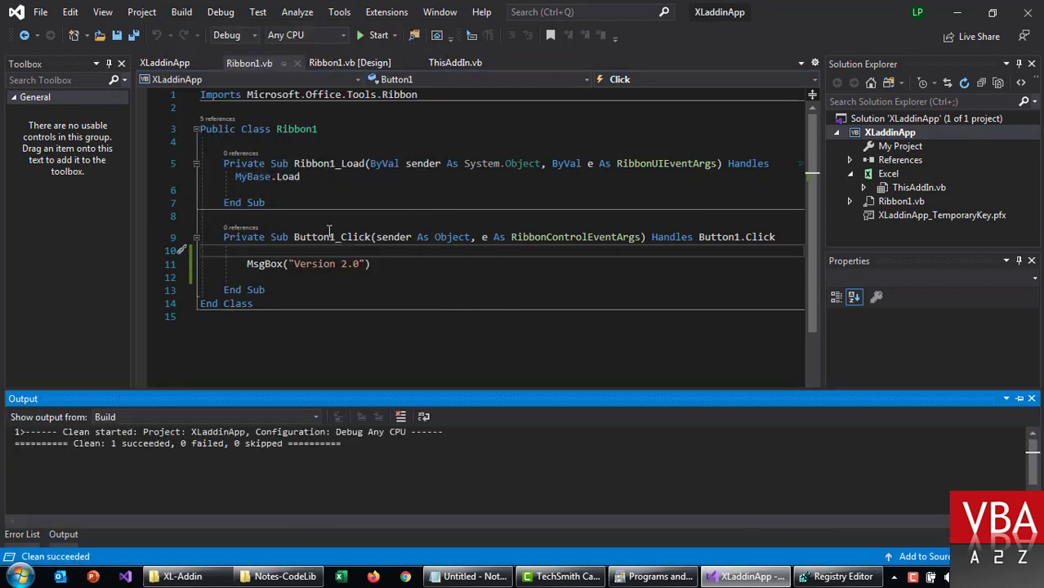
Step: Change the version message digit from 2 to 3 and save all files
double_click(344, 263)
text(3)
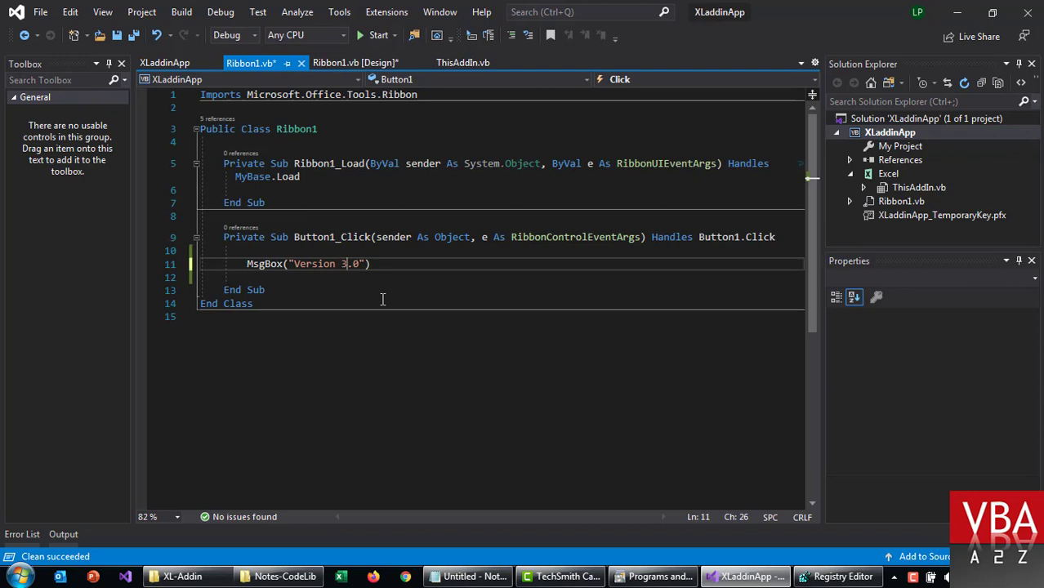
click(134, 35)
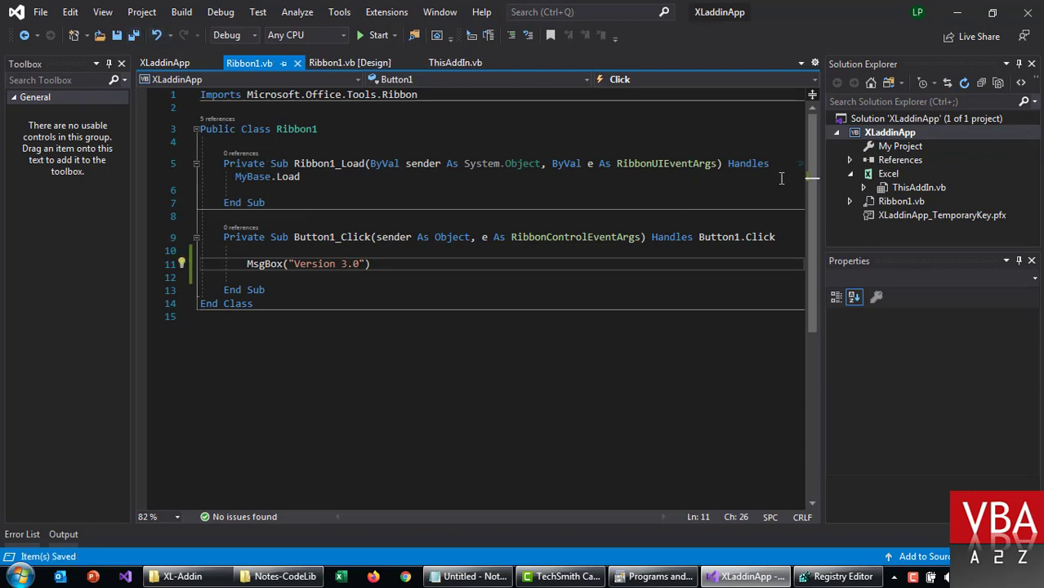
Step: Rebuild XLaddinApp and publish it to the XL-Addin share through the Publish Wizard
right_click(868, 134)
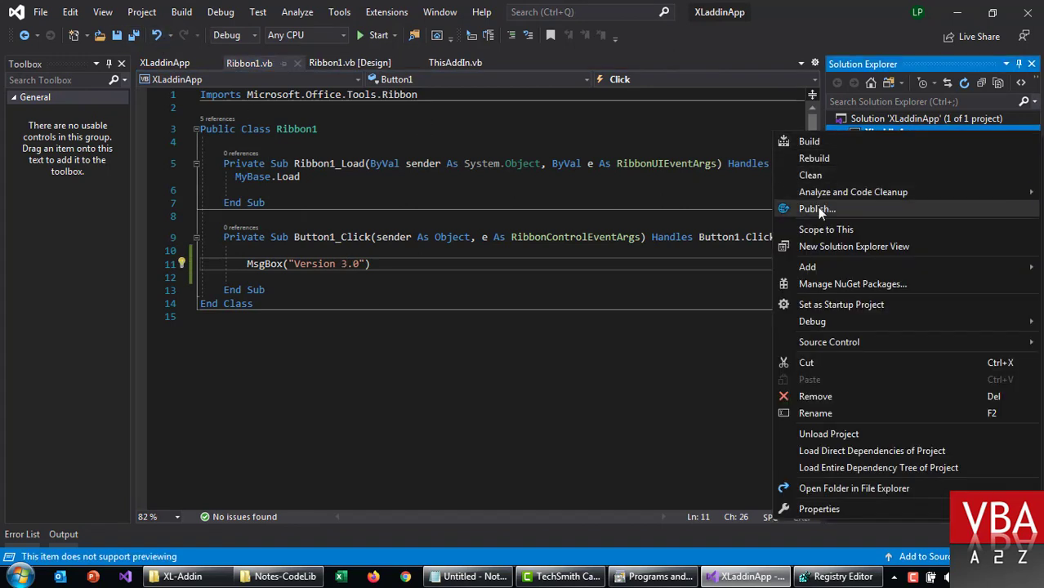
click(819, 158)
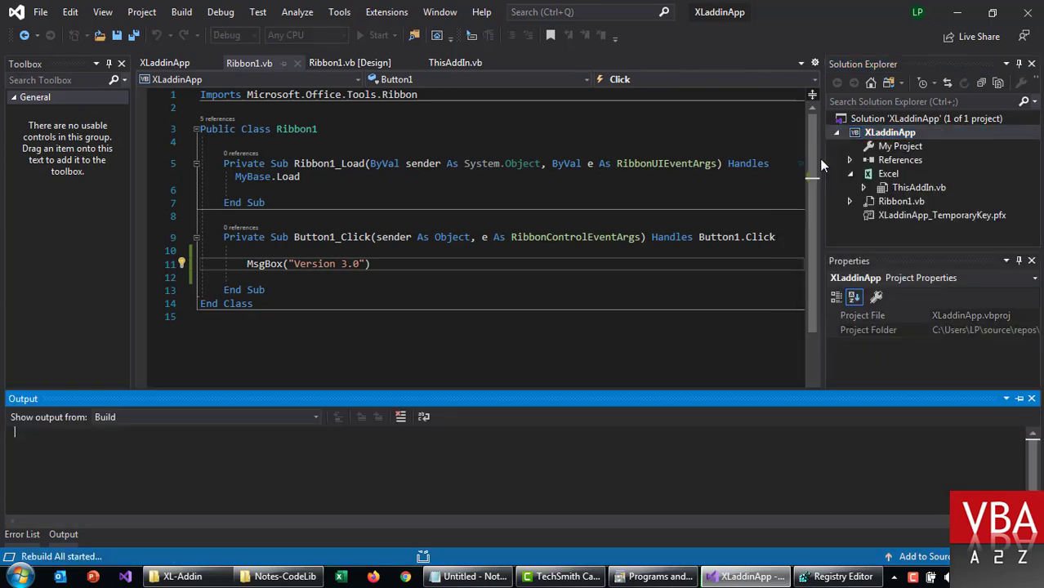
right_click(862, 133)
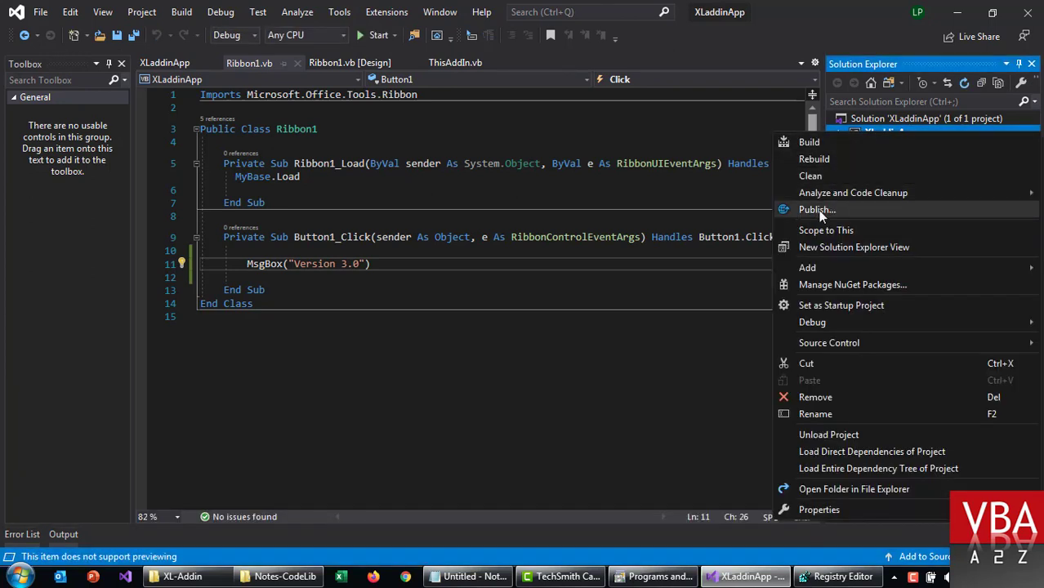
click(818, 210)
click(647, 457)
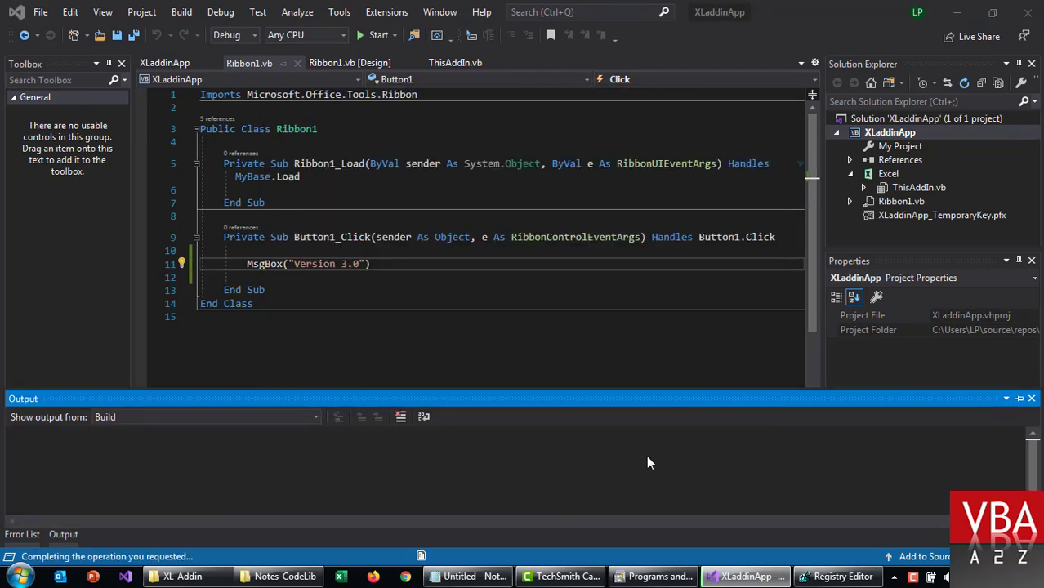
Step: Enlarge the XL-Addin folder window and open Application Files to see the version folders
mouse_move(182, 576)
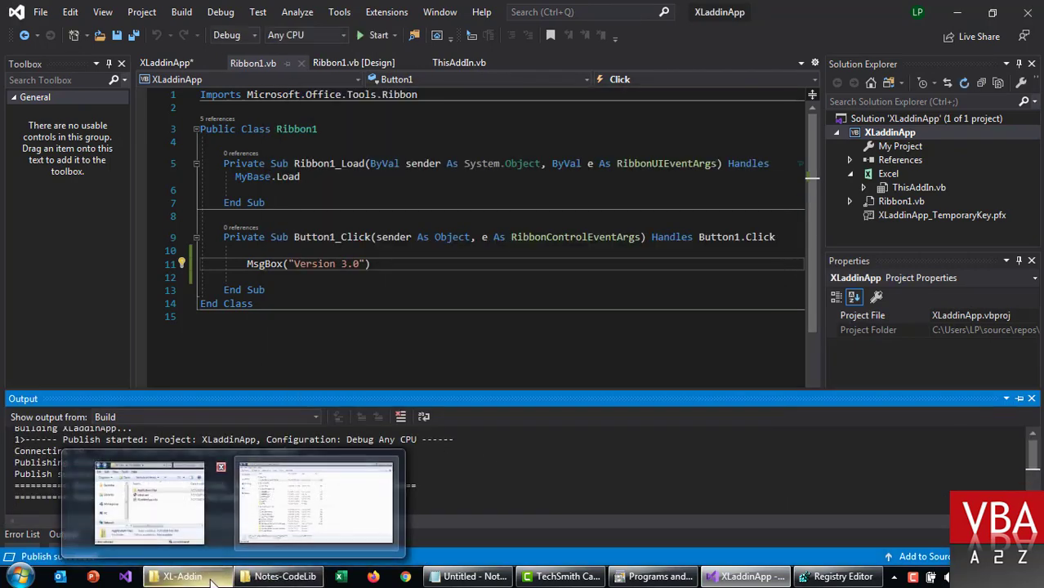
click(149, 503)
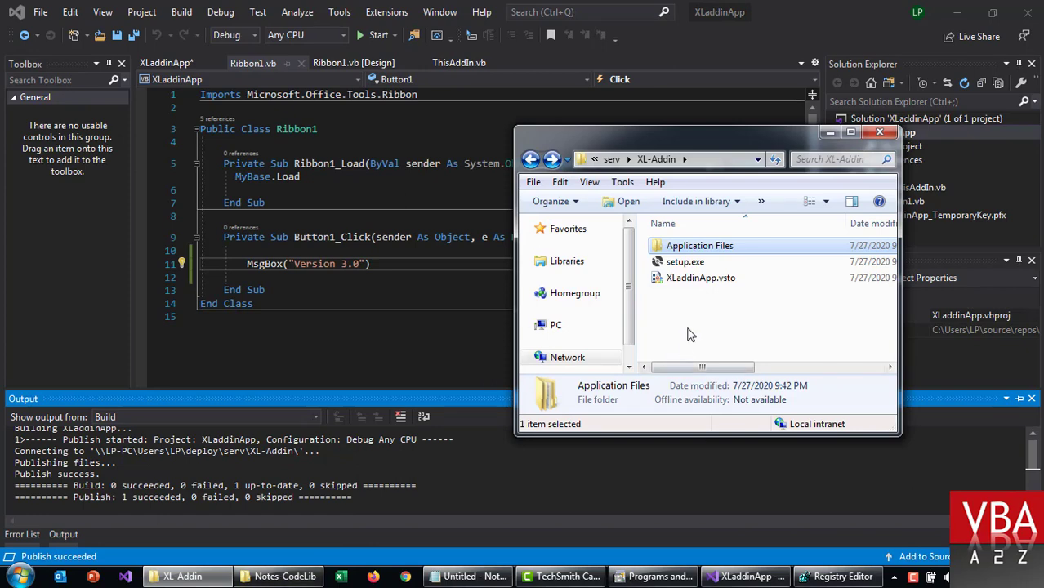
drag(513, 129, 313, 138)
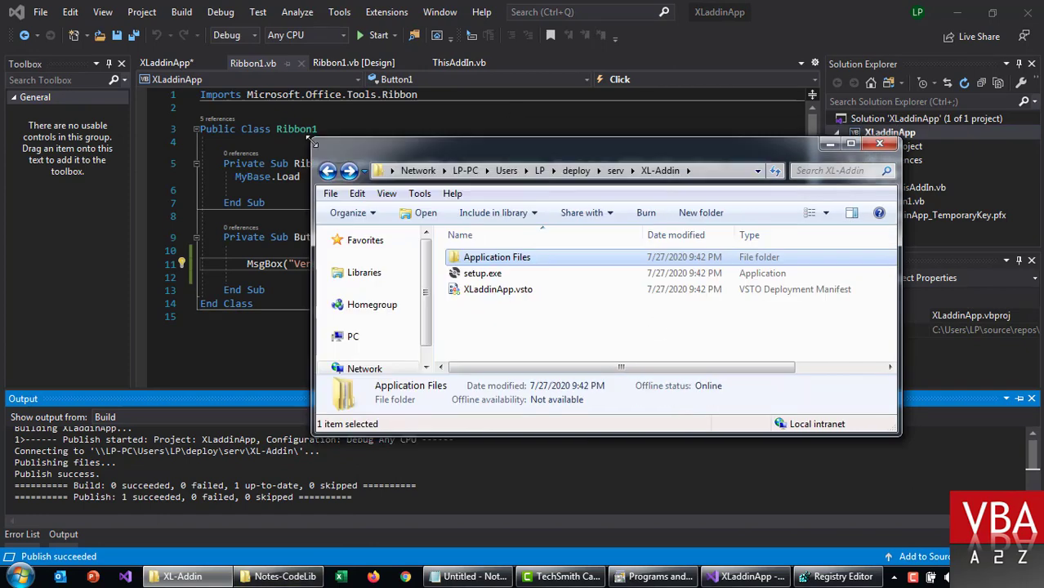
double_click(482, 185)
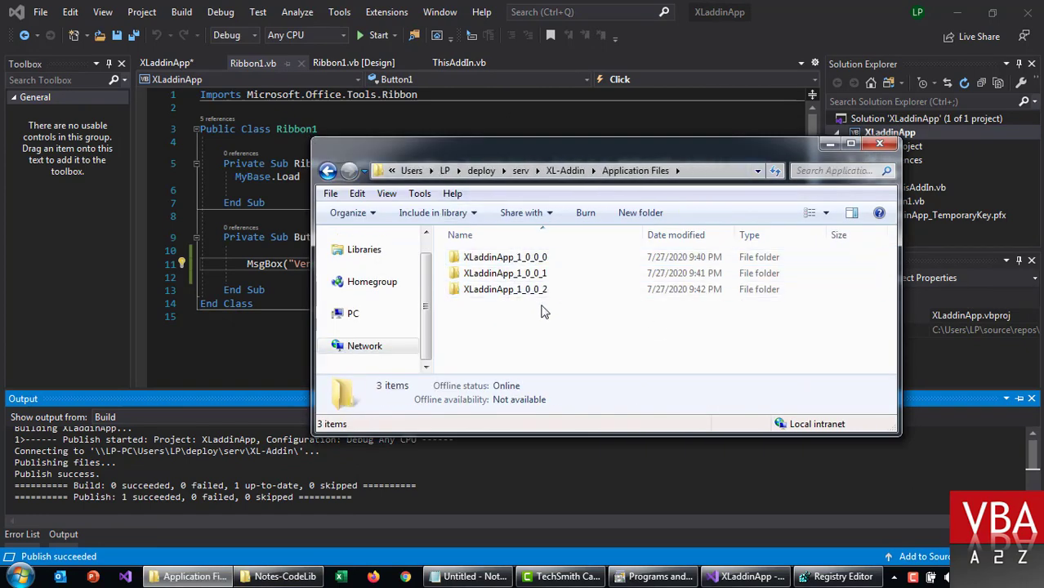
Step: Select the new XLaddinApp SolutionMetadata key in a maximized Registry Editor
click(249, 190)
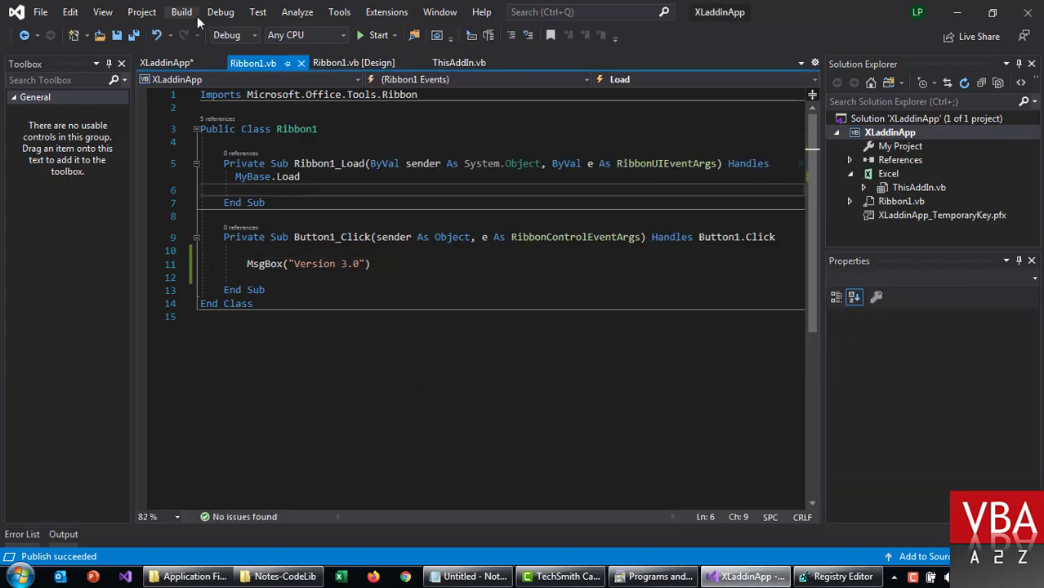
click(834, 579)
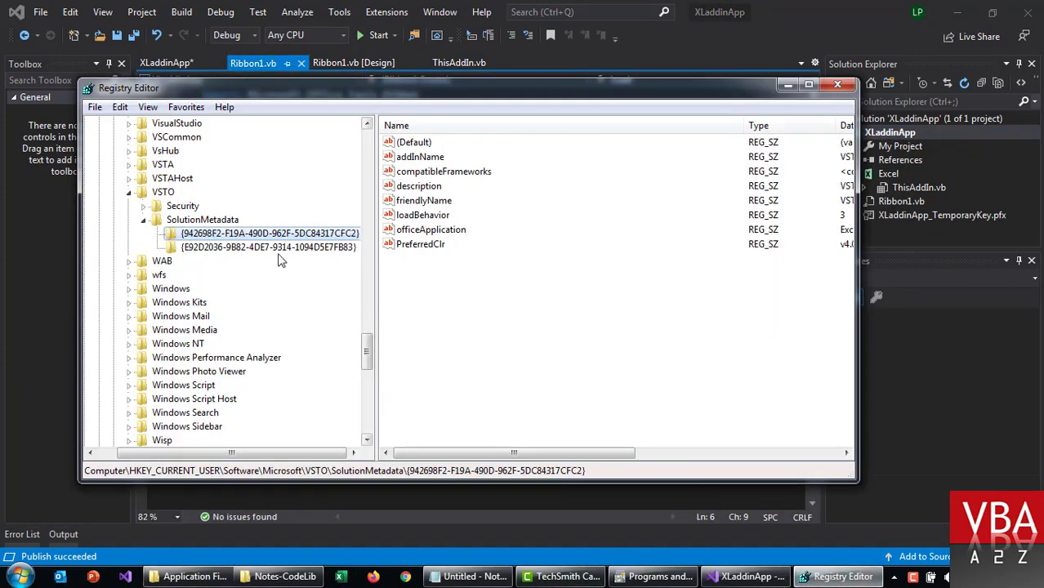
click(279, 250)
click(809, 84)
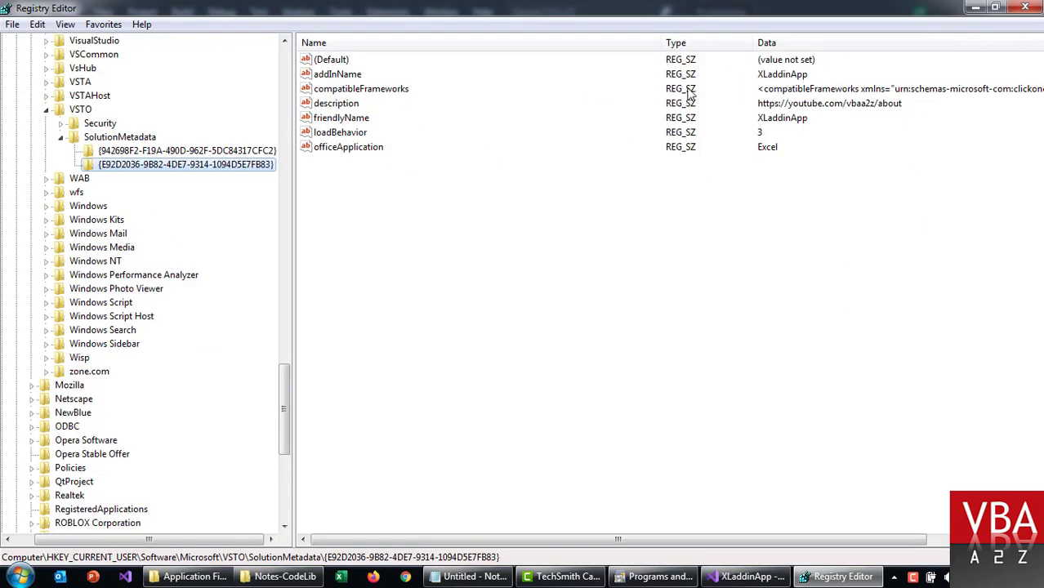
Step: Clean XLaddinApp via Build, then refresh Registry Editor with F5 to drop its entry
click(748, 577)
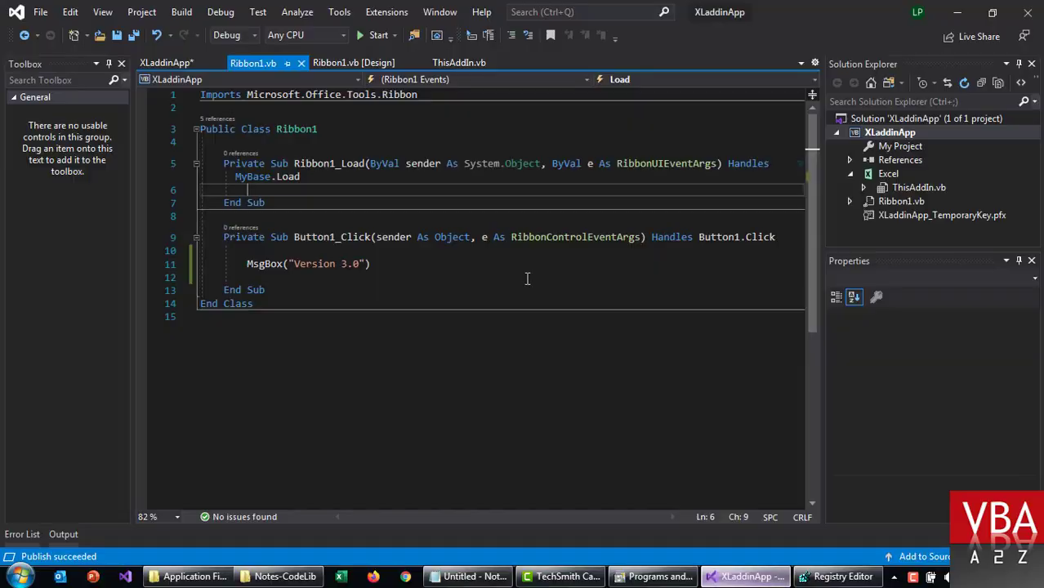
click(231, 14)
mouse_move(183, 12)
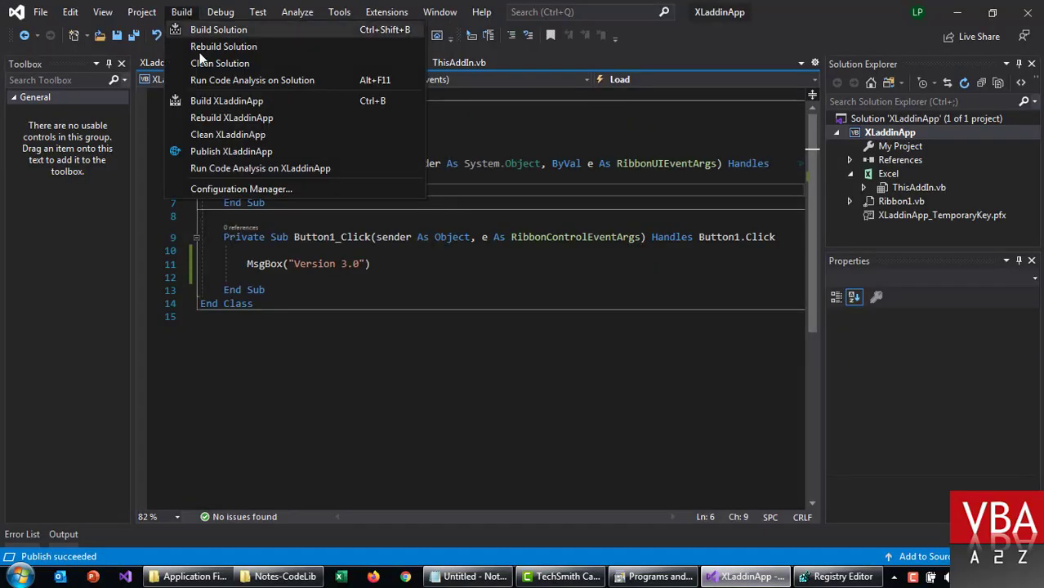
click(208, 140)
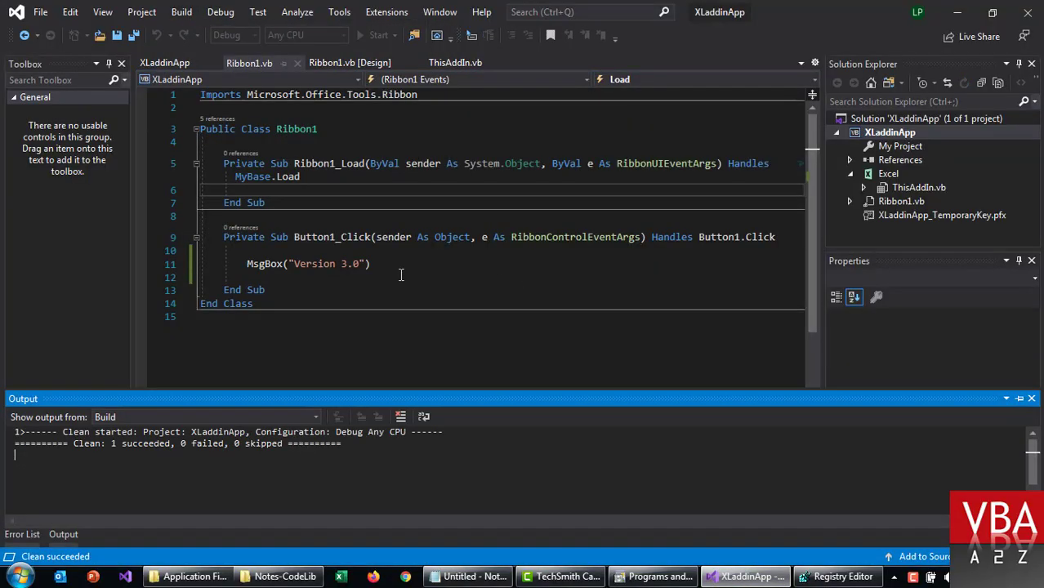
key(alt+Tab)
key(F5)
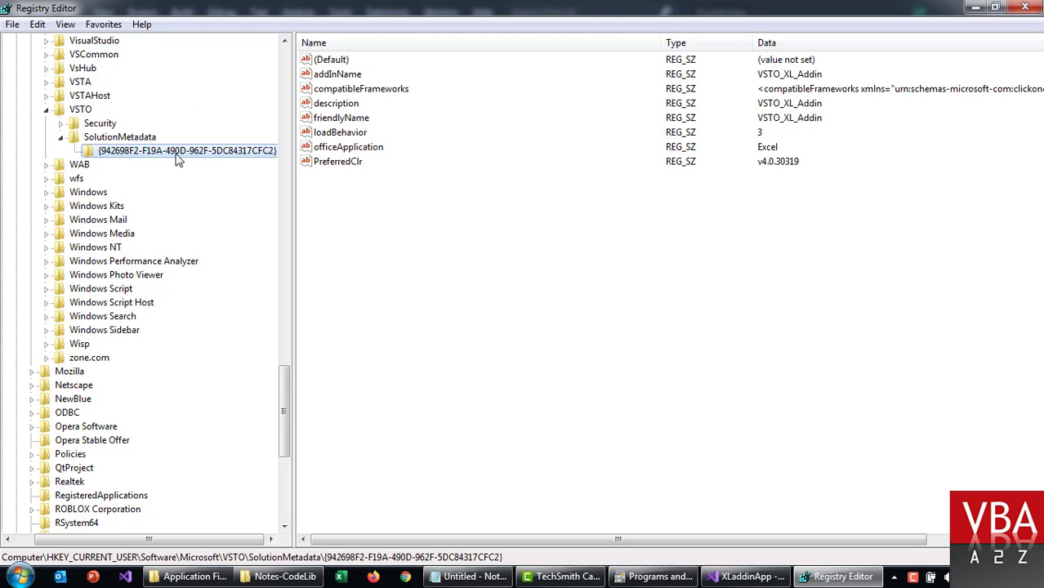
Step: Close the XLaddinApp solution and return Explorer to the XL-Addin share folder
click(753, 577)
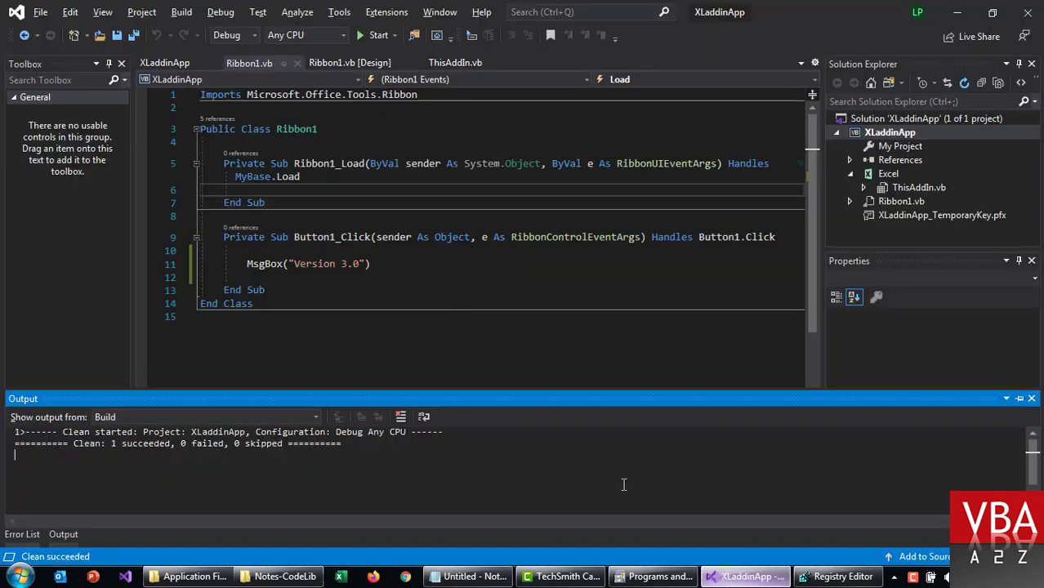
click(38, 11)
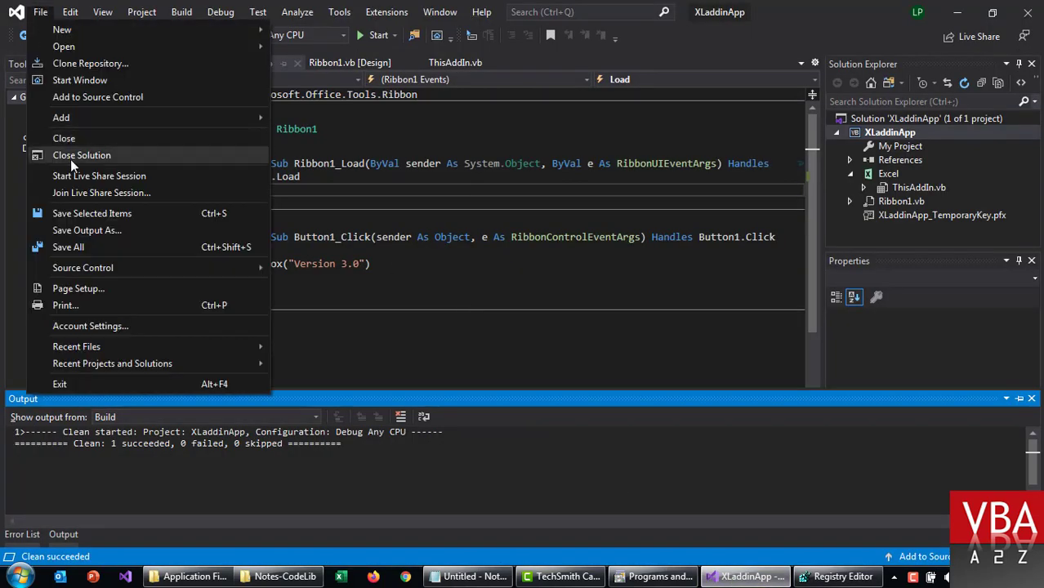
click(73, 157)
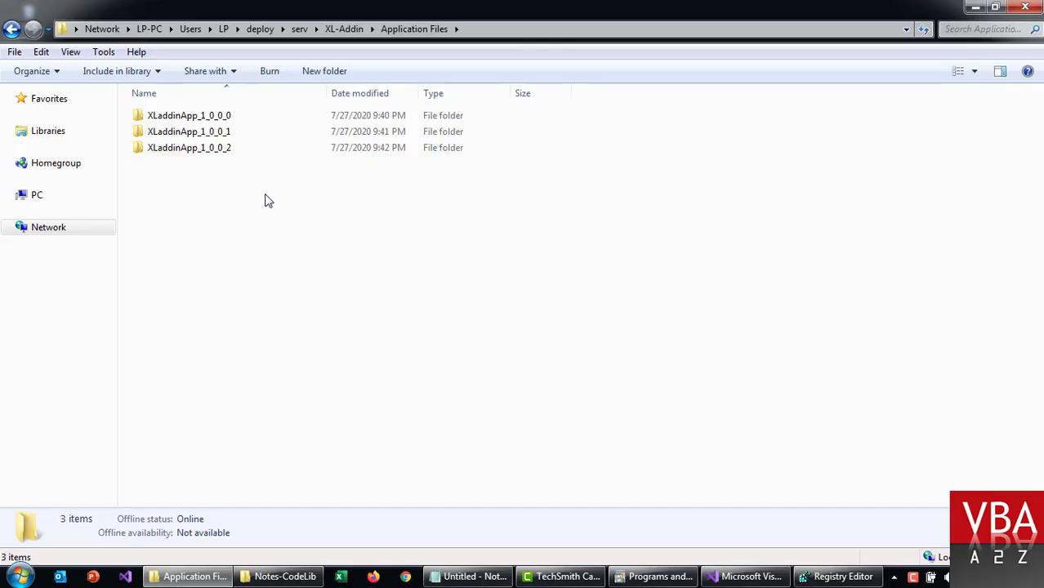
key(BackSpace)
click(265, 196)
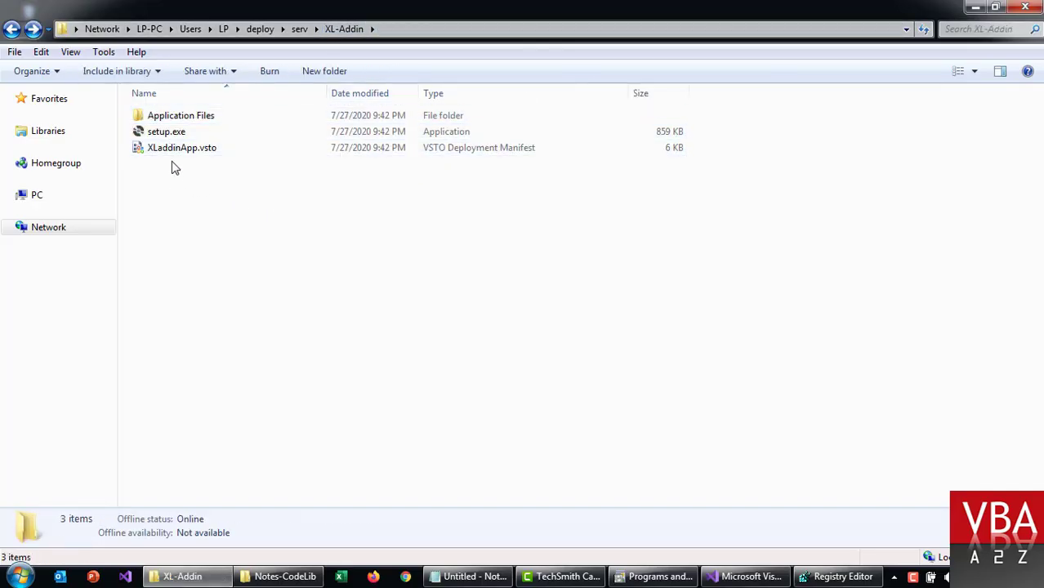
Step: Run setup.exe from the share and install the add-in
double_click(173, 134)
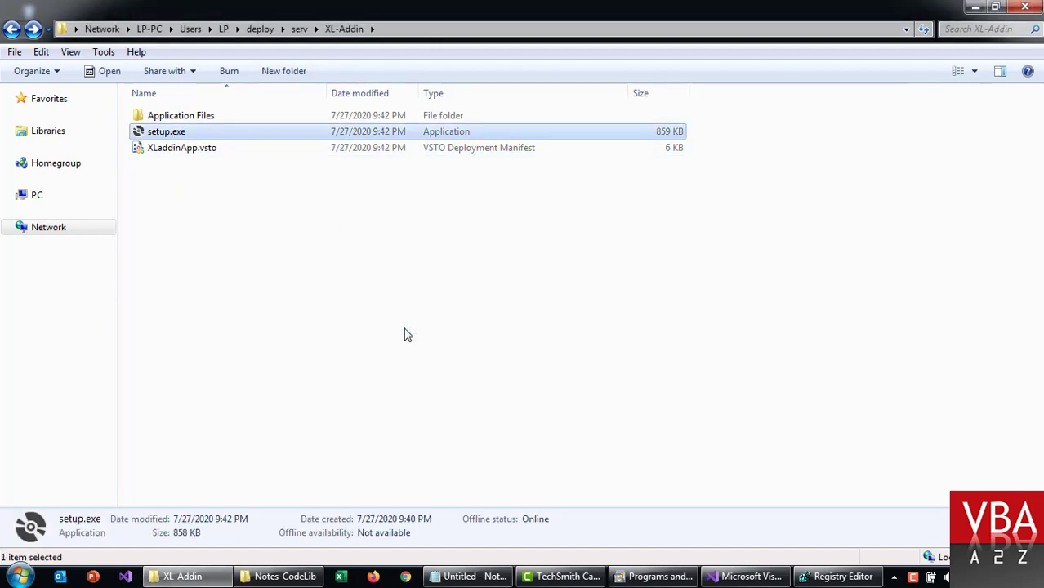
click(609, 378)
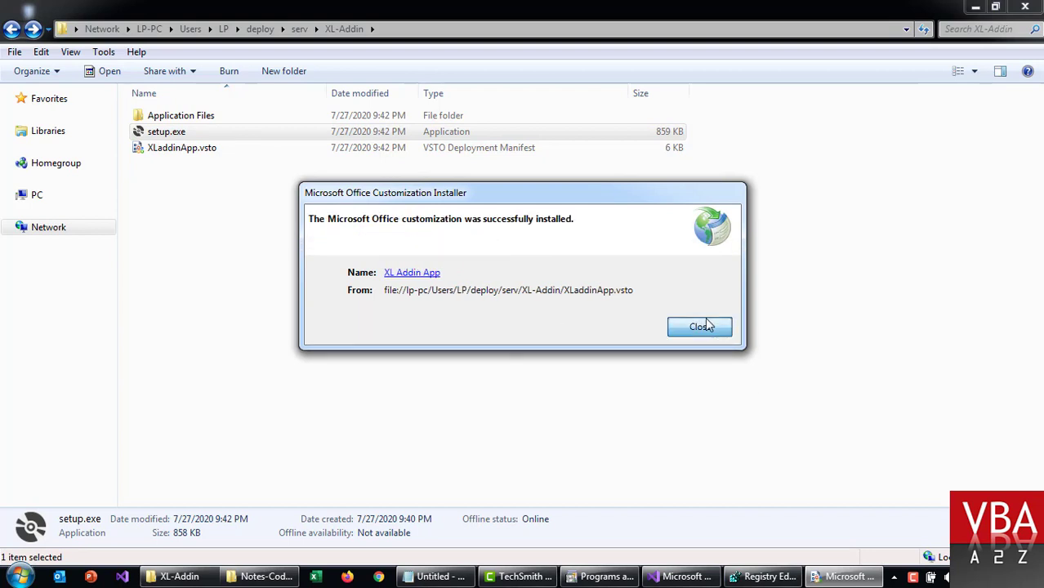
click(701, 326)
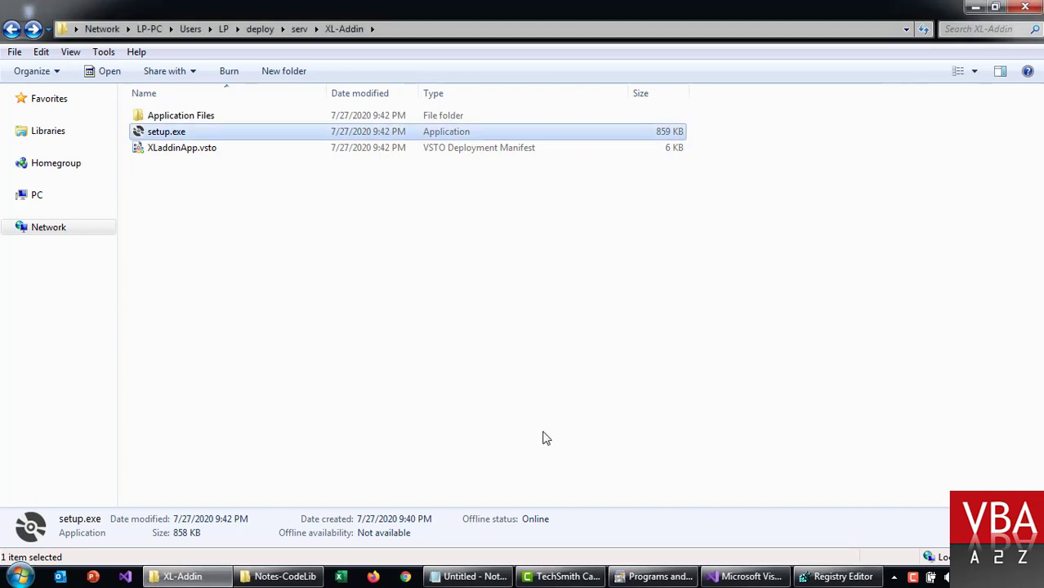
Step: Verify XL Addin App shows version 1.0.0.2 in Programs and Features, then show the desktop
click(740, 579)
click(658, 577)
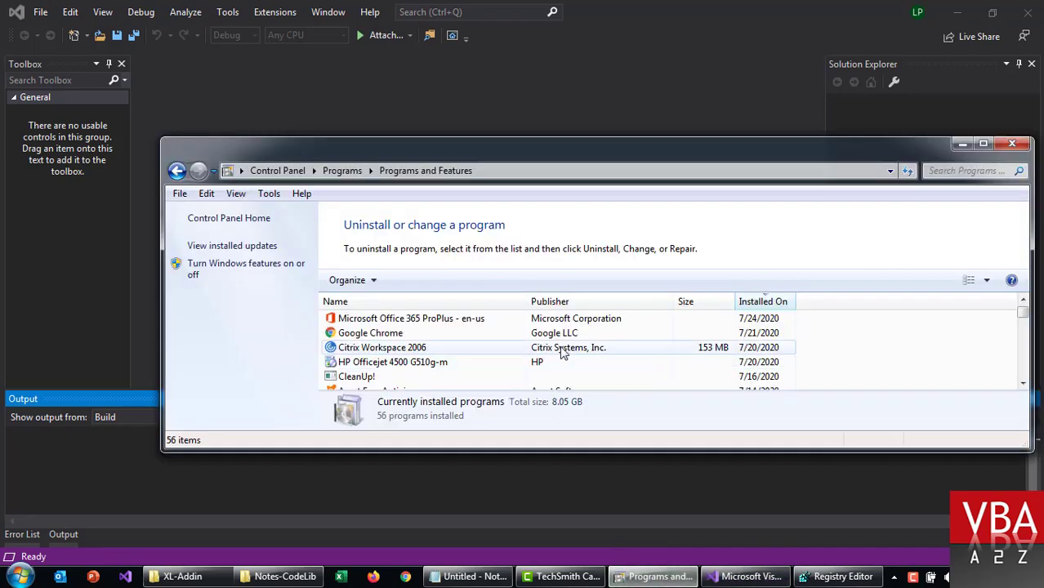
click(562, 333)
click(395, 322)
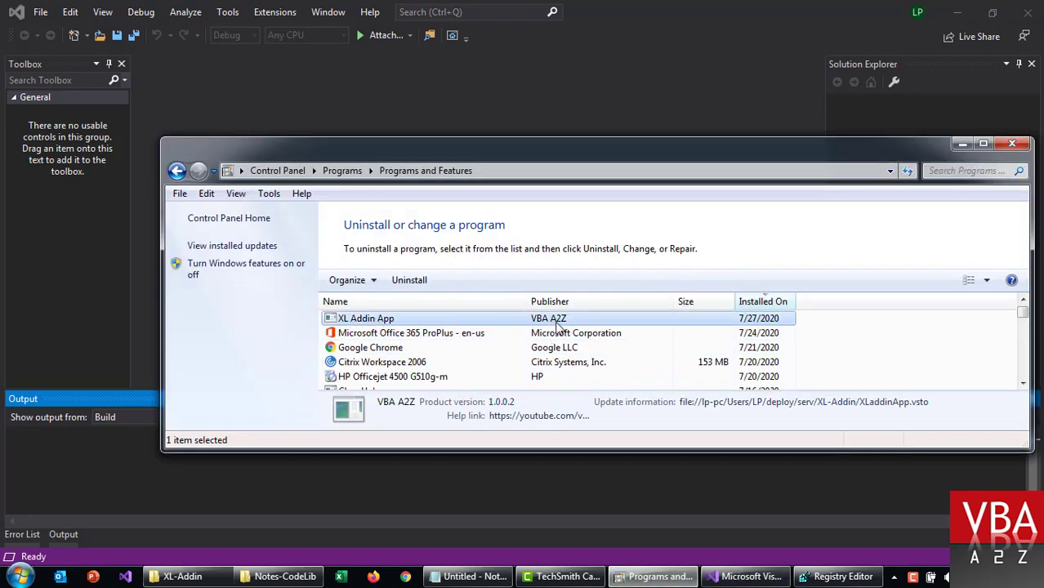
key(super+d)
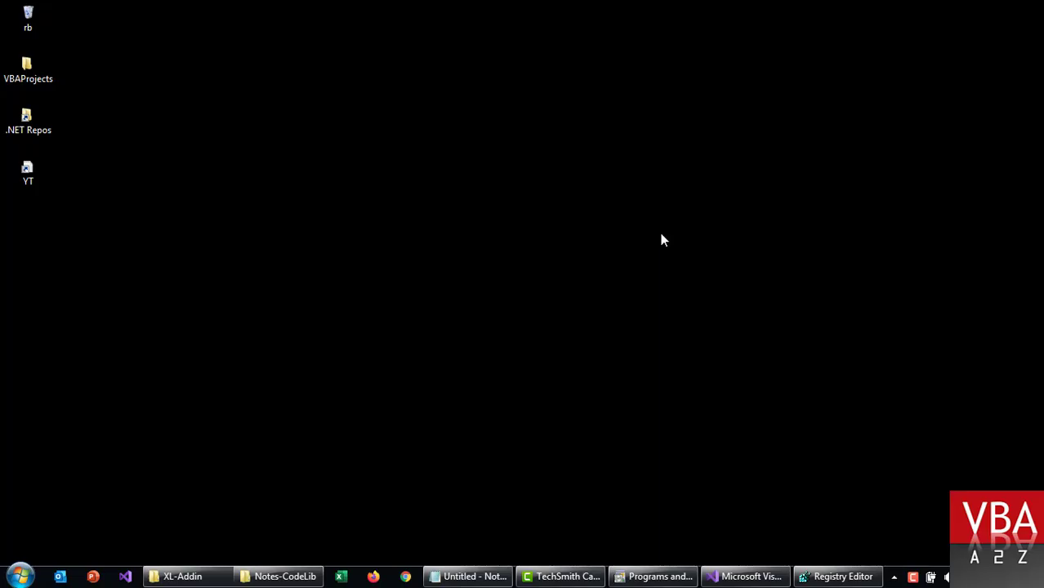
Step: Launch Excel and run Check Version on the XL Addin Demo tab, which reports Version 3.0
click(343, 579)
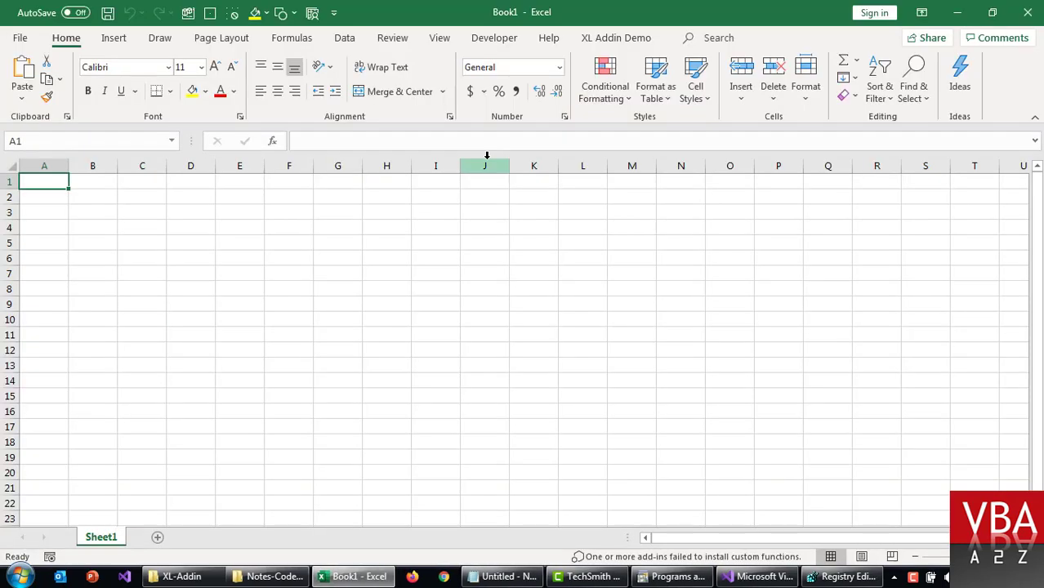
click(617, 37)
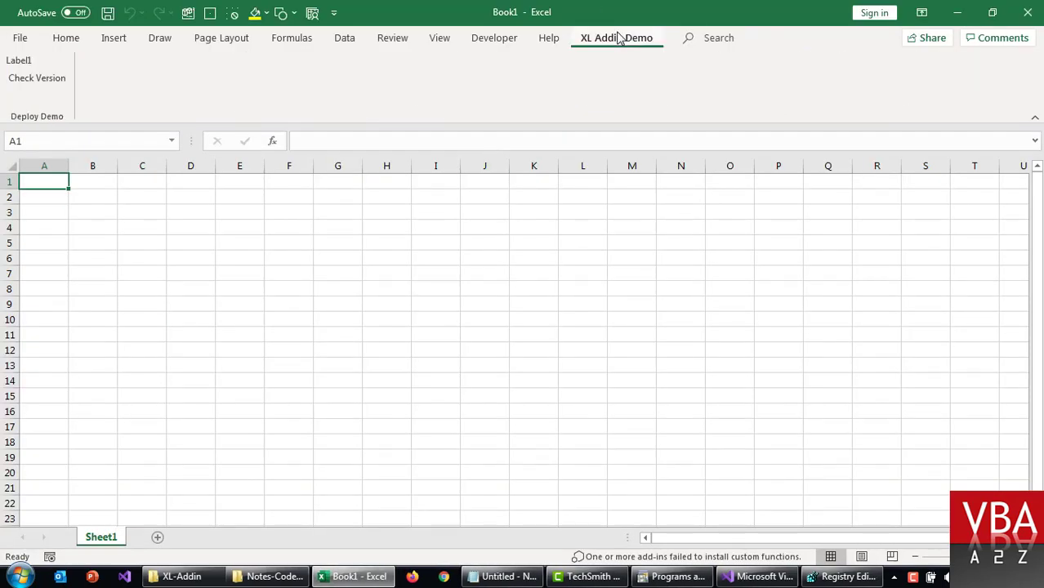
click(25, 91)
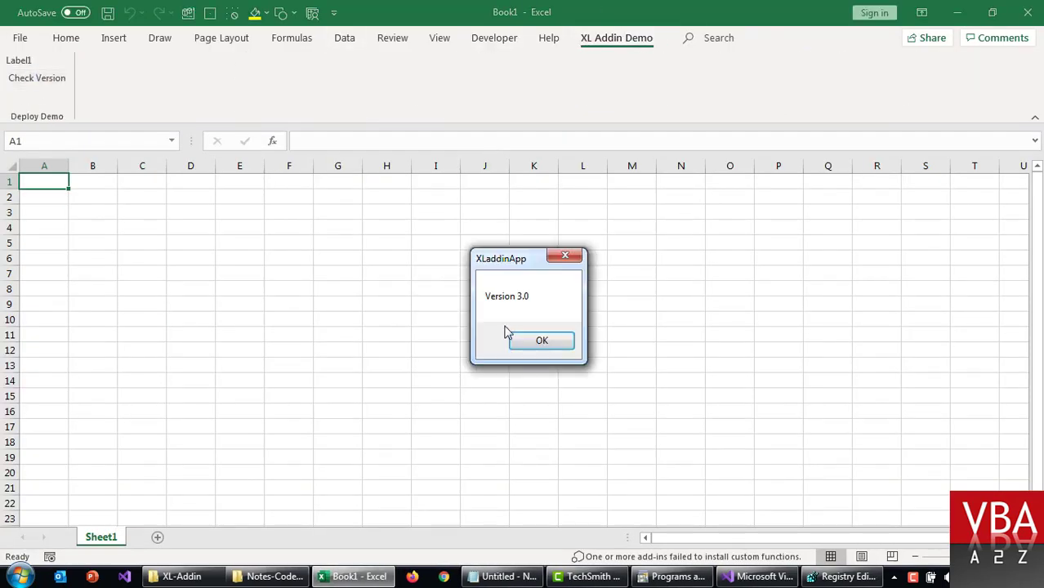
click(539, 341)
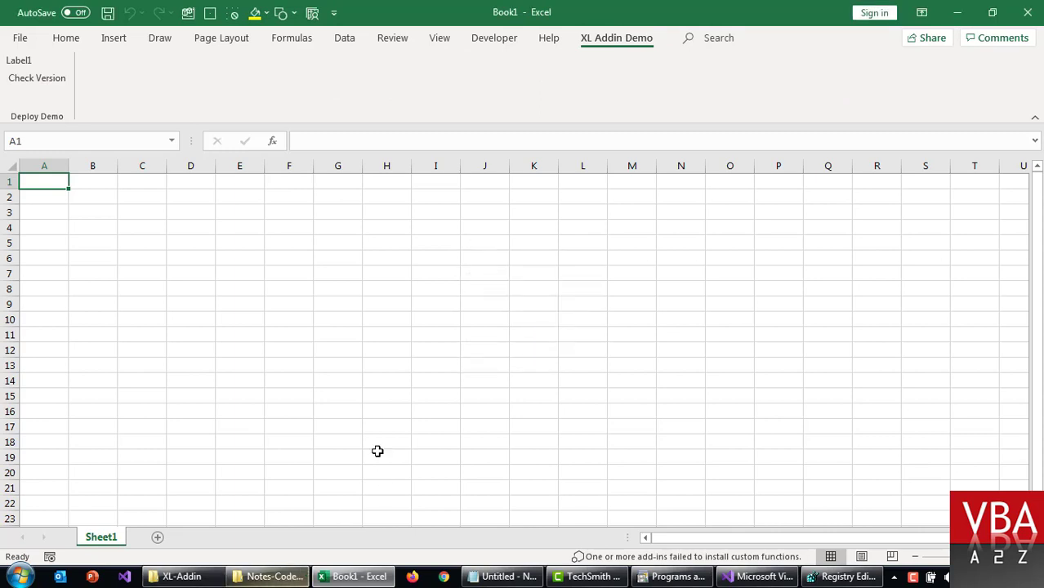
Step: Open Application Files > XLaddinApp_1_0_0_0 and select its 9:40 PM XLaddinApp.vsto to copy
click(181, 577)
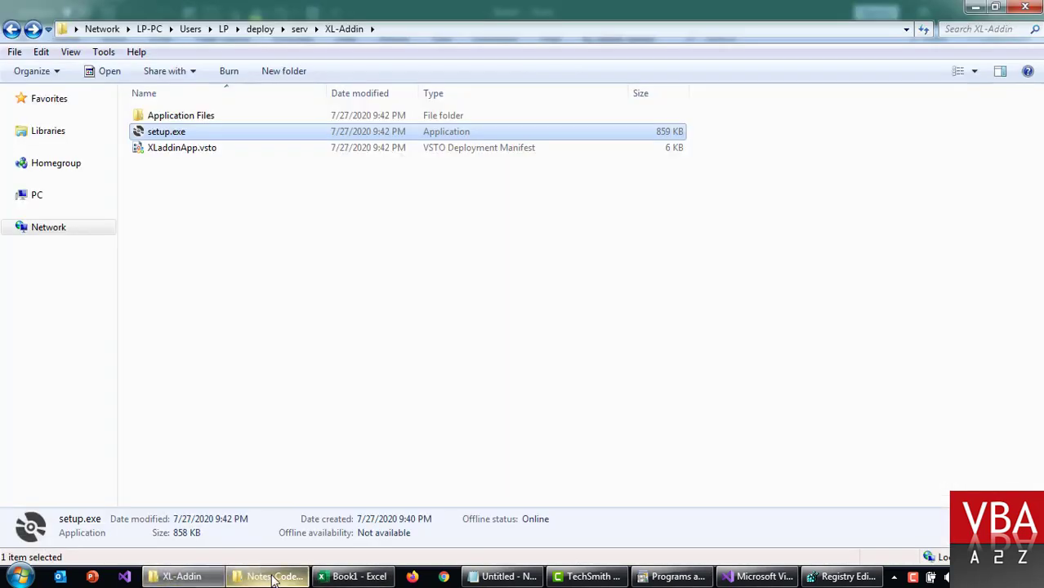
double_click(238, 121)
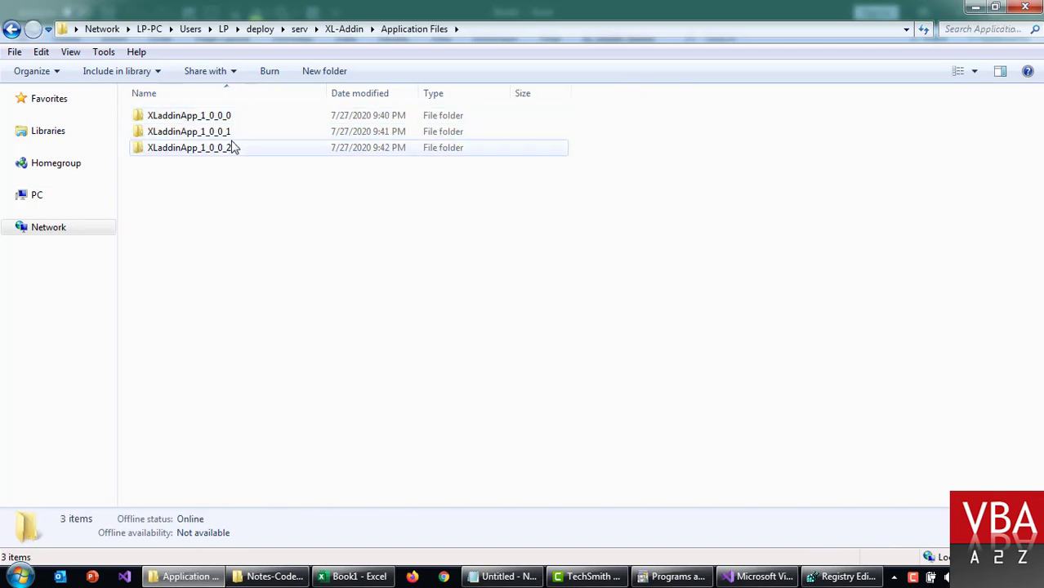
click(231, 145)
double_click(232, 121)
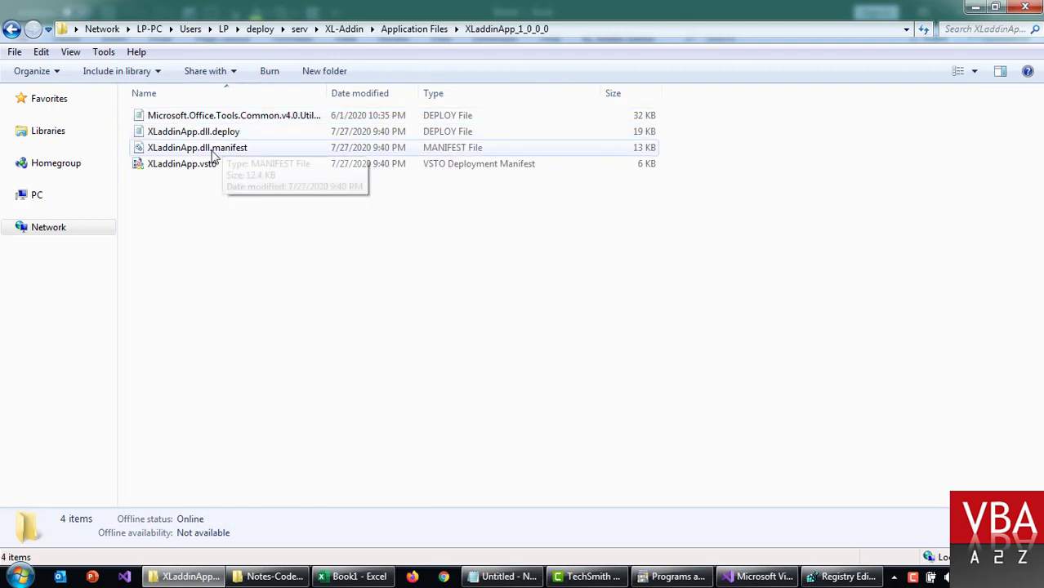
click(205, 166)
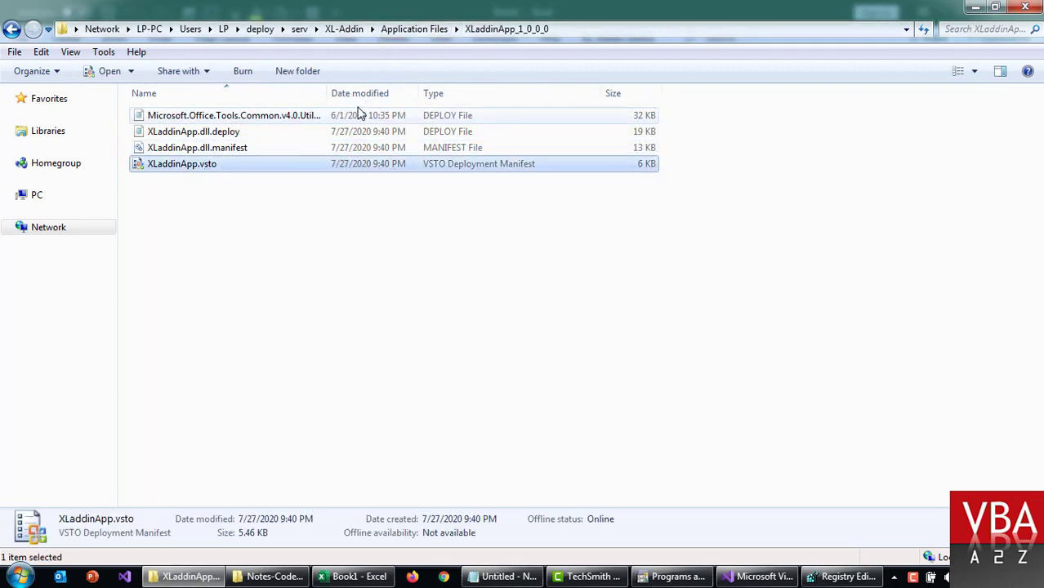
drag(328, 90, 438, 92)
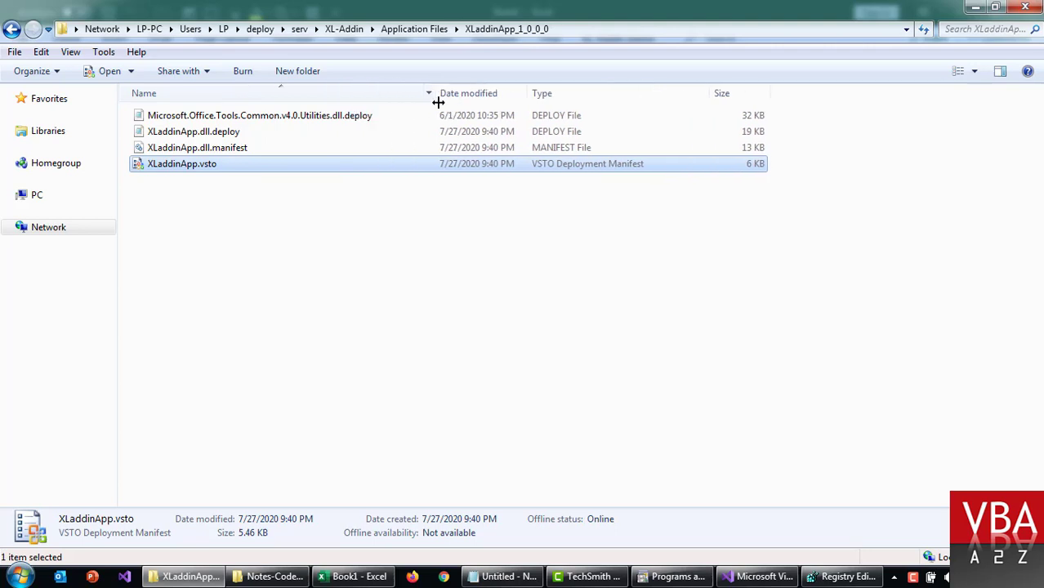
key(Up)
key(Up)
key(Up)
key(Down)
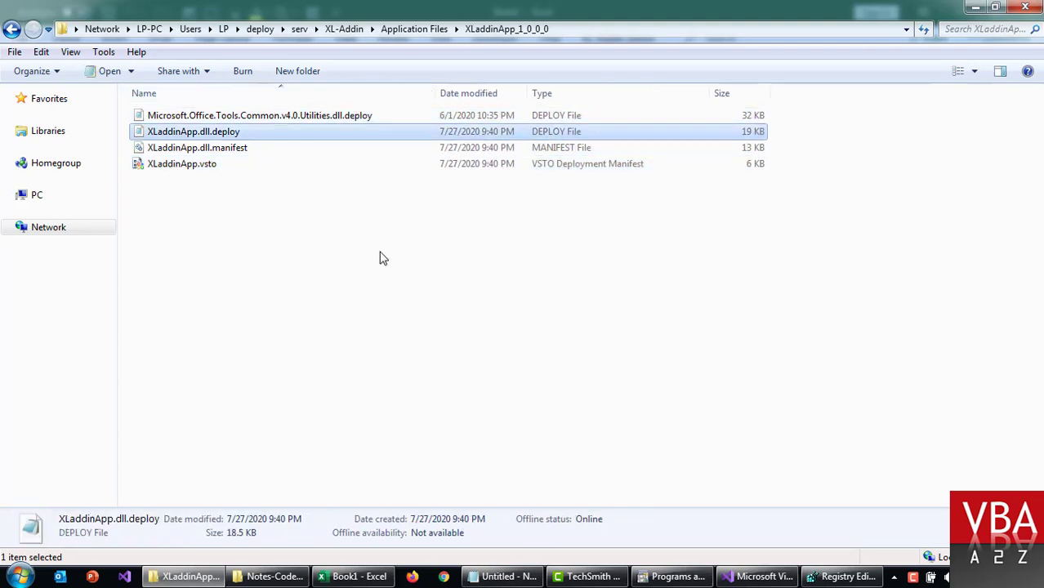
key(Down)
key(Down)
key(Up)
key(Up)
key(Up)
key(Down)
key(Down)
key(Down)
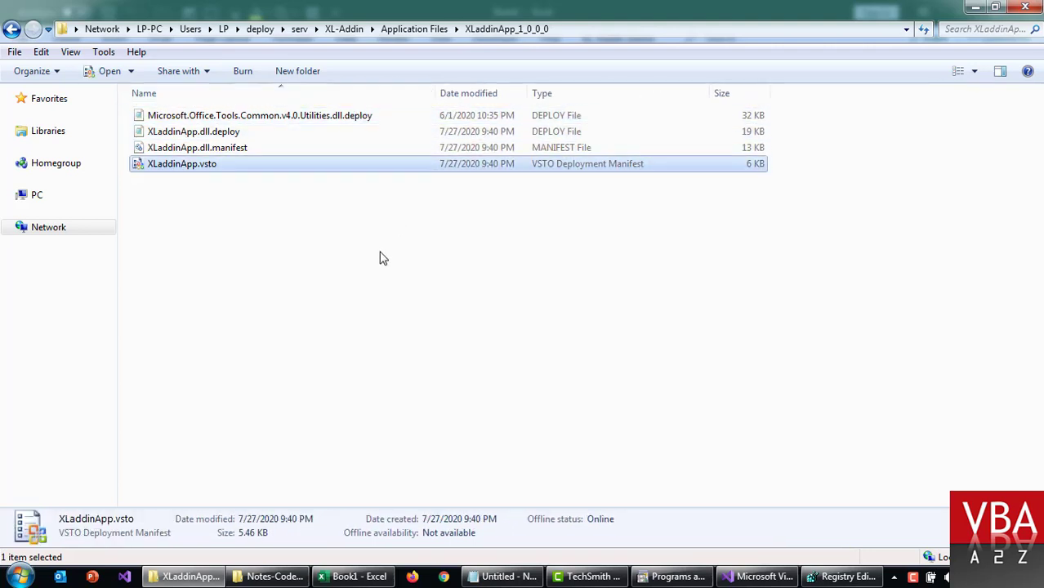
click(243, 211)
click(193, 170)
Step: Paste the older XLaddinApp.vsto into XL-Addin, choosing Copy and Replace
click(405, 30)
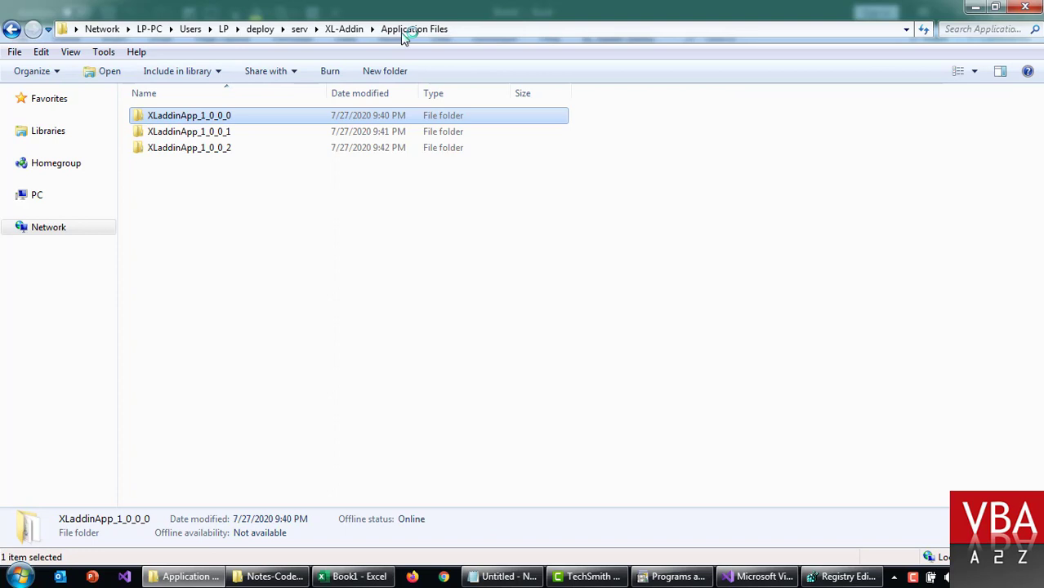
click(336, 31)
click(182, 152)
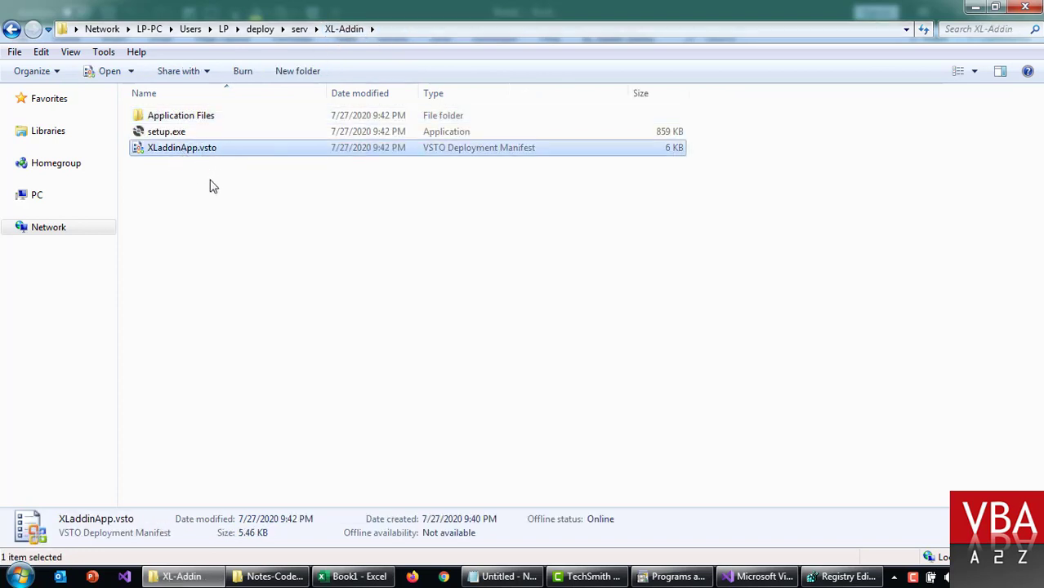
click(198, 169)
click(193, 153)
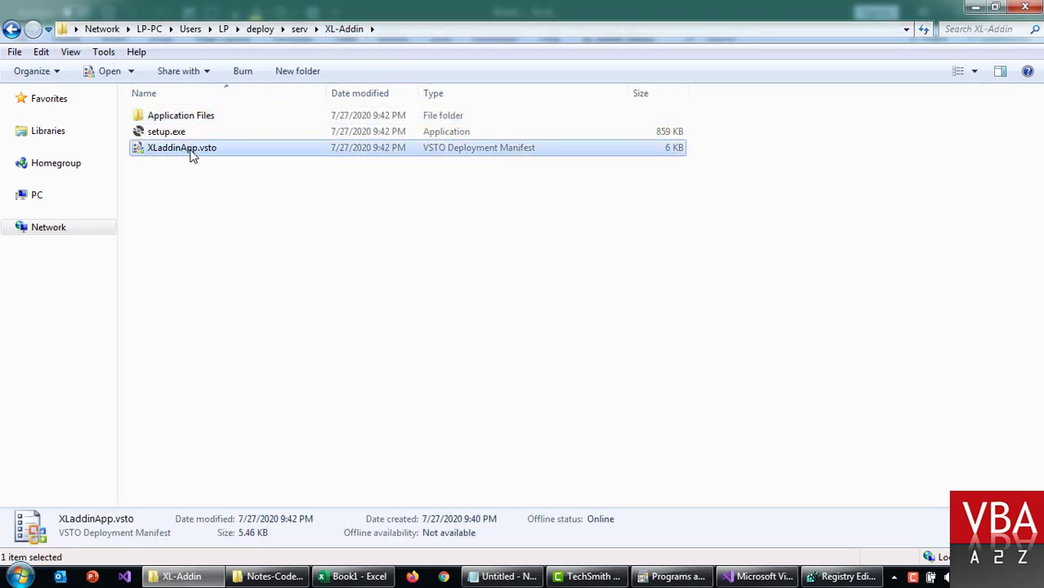
double_click(197, 116)
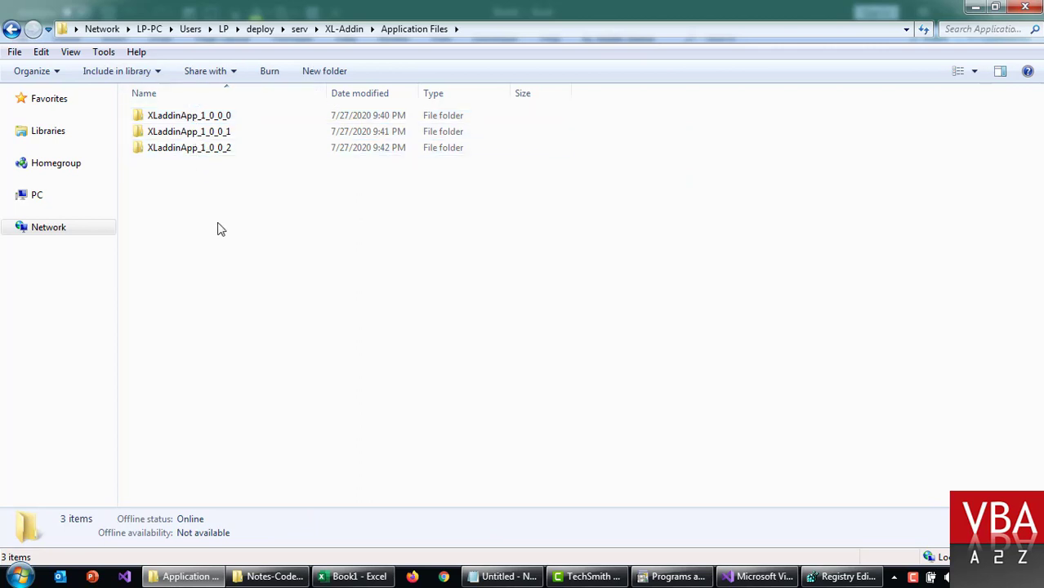
key(BackSpace)
key(ctrl+v)
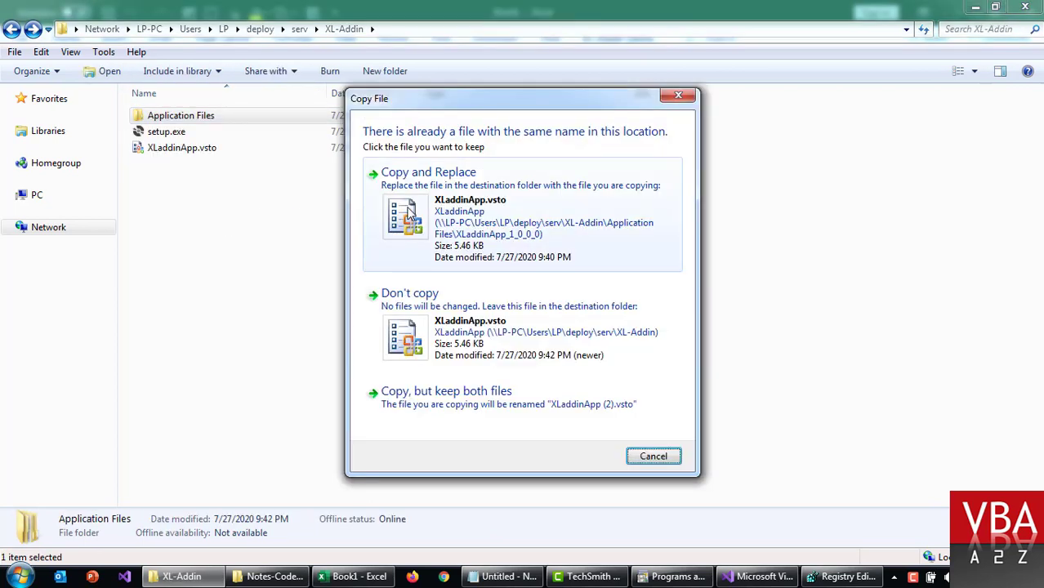
click(375, 211)
click(244, 204)
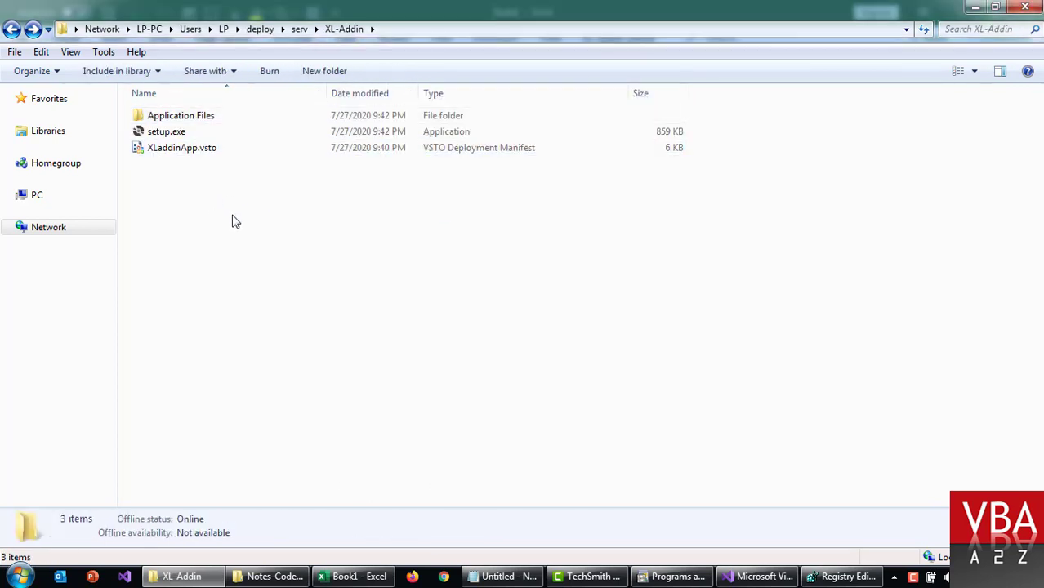
Step: Restart Excel and run Check Version on the XL Addin Demo tab, expecting Version 1.0
click(352, 576)
click(475, 319)
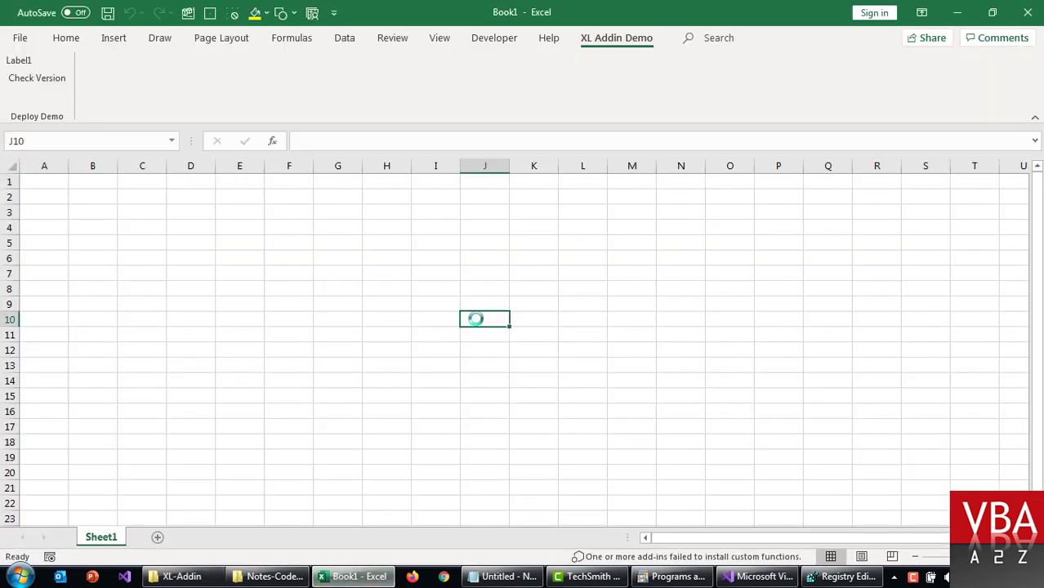
key(alt+F4)
click(341, 576)
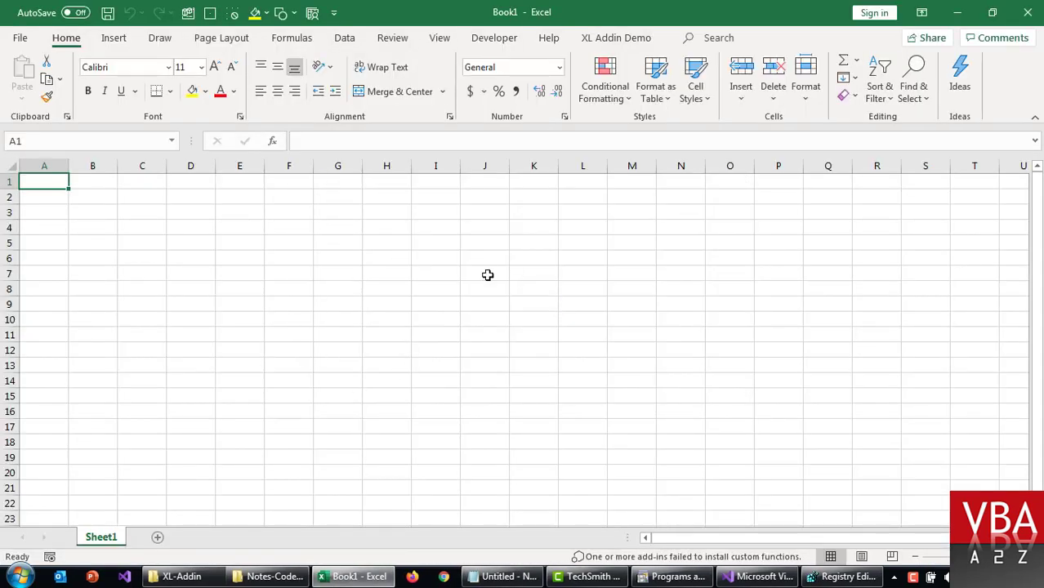
click(617, 37)
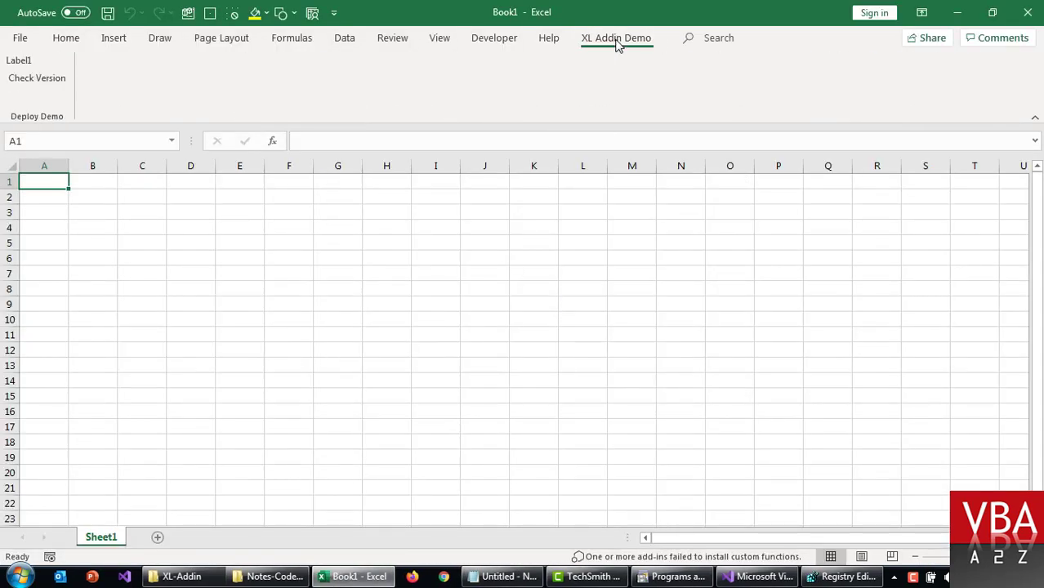
click(37, 80)
click(542, 342)
Step: Close Excel and select XLaddinApp.vsto inside Application Files > XLaddinApp_1_0_0_1
click(1030, 11)
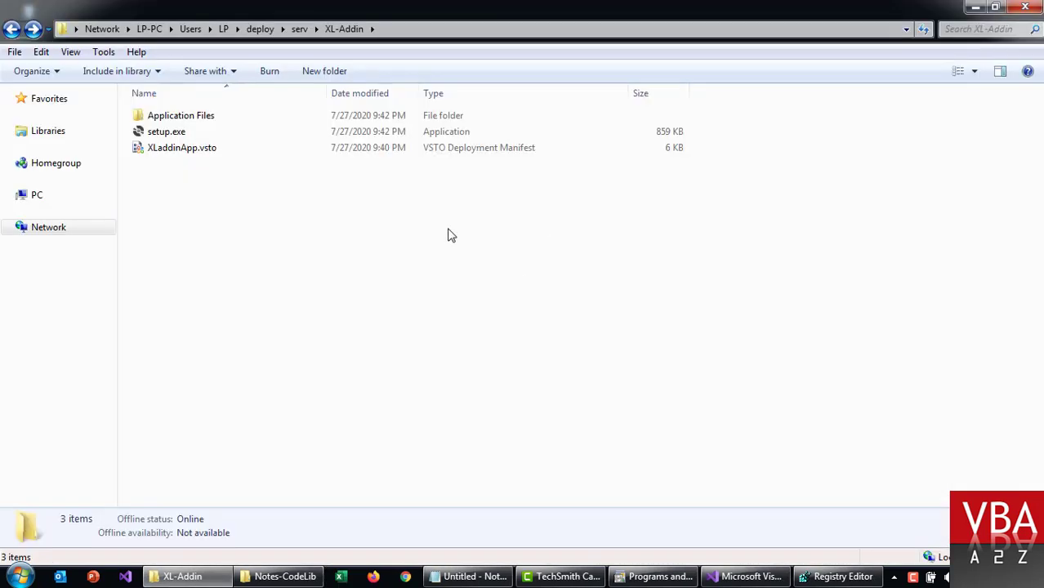
double_click(213, 120)
double_click(209, 131)
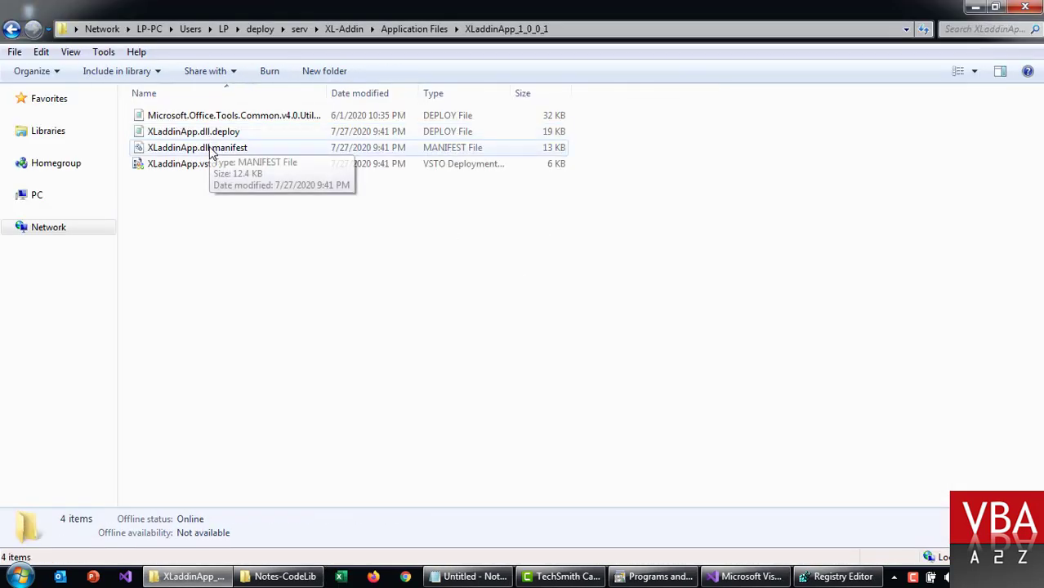
click(209, 164)
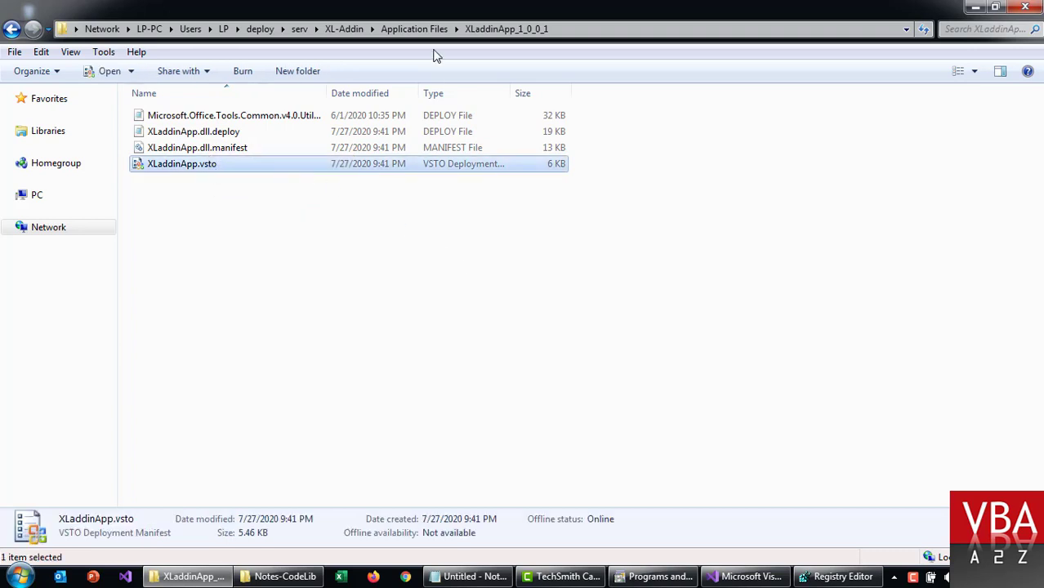
Step: Paste the 9:41 PM XLaddinApp.vsto over XL-Addin's manifest, then relaunch Excel
click(345, 29)
right_click(223, 176)
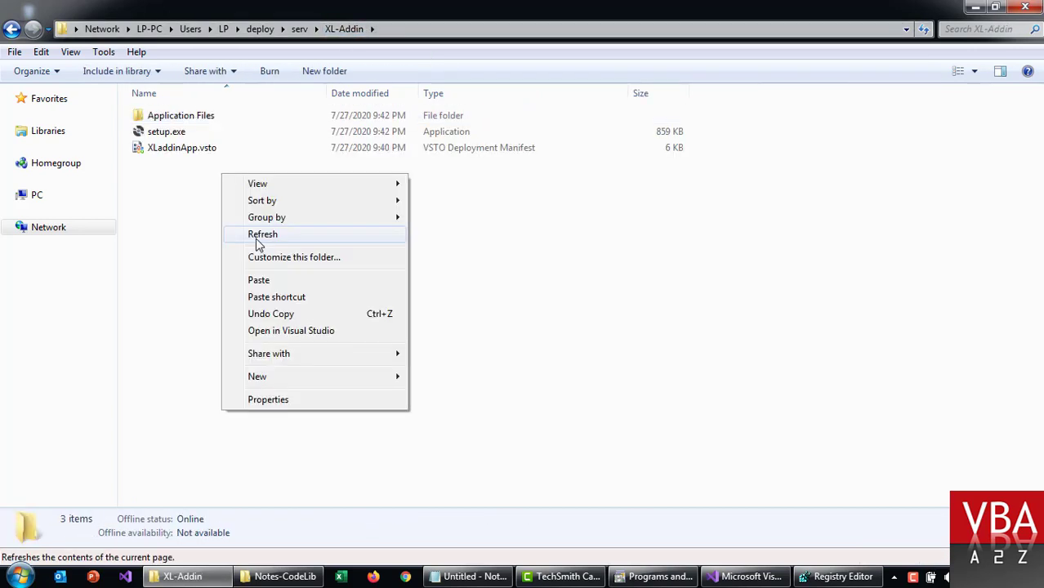
click(394, 196)
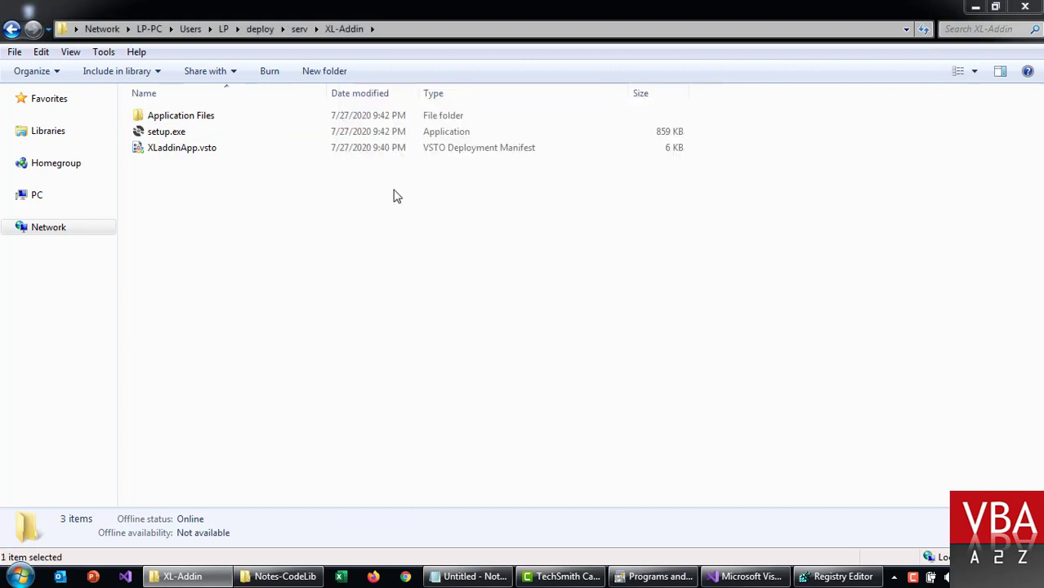
click(192, 180)
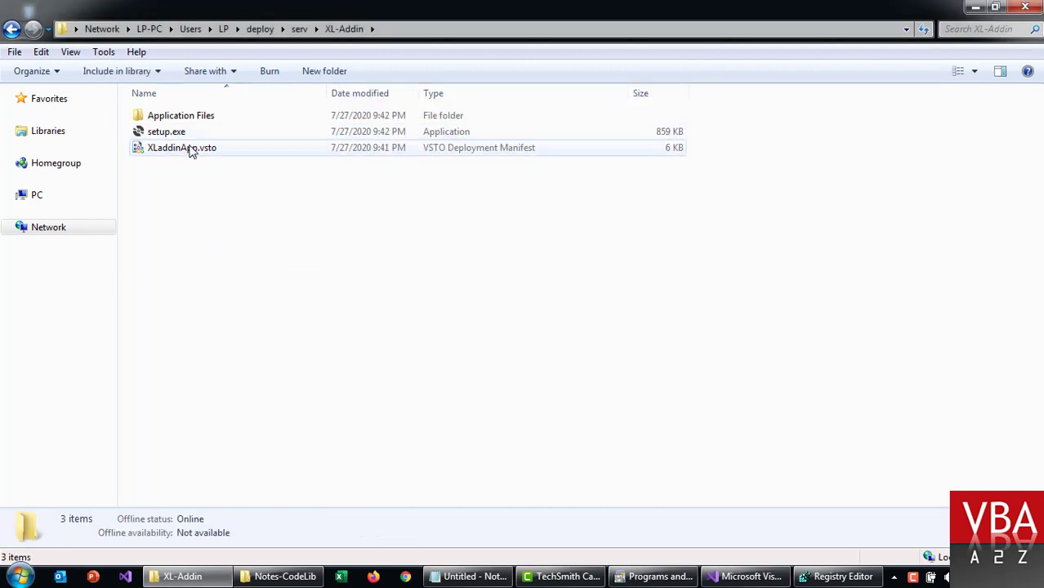
click(191, 148)
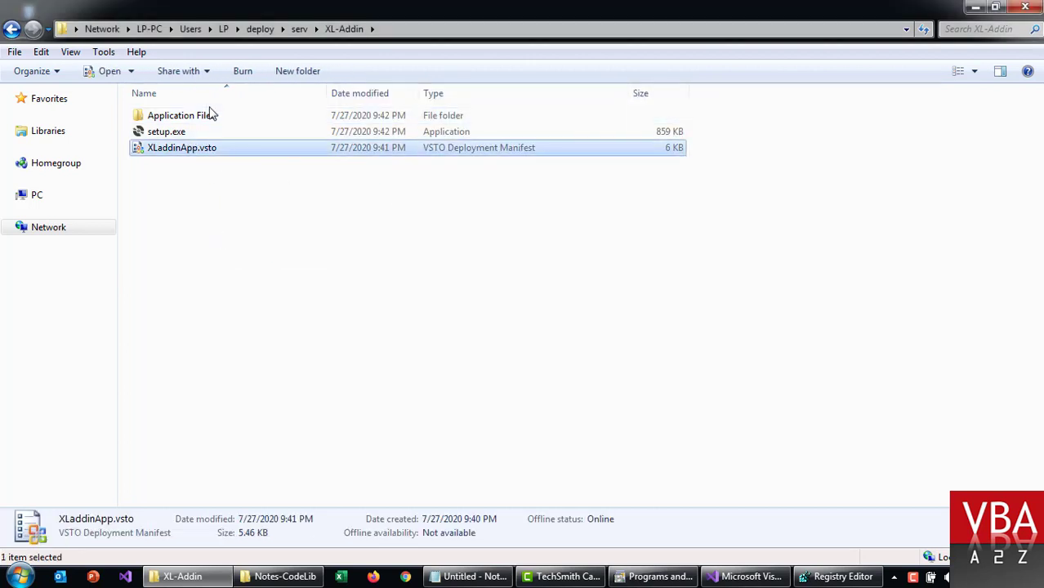
click(340, 577)
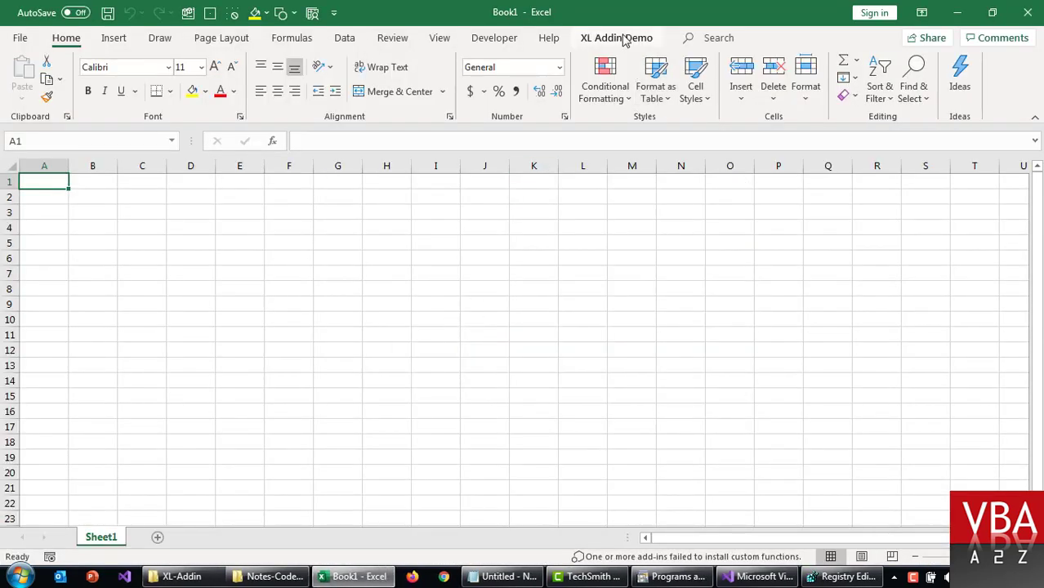
Step: Run Check Version on the XL Addin Demo tab and dismiss the Version 2.0 message
click(623, 37)
click(49, 79)
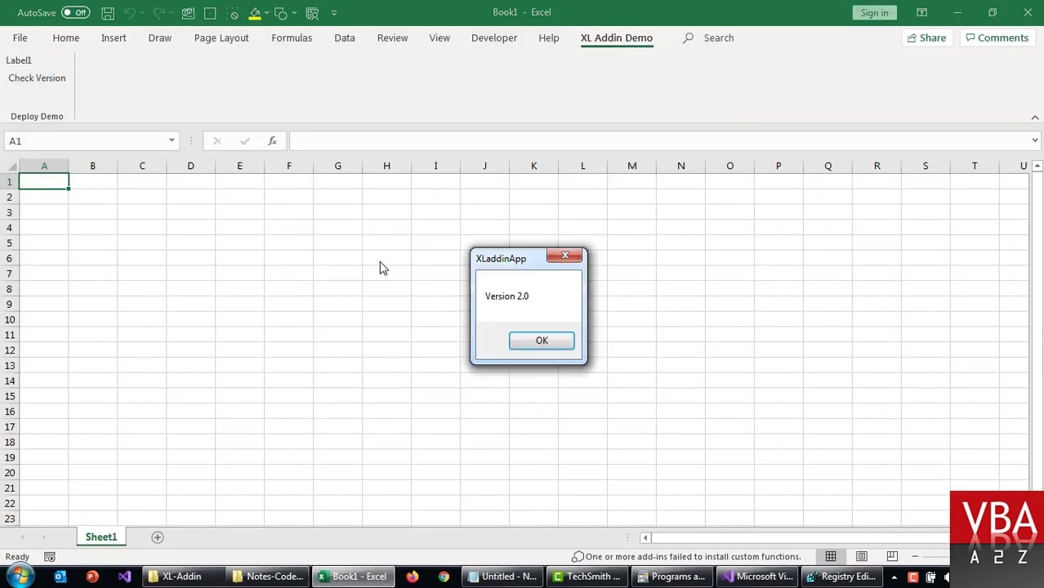
click(542, 340)
click(457, 305)
Step: Switch back to the XL-Addin folder window in Explorer
key(alt+Tab)
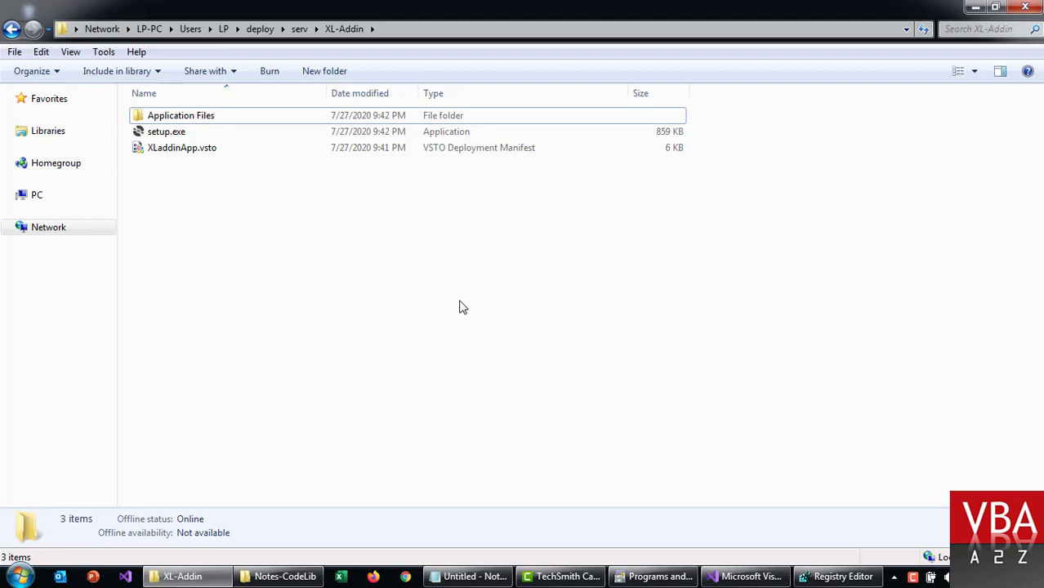
click(259, 577)
click(260, 577)
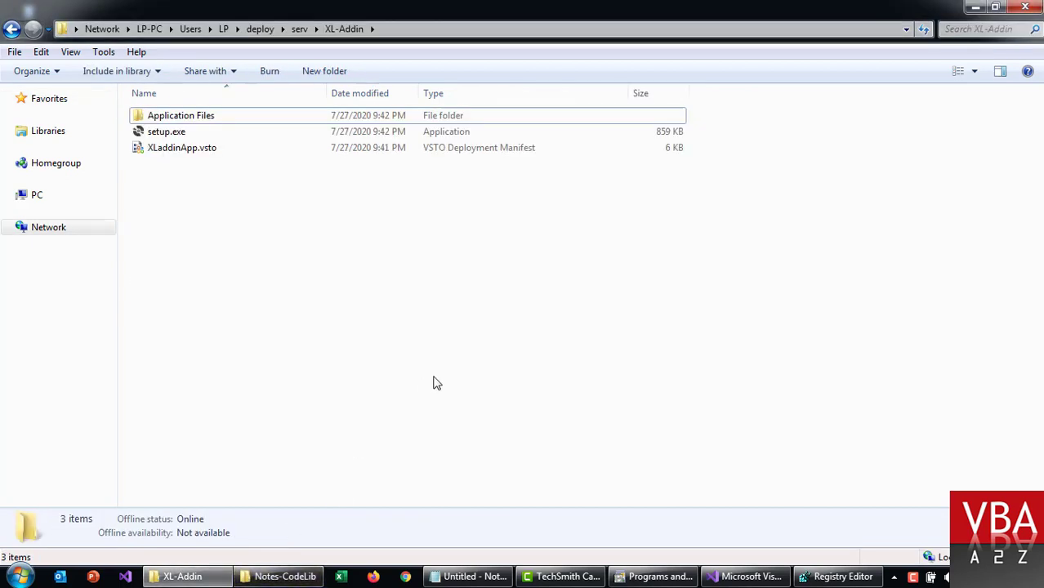